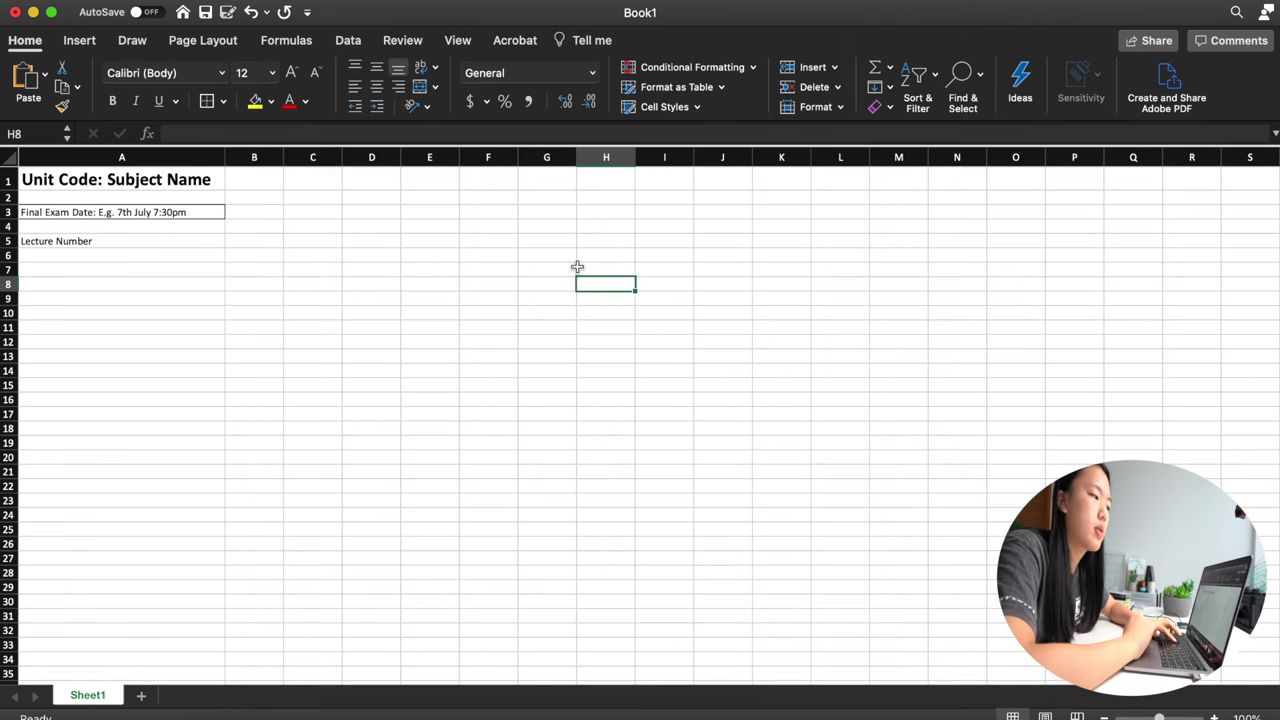
# Step: Enter the header Lecture Notes in B5 and widen column B to fit it
pyautogui.moveTo(250, 241); pyautogui.dragTo(580, 257)
pyautogui.click(545, 269)
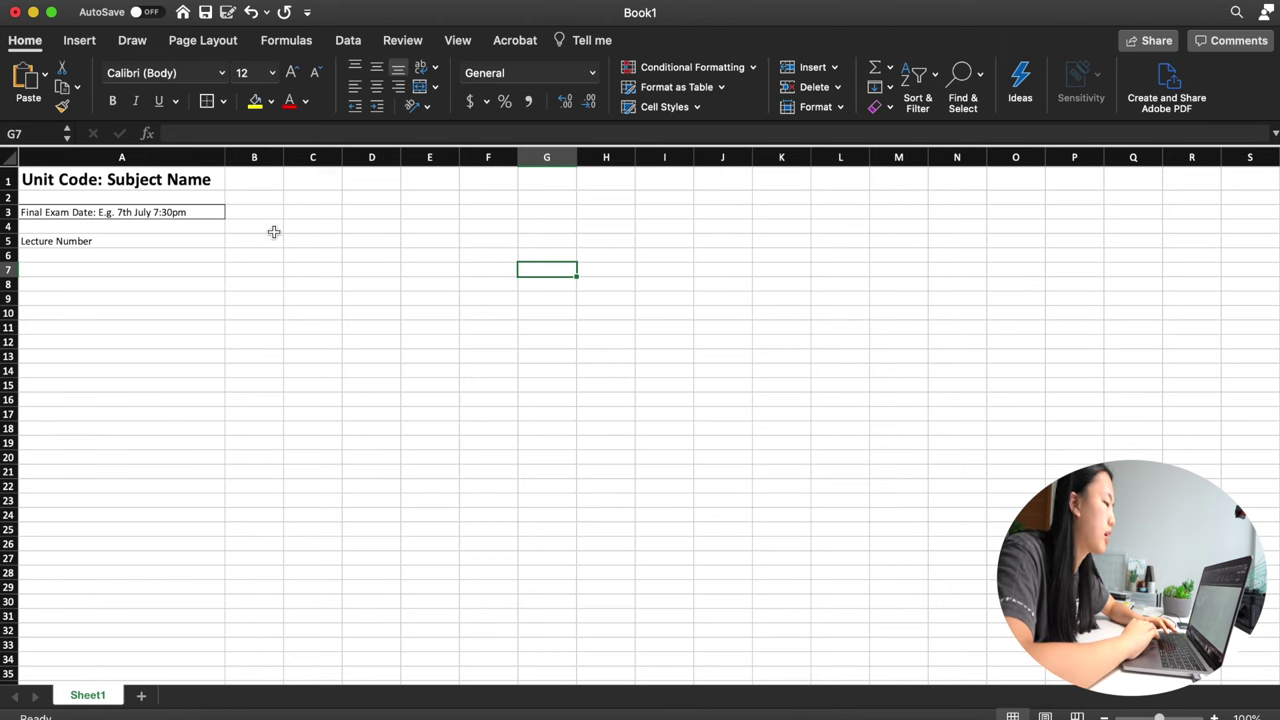
pyautogui.click(268, 245)
pyautogui.write('Lec')
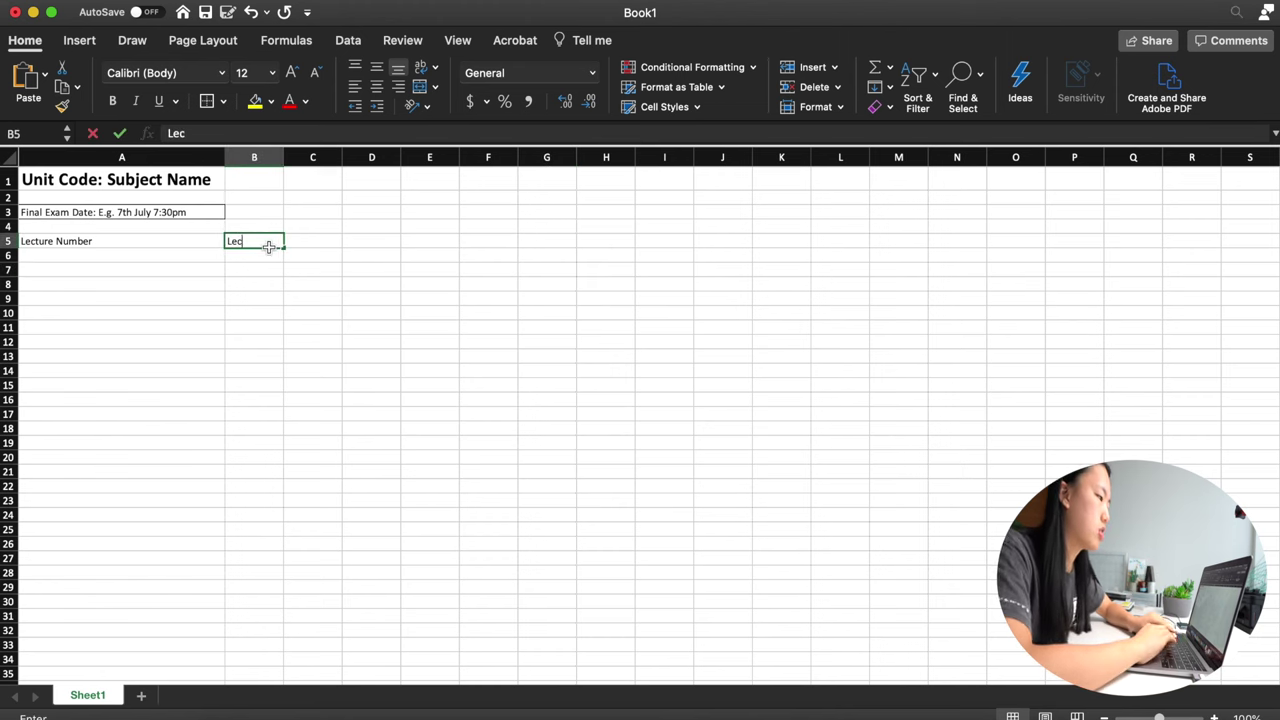
pyautogui.write('ture Notes')
pyautogui.press('Tab')
pyautogui.moveTo(284, 157); pyautogui.dragTo(319, 157)
# Step: Enter the headers AR Q+A, SR1 and SR2 in cells C5 to E5
pyautogui.write('AR')
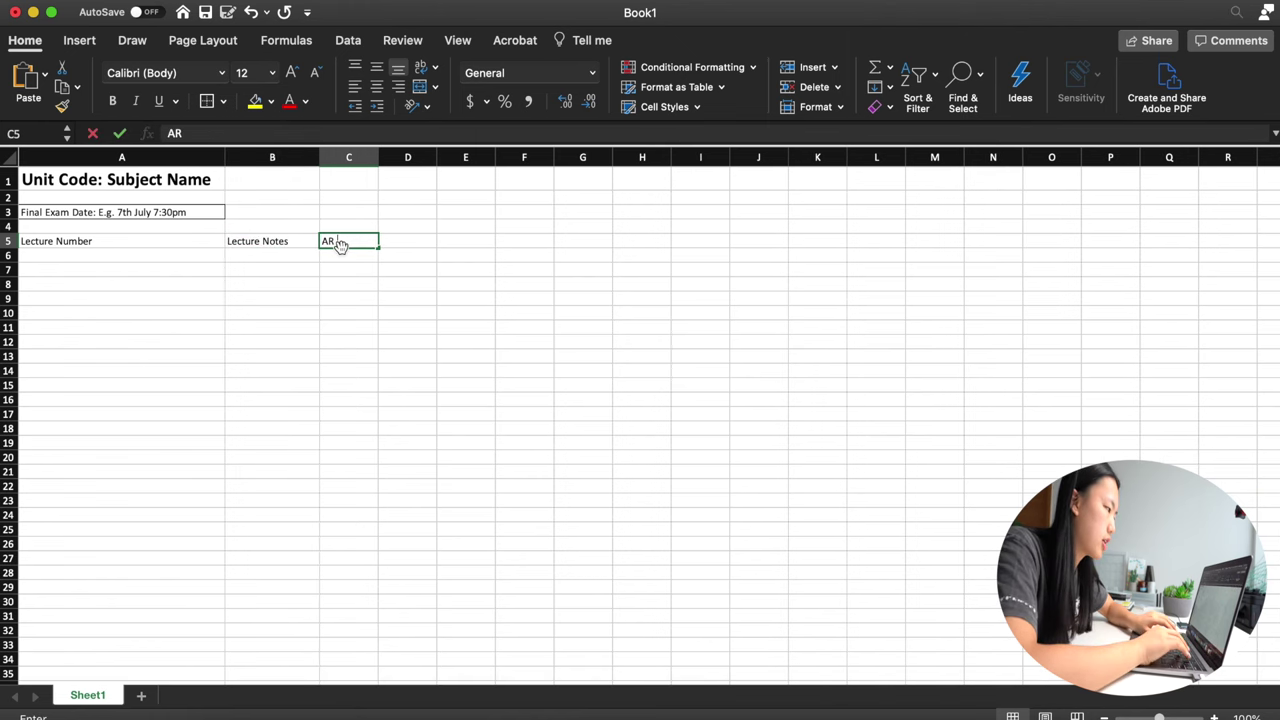
pyautogui.write(' Q+A')
pyautogui.press('Tab')
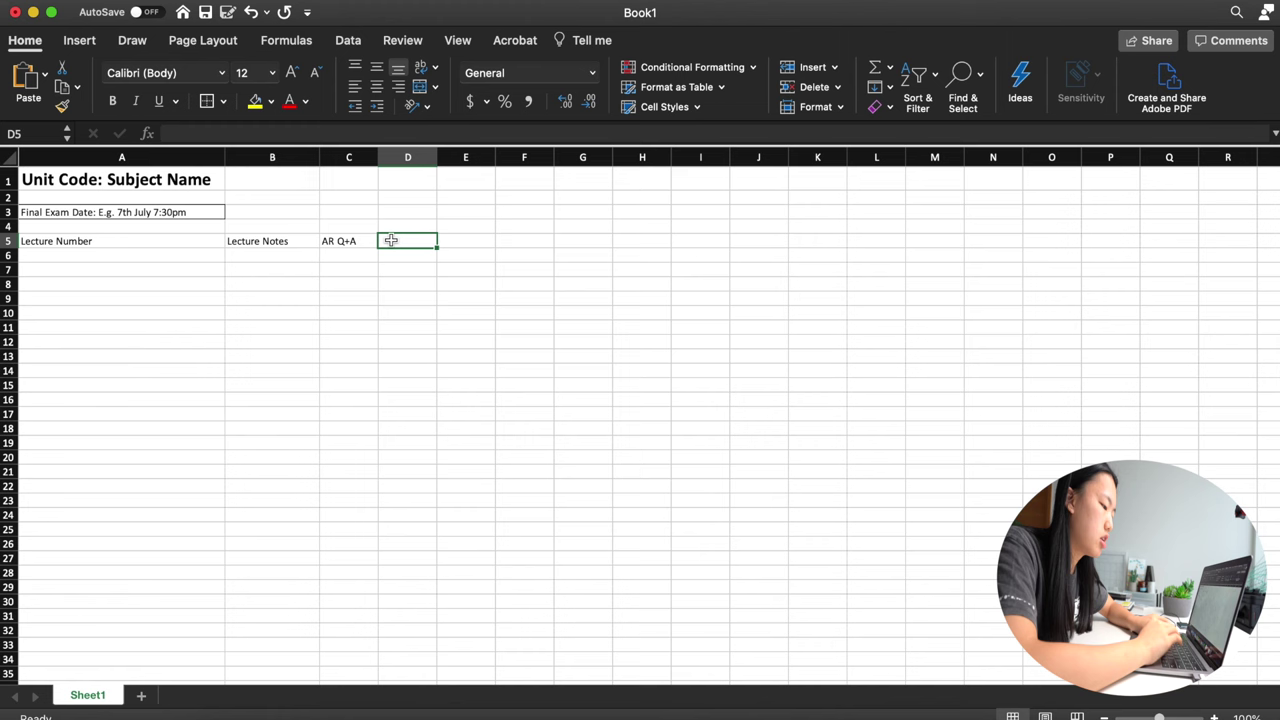
pyautogui.write('SR1')
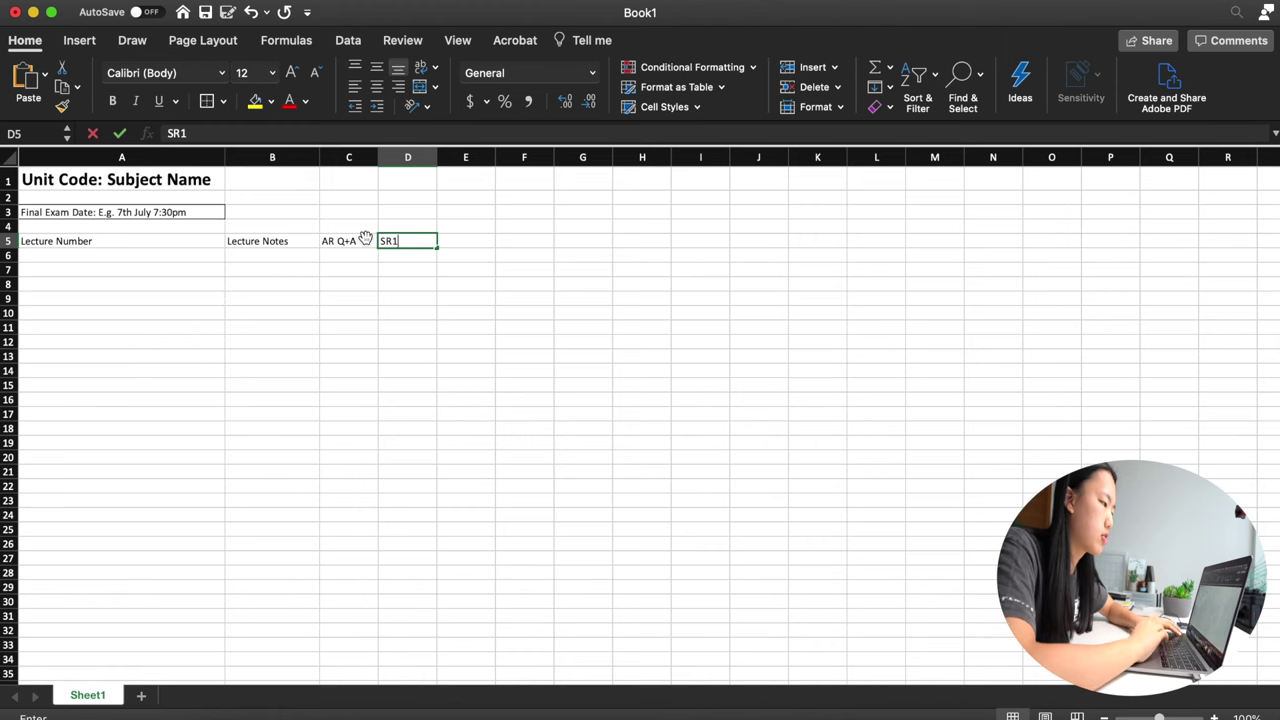
pyautogui.press('Tab')
pyautogui.write('SR2')
pyautogui.press('Tab')
# Step: Enter the headers Blurting Learning Outcomes in F5 and One Page Summary in G5, with both columns wide enough for their text
pyautogui.write('Bl')
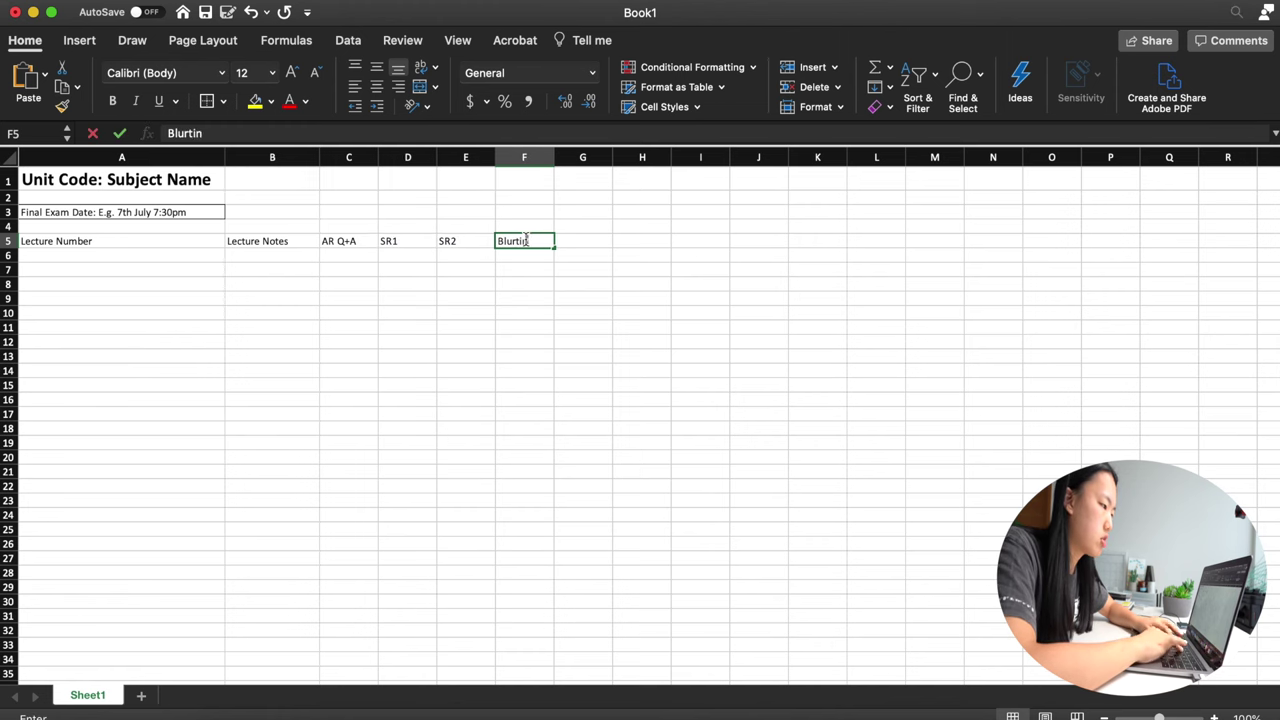
pyautogui.write('urting Learning OUt')
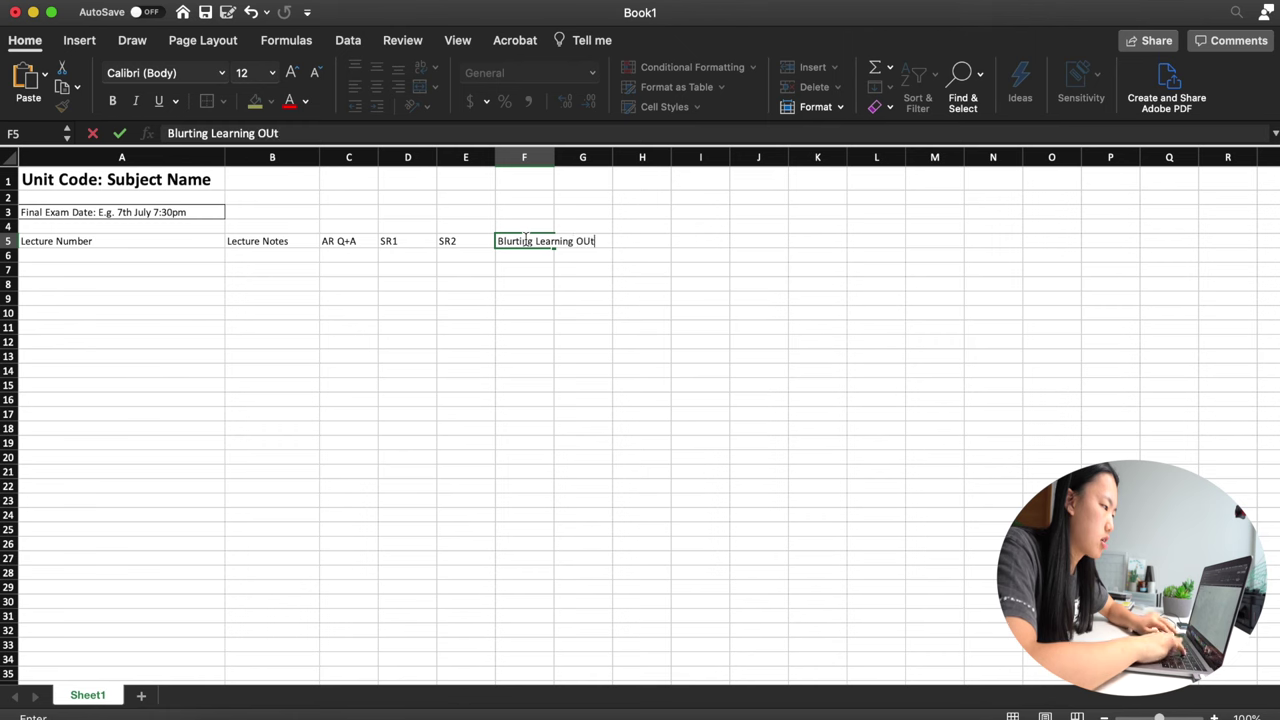
pyautogui.write('comes')
pyautogui.press('Tab')
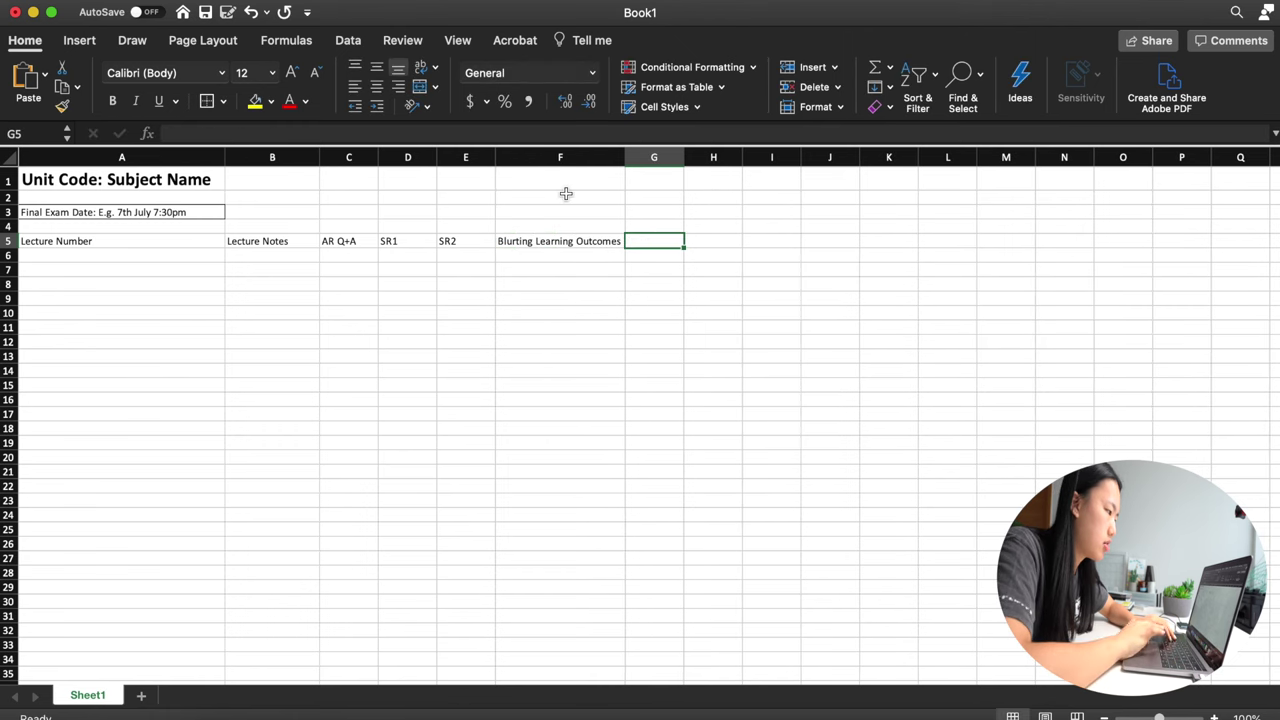
pyautogui.write('Summary Pages')
pyautogui.click(805, 376)
pyautogui.click(655, 241)
pyautogui.write('One Page Summary')
pyautogui.press('Tab')
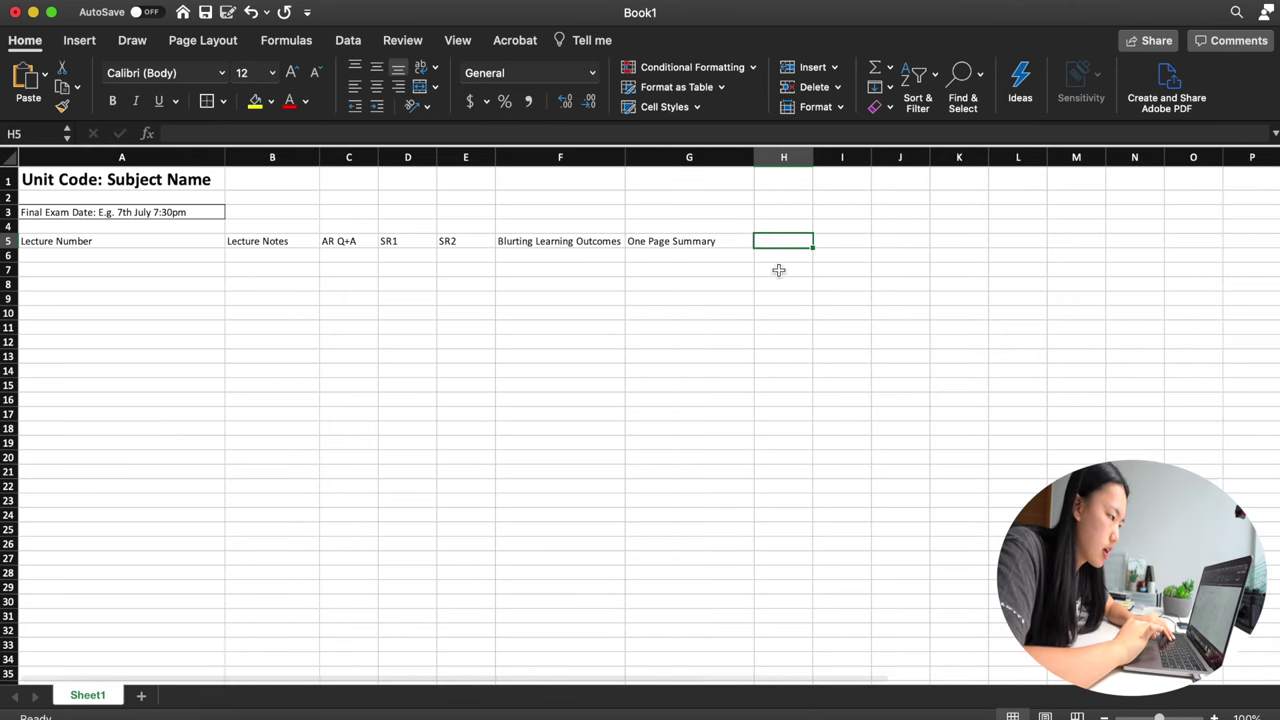
# Step: Enter the header Current Difficulty in H5 and format the header row A5:H5 in bold with a light grey fill
pyautogui.write('Difficulty')
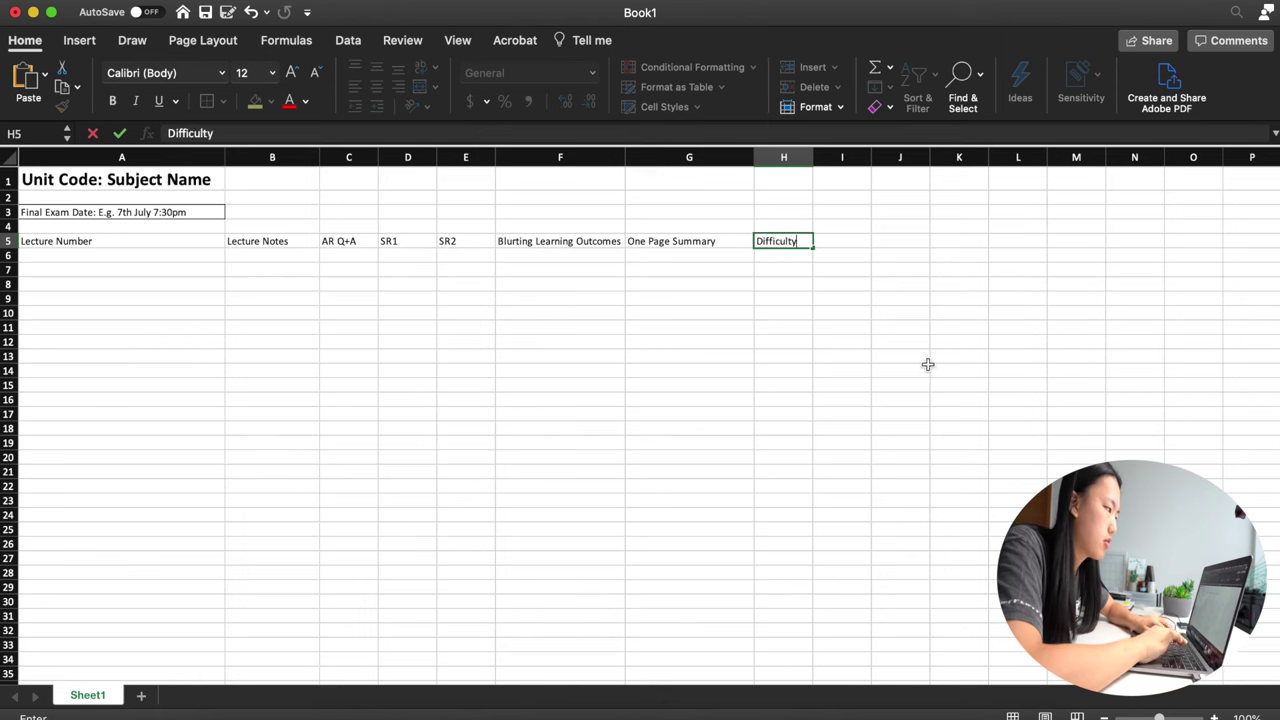
pyautogui.click(928, 364)
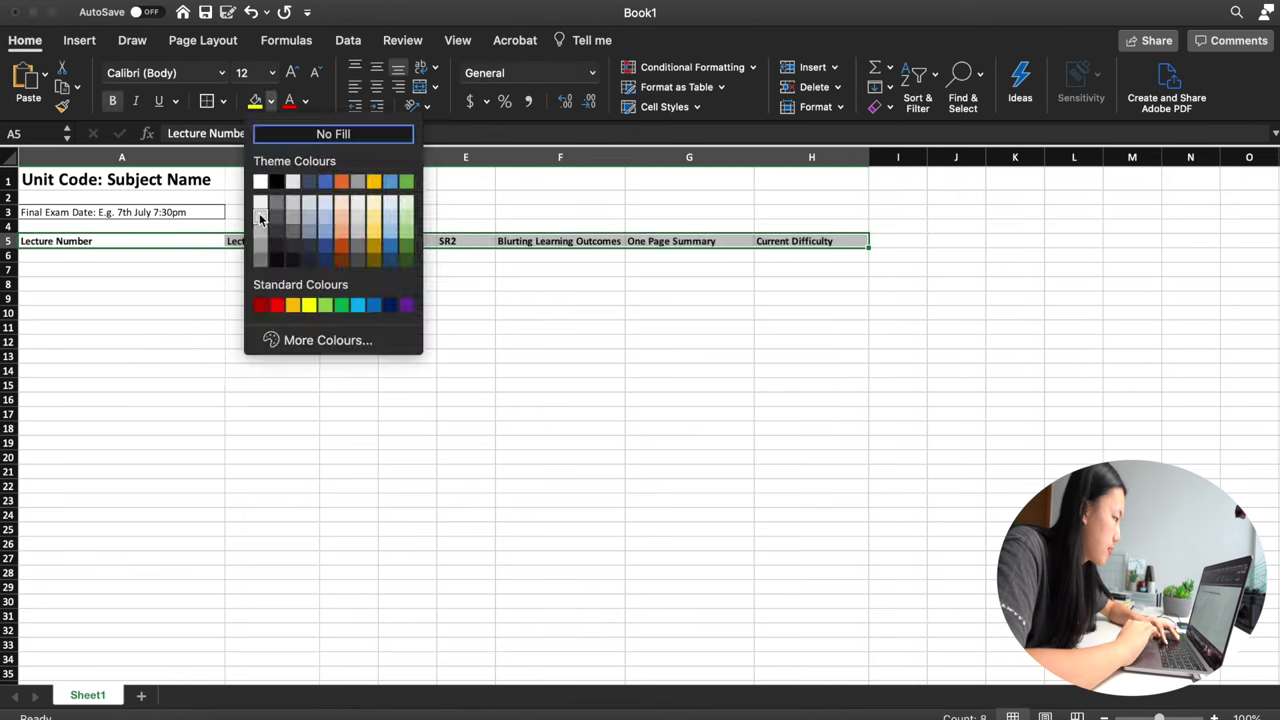
pyautogui.click(260, 209)
pyautogui.click(243, 326)
# Step: Shorten the A5 header to Lecture and enter L1 - Cell Biology in A6
pyautogui.click(109, 257)
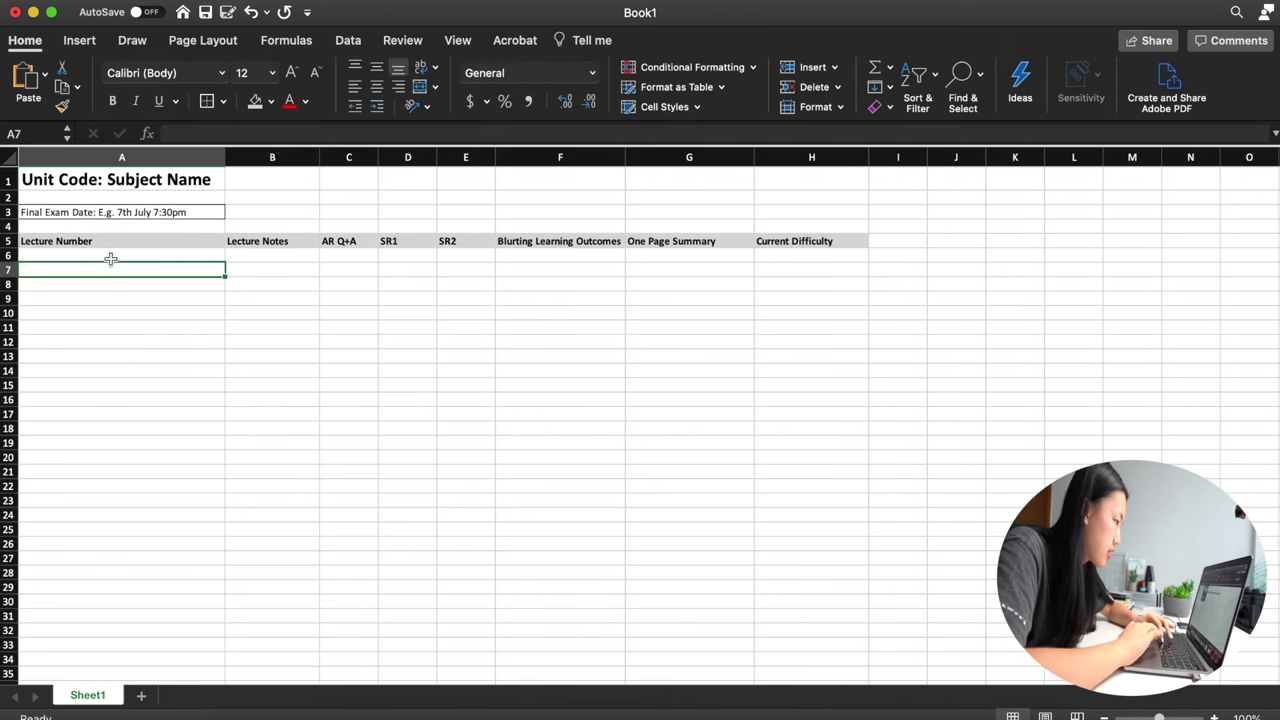
pyautogui.write('1:')
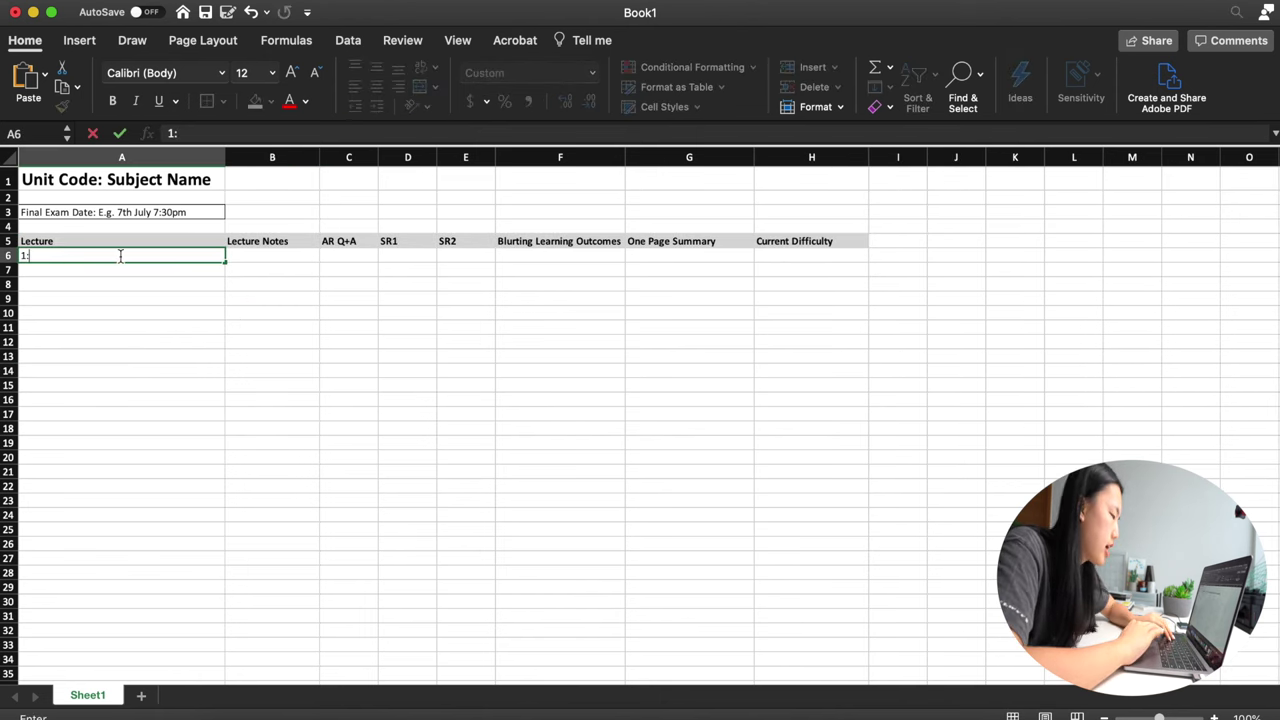
pyautogui.press('BackSpace')
pyautogui.write('L1 - Cell Biology')
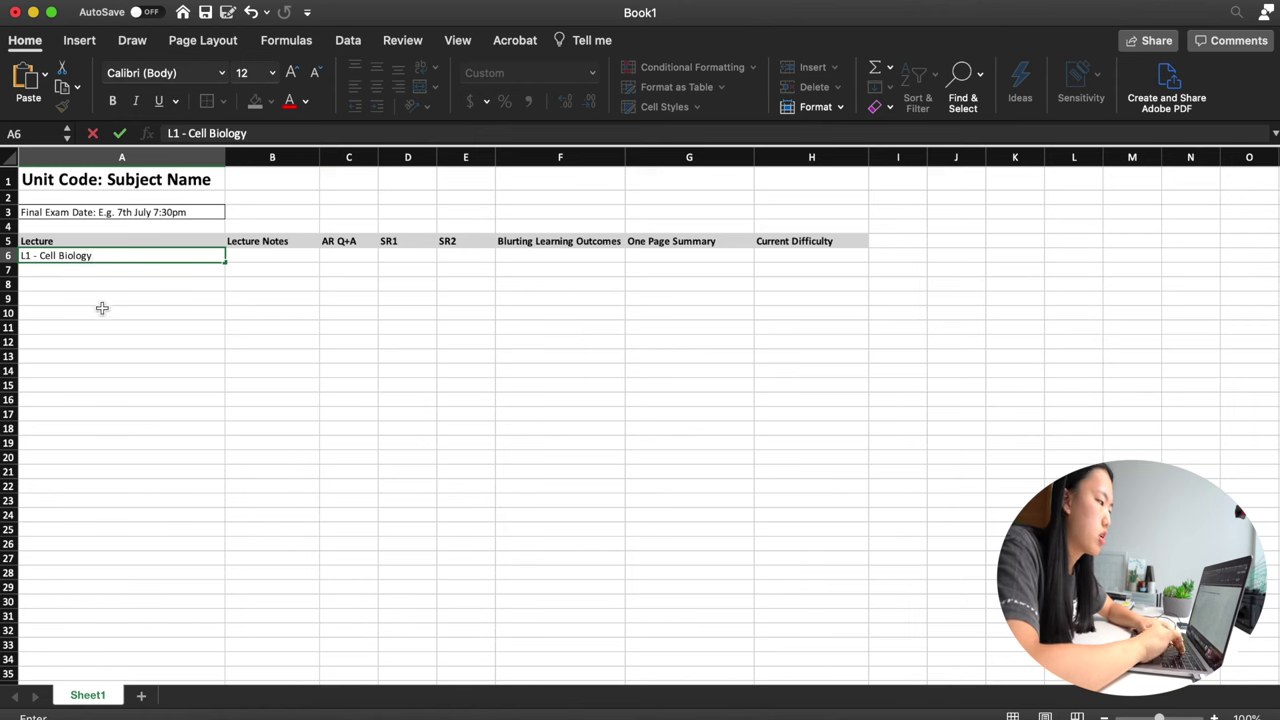
pyautogui.press('Return')
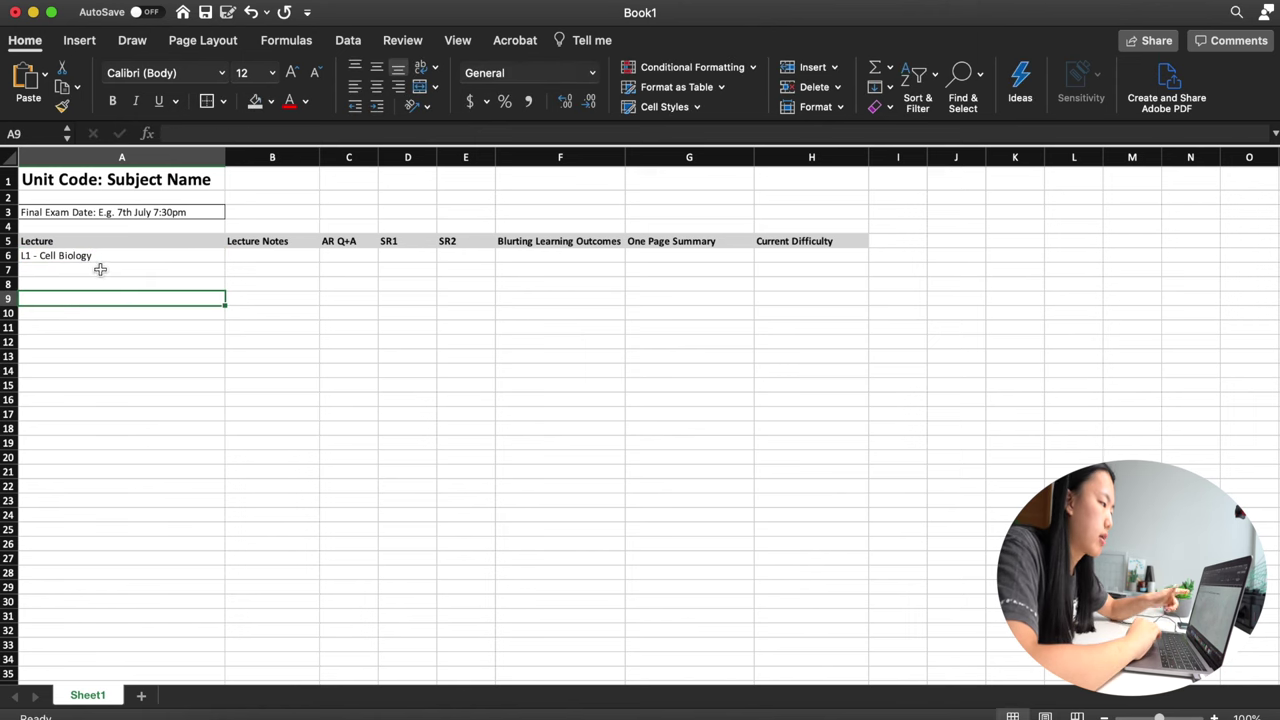
# Step: Retitle A6 as L1 - Title of Lecture and list L2 - Cell Biology 2, L3 - Cell Biology 3 and L4 - Epithelium 1 below it
pyautogui.write('L2')
pyautogui.write(' - L')
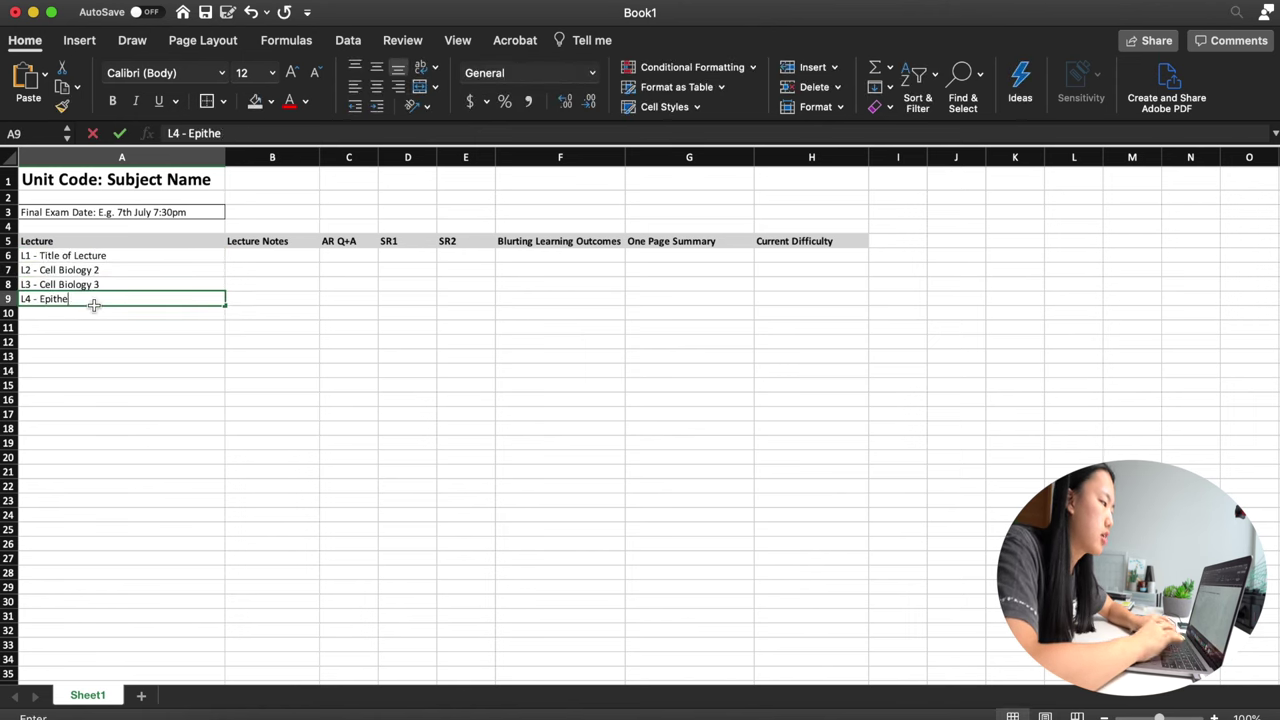
pyautogui.write('lium 1')
pyautogui.press('Return')
# Step: Continue the lecture list with L5 through L10 in cells A10 to A15
pyautogui.write('L5')
pyautogui.press('Return')
pyautogui.write('L6')
pyautogui.press('Return')
pyautogui.write('L7')
pyautogui.press('Return')
pyautogui.write('L8')
pyautogui.press('Return')
pyautogui.write('L9')
pyautogui.press('Return')
pyautogui.write('L10')
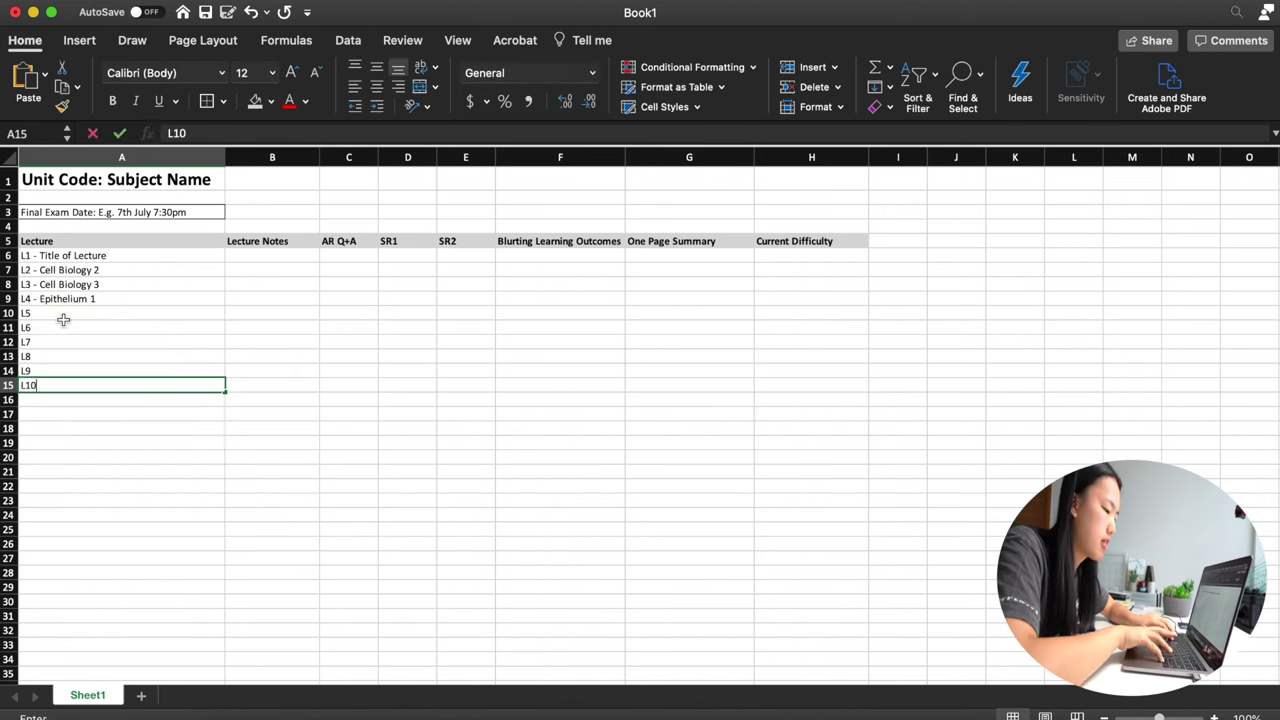
pyautogui.click(337, 316)
pyautogui.click(184, 326)
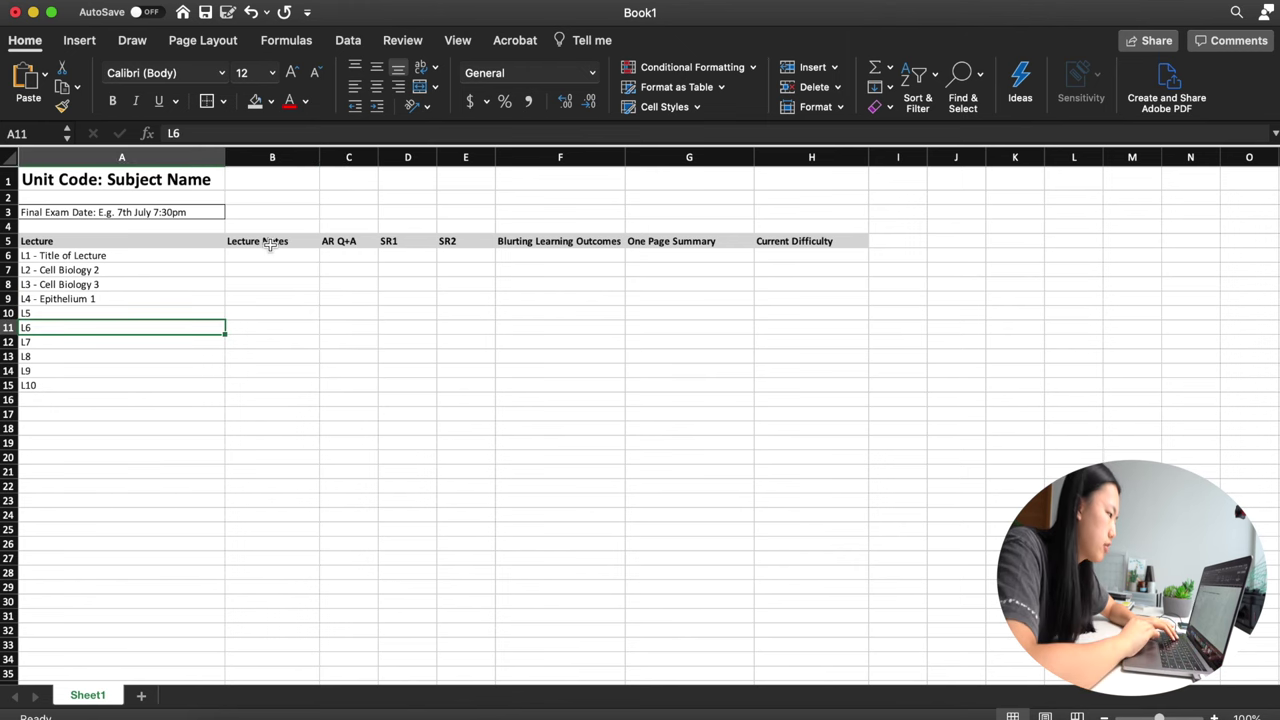
pyautogui.moveTo(200, 256); pyautogui.dragTo(767, 385)
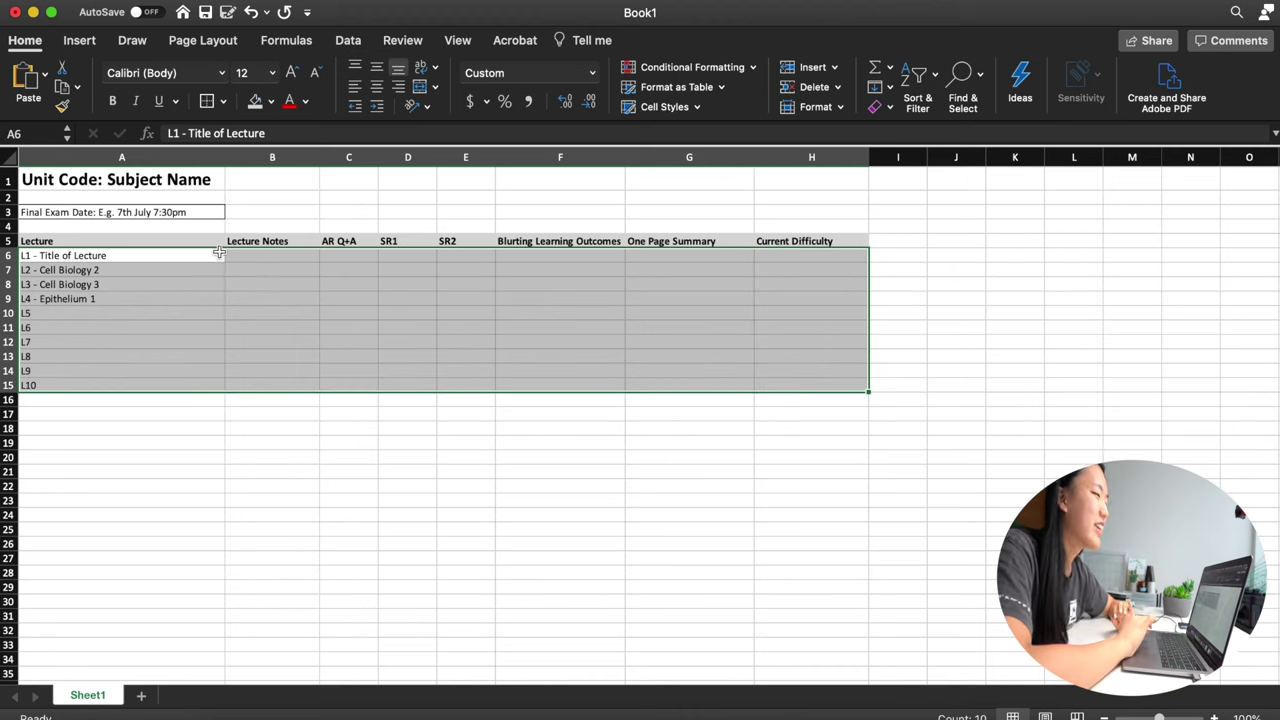
pyautogui.click(212, 254)
pyautogui.click(244, 255)
pyautogui.hotkey('shift', 'Down')
pyautogui.hotkey('shift', 'Down')
pyautogui.hotkey('shift', 'Down')
pyautogui.hotkey('shift', 'Down')
pyautogui.hotkey('shift', 'Down')
pyautogui.hotkey('shift', 'Down')
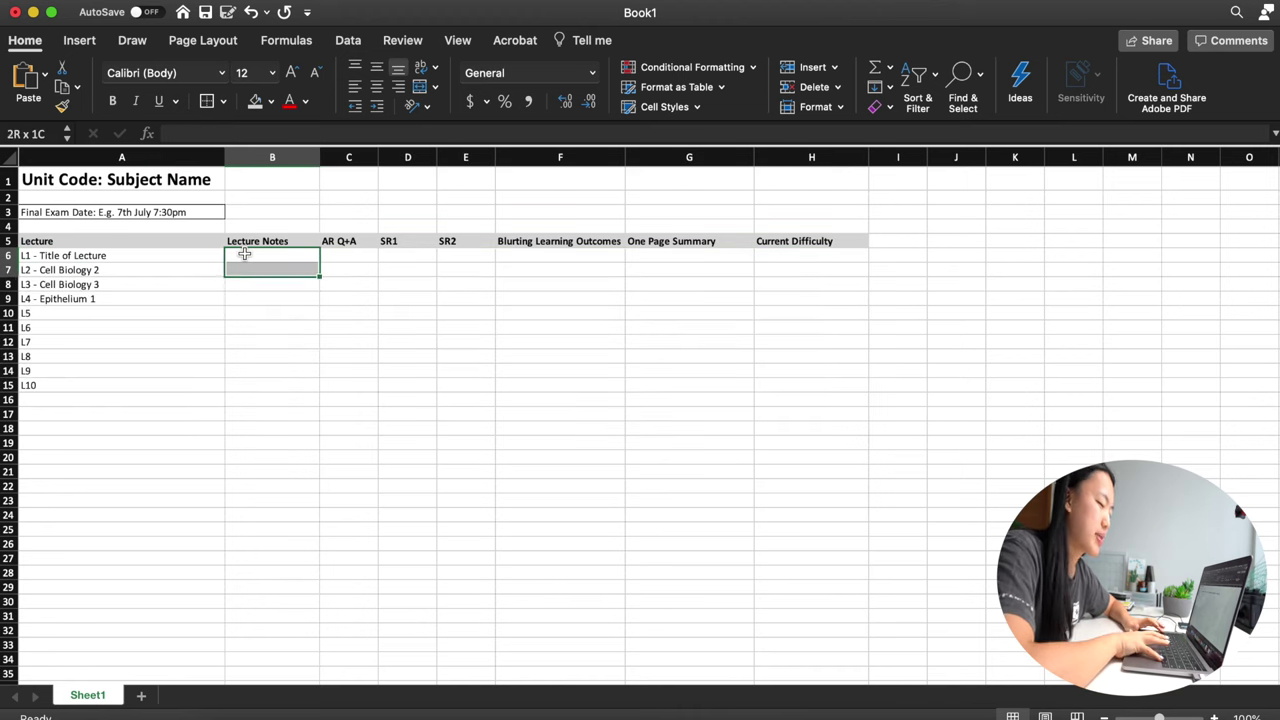
# Step: Fill the Lecture Notes cells for L1 to L4 (B6:B9) with the standard light green
pyautogui.click(244, 254)
pyautogui.hotkey('shift', 'Up')
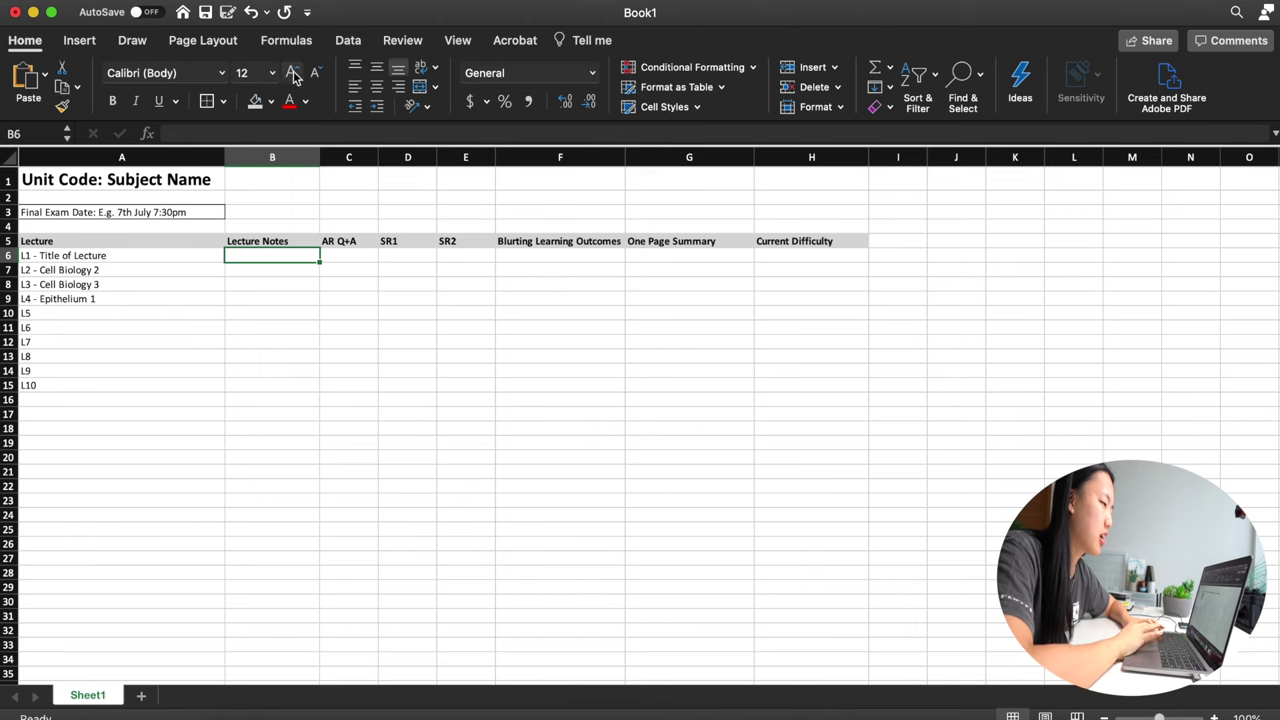
pyautogui.click(271, 101)
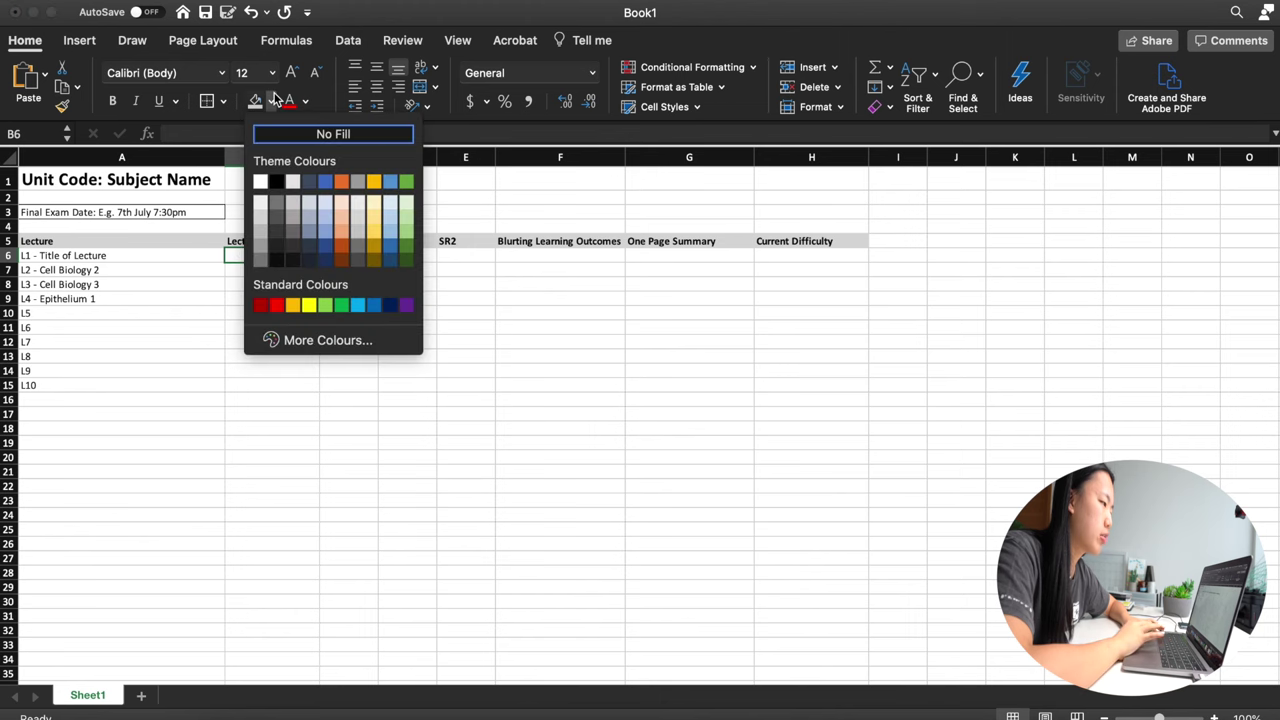
pyautogui.click(327, 305)
pyautogui.click(277, 283)
pyautogui.click(251, 261)
pyautogui.click(249, 268)
pyautogui.click(256, 102)
pyautogui.press('Down')
pyautogui.click(256, 102)
pyautogui.press('Down')
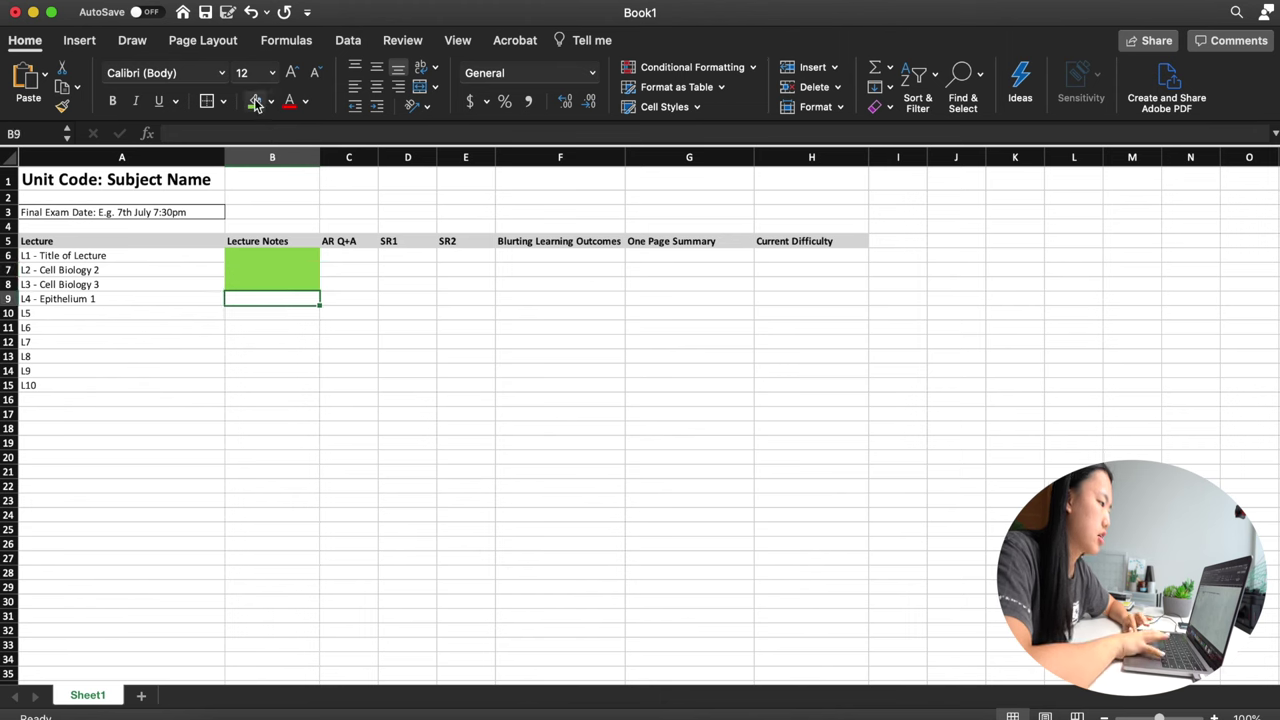
pyautogui.click(256, 102)
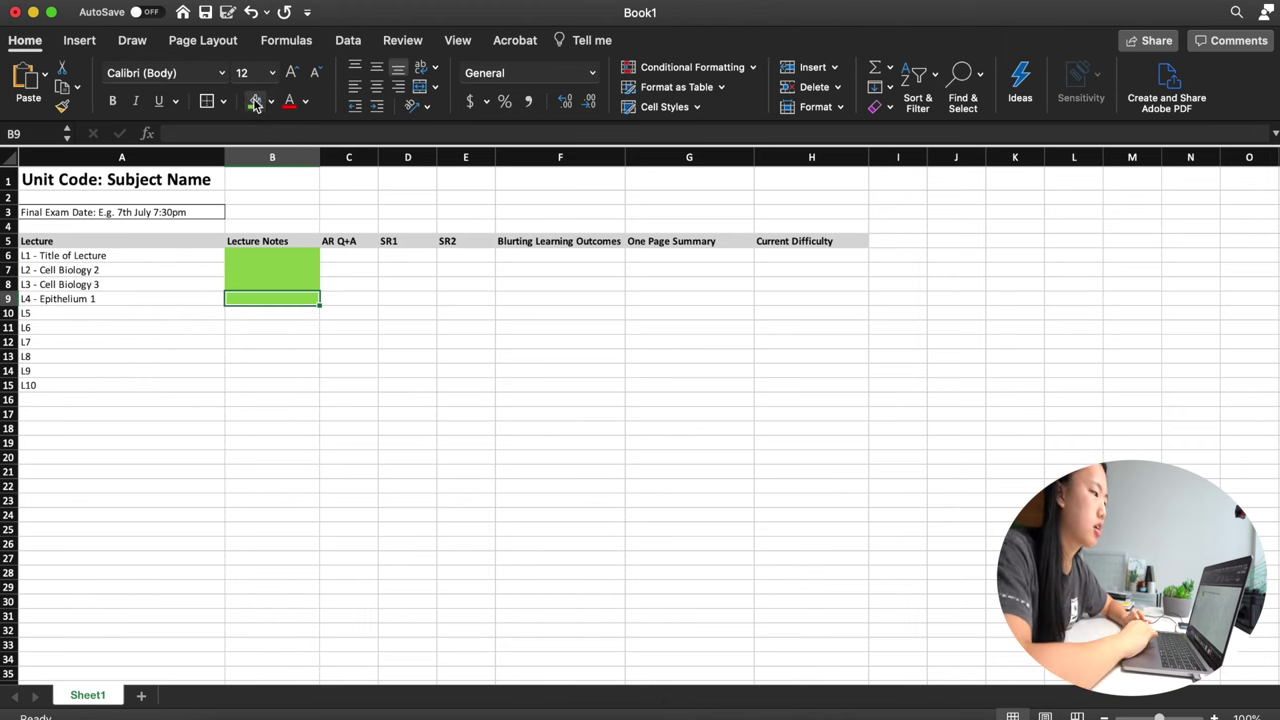
pyautogui.click(426, 333)
pyautogui.click(344, 261)
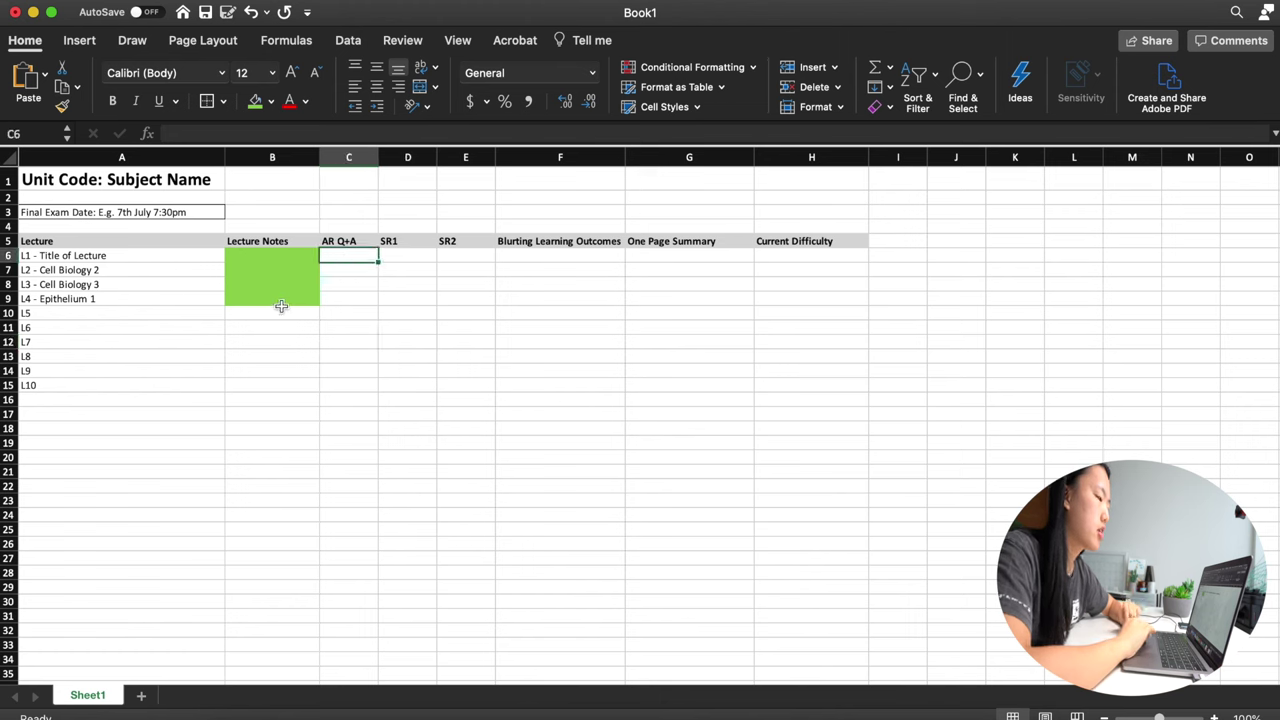
# Step: Fill the Lecture Notes cell for L5 (B10) with the standard orange
pyautogui.click(278, 313)
pyautogui.click(270, 101)
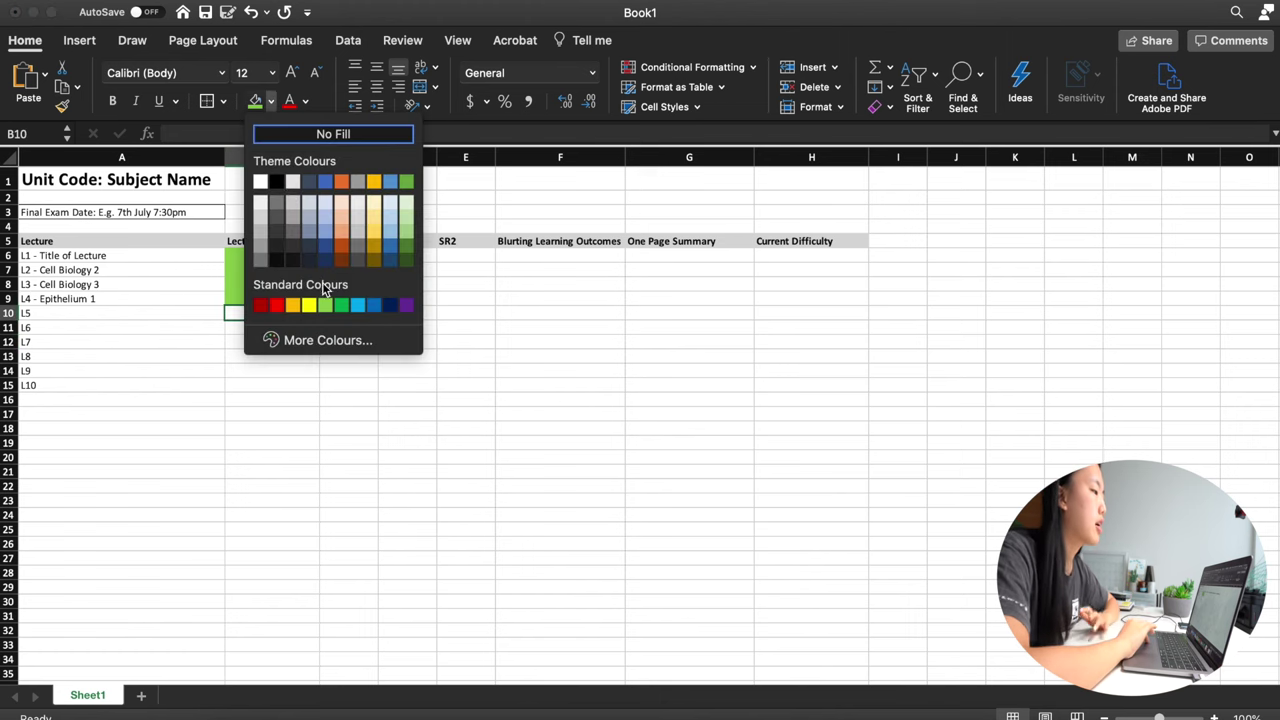
pyautogui.click(292, 305)
pyautogui.click(283, 326)
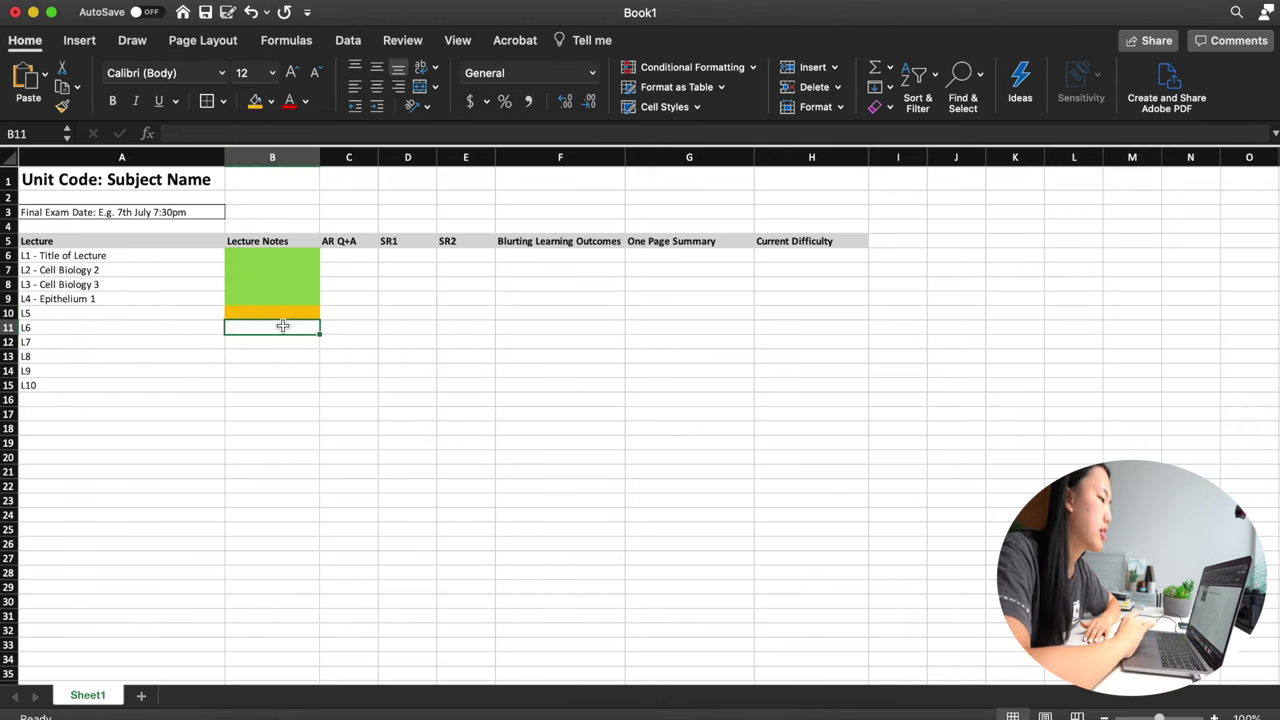
pyautogui.click(270, 355)
pyautogui.click(440, 327)
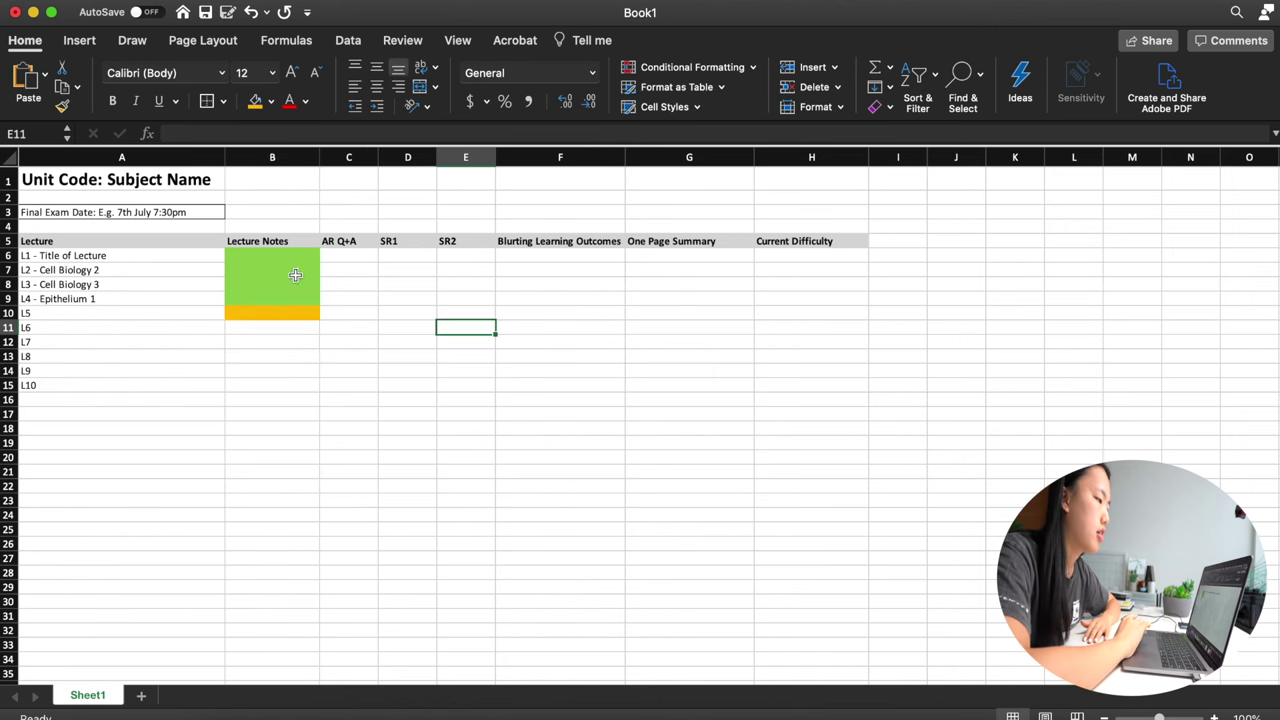
pyautogui.click(357, 258)
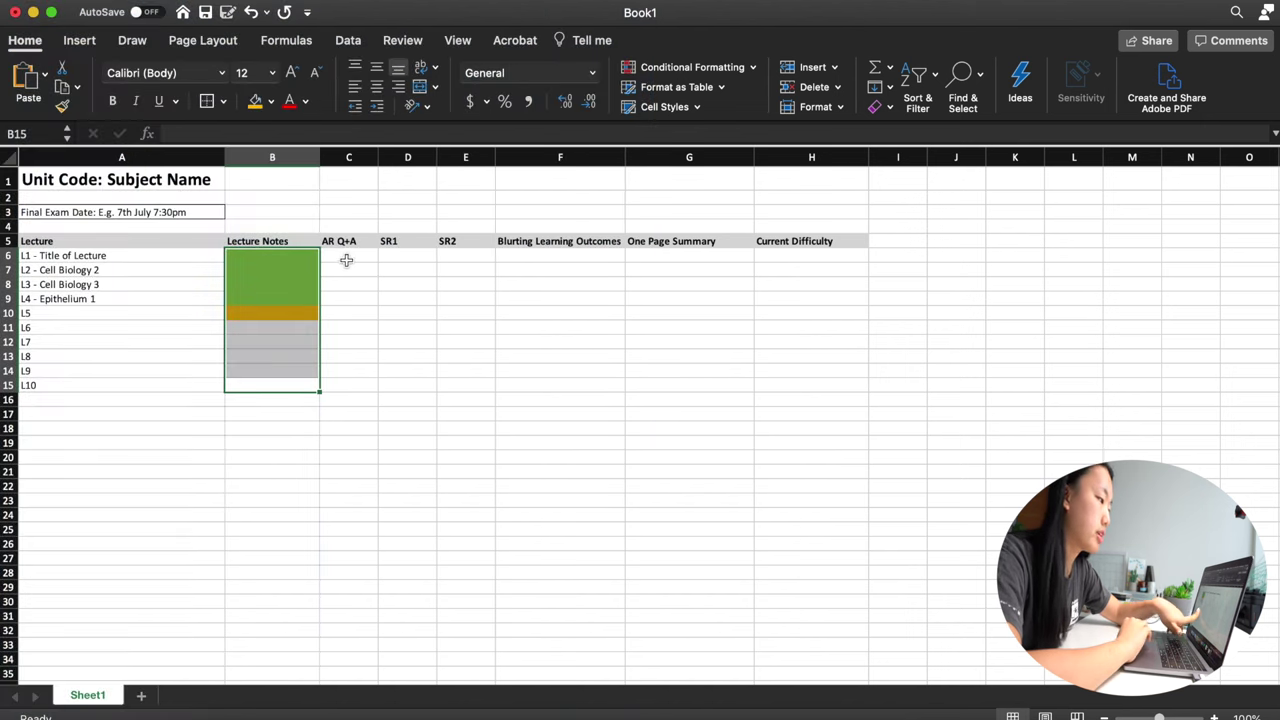
pyautogui.click(346, 260)
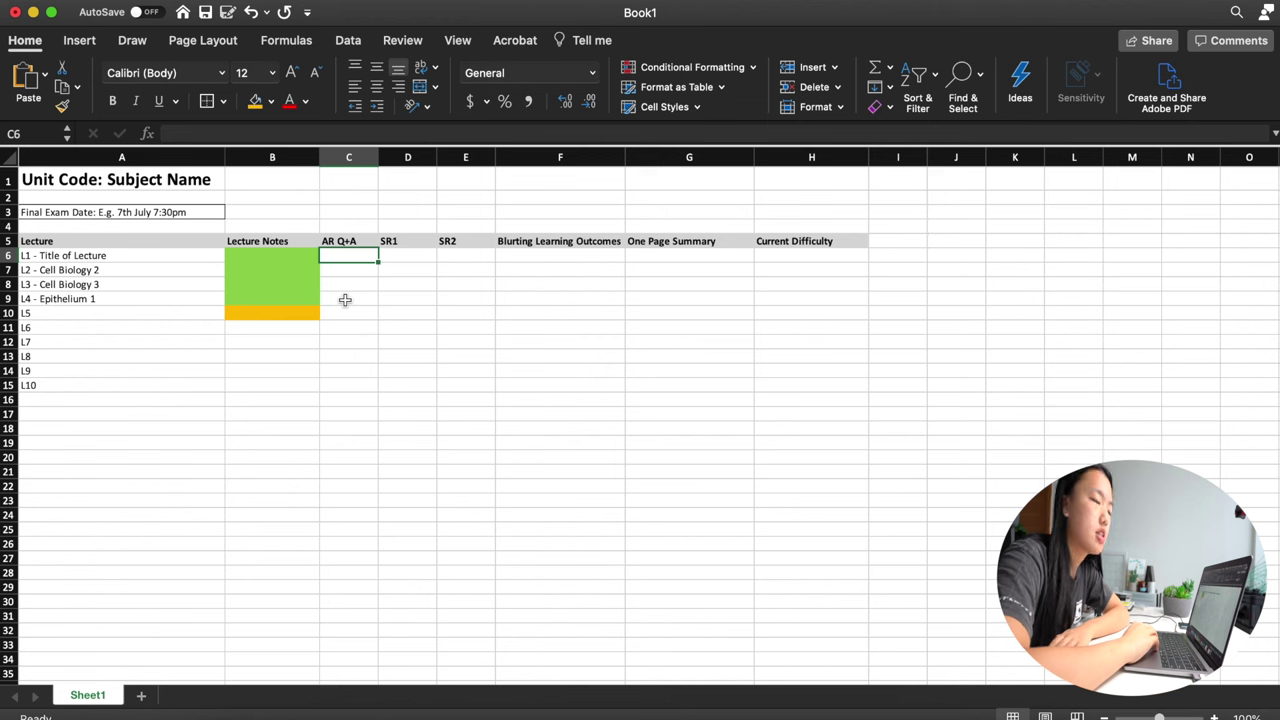
pyautogui.click(349, 275)
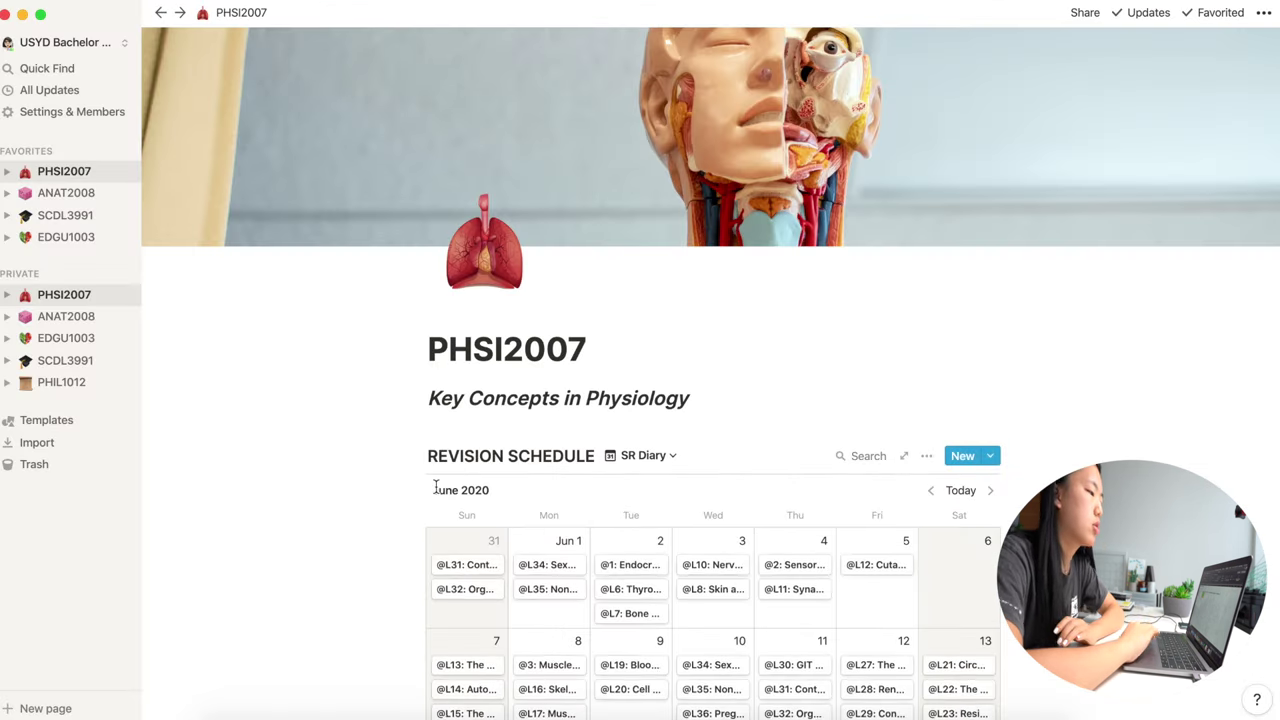
# Step: In Notion, open the L3: HPA axis page from the PHSI2007 course content and look through its toggle questions
pyautogui.scroll(-15, 514, 404)
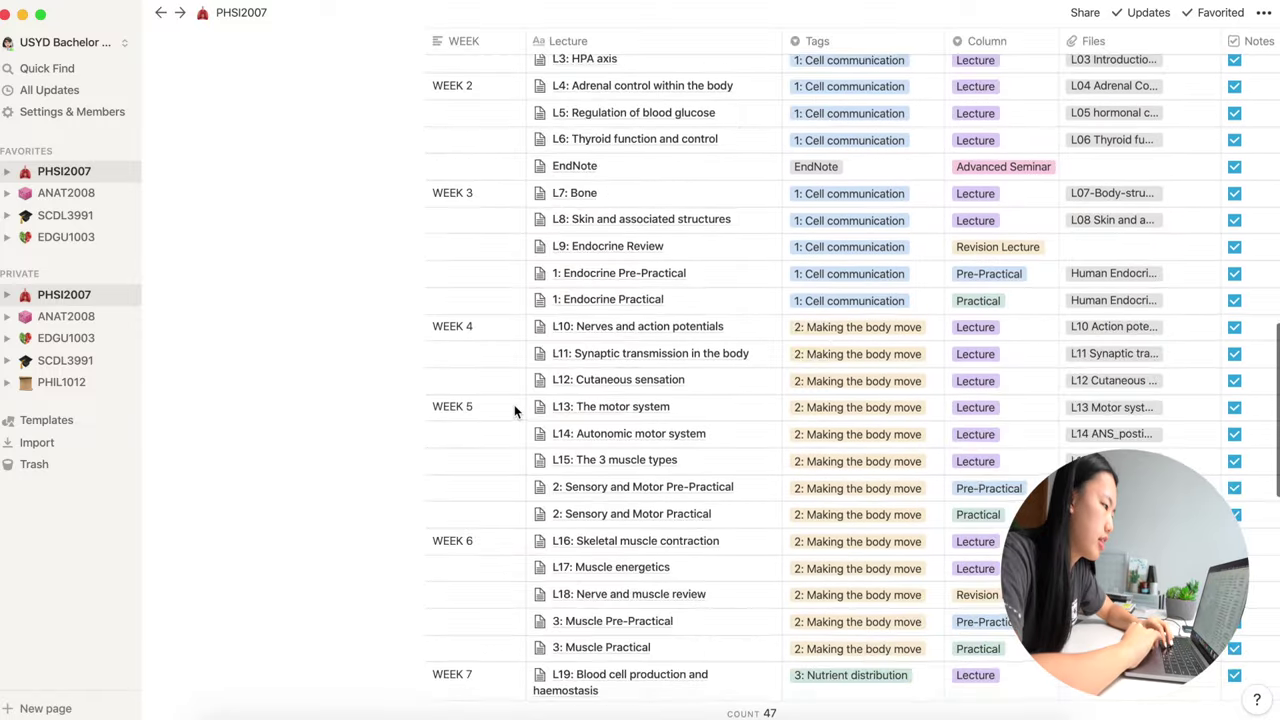
pyautogui.scroll(3, 600, 350)
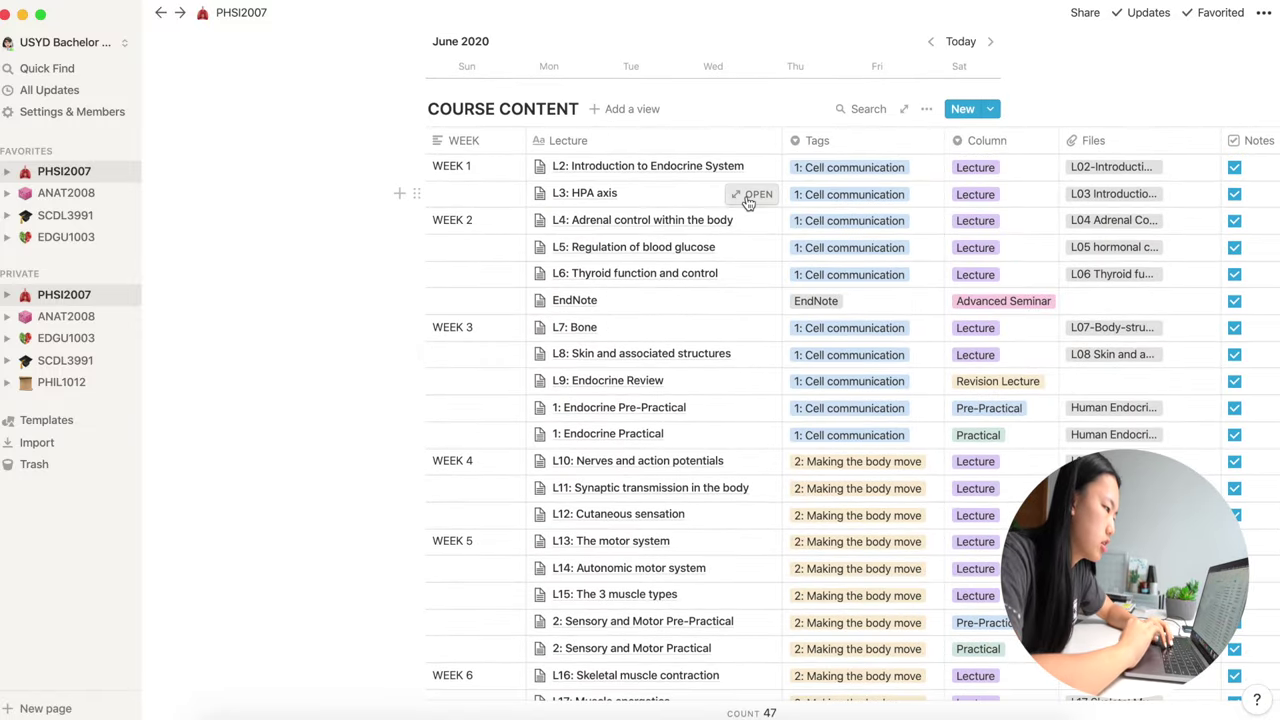
pyautogui.click(752, 195)
pyautogui.click(312, 79)
pyautogui.scroll(-8, 470, 588)
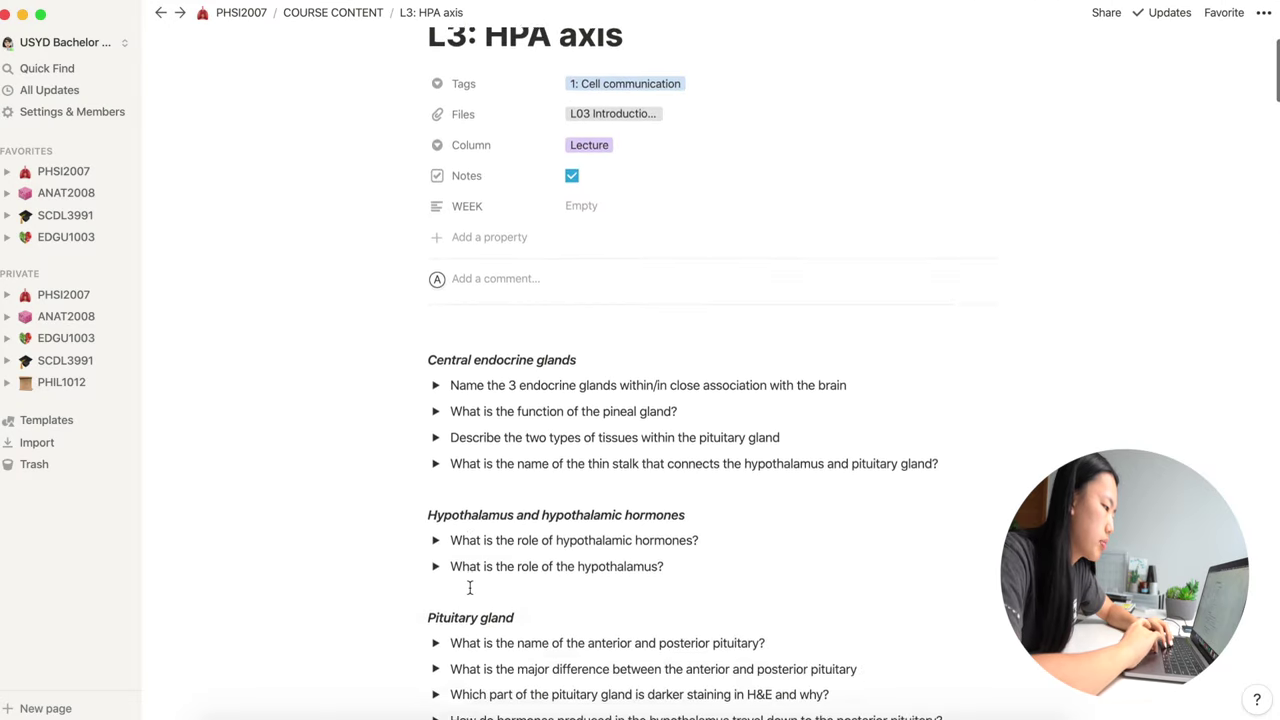
pyautogui.scroll(1, 470, 557)
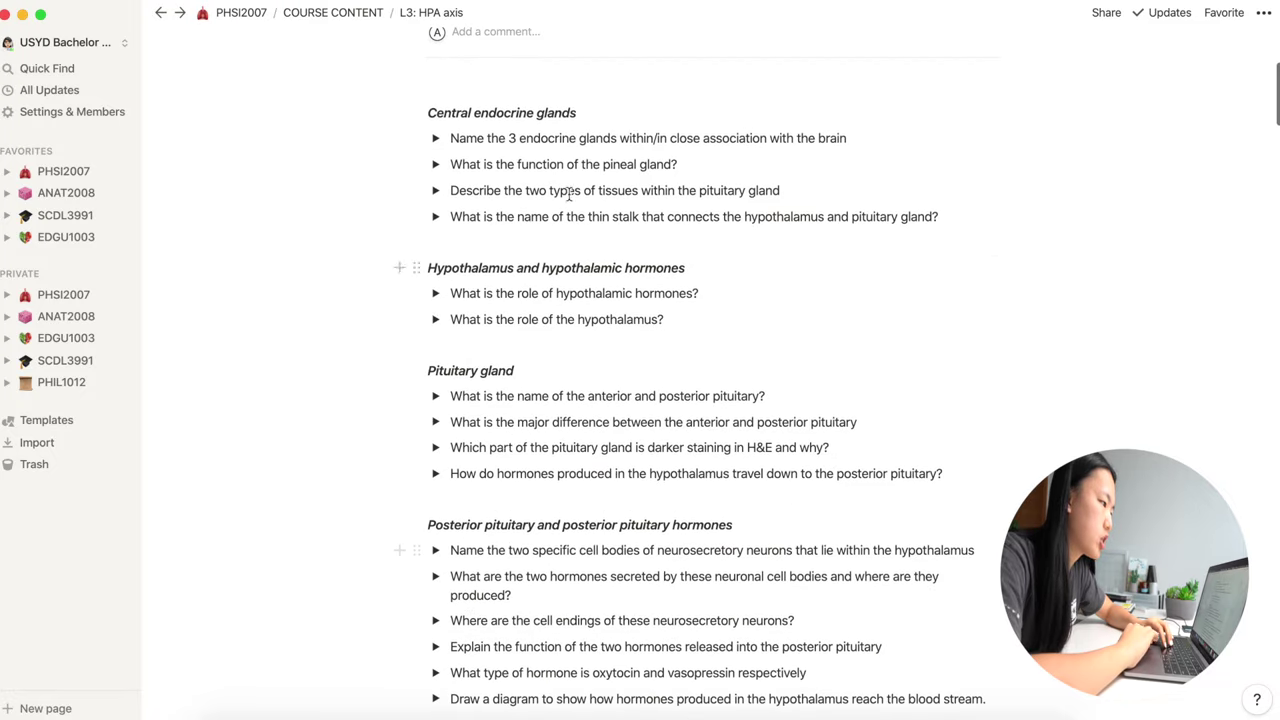
# Step: Expand the question on the 3 endocrine glands associated with the brain to view its answer
pyautogui.scroll(1, 529, 257)
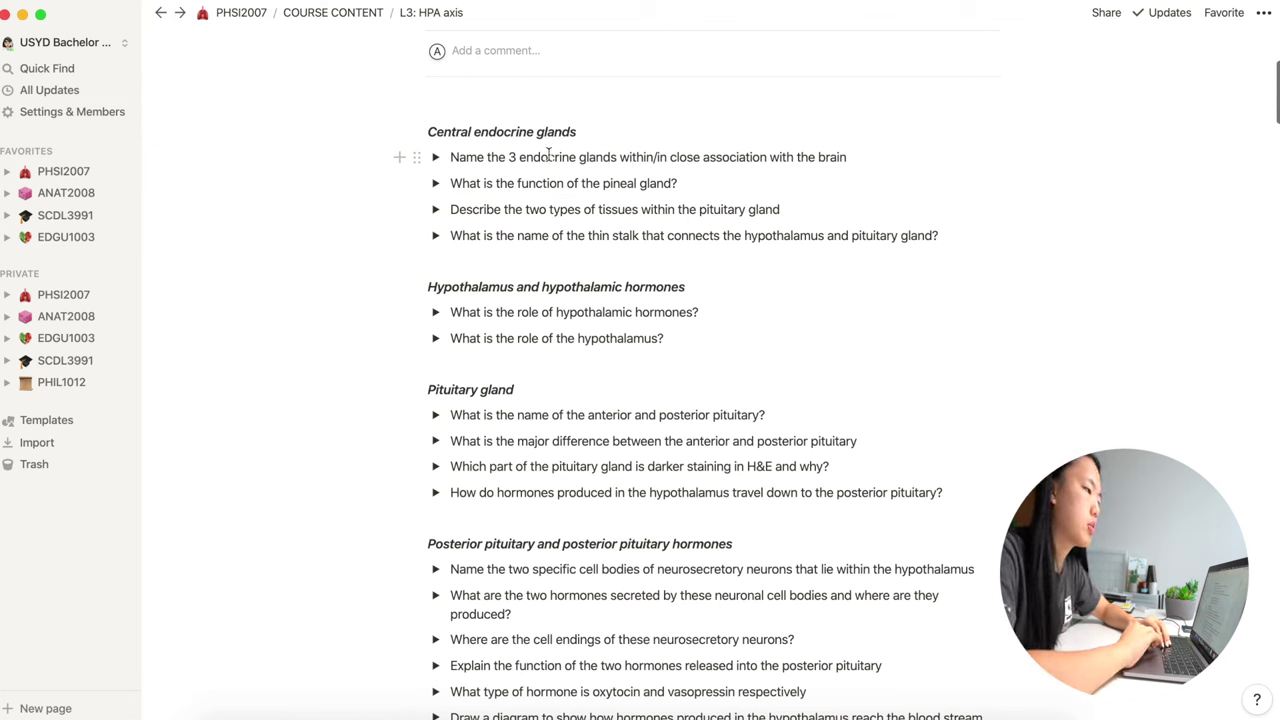
pyautogui.click(436, 159)
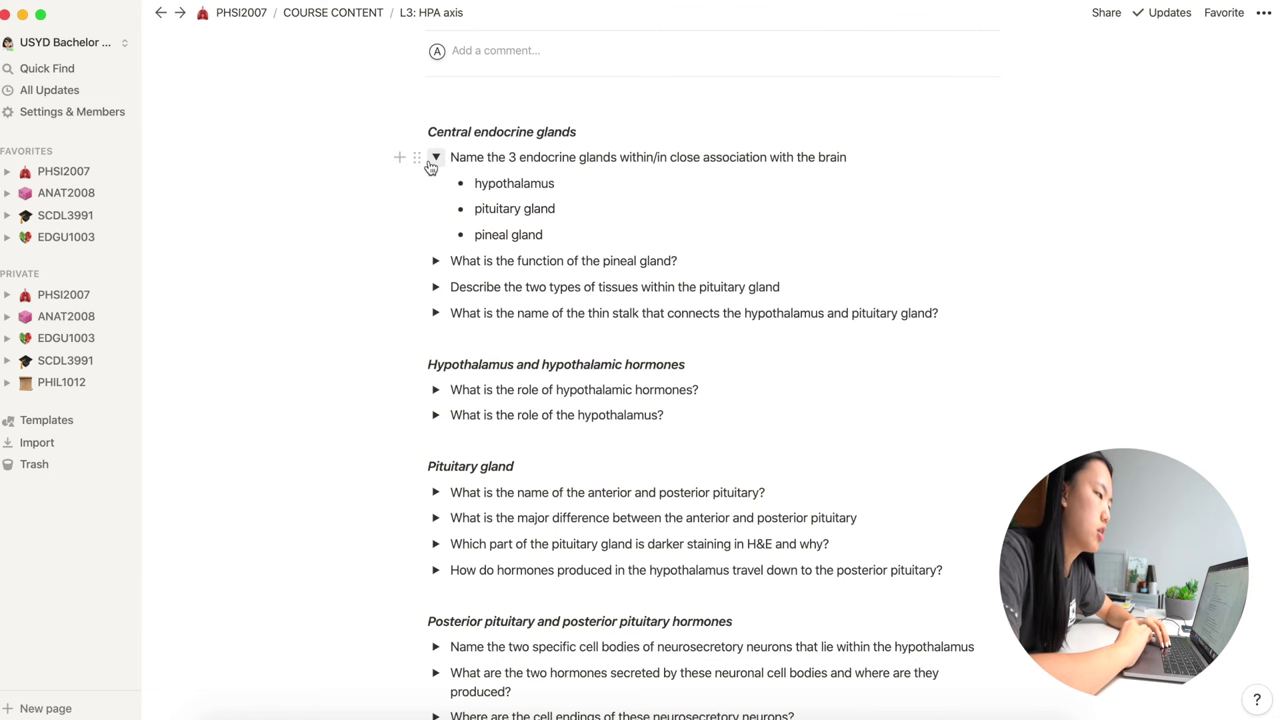
# Step: Switch back to Excel and fill the AR Q+A cells for L1 to L5 (C6:C10) with the standard light green
pyautogui.hotkey('ctrl', 'Right')
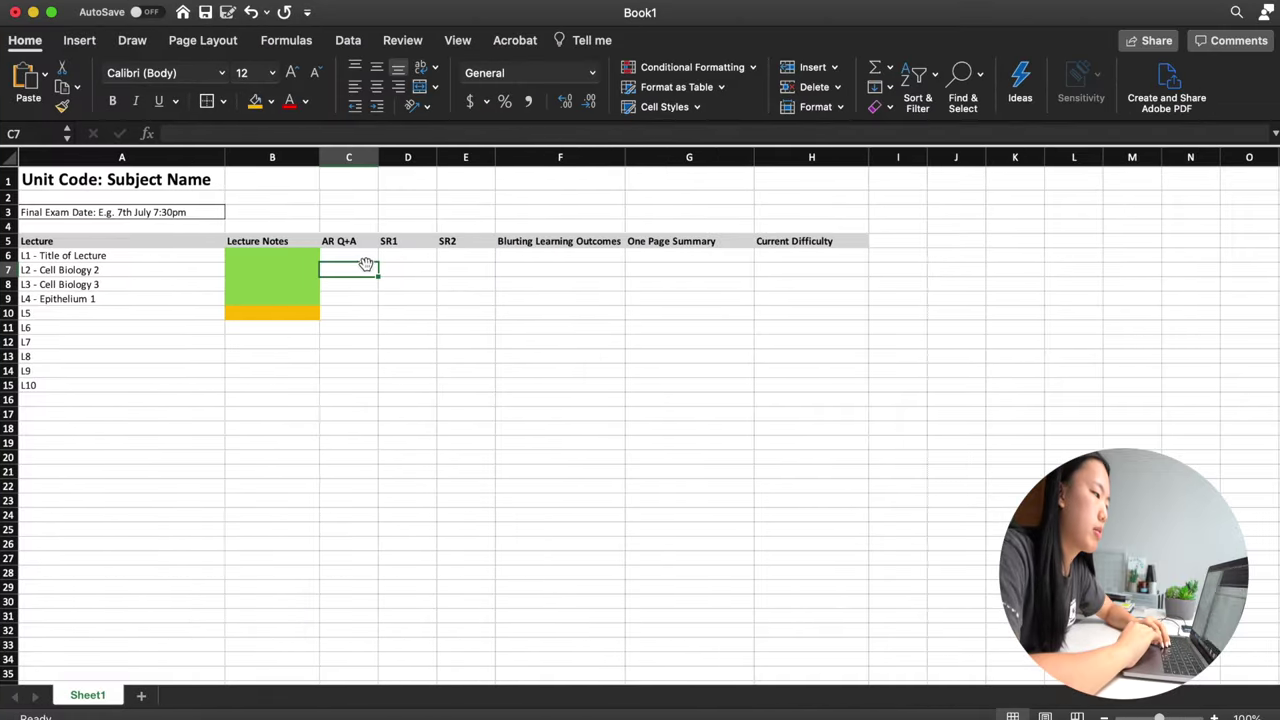
pyautogui.moveTo(360, 256); pyautogui.dragTo(352, 312)
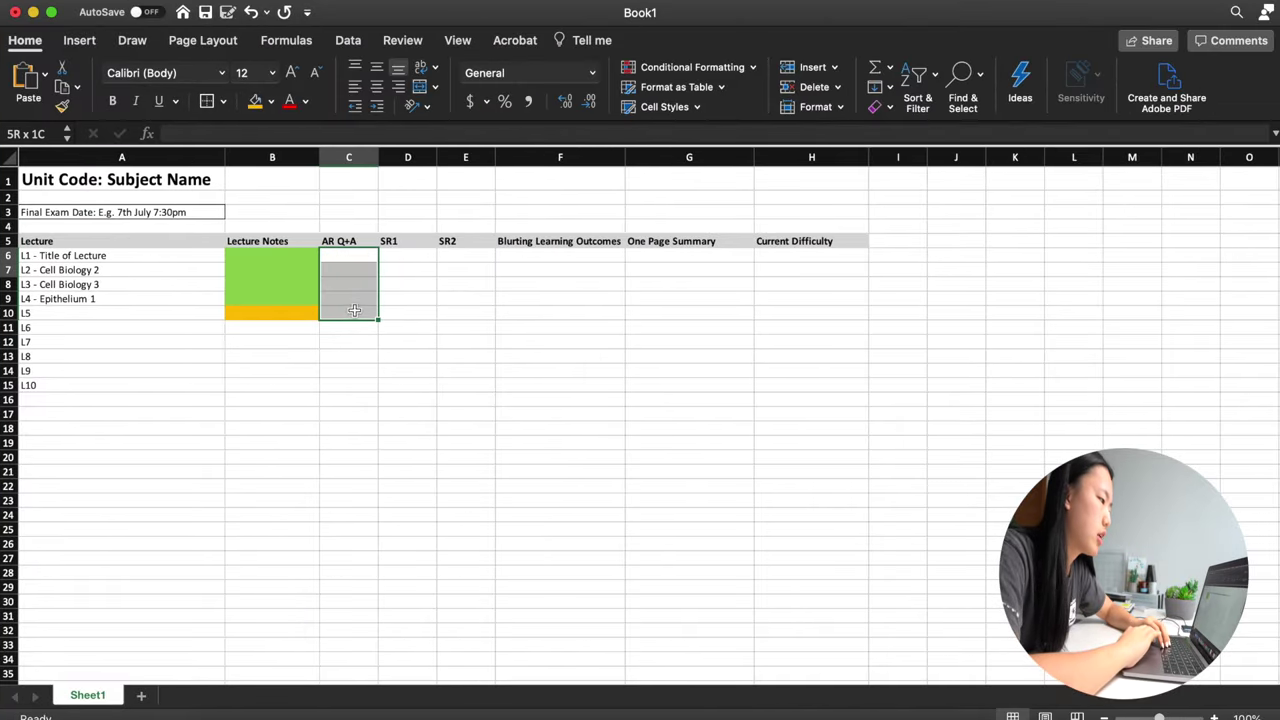
pyautogui.click(270, 101)
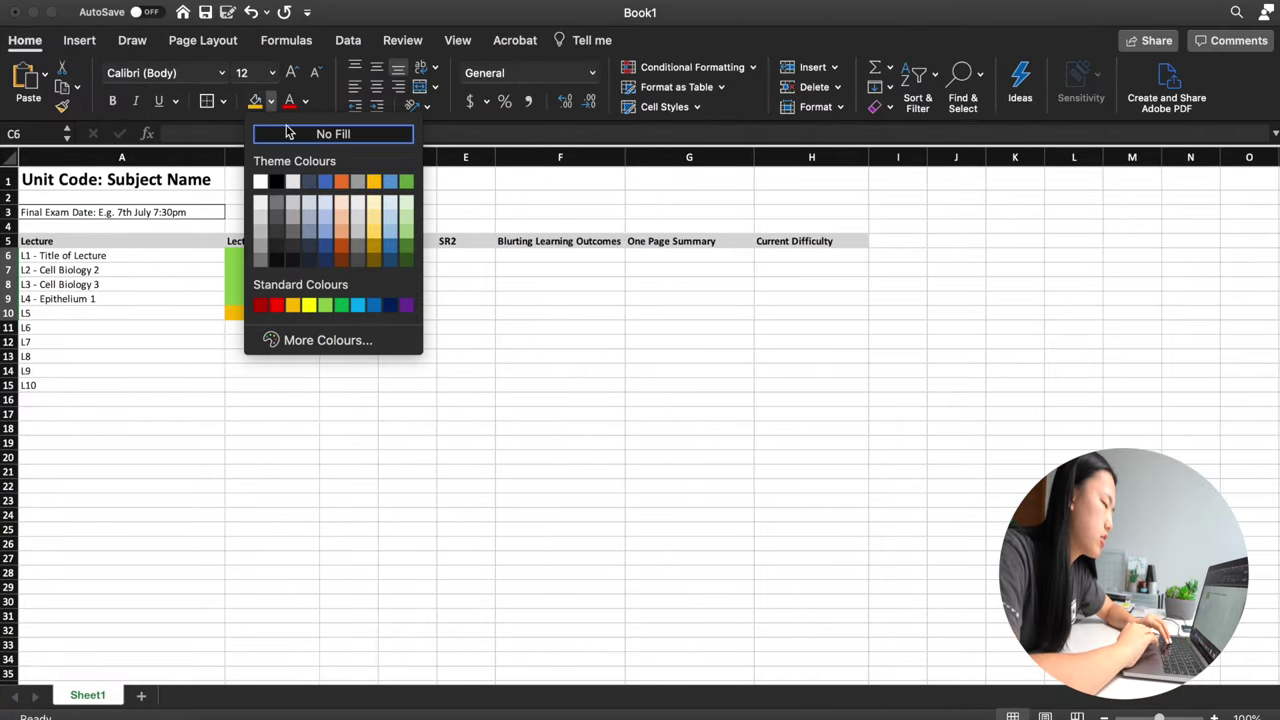
pyautogui.click(329, 303)
pyautogui.click(530, 328)
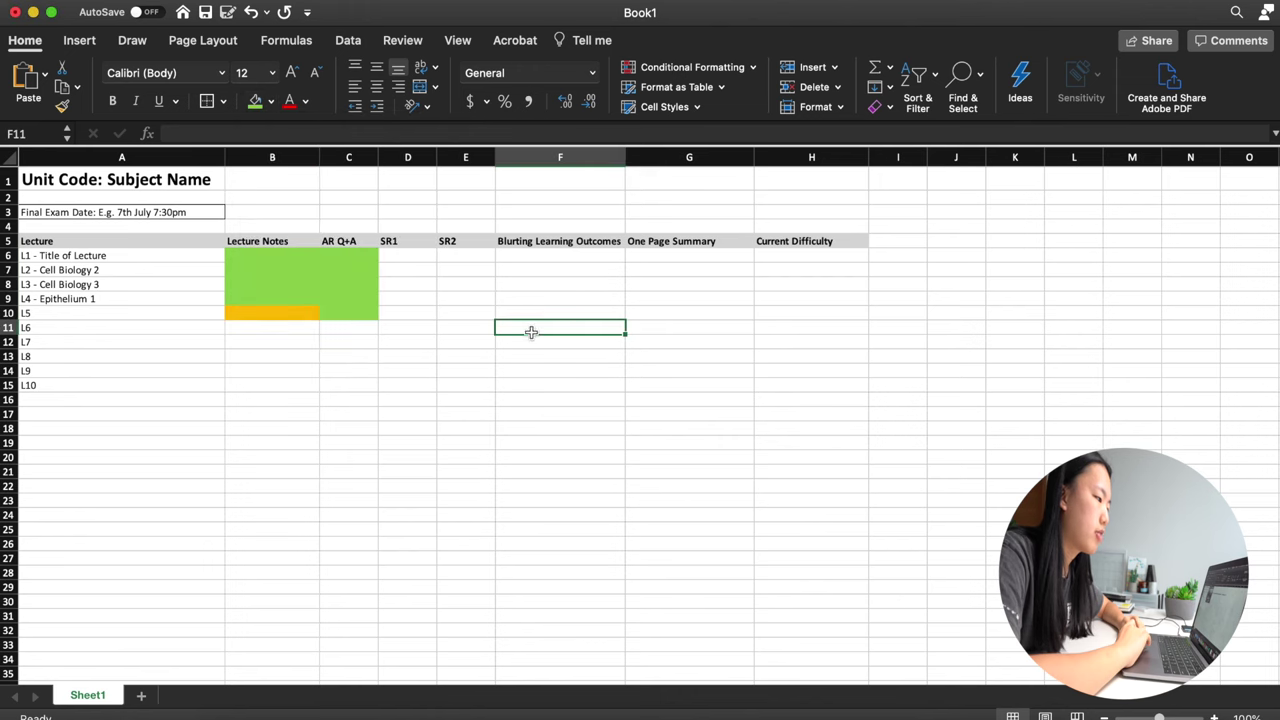
pyautogui.moveTo(406, 254); pyautogui.dragTo(455, 388)
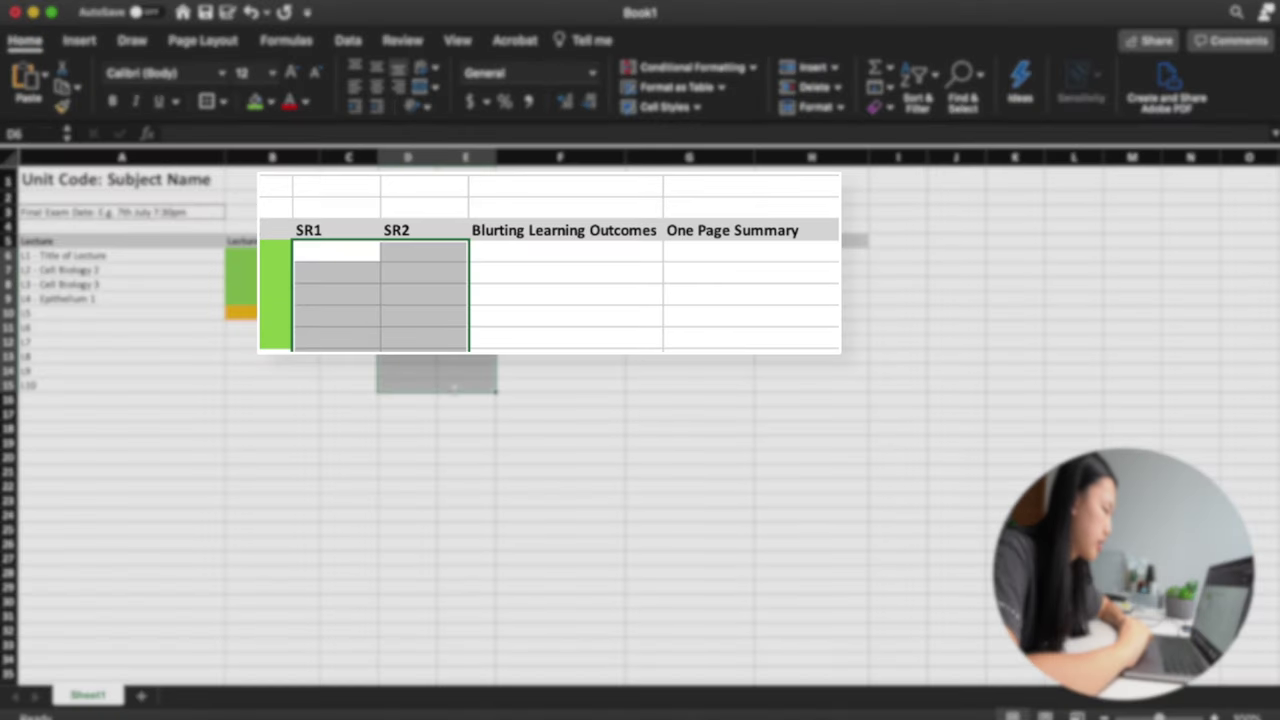
pyautogui.hotkey('shift', 'Right')
pyautogui.hotkey('shift', 'Right')
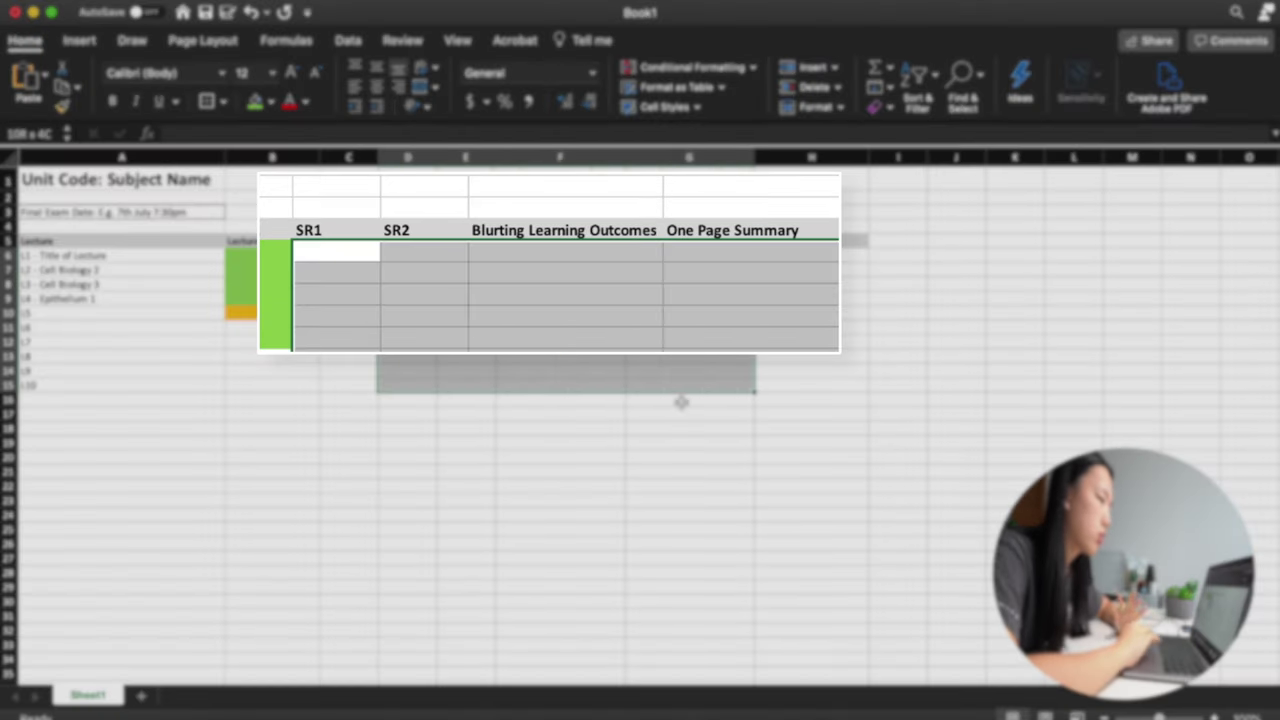
pyautogui.click(517, 488)
pyautogui.moveTo(400, 257); pyautogui.dragTo(700, 385)
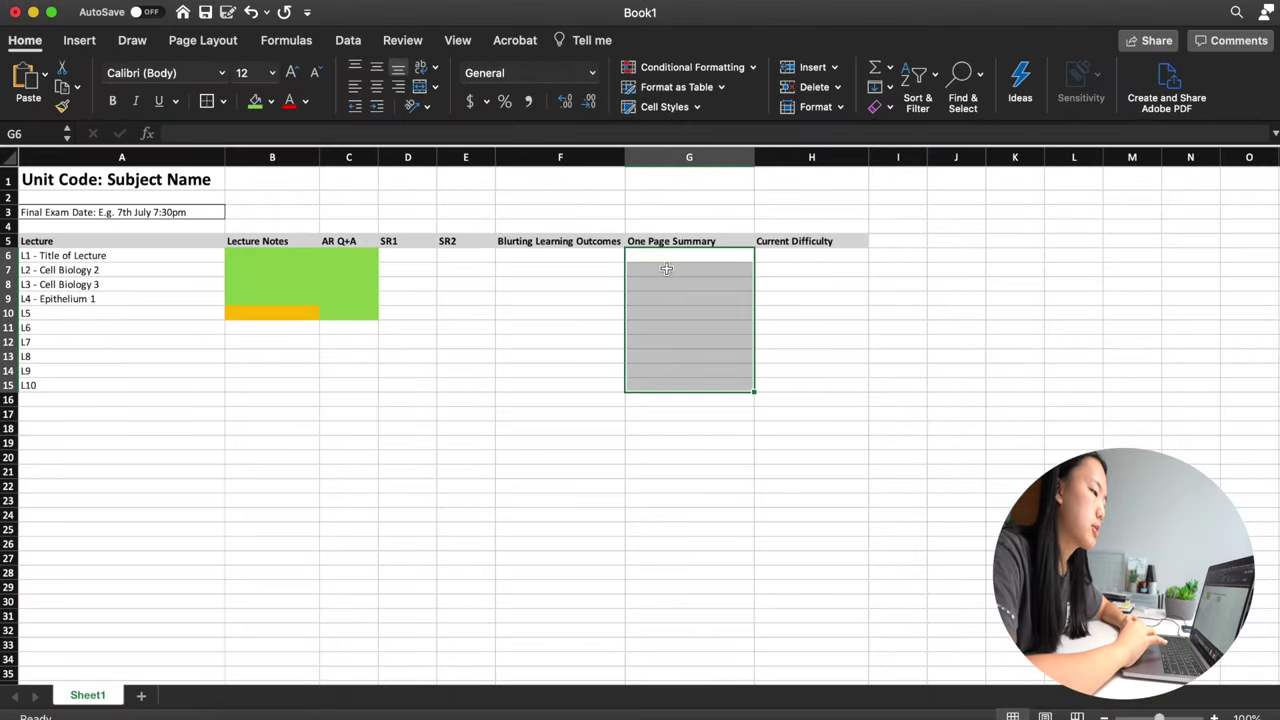
# Step: Fill the One Page Summary cells for L1 to L10 (G6:G15) with the standard light green
pyautogui.click(663, 260)
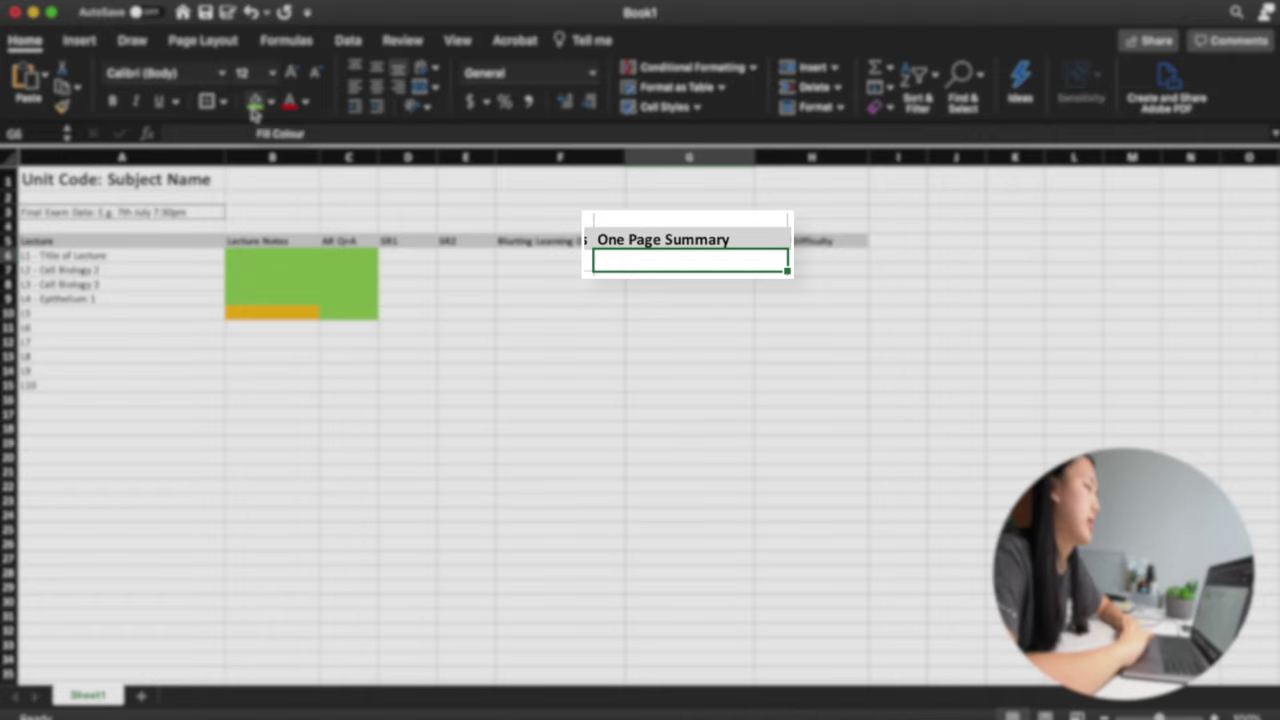
pyautogui.press('Down')
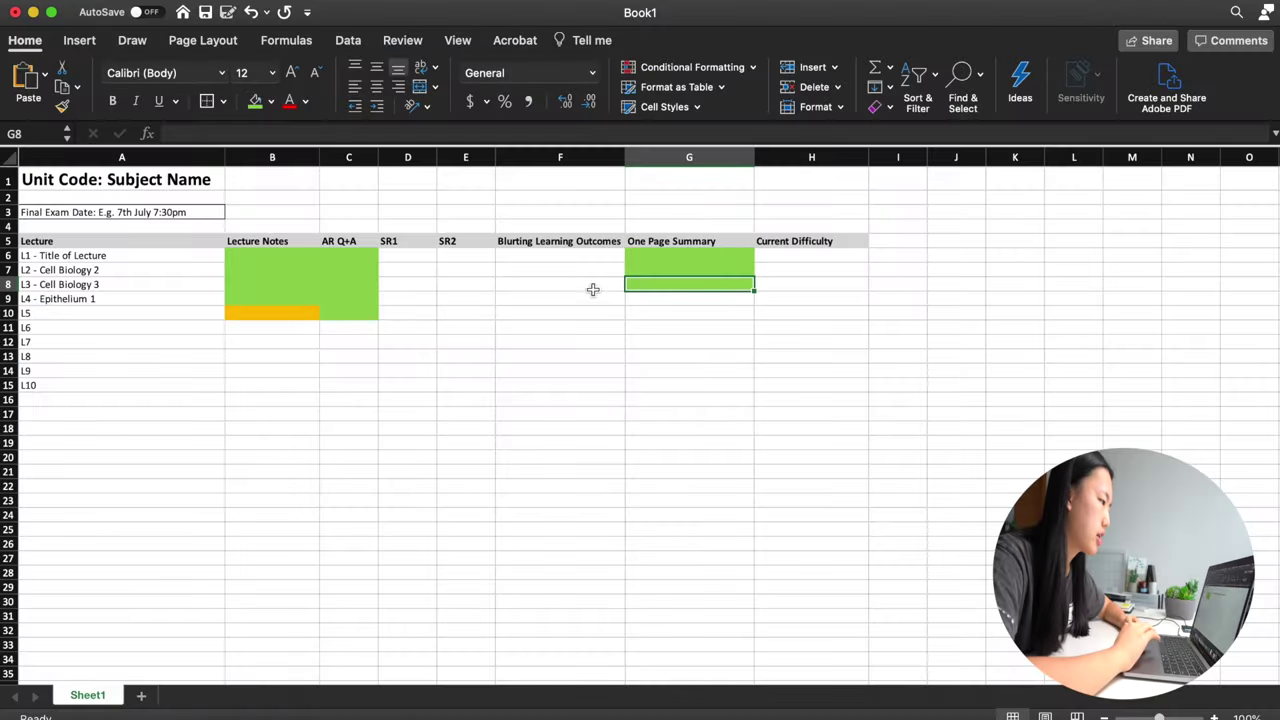
pyautogui.moveTo(669, 254); pyautogui.dragTo(654, 386)
pyautogui.click(531, 412)
pyautogui.moveTo(694, 298); pyautogui.dragTo(682, 386)
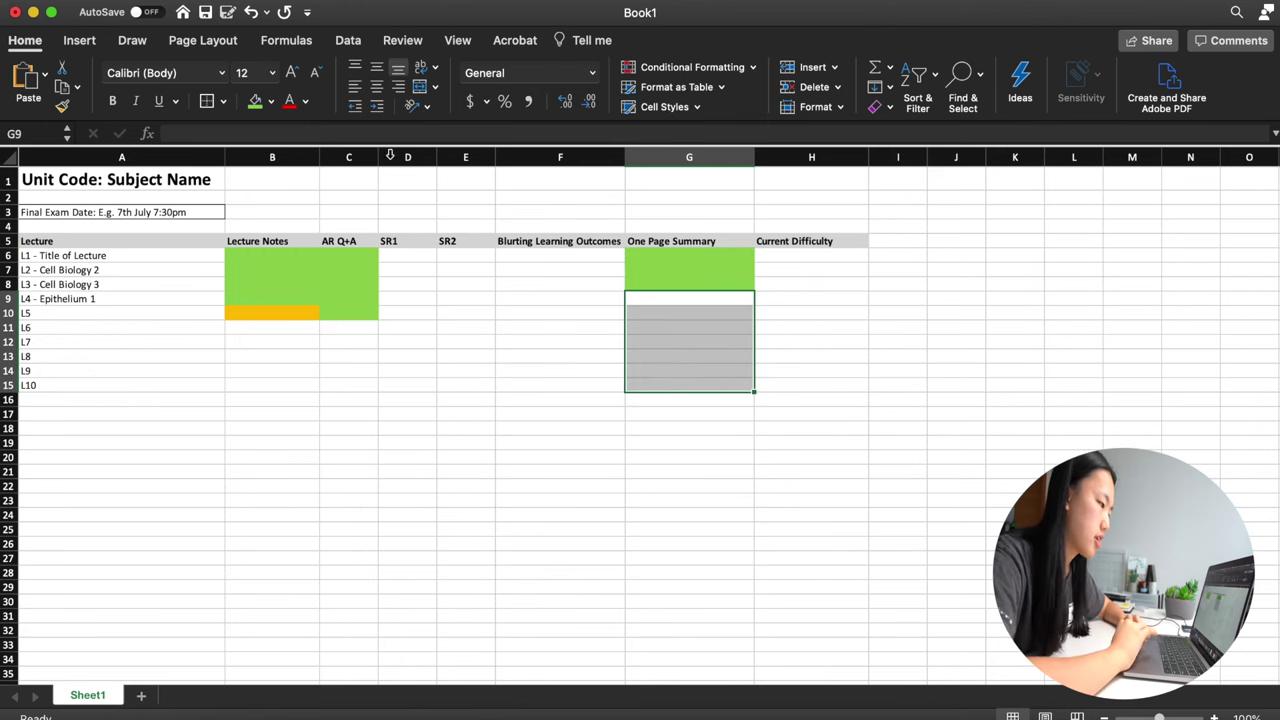
pyautogui.click(255, 100)
pyautogui.click(466, 414)
pyautogui.press('Up')
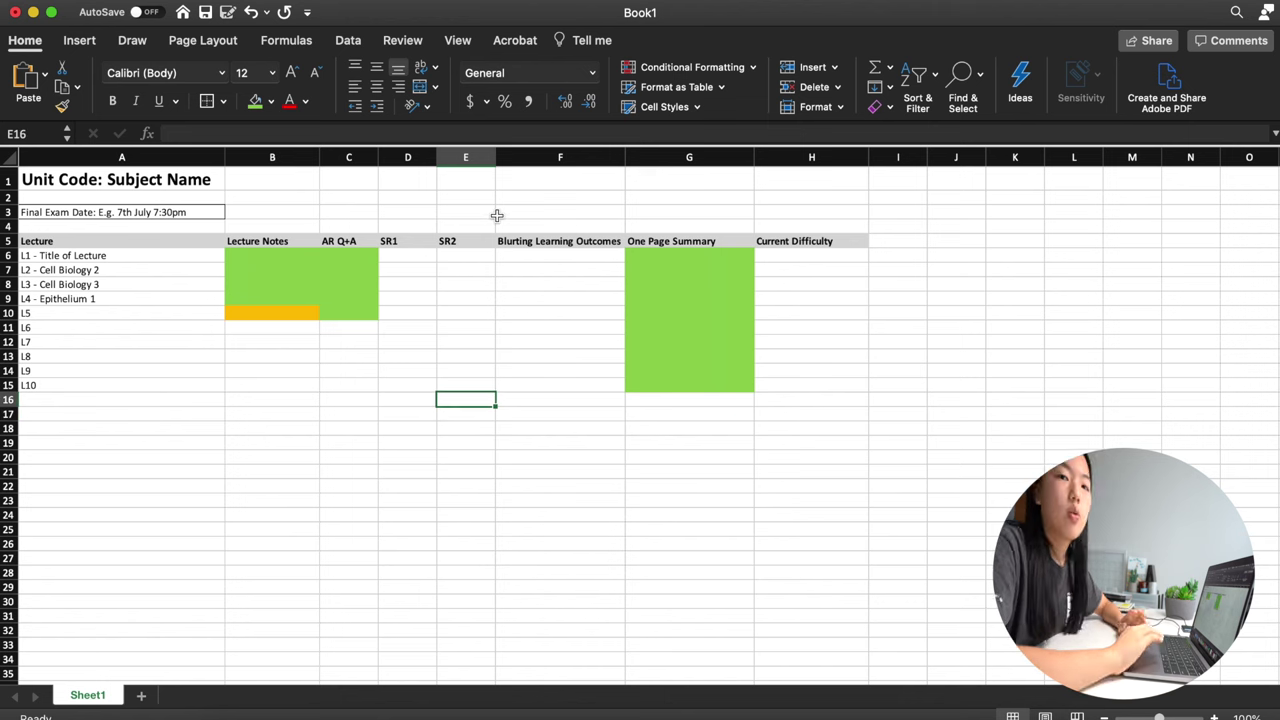
pyautogui.moveTo(410, 256); pyautogui.dragTo(585, 390)
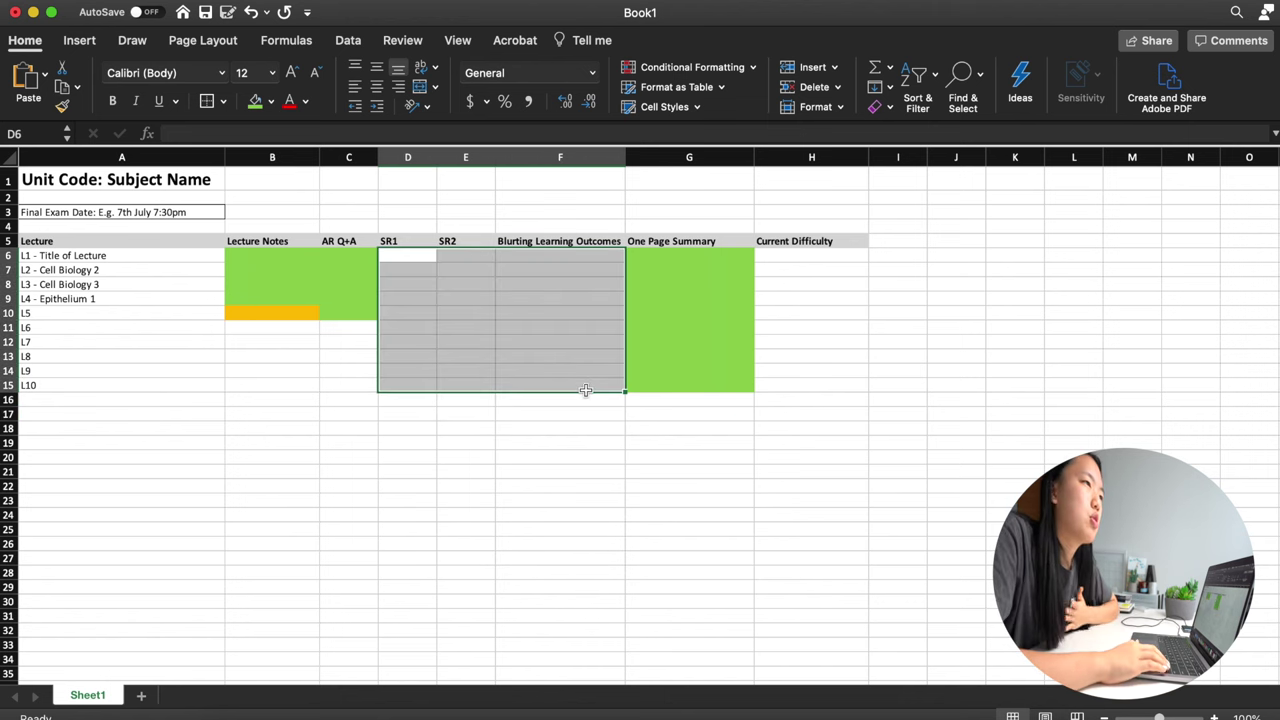
pyautogui.click(584, 401)
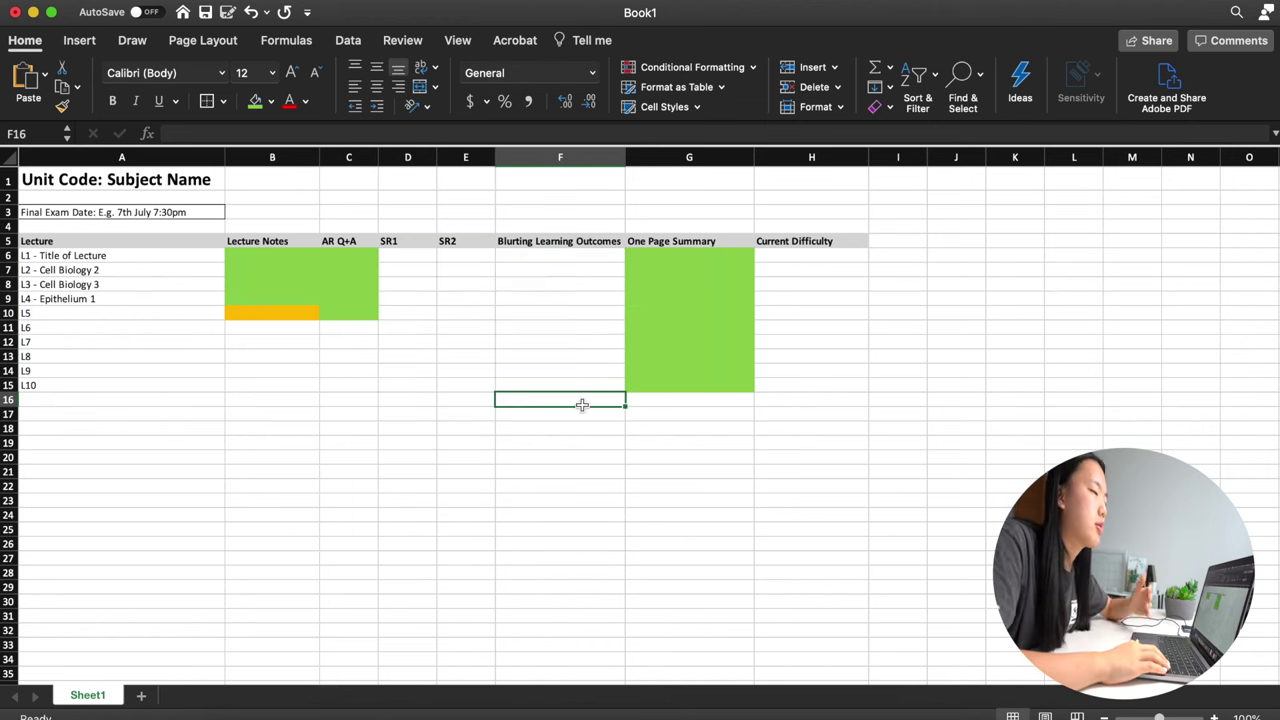
pyautogui.click(419, 256)
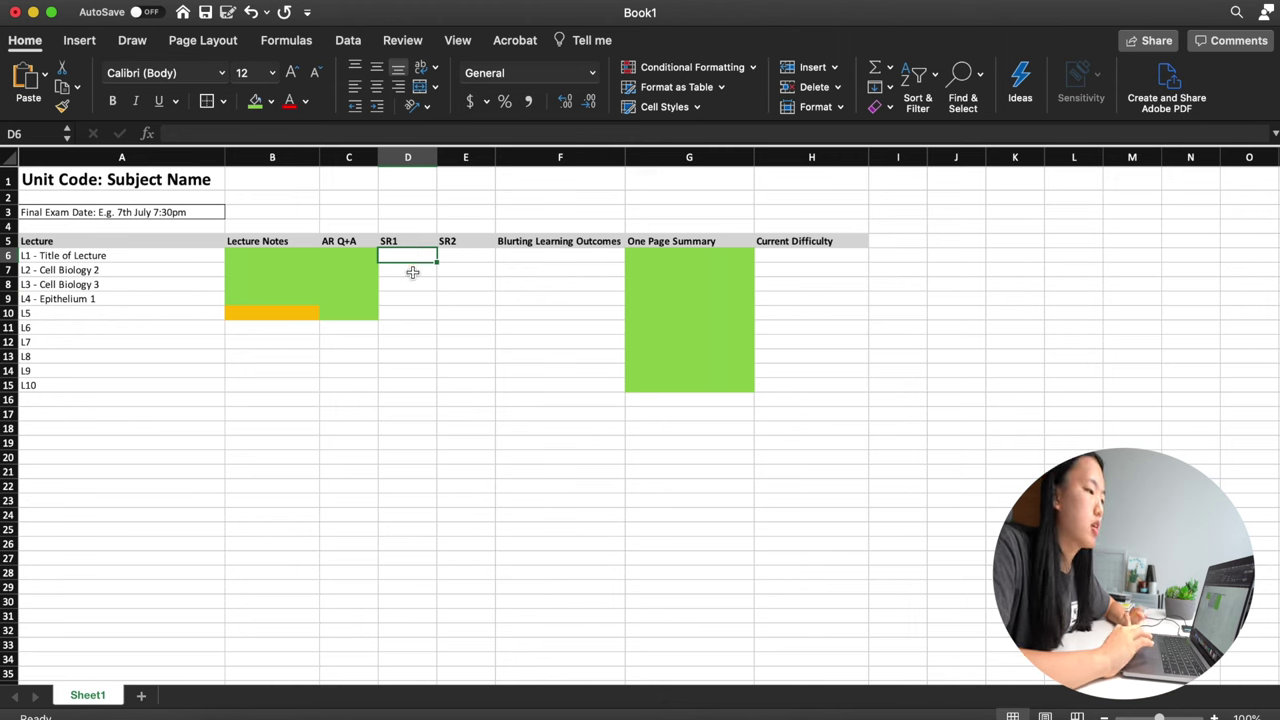
# Step: Fill the Lecture Notes and AR Q+A cells for L6 to L10 (B11:C15) with the standard light green
pyautogui.moveTo(357, 330); pyautogui.dragTo(233, 388)
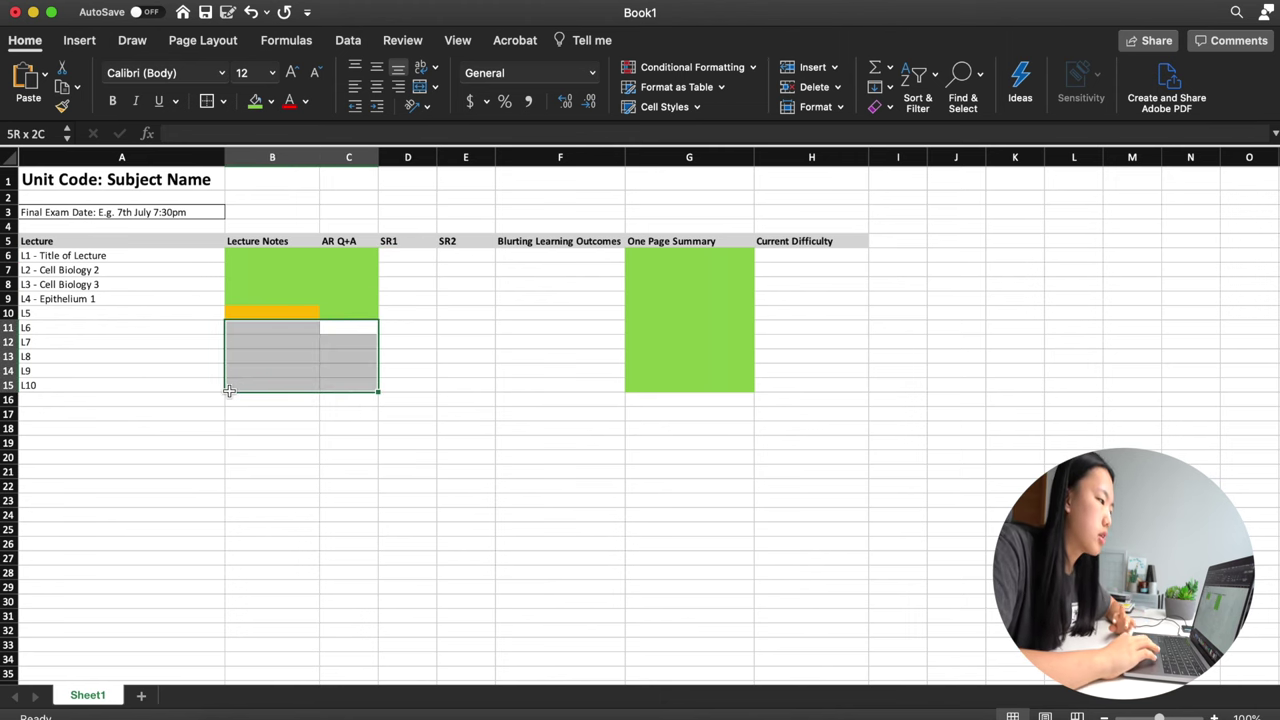
pyautogui.click(405, 254)
pyautogui.click(403, 246)
# Step: Enter 1-Jul as the SR1 date for L1 to L3 (D6:D8) and change the example exam date in A3 to 20th July 7:30pm
pyautogui.moveTo(403, 254); pyautogui.dragTo(406, 388)
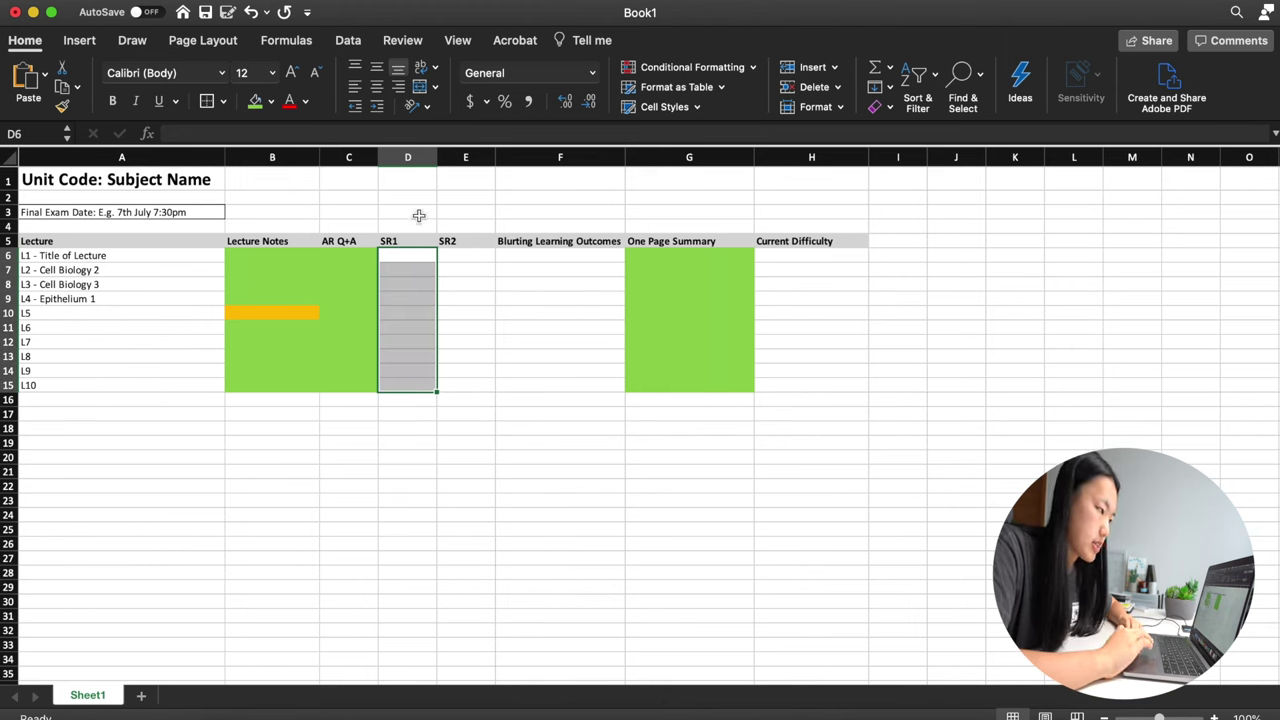
pyautogui.click(415, 268)
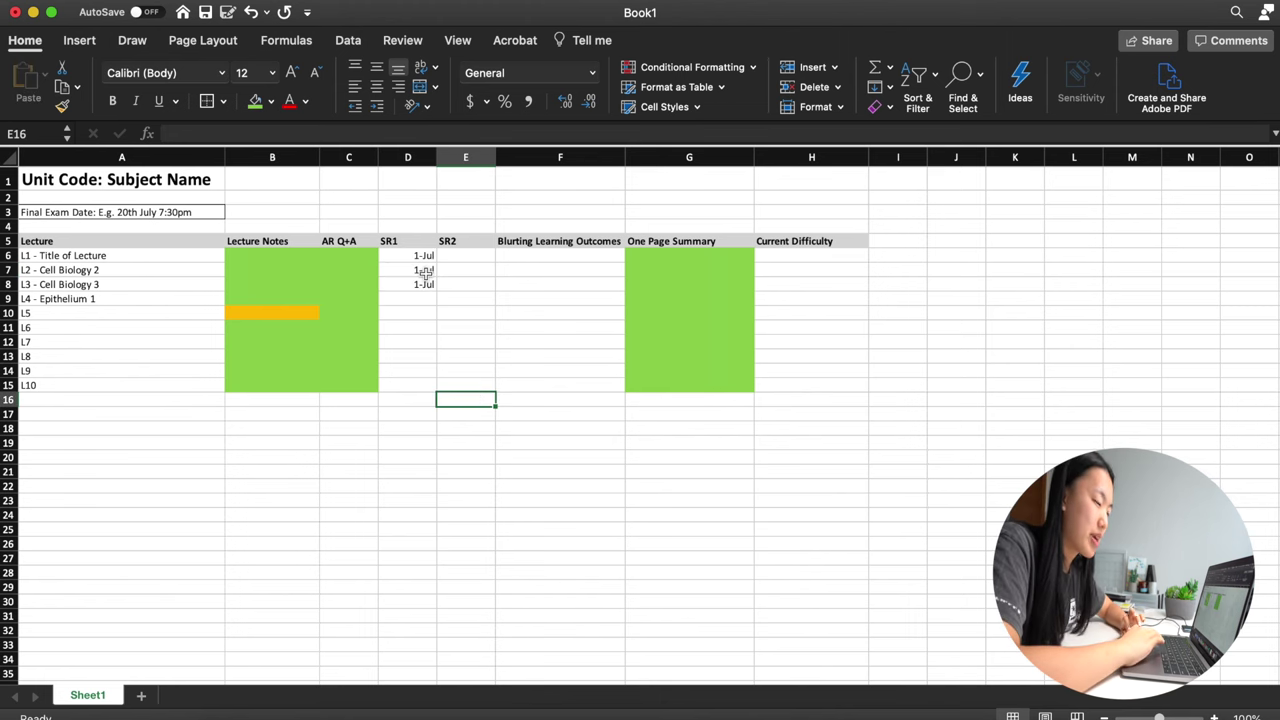
pyautogui.moveTo(405, 255); pyautogui.dragTo(406, 286)
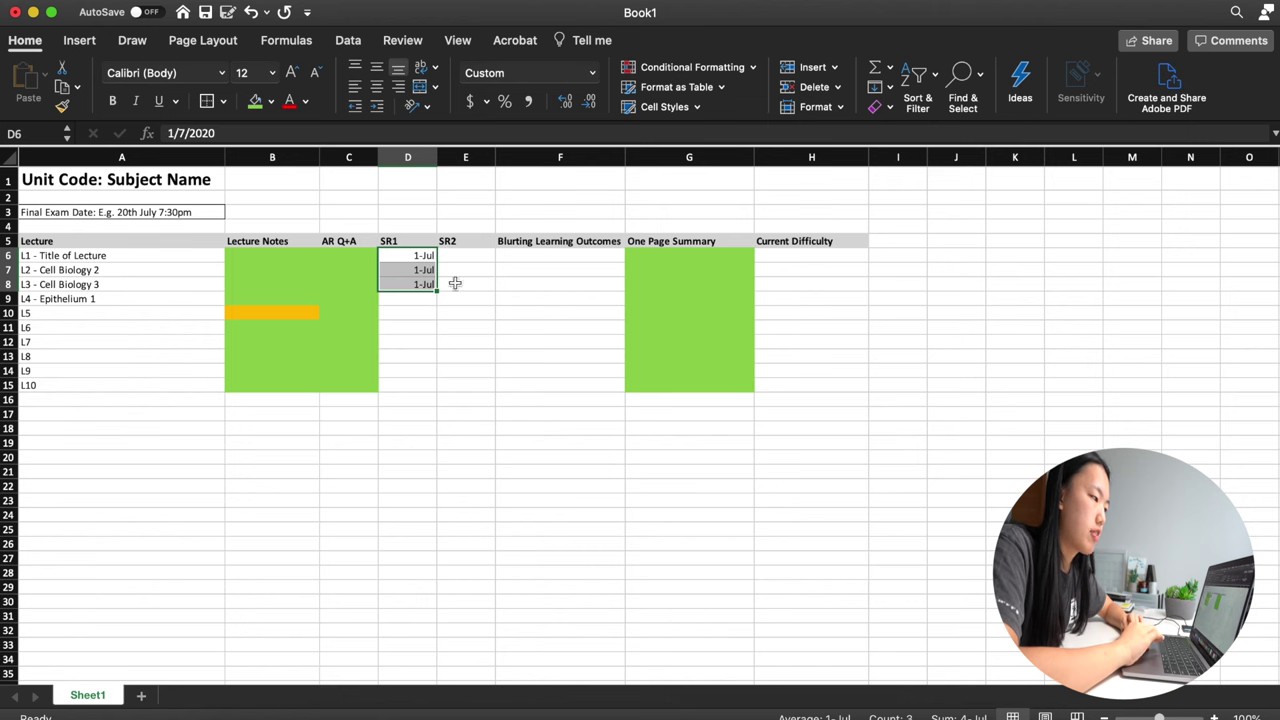
pyautogui.click(444, 340)
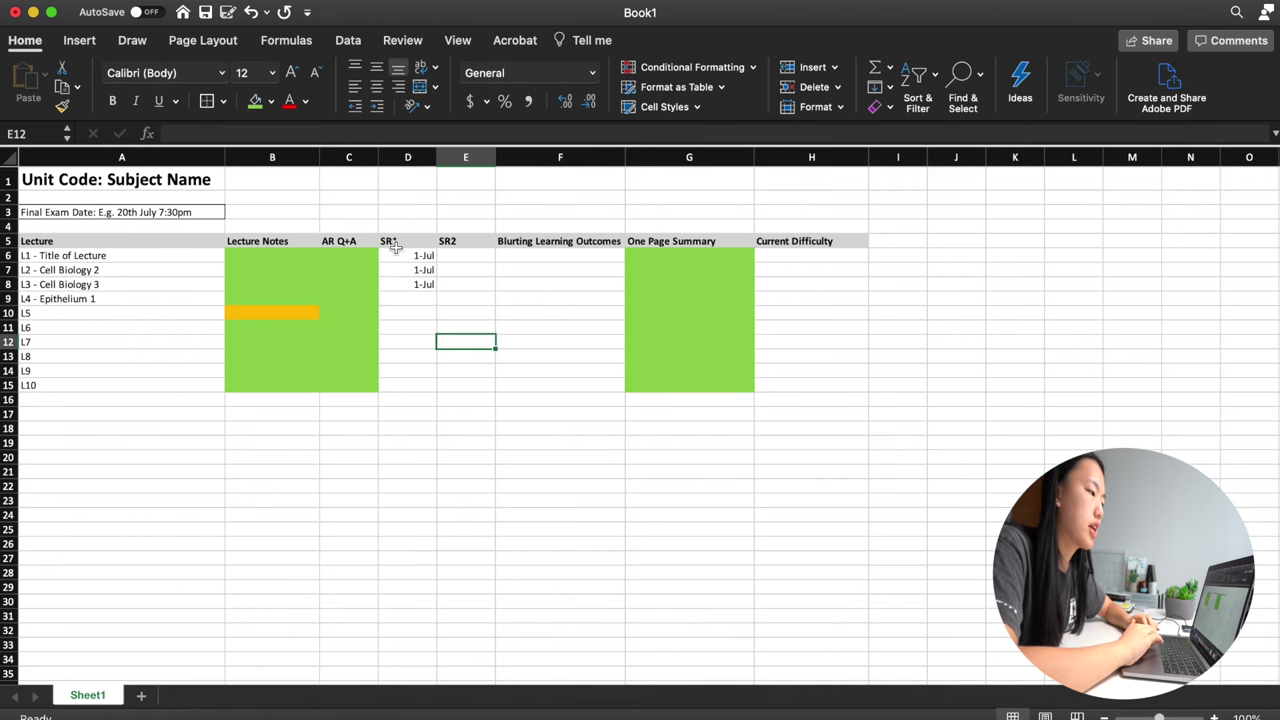
# Step: Switch to Notion and open the L1: Cell Biology 1 page from the ANAT2008 course content
pyautogui.hotkey('ctrl', 'Left')
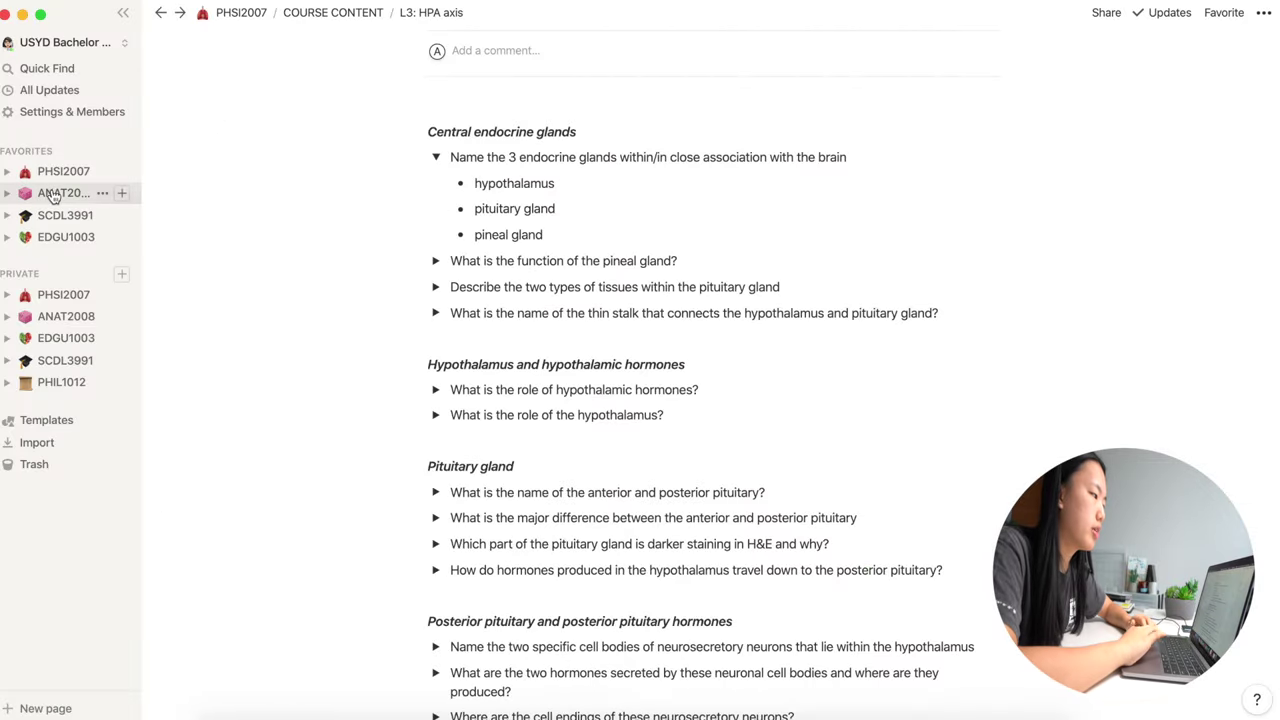
pyautogui.click(53, 197)
pyautogui.scroll(-5, 374, 466)
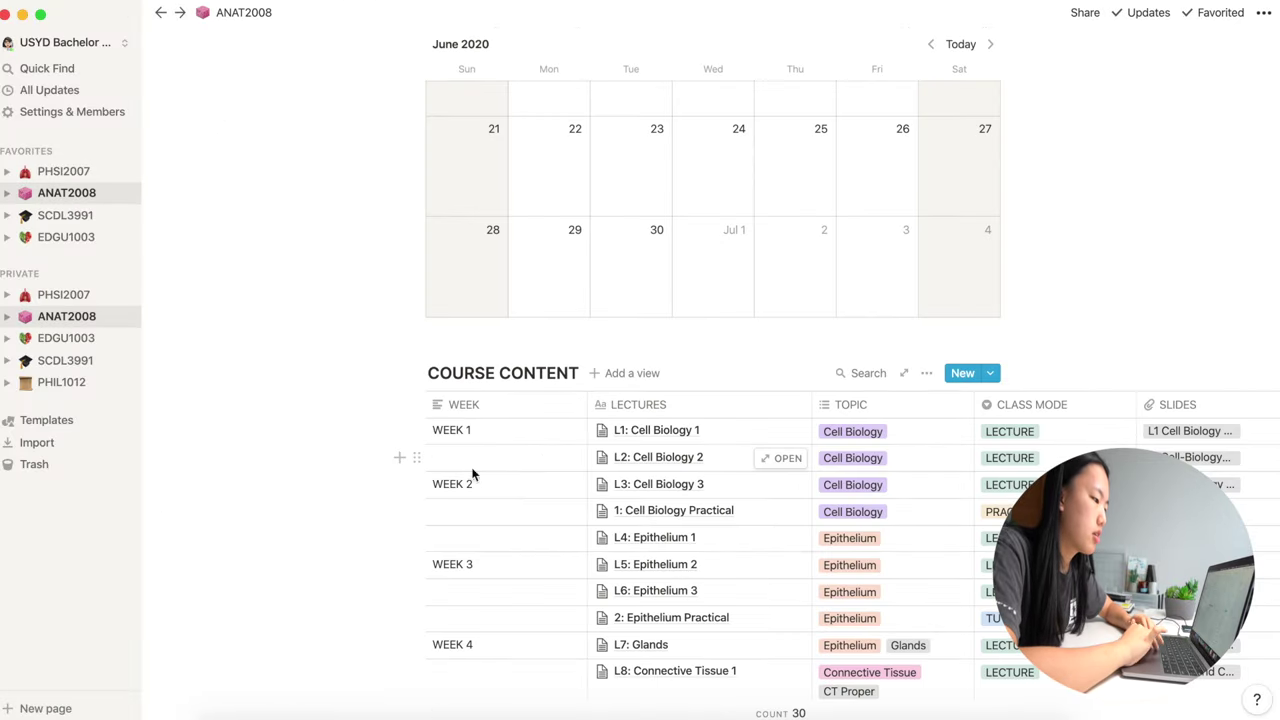
pyautogui.click(780, 431)
pyautogui.click(302, 76)
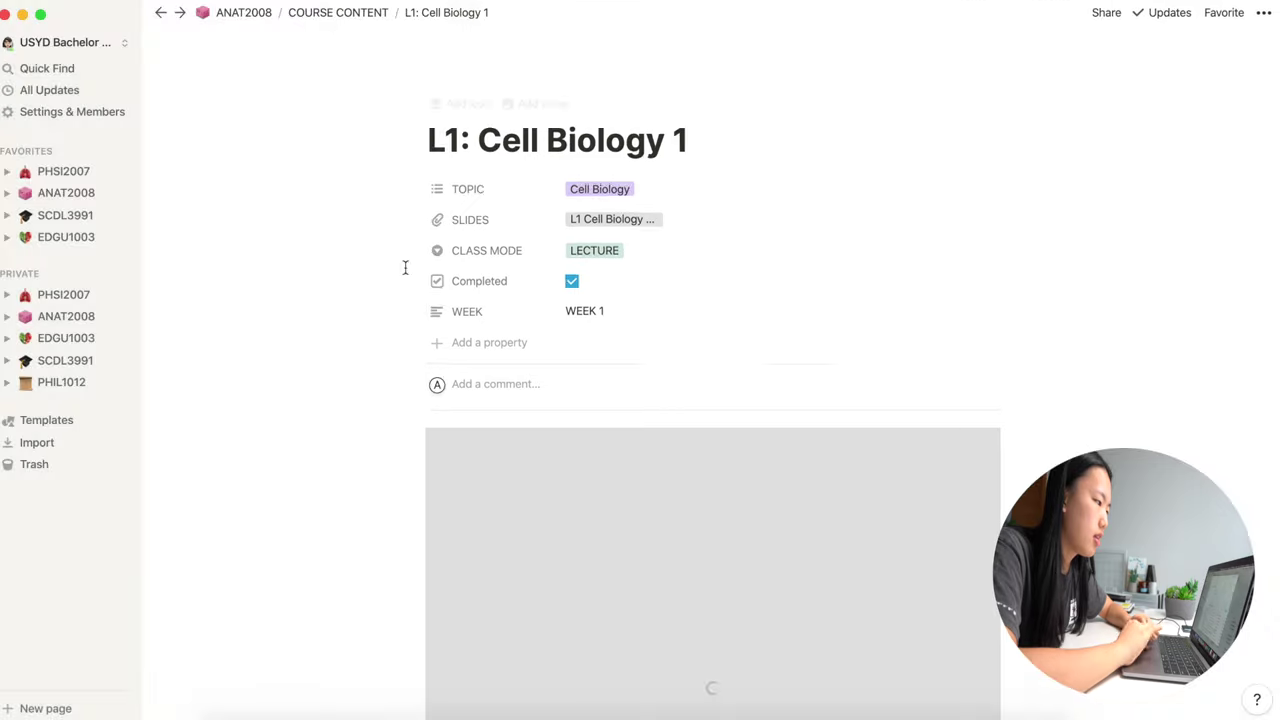
# Step: Expand several plasma membrane and membrane transport questions on the L1: Cell Biology 1 page to review their answers
pyautogui.click(435, 120)
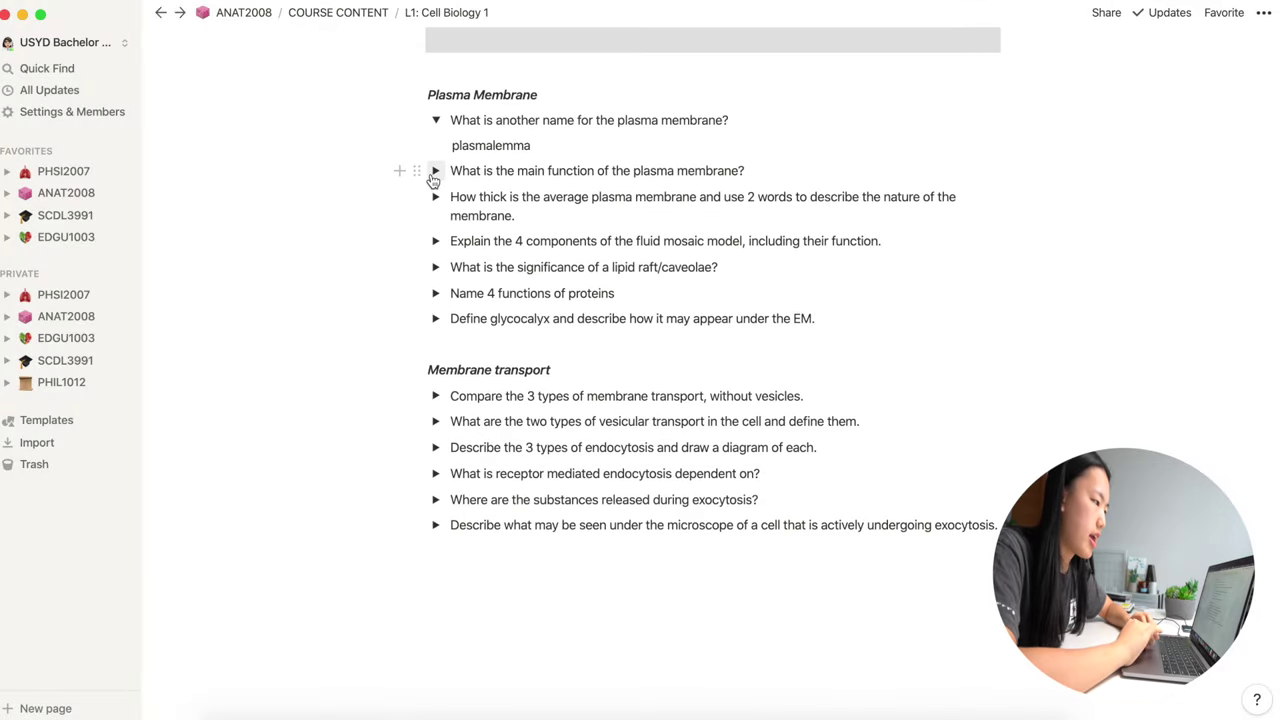
pyautogui.click(435, 171)
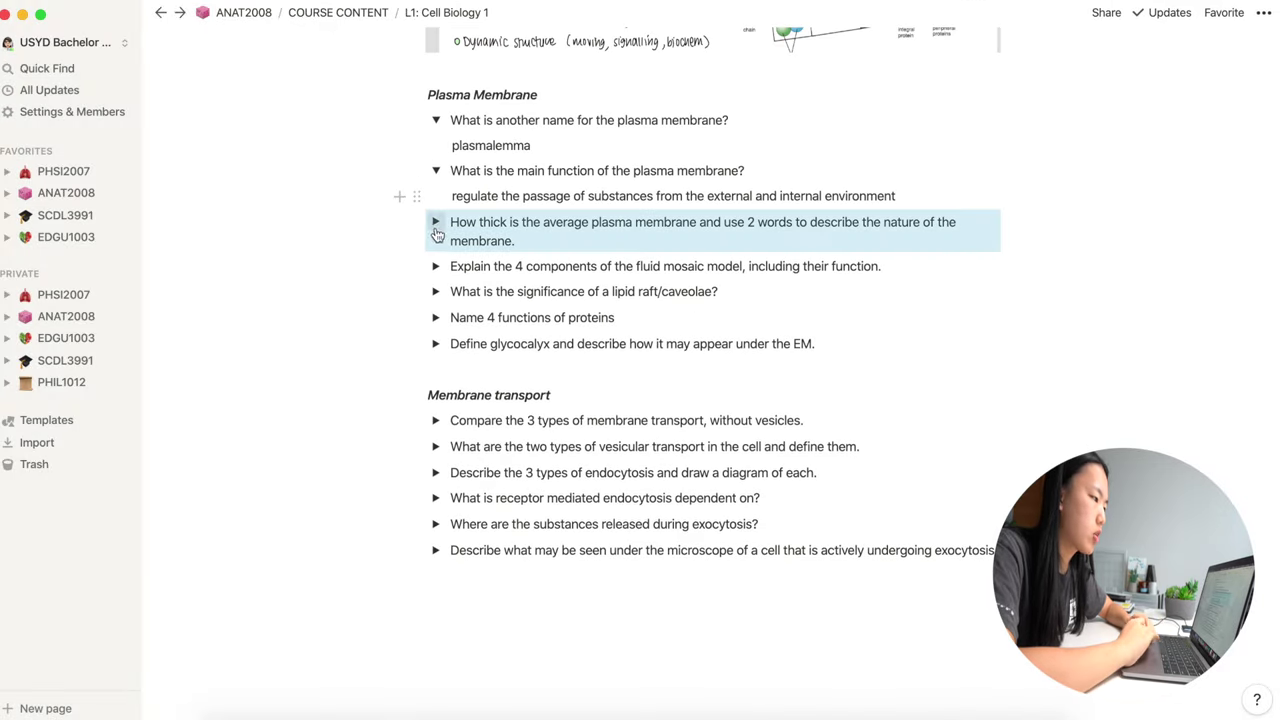
pyautogui.click(435, 222)
pyautogui.click(435, 343)
pyautogui.click(435, 549)
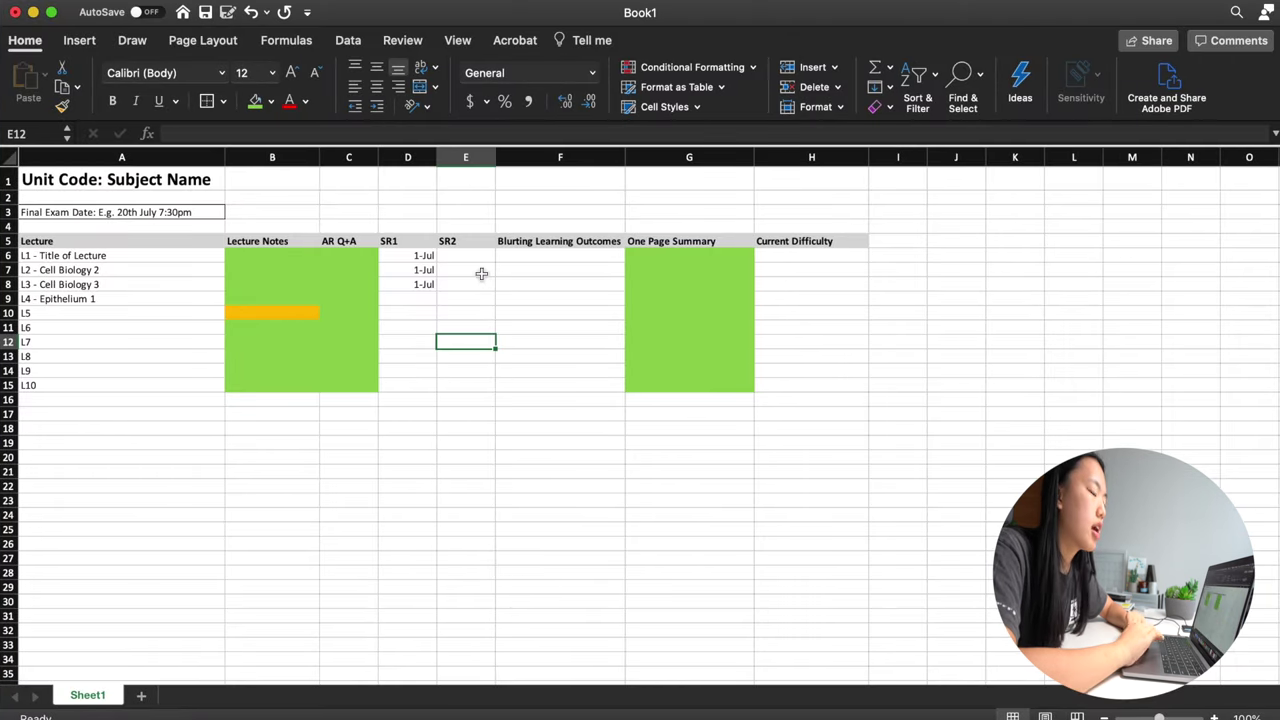
# Step: Return to Excel and fill the Current Difficulty cell for L1 (H6) with the standard light green
pyautogui.click(468, 255)
pyautogui.press('Right')
pyautogui.press('Right')
pyautogui.press('Right')
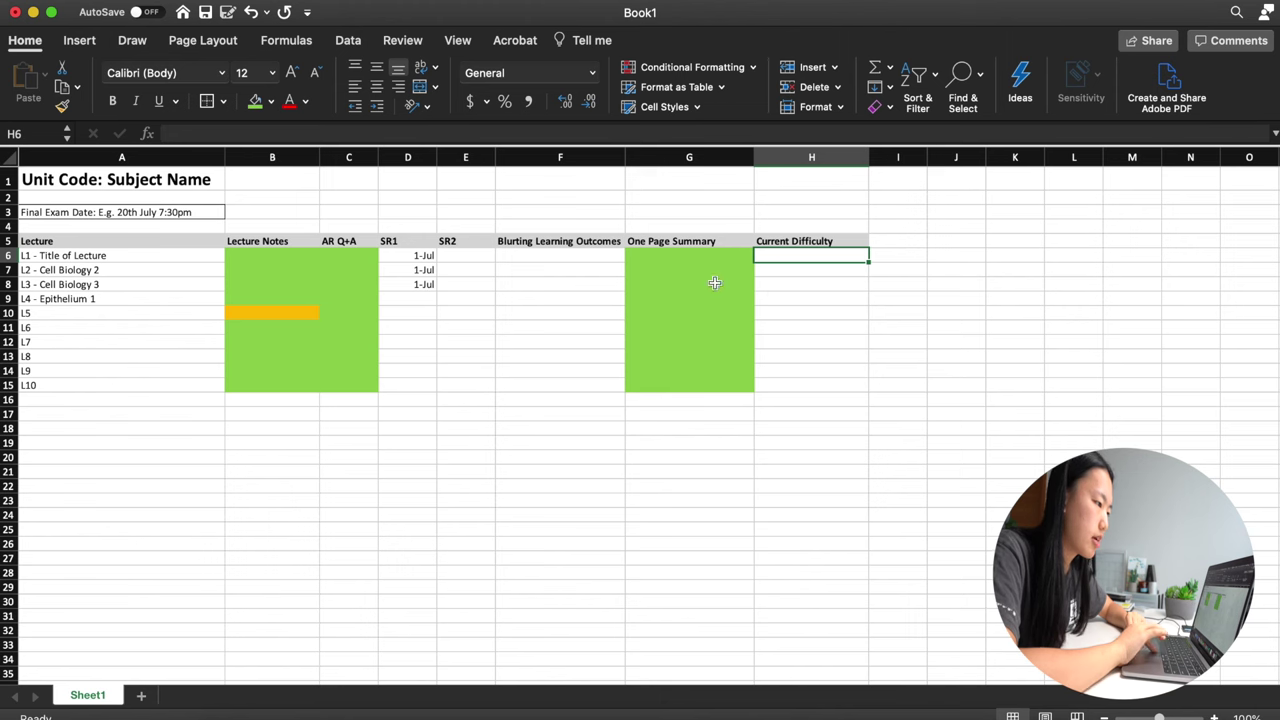
pyautogui.press('Up')
pyautogui.press('Down')
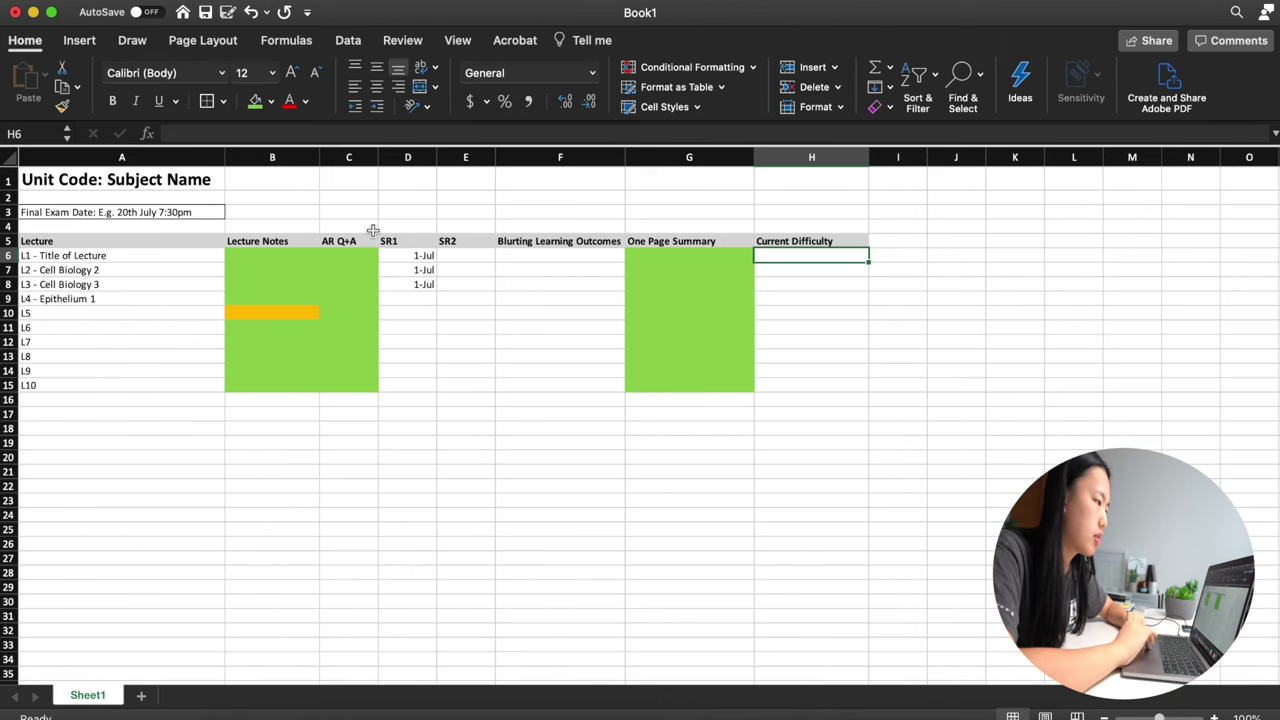
pyautogui.click(271, 101)
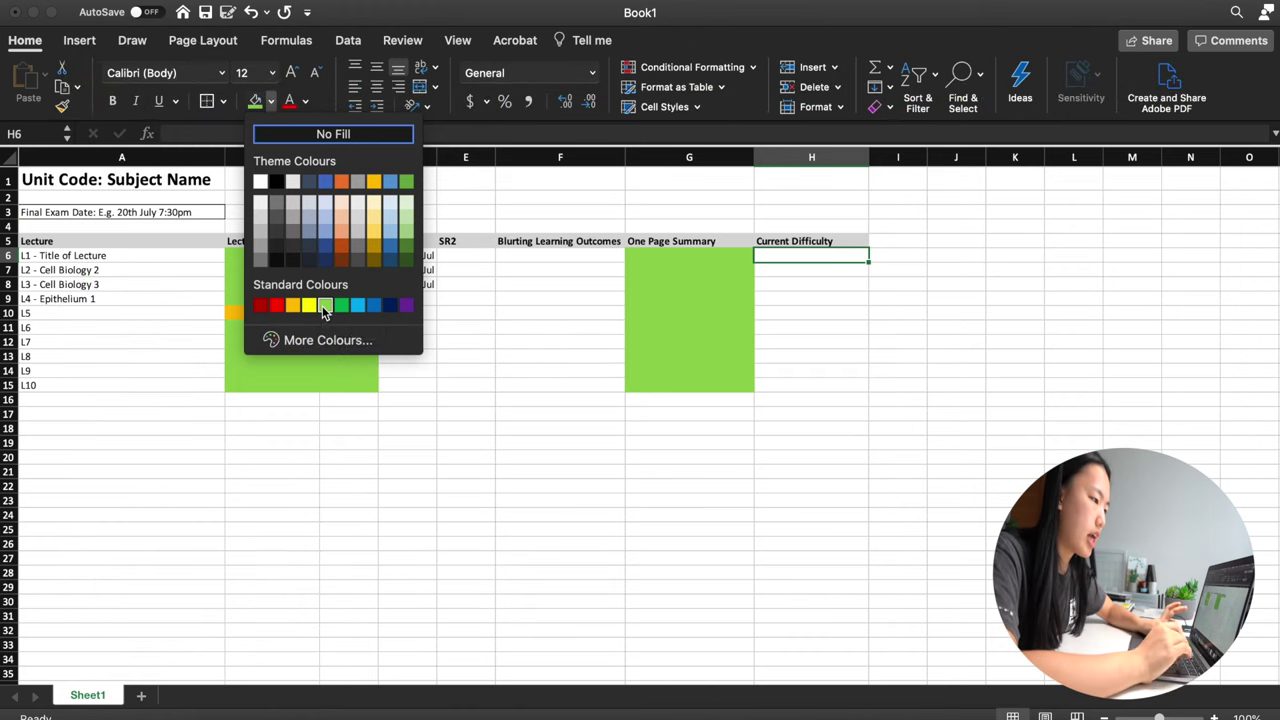
pyautogui.click(325, 306)
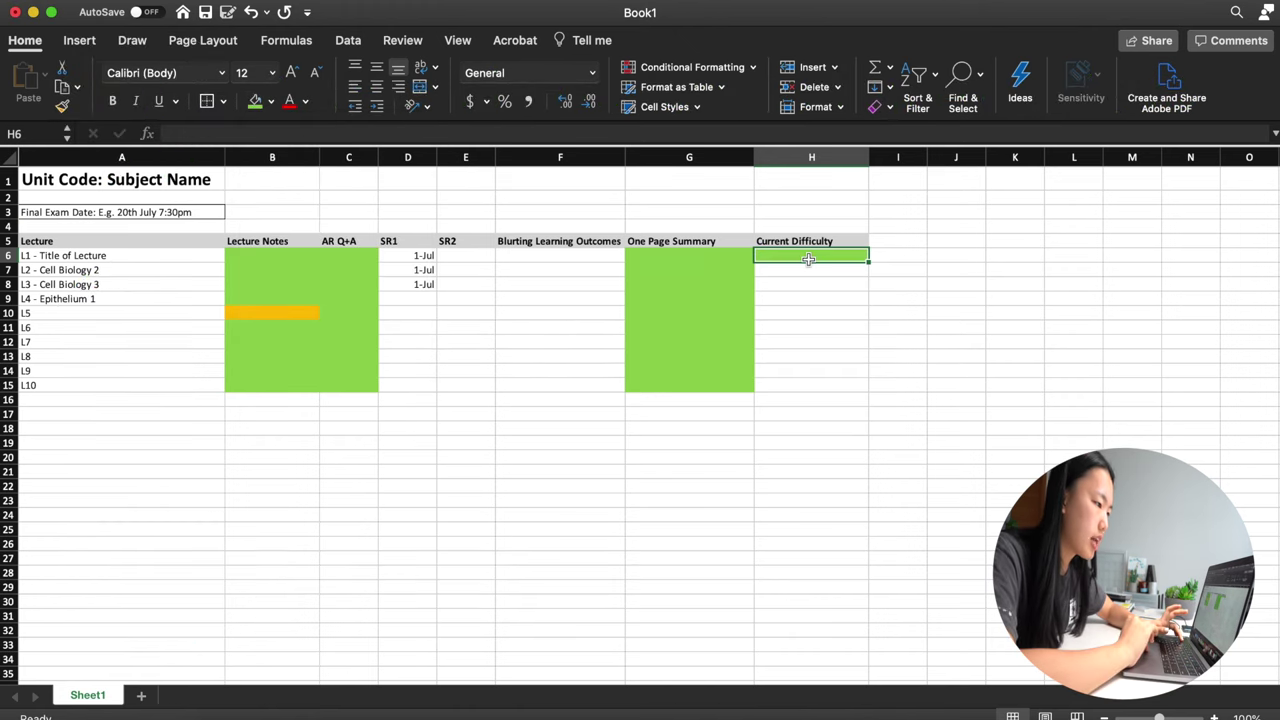
# Step: Add a Rate/10 column heading in I5 and enter a rating of 9 for L1 in I6
pyautogui.click(912, 244)
pyautogui.write('F')
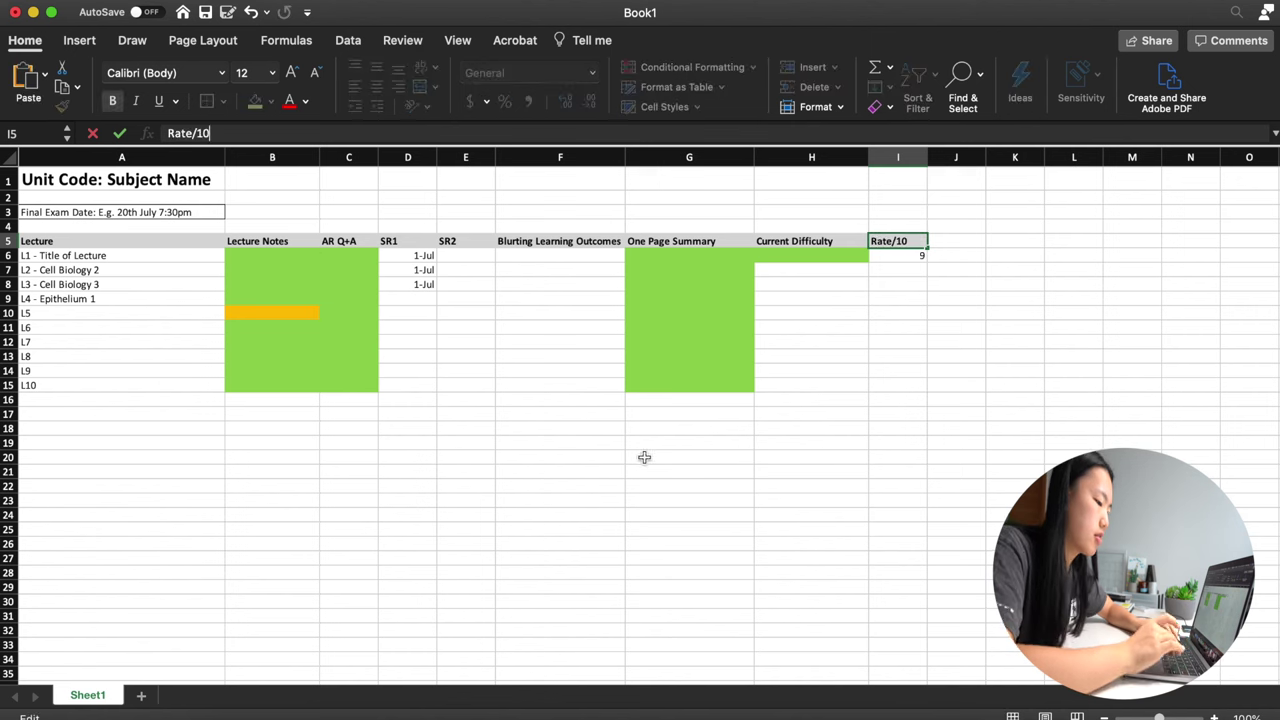
pyautogui.click(644, 457)
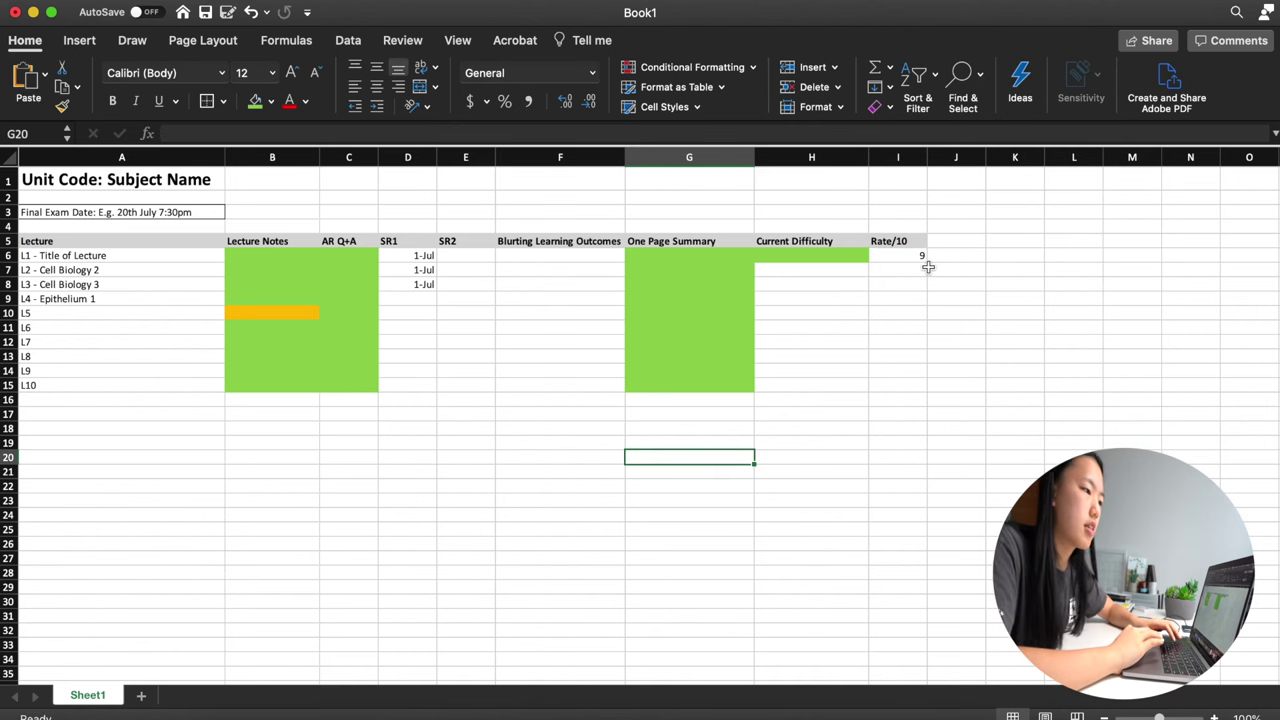
# Step: Enter the date 1-Jul in the Current Difficulty cell for L1 (H6)
pyautogui.click(811, 256)
pyautogui.write('1-Jul')
pyautogui.click(878, 469)
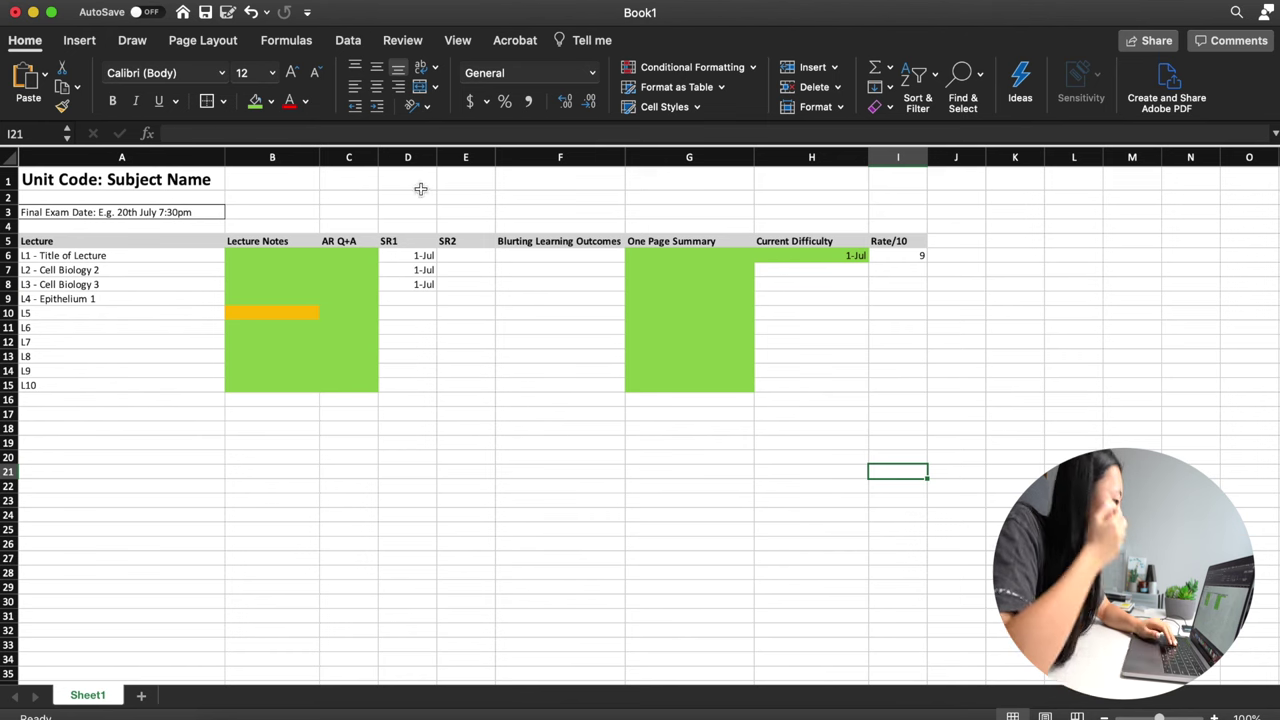
# Step: Fill the SR1 date cells for L1 to L3 (D6:D8) with the standard light green
pyautogui.moveTo(420, 256); pyautogui.dragTo(420, 284)
pyautogui.click(256, 101)
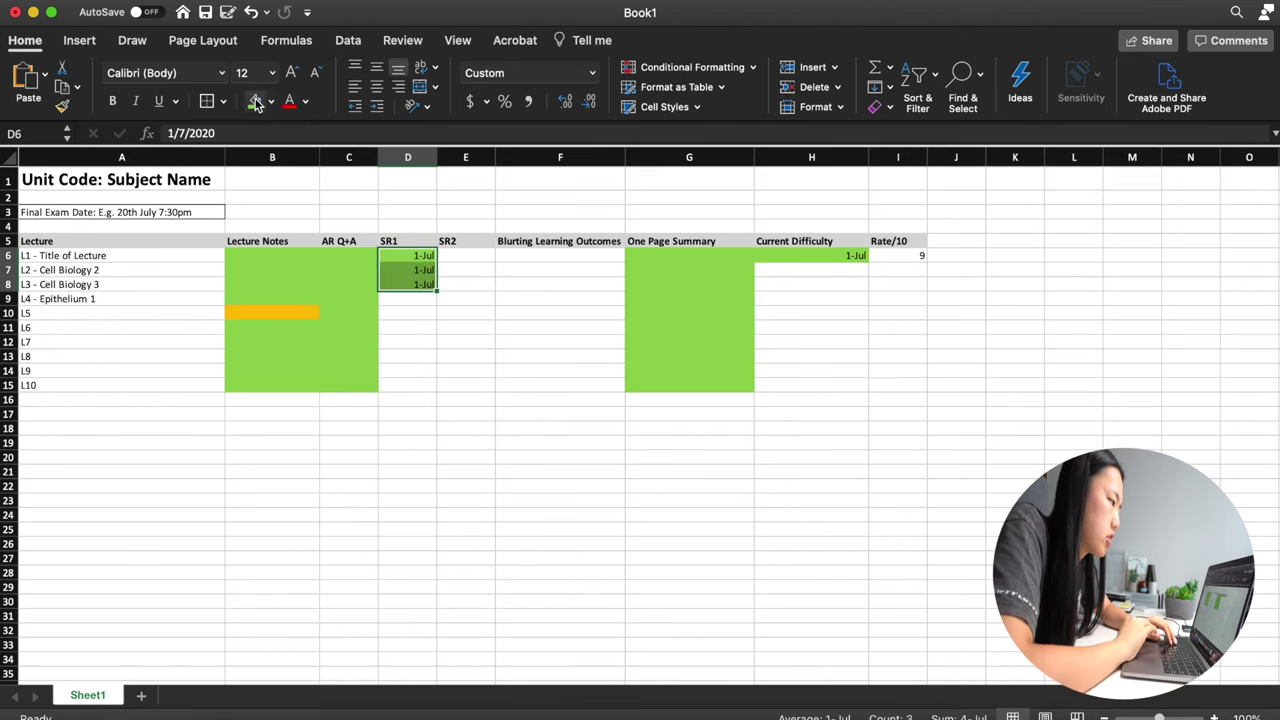
# Step: Enter the SR1 dates 2-Jul, 3-Jul, 5-Jul, 5-Jul, 7-Jul, 7-Jul and 9-Jul for L4 to L10 (D9:D15)
pyautogui.click(470, 349)
pyautogui.moveTo(420, 300); pyautogui.dragTo(418, 386)
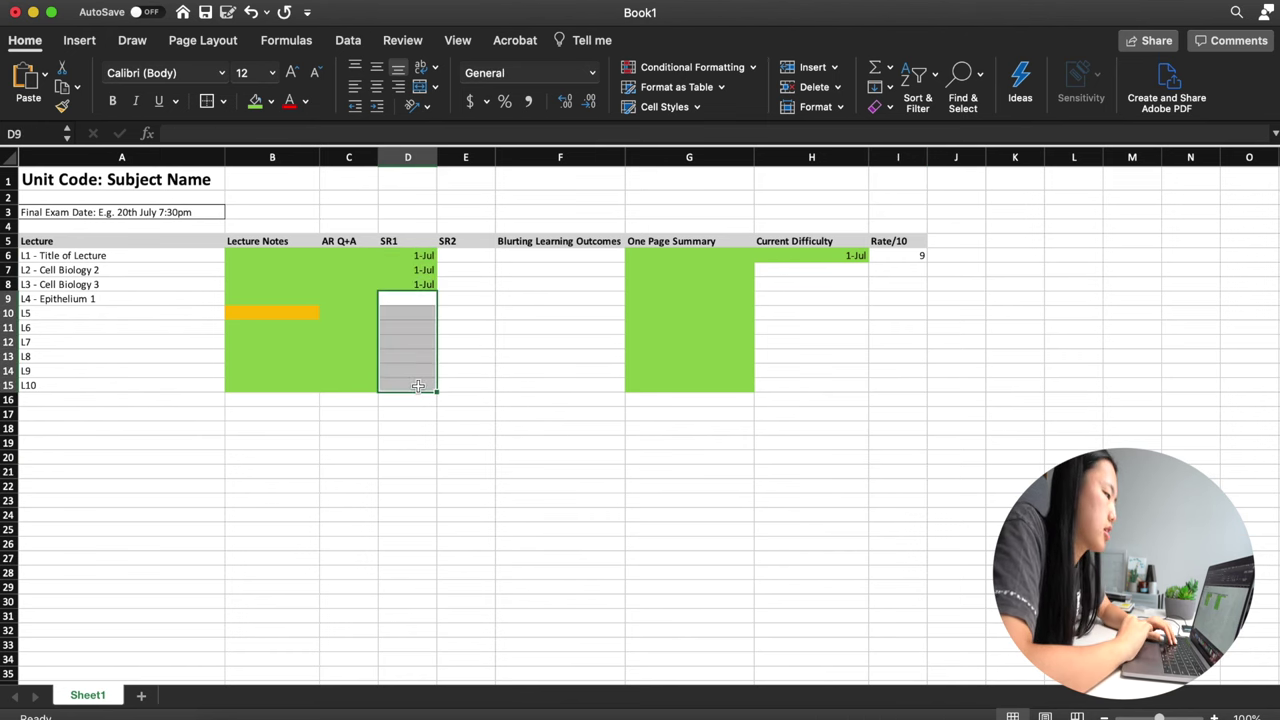
pyautogui.click(463, 312)
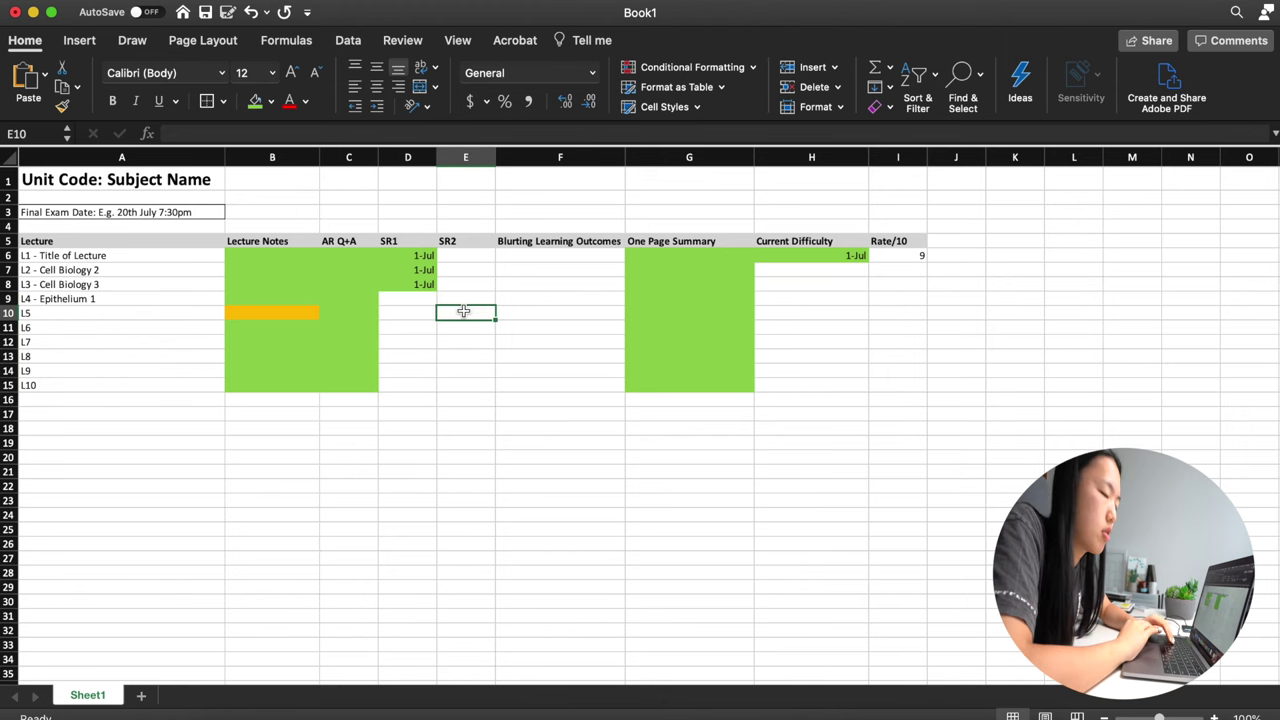
pyautogui.moveTo(400, 298); pyautogui.dragTo(408, 337)
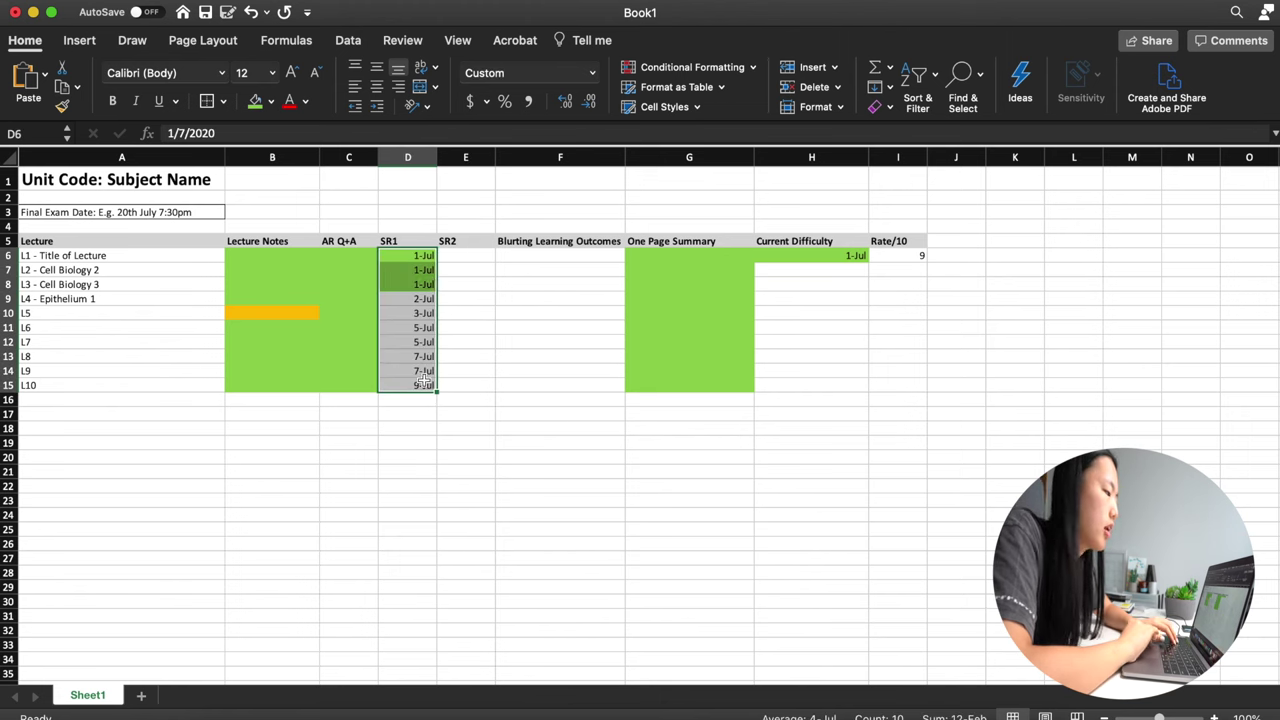
# Step: Fill the SR1 date cells for L4 to L10 (D9:D15) with the standard light green
pyautogui.click(426, 260)
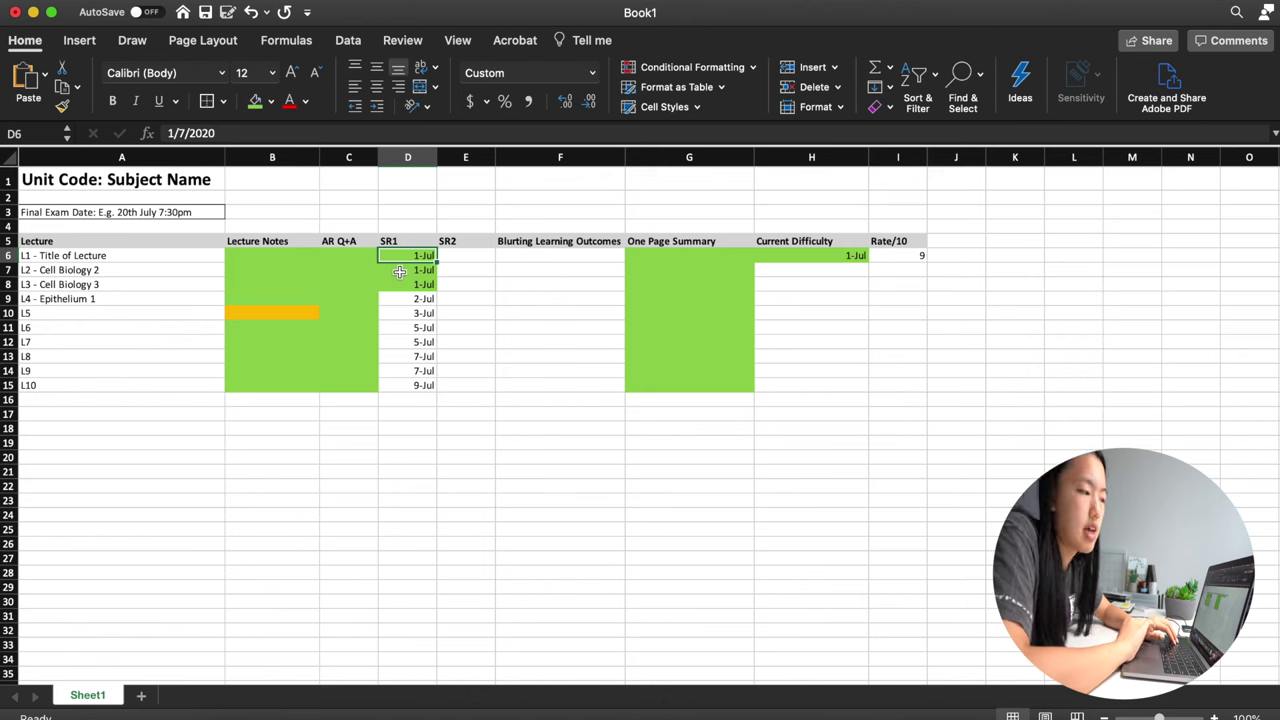
pyautogui.click(442, 297)
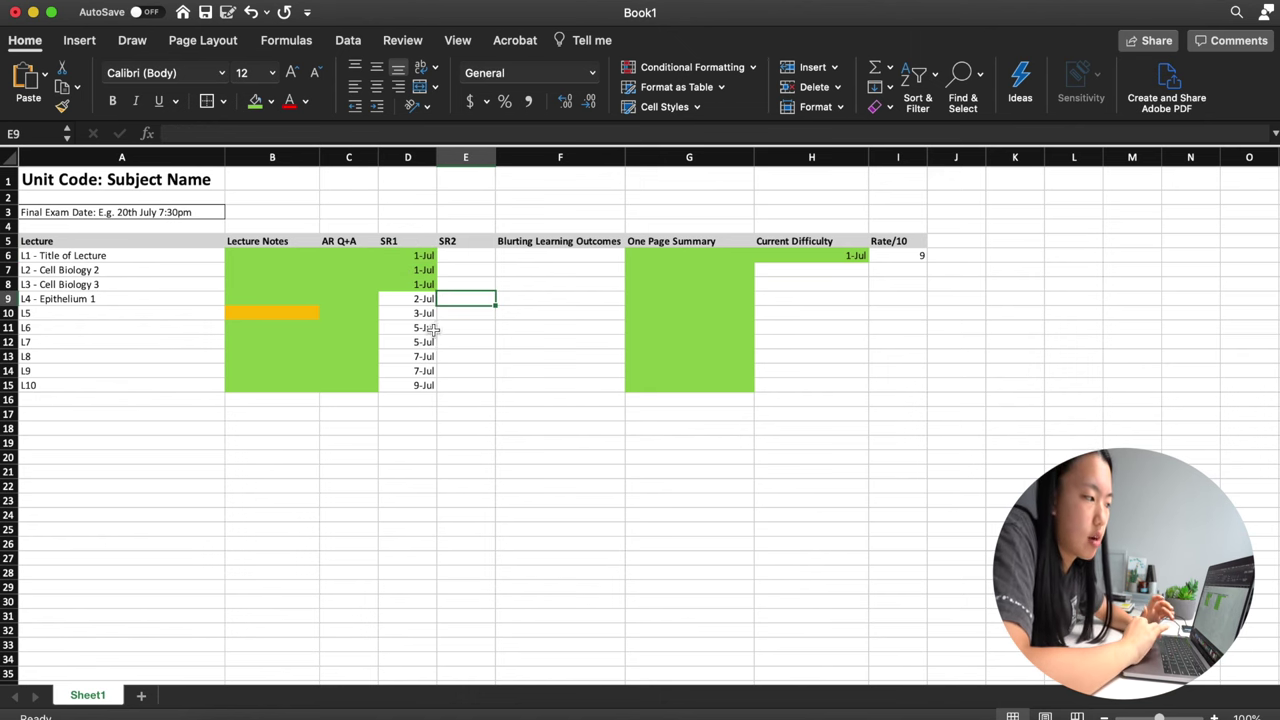
pyautogui.moveTo(414, 314); pyautogui.dragTo(414, 328)
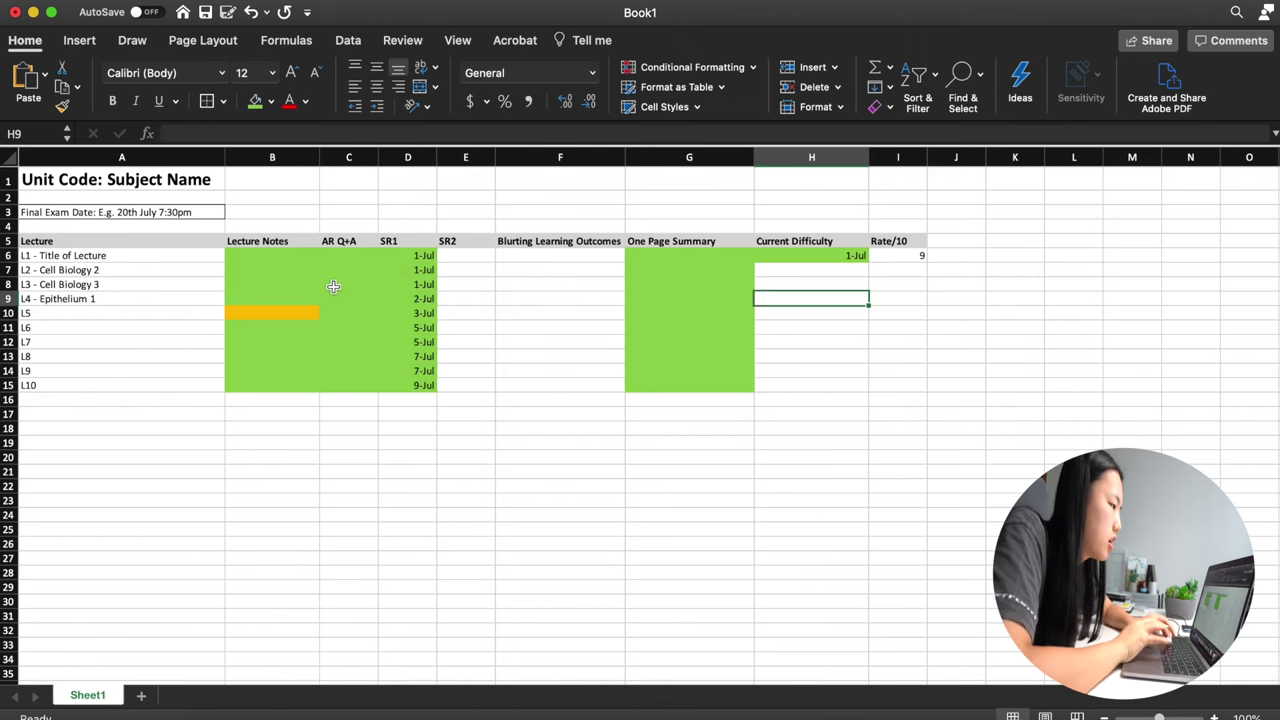
# Step: Fill the Current Difficulty cell for L4 (H9) with the standard red
pyautogui.moveTo(396, 255); pyautogui.dragTo(402, 386)
pyautogui.click(717, 337)
pyautogui.click(402, 288)
pyautogui.press('Down')
pyautogui.press('Right')
pyautogui.press('Right')
pyautogui.press('Right')
pyautogui.press('Right')
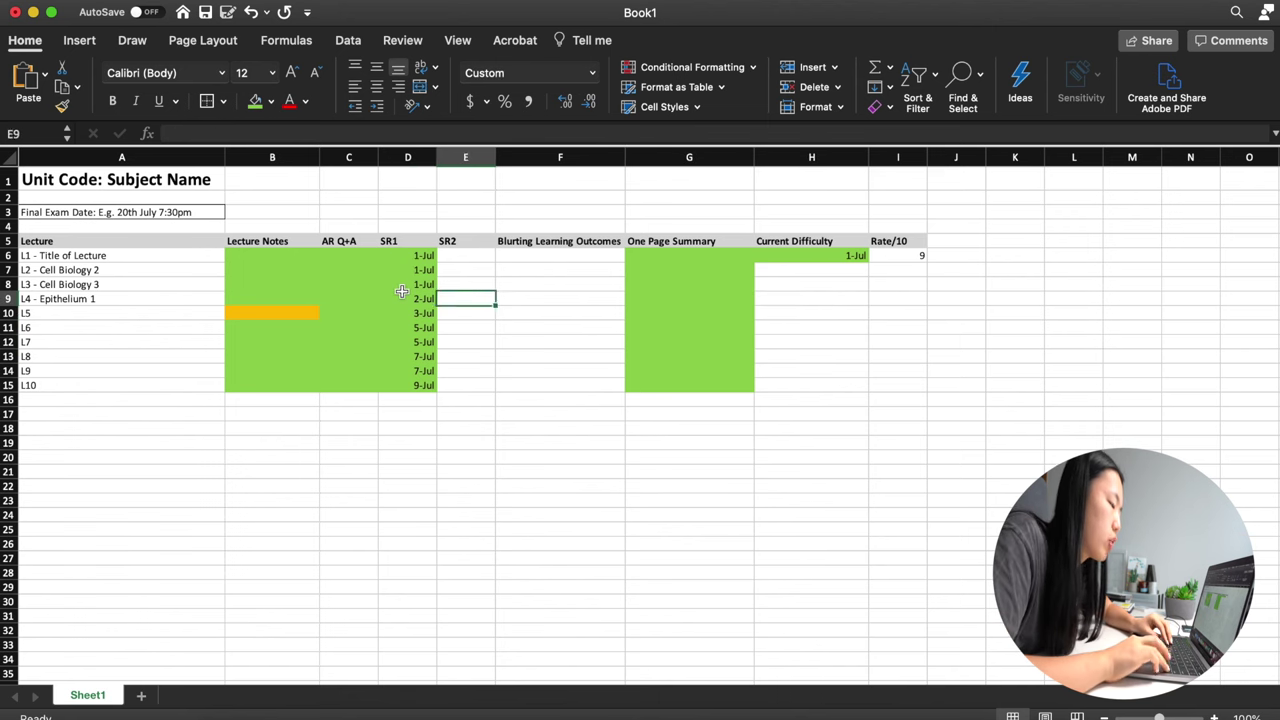
pyautogui.click(270, 102)
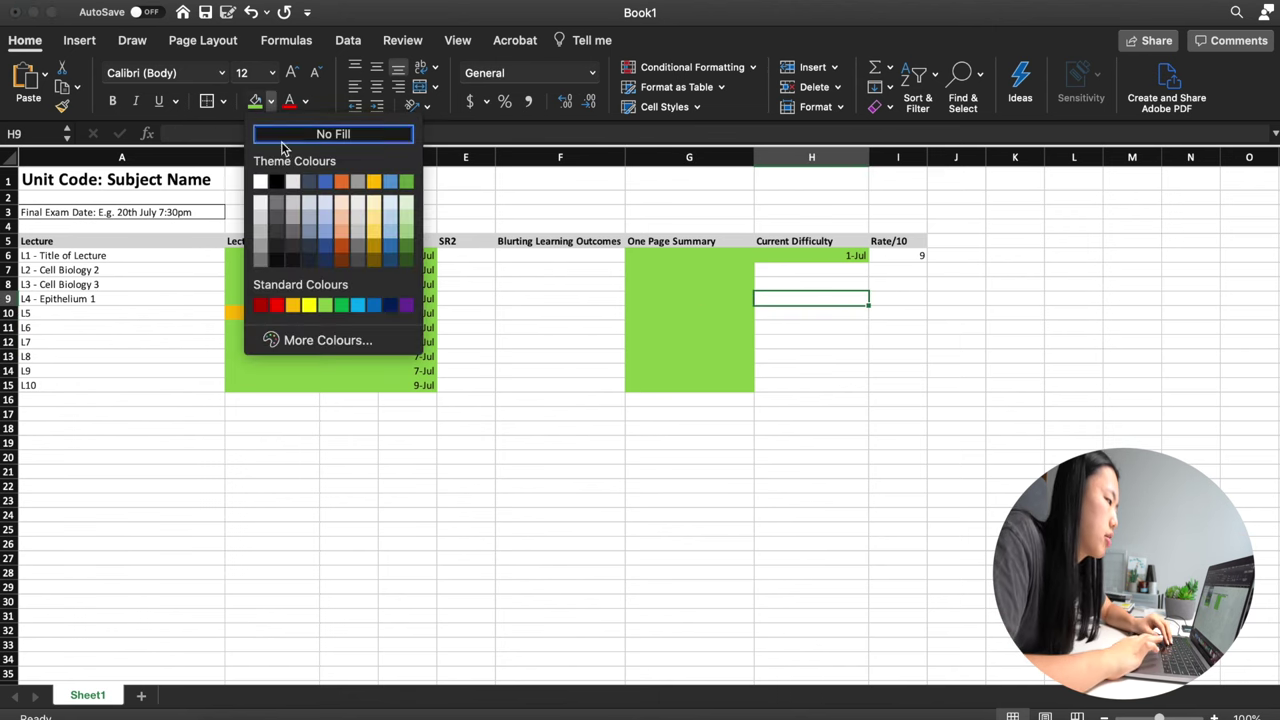
pyautogui.click(277, 306)
# Step: Fill the Current Difficulty cell for L8 (H13) with the same standard red
pyautogui.press('Down')
pyautogui.press('Left')
pyautogui.press('Left')
pyautogui.press('Left')
pyautogui.press('Left')
pyautogui.press('Down')
pyautogui.press('Down')
pyautogui.press('Down')
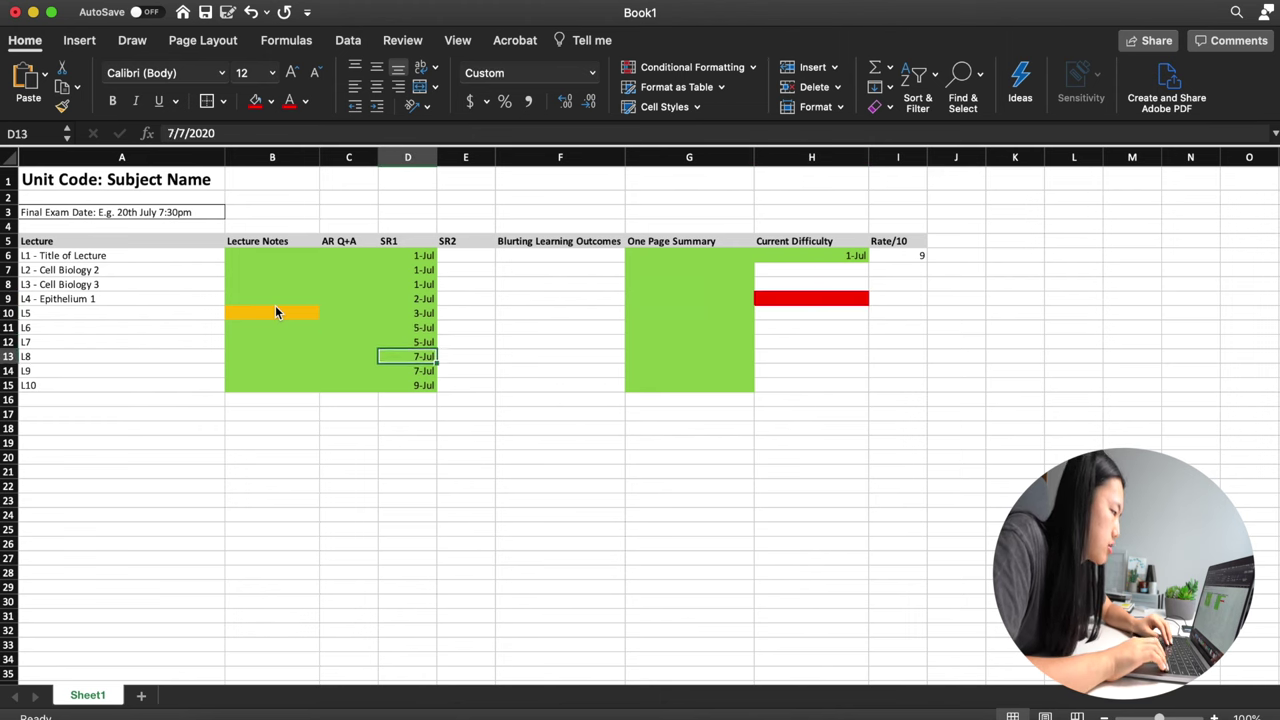
pyautogui.press('Right')
pyautogui.press('Right')
pyautogui.press('Right')
pyautogui.press('Right')
pyautogui.click(273, 105)
pyautogui.click(256, 108)
pyautogui.click(256, 108)
# Step: Fill the Current Difficulty cell for L10 (H15) with standard orange and the one for L9 (H14) with standard light green
pyautogui.press('Down')
pyautogui.press('Down')
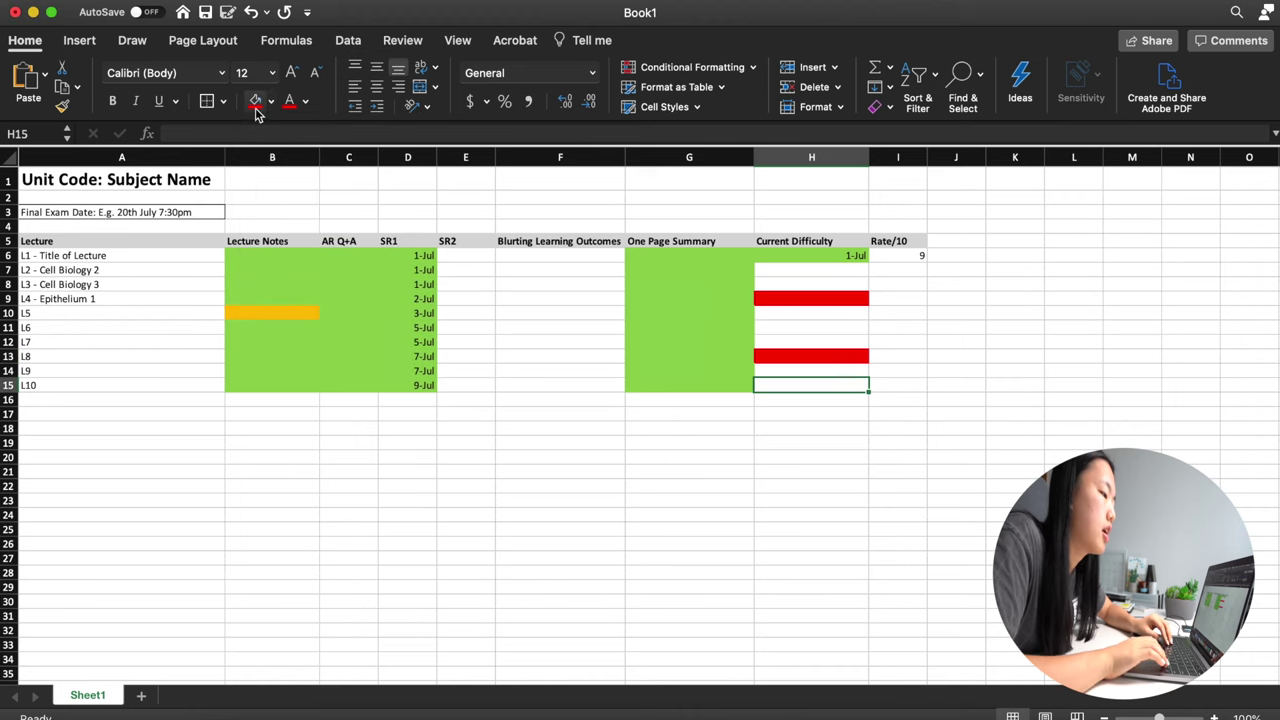
pyautogui.click(270, 101)
pyautogui.click(294, 306)
pyautogui.press('Up')
pyautogui.click(268, 102)
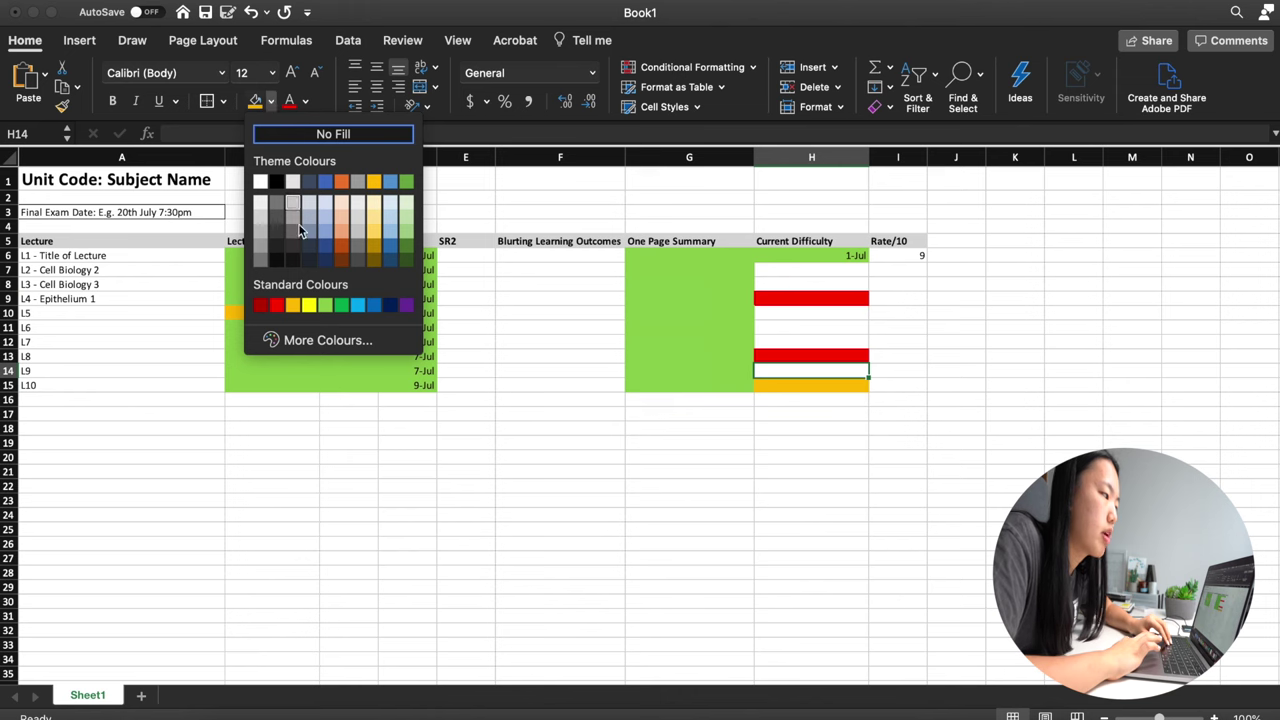
pyautogui.click(326, 301)
# Step: Fill the Current Difficulty cells for L5 to L7 (H10:H12) and L2 to L3 (H7:H8) with the standard light green
pyautogui.press('Up')
pyautogui.press('Up')
pyautogui.hotkey('shift', 'Up')
pyautogui.hotkey('shift', 'Up')
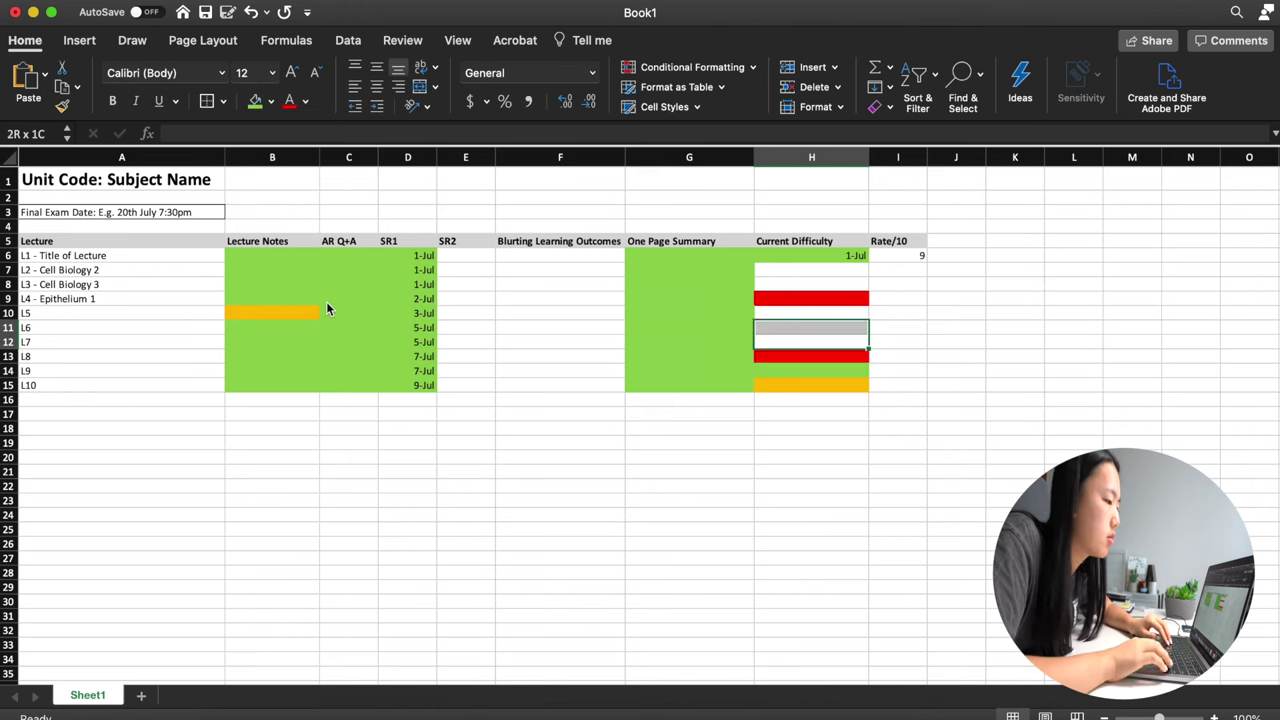
pyautogui.click(258, 100)
pyautogui.press('Up')
pyautogui.press('Up')
pyautogui.press('Up')
pyautogui.press('Up')
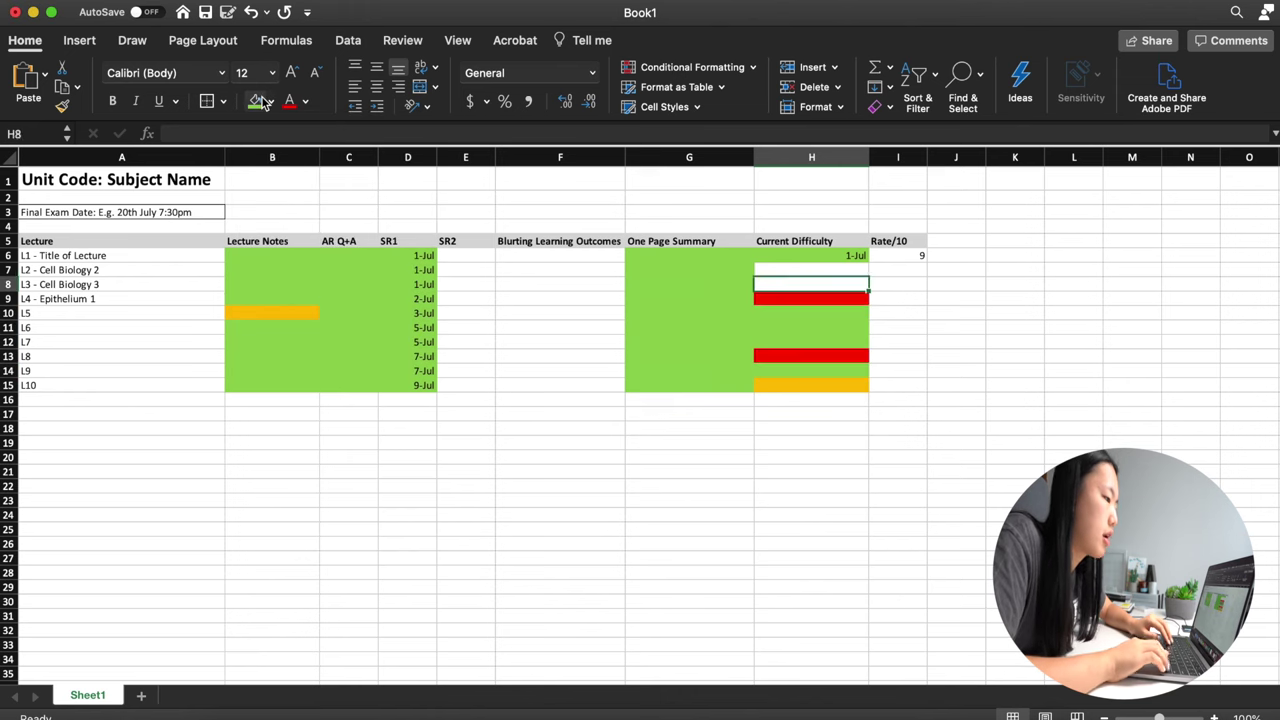
pyautogui.hotkey('shift', 'Up')
pyautogui.click(256, 104)
pyautogui.click(788, 470)
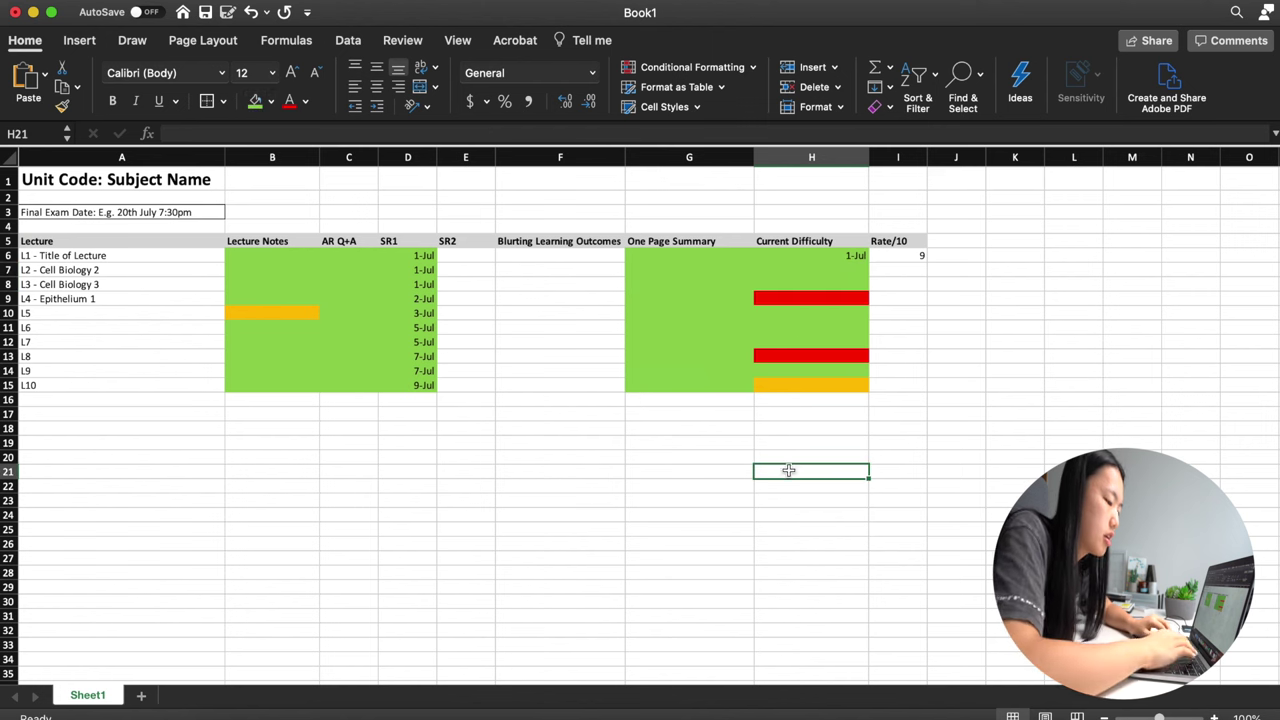
# Step: Enter the Current Difficulty dates 9-Jul for L10 (H15) and 7-Jul for L9 and L8 (H14 and H13)
pyautogui.click(781, 387)
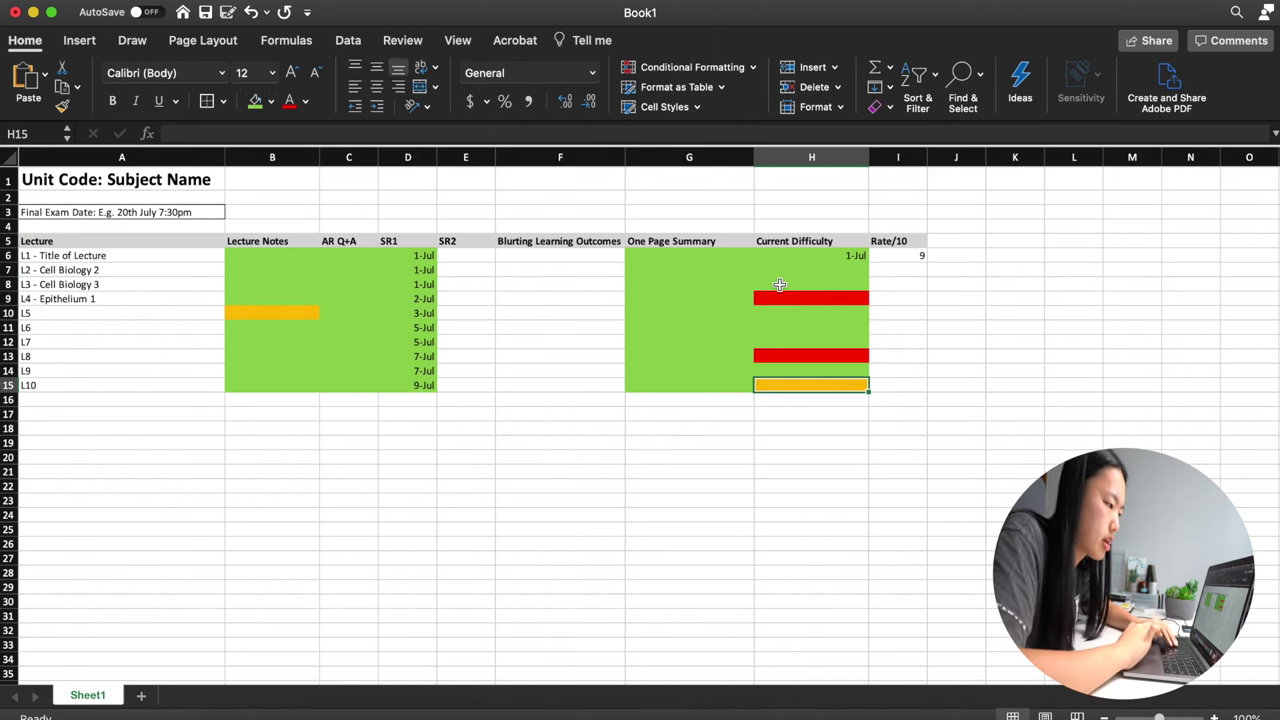
pyautogui.write('9/7')
pyautogui.click(775, 371)
pyautogui.write('7/7')
pyautogui.click(777, 356)
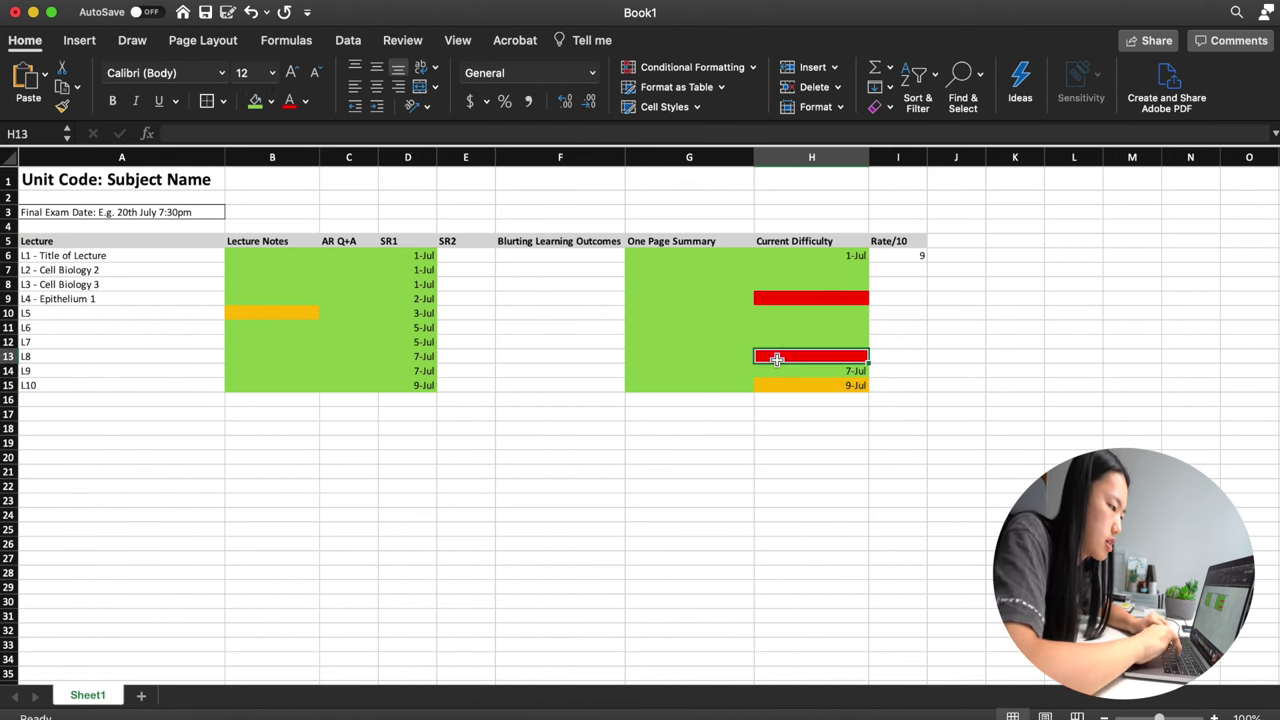
pyautogui.write('7/7')
# Step: Enter the Current Difficulty dates 5-Jul for L7 and L6, 3-Jul for L5 and 2-Jul for L4 (H12 up to H9)
pyautogui.click(792, 340)
pyautogui.write('5 Jul')
pyautogui.click(794, 330)
pyautogui.write('5 Jul')
pyautogui.click(786, 314)
pyautogui.write('3 JK')
pyautogui.click(783, 298)
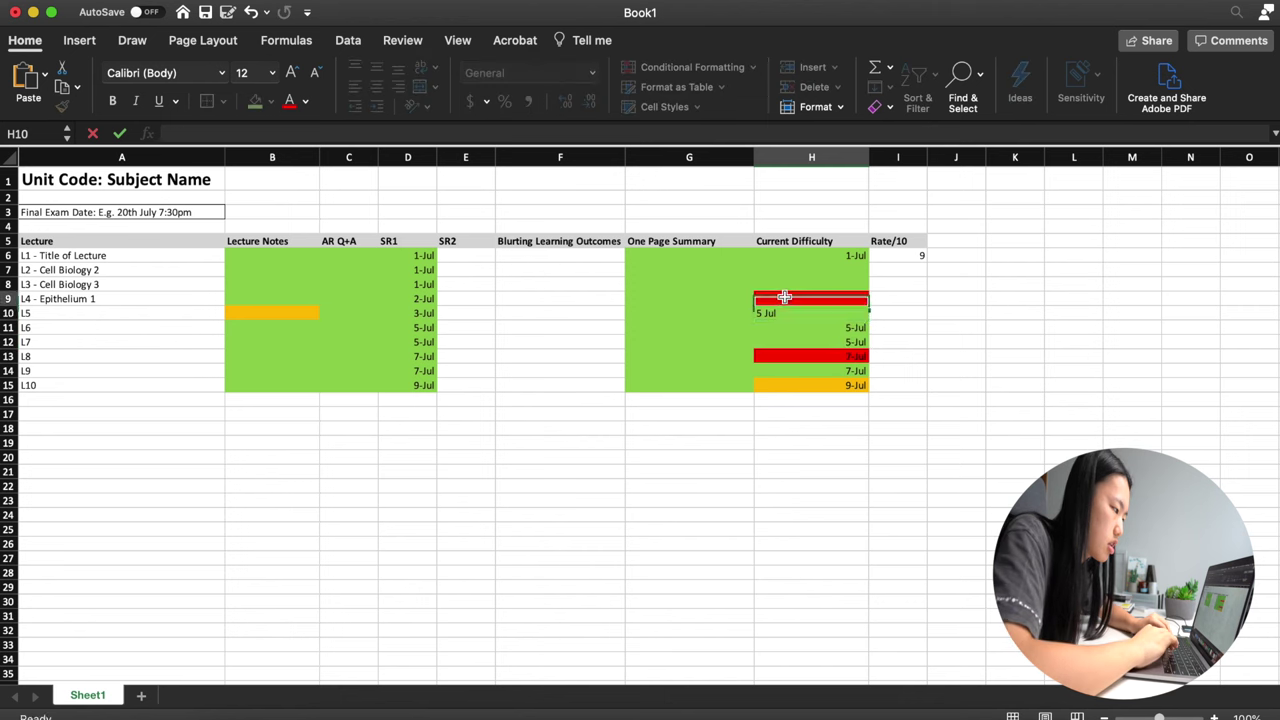
pyautogui.write('2')
pyautogui.doubleClick(788, 318)
pyautogui.write('l')
pyautogui.click(803, 299)
pyautogui.write('2J')
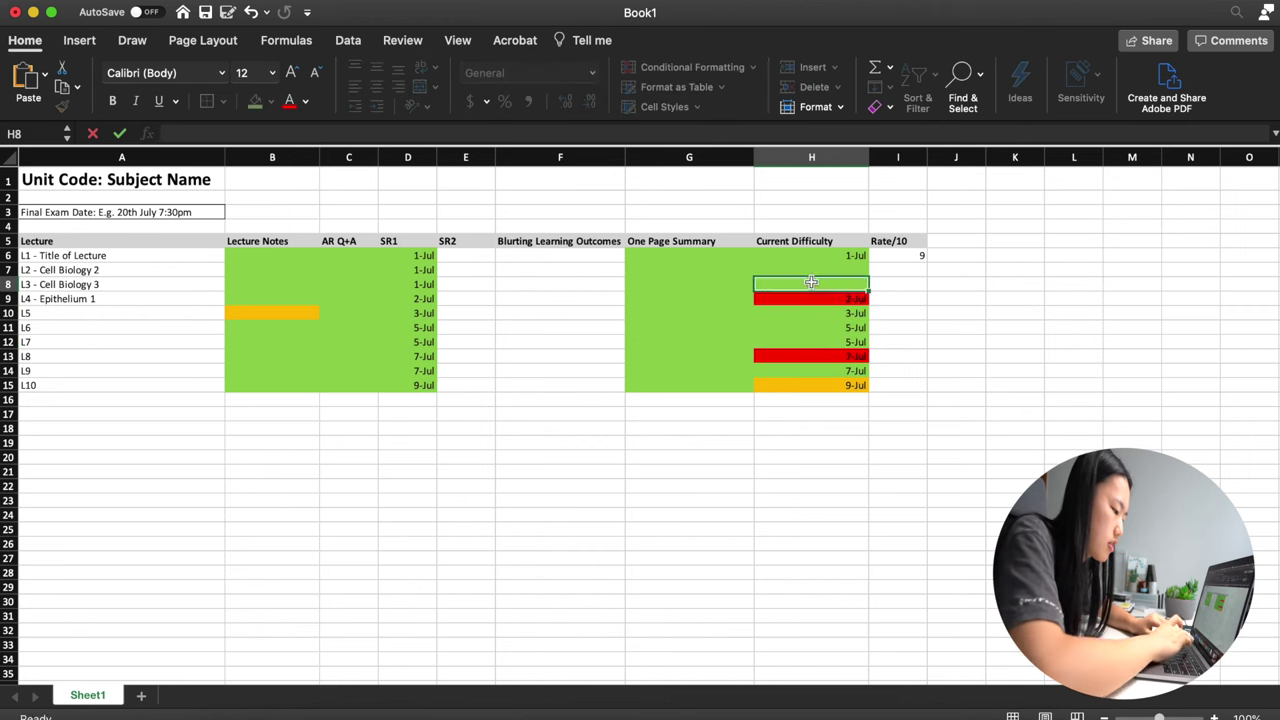
# Step: Enter the date 1-Jul in the Current Difficulty cells for L3 and L2 (H8 and H7)
pyautogui.click(811, 283)
pyautogui.write('1 Jul')
pyautogui.click(808, 270)
pyautogui.write('1 Jul')
pyautogui.click(956, 414)
pyautogui.moveTo(460, 255); pyautogui.dragTo(473, 382)
pyautogui.click(467, 420)
pyautogui.click(557, 306)
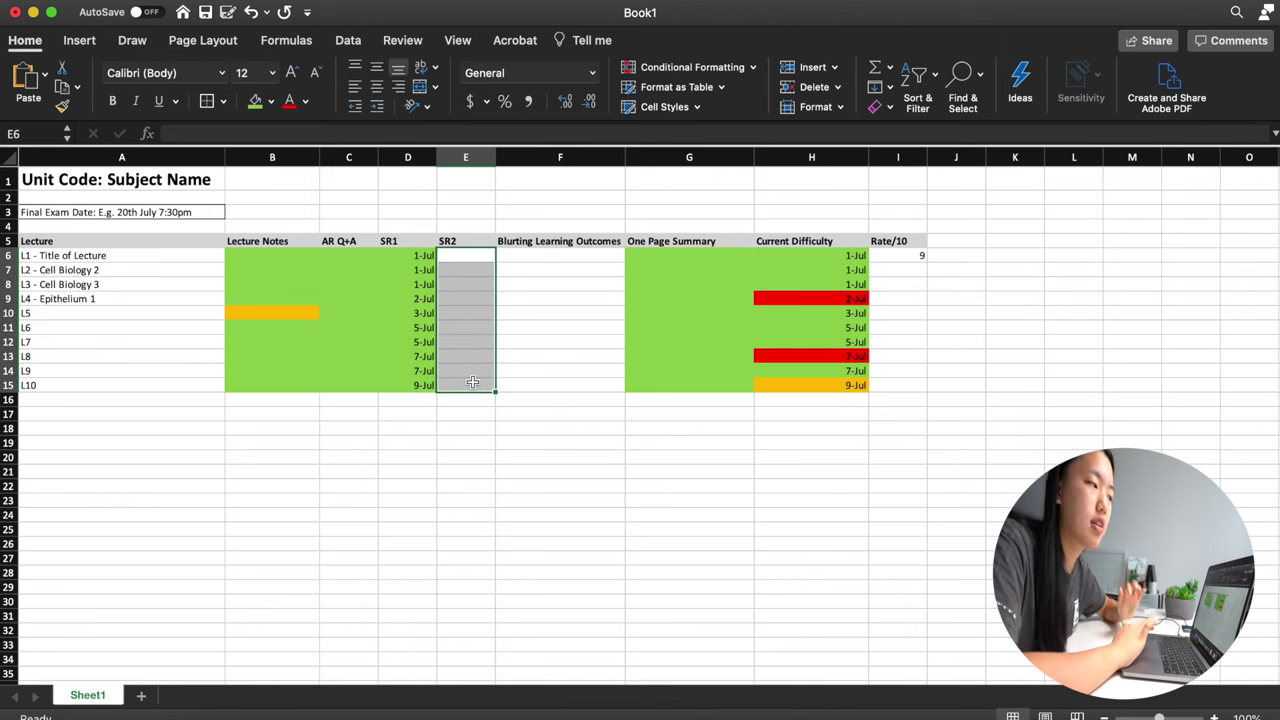
pyautogui.click(535, 345)
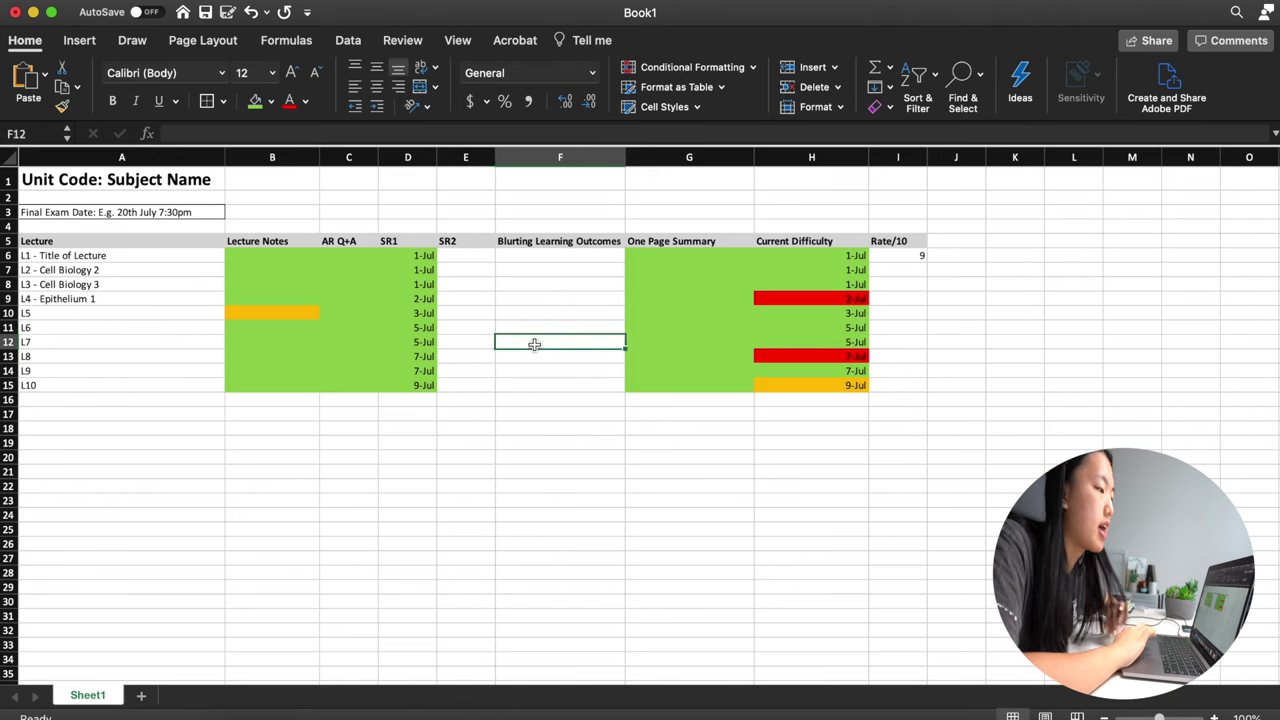
# Step: Enter a rating of 3 for L4 in the Rate/10 column (I9)
pyautogui.click(433, 300)
pyautogui.press('Right')
pyautogui.press('Right')
pyautogui.press('Right')
pyautogui.press('Right')
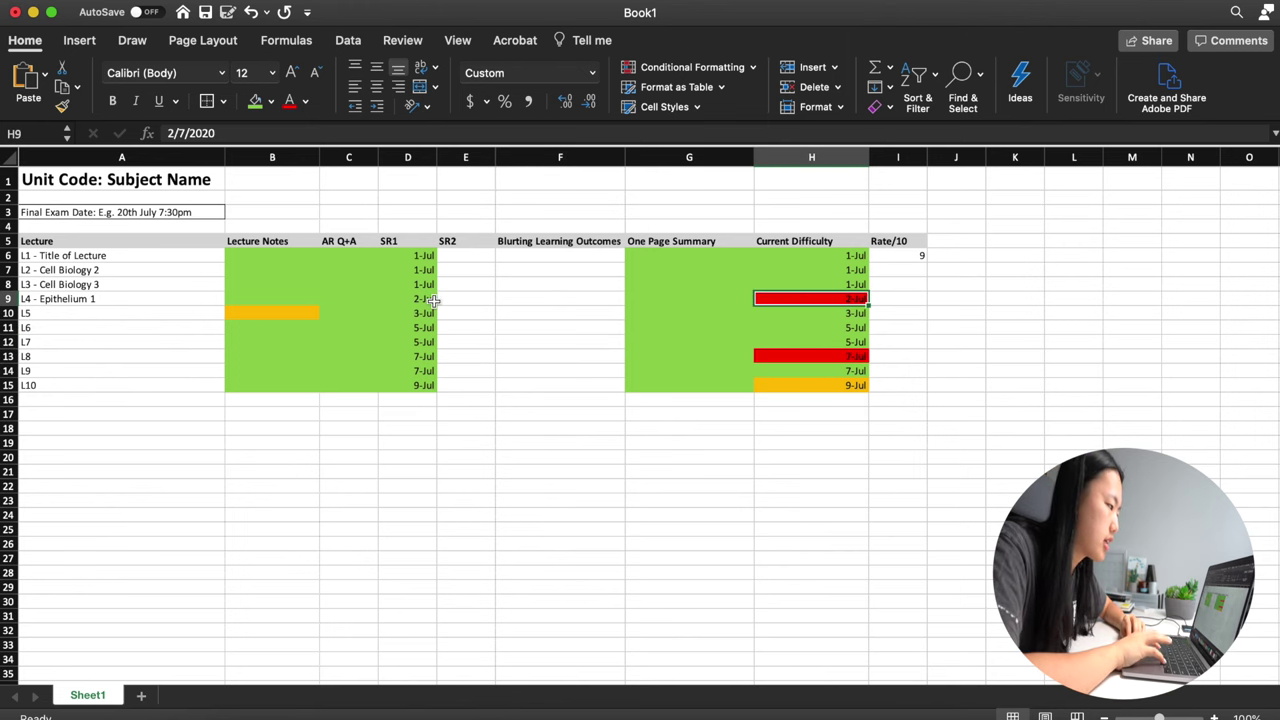
pyautogui.press('Left')
pyautogui.press('Left')
pyautogui.press('Left')
pyautogui.press('Left')
pyautogui.press('Right')
pyautogui.press('Right')
pyautogui.press('Right')
pyautogui.press('Right')
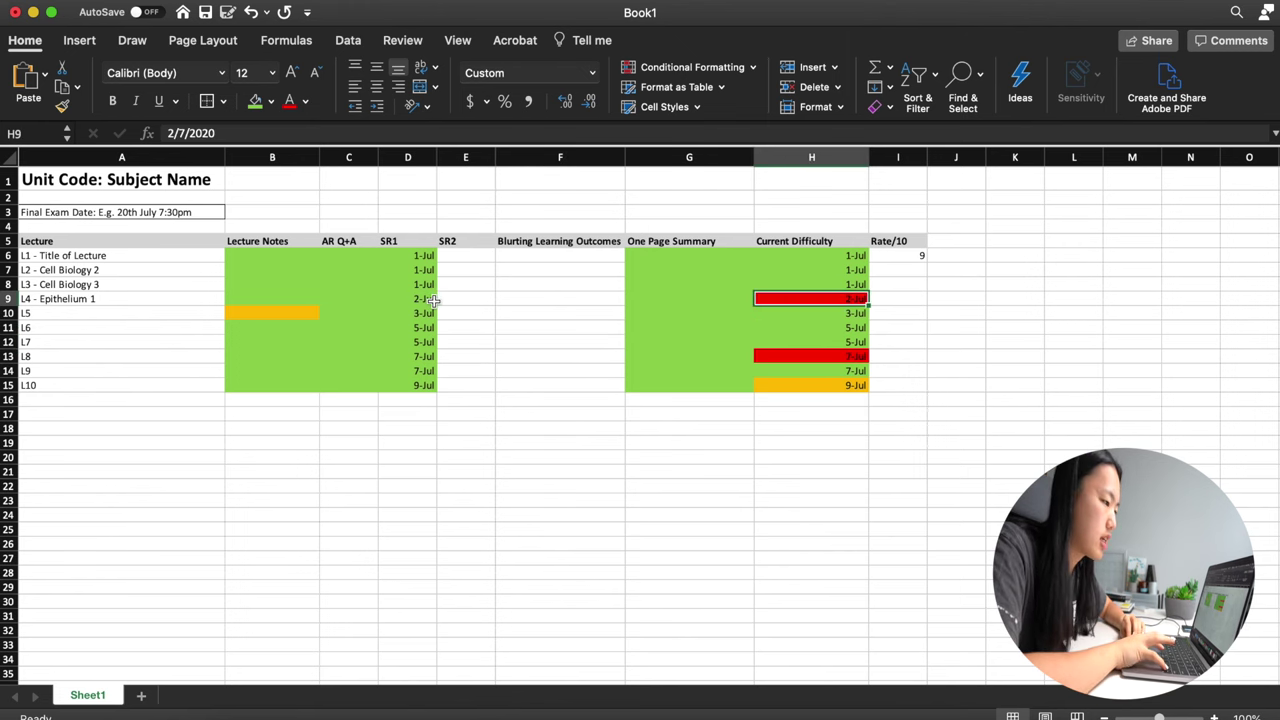
pyautogui.press('Right')
pyautogui.press('Return')
pyautogui.click(632, 427)
pyautogui.click(810, 298)
pyautogui.click(796, 370)
pyautogui.click(789, 312)
pyautogui.click(779, 296)
pyautogui.press('Down')
pyautogui.press('Down')
pyautogui.press('Down')
pyautogui.press('Down')
pyautogui.press('Up')
pyautogui.press('Up')
pyautogui.press('Up')
pyautogui.press('Up')
pyautogui.press('Down')
pyautogui.press('Down')
pyautogui.press('Down')
pyautogui.press('Down')
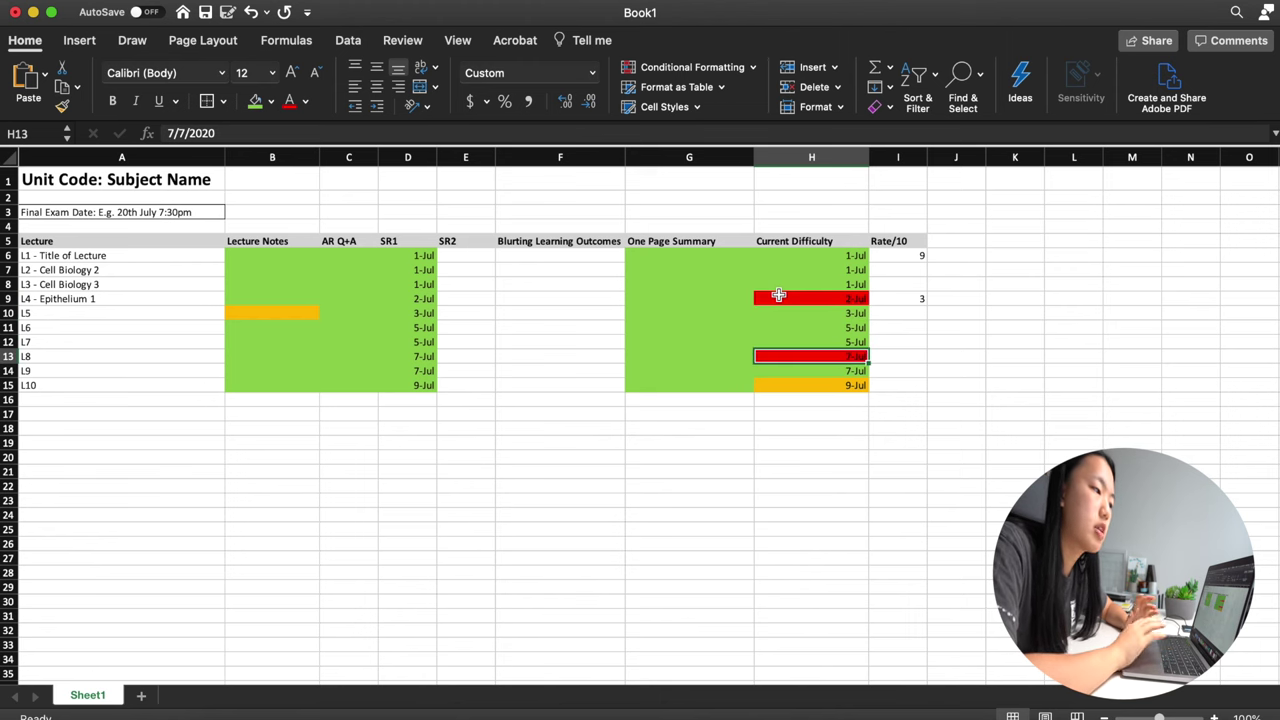
pyautogui.moveTo(463, 256); pyautogui.dragTo(480, 388)
pyautogui.click(465, 244)
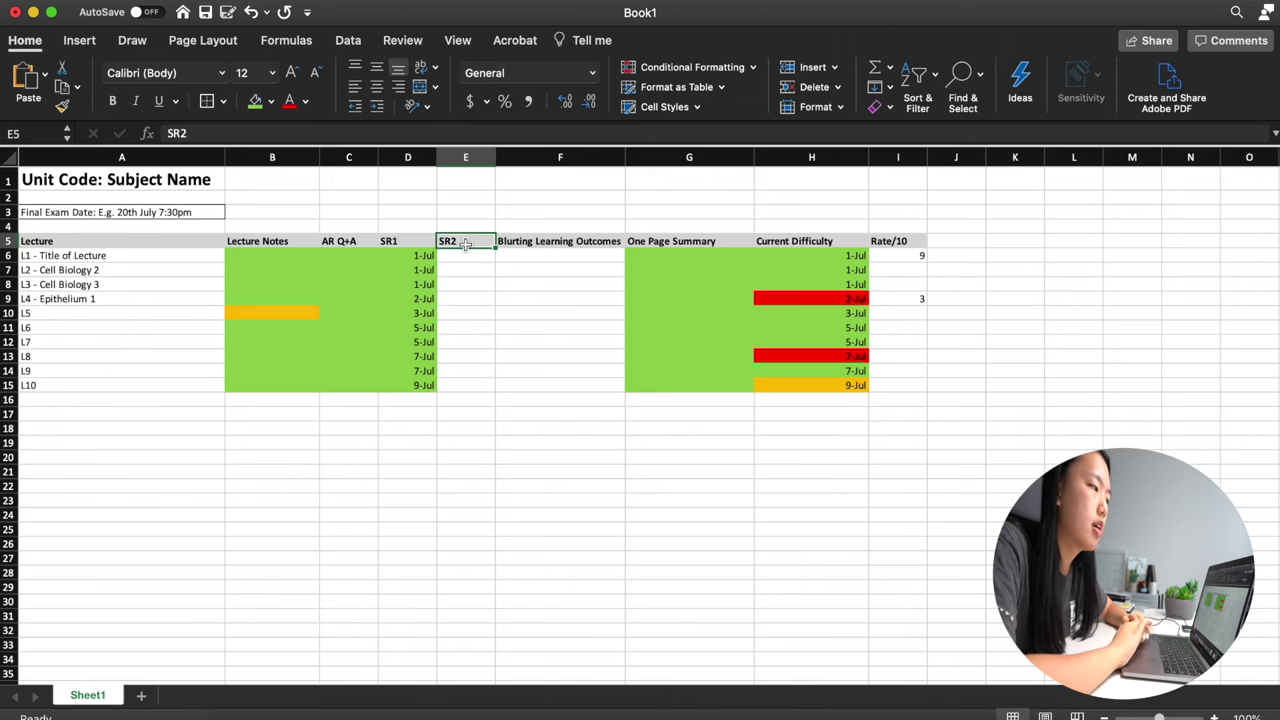
pyautogui.moveTo(424, 256); pyautogui.dragTo(424, 283)
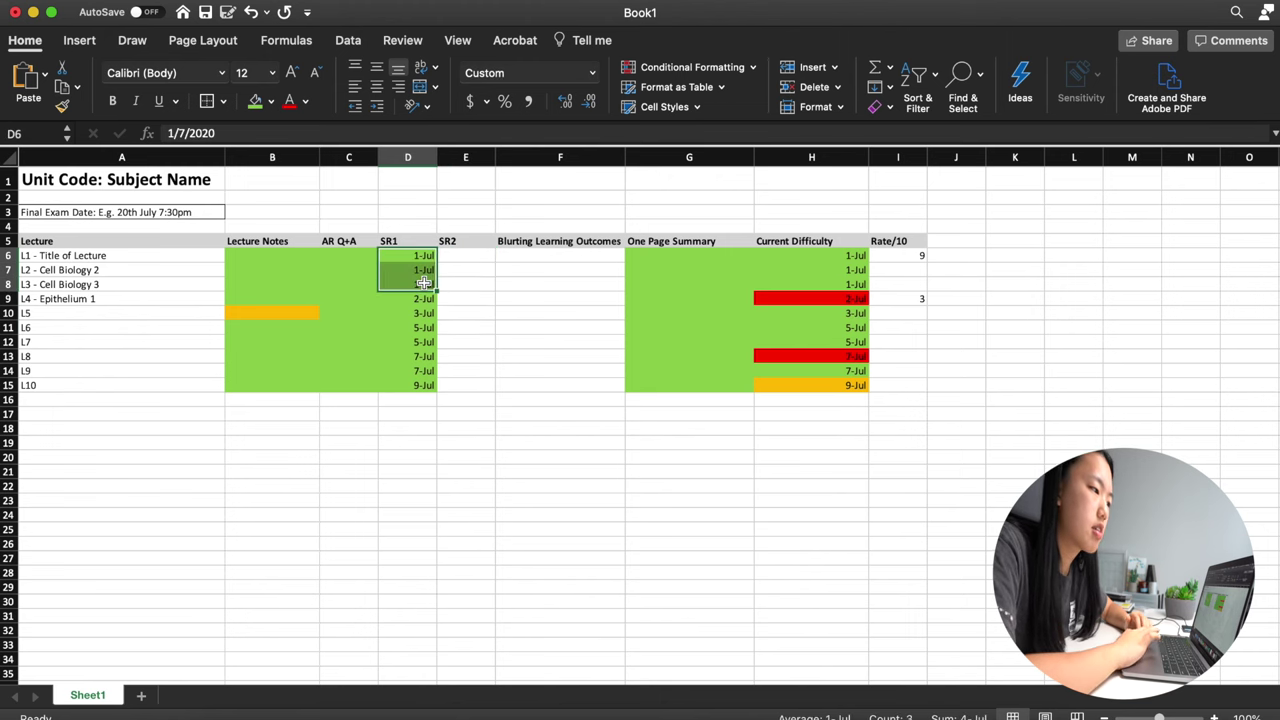
pyautogui.click(914, 255)
pyautogui.press('Left')
pyautogui.press('Left')
pyautogui.press('Left')
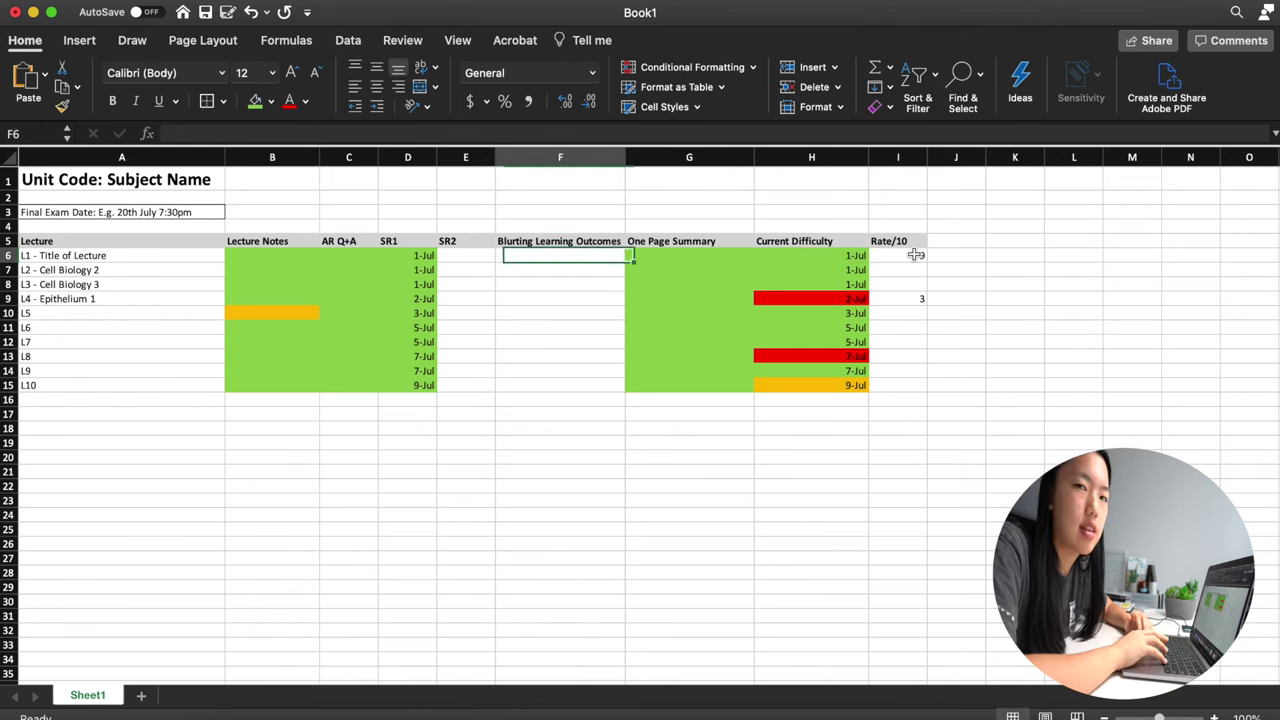
pyautogui.press('Left')
pyautogui.press('Down')
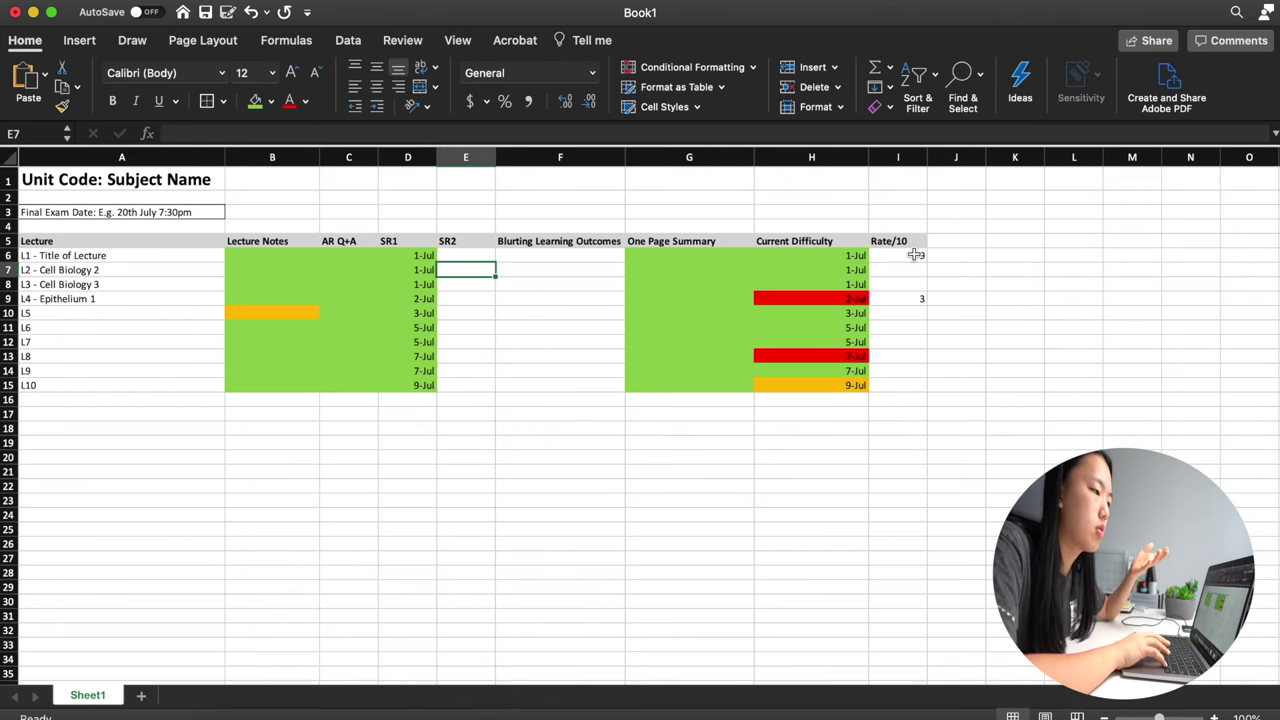
# Step: Enter the SR2 date 6-Jul for the red-rated lecture L4 (E9)
pyautogui.click(848, 297)
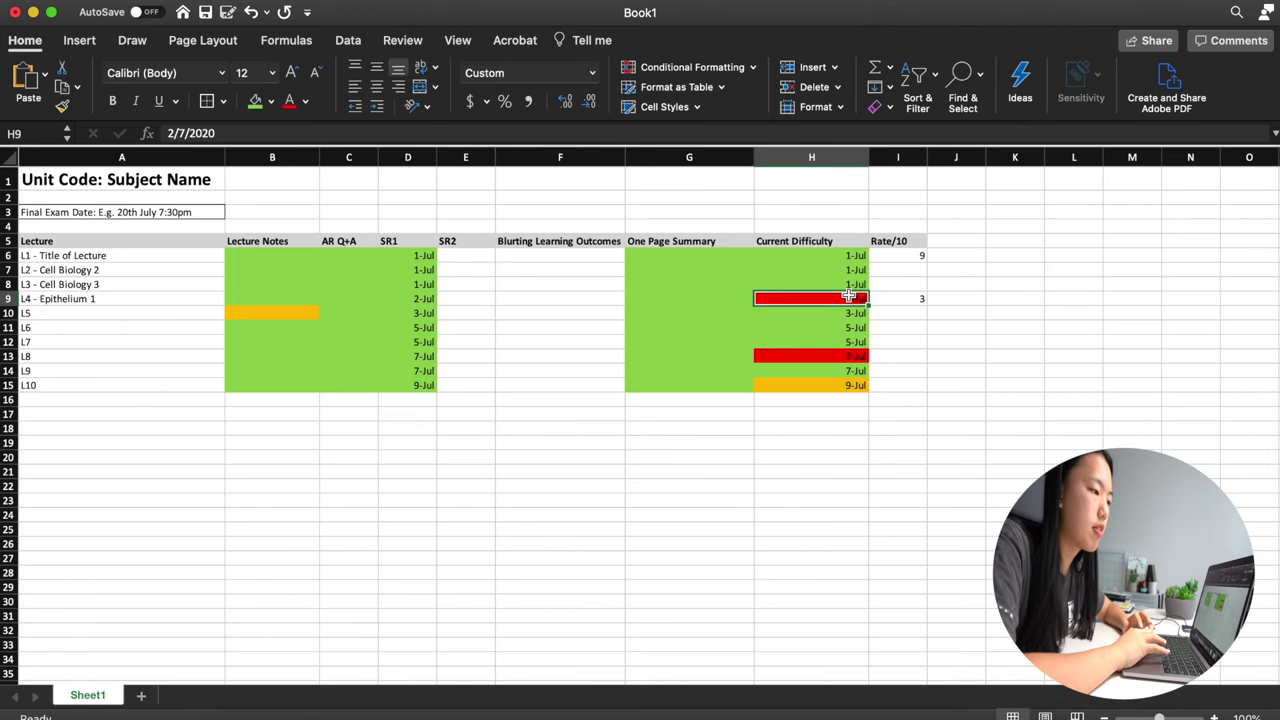
pyautogui.press('Down')
pyautogui.press('Down')
pyautogui.press('Down')
pyautogui.press('Down')
pyautogui.click(471, 302)
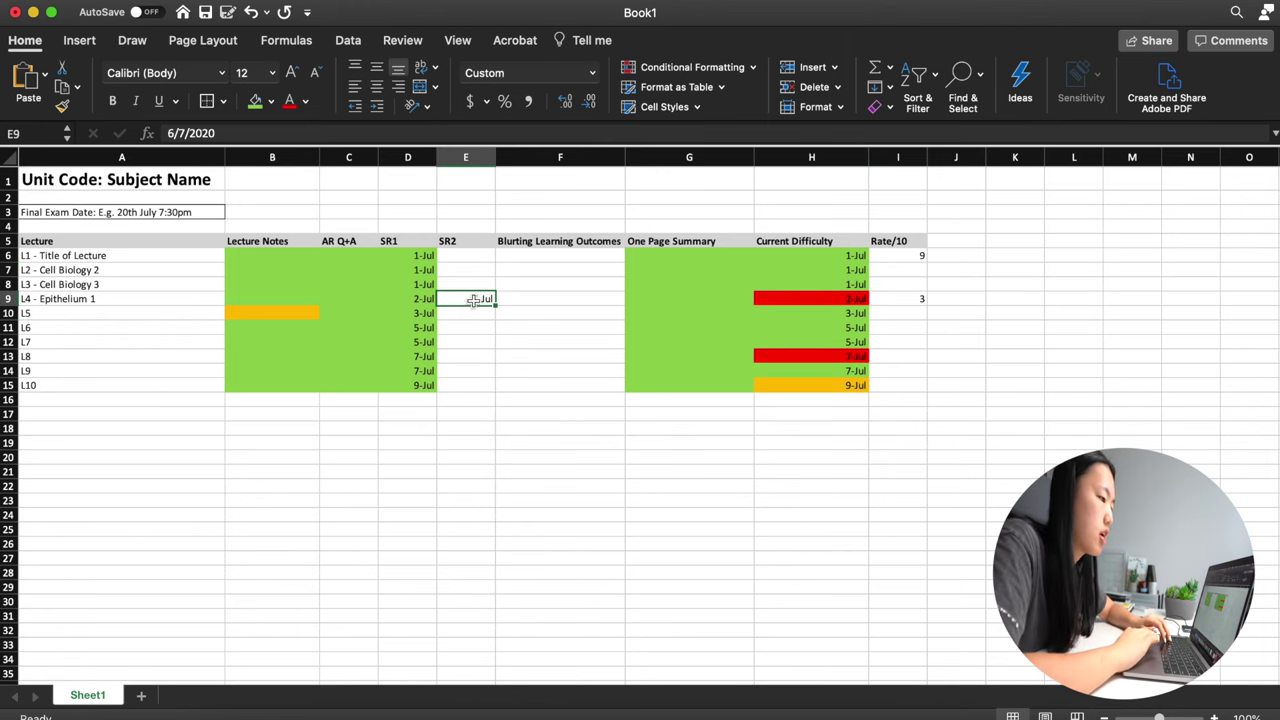
# Step: Enter the SR2 date 8-Jul for L8 (E13) and give that lecture a Rate/10 score of 1 (I13)
pyautogui.press('Down')
pyautogui.press('Down')
pyautogui.press('Down')
pyautogui.press('Down')
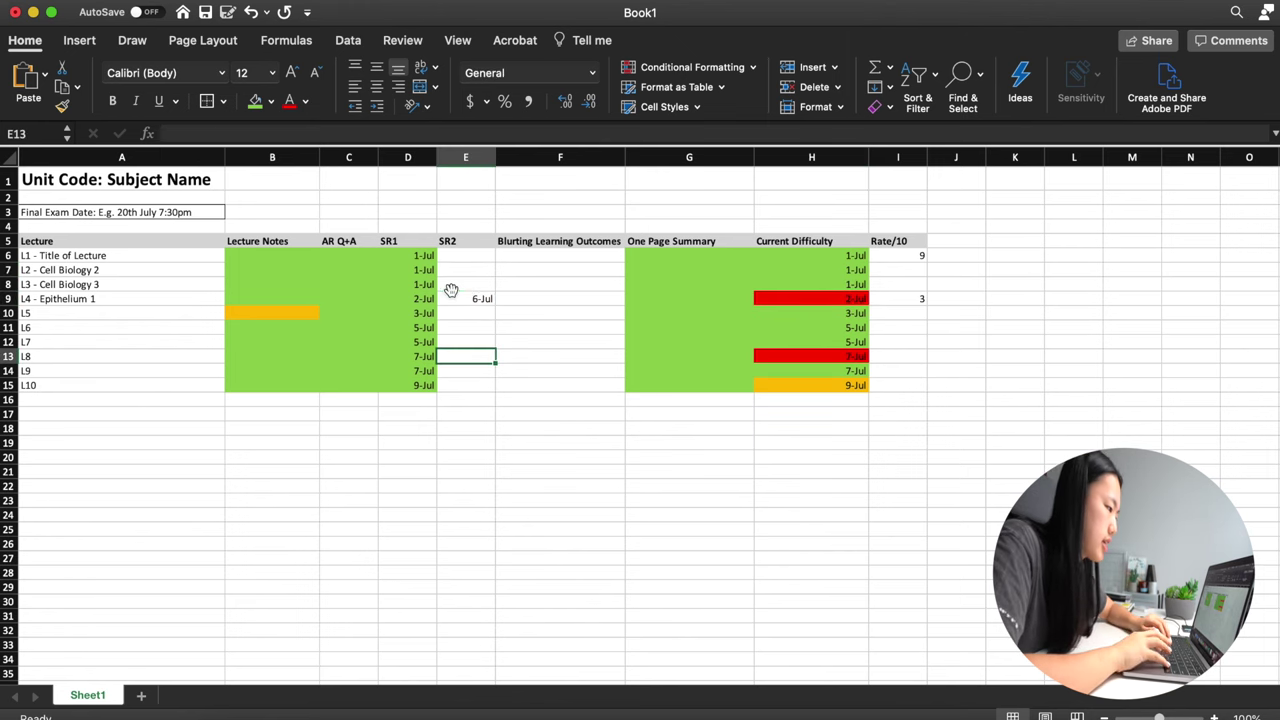
pyautogui.write('8 Jul')
pyautogui.click(898, 357)
pyautogui.write('1')
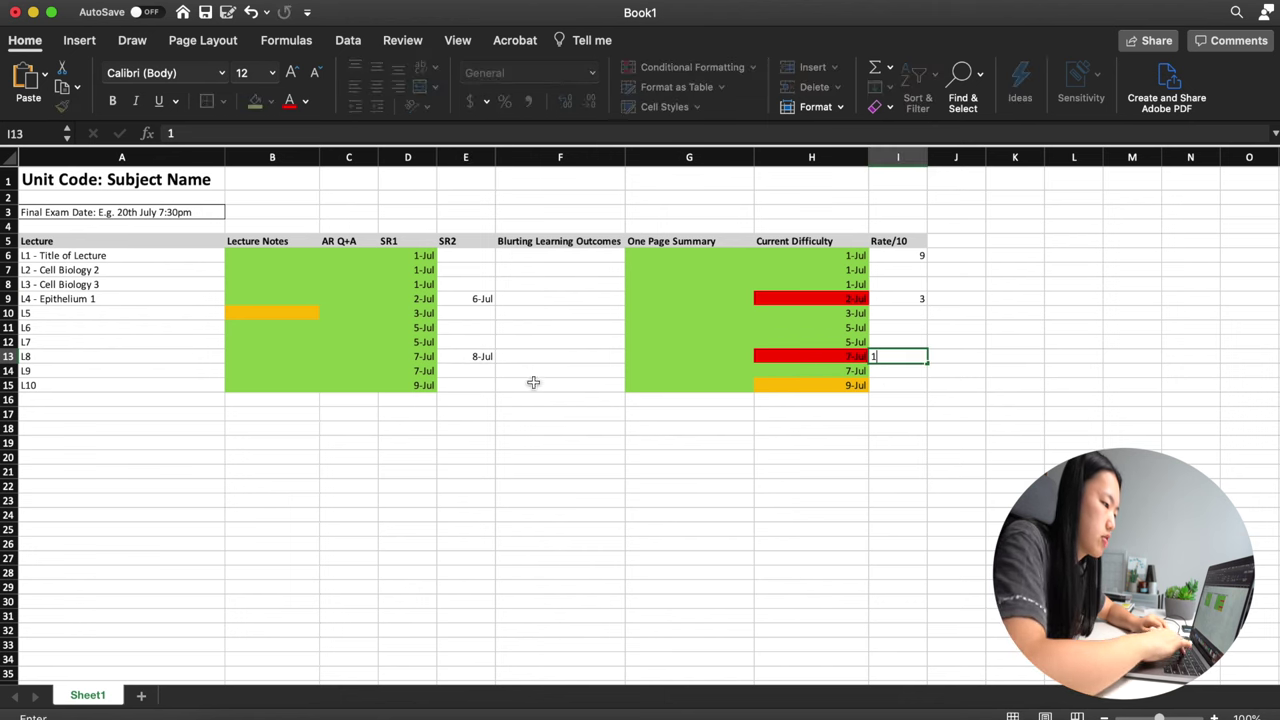
# Step: Enter the SR2 date 13-Jul for the orange-rated lecture L10 (E15)
pyautogui.click(497, 384)
pyautogui.click(485, 370)
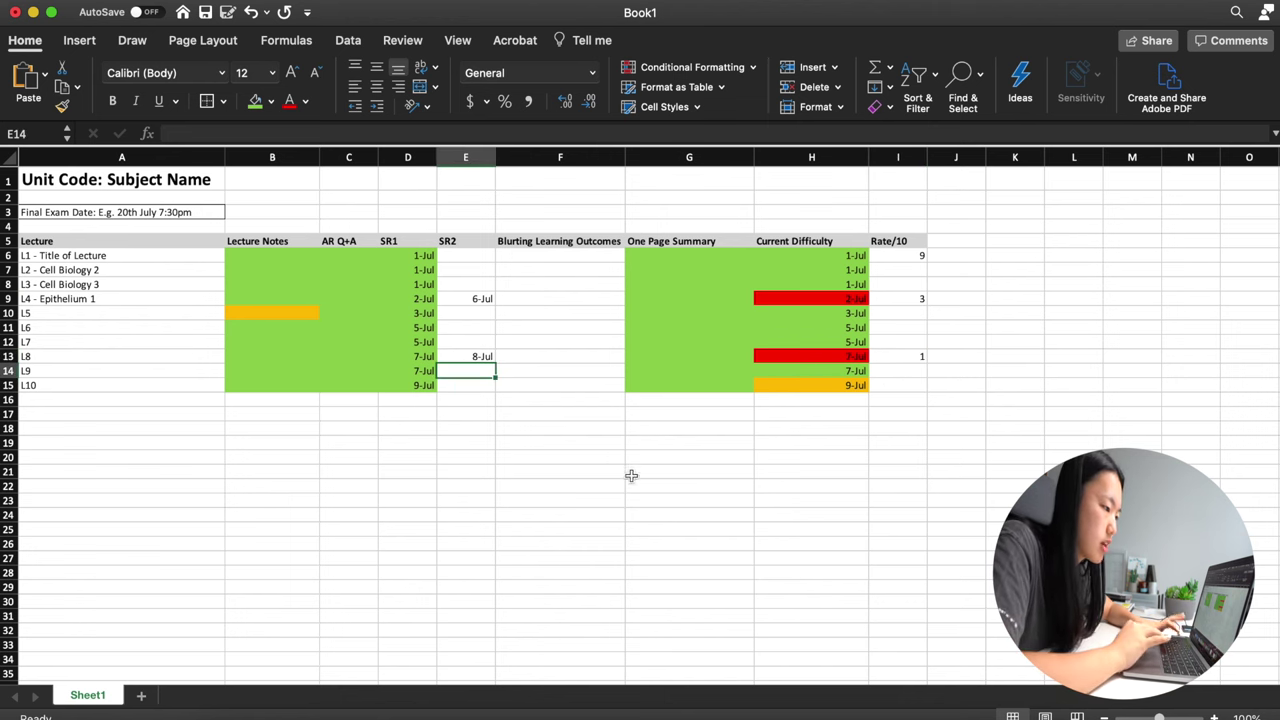
pyautogui.click(460, 388)
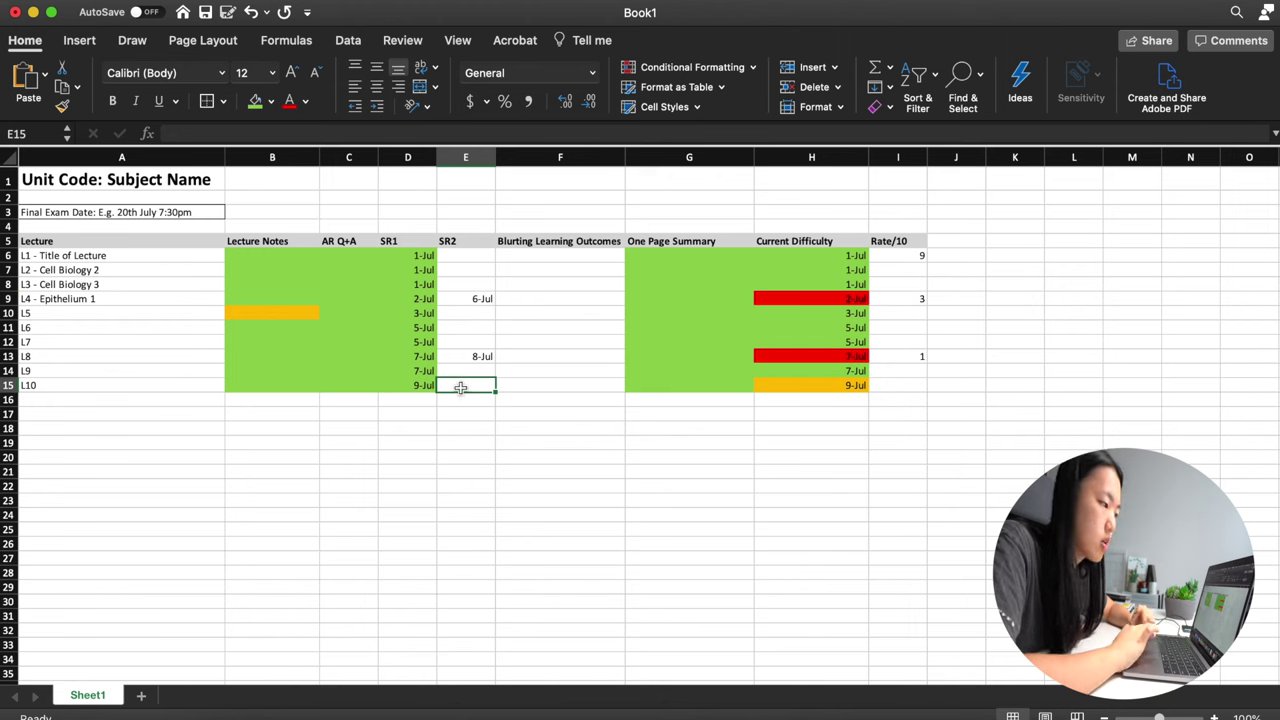
pyautogui.write('13 Jul')
pyautogui.click(477, 442)
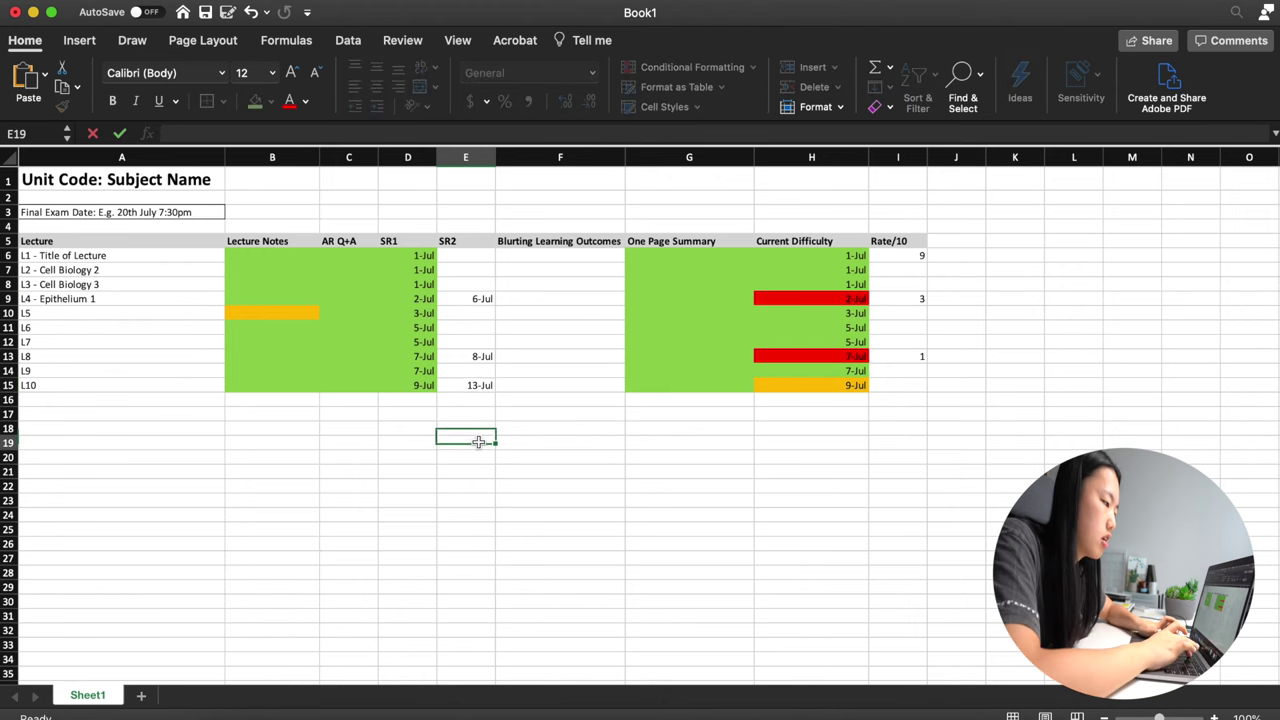
# Step: Enter a Rate/10 score of 6 for the orange-rated lecture L10 (I15)
pyautogui.moveTo(472, 254); pyautogui.dragTo(472, 270)
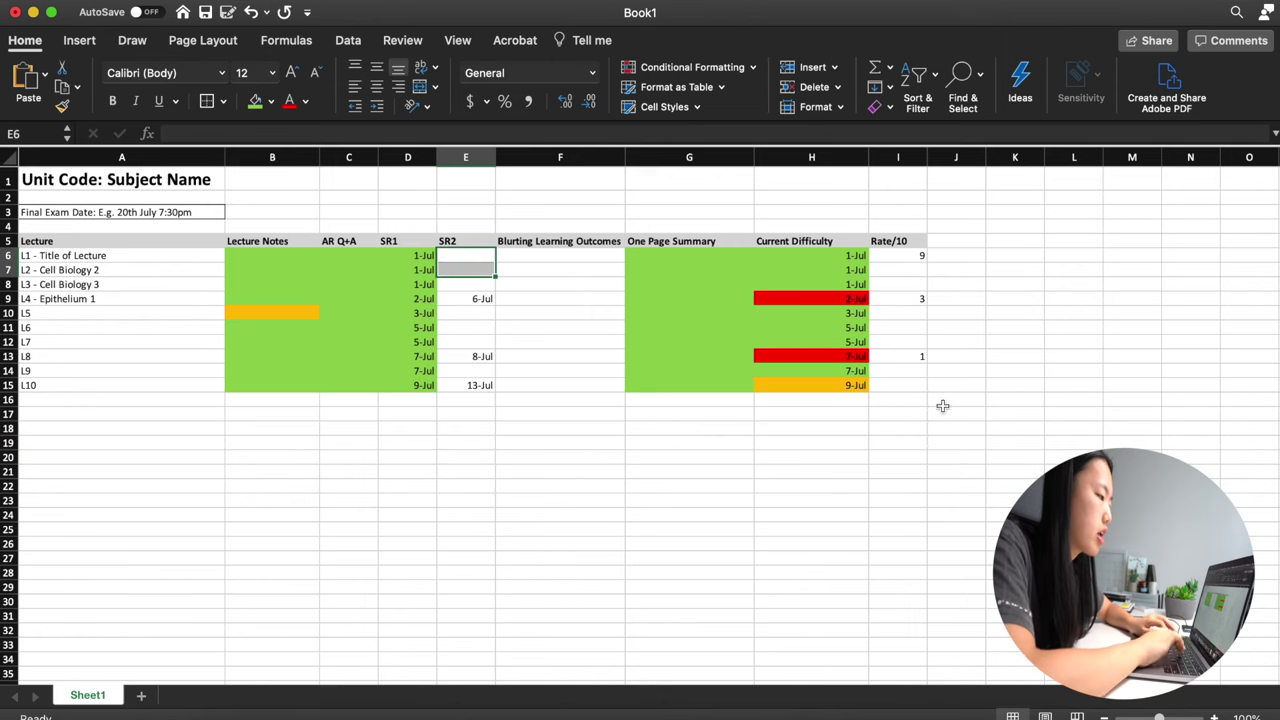
pyautogui.click(912, 388)
pyautogui.write('6')
pyautogui.click(886, 455)
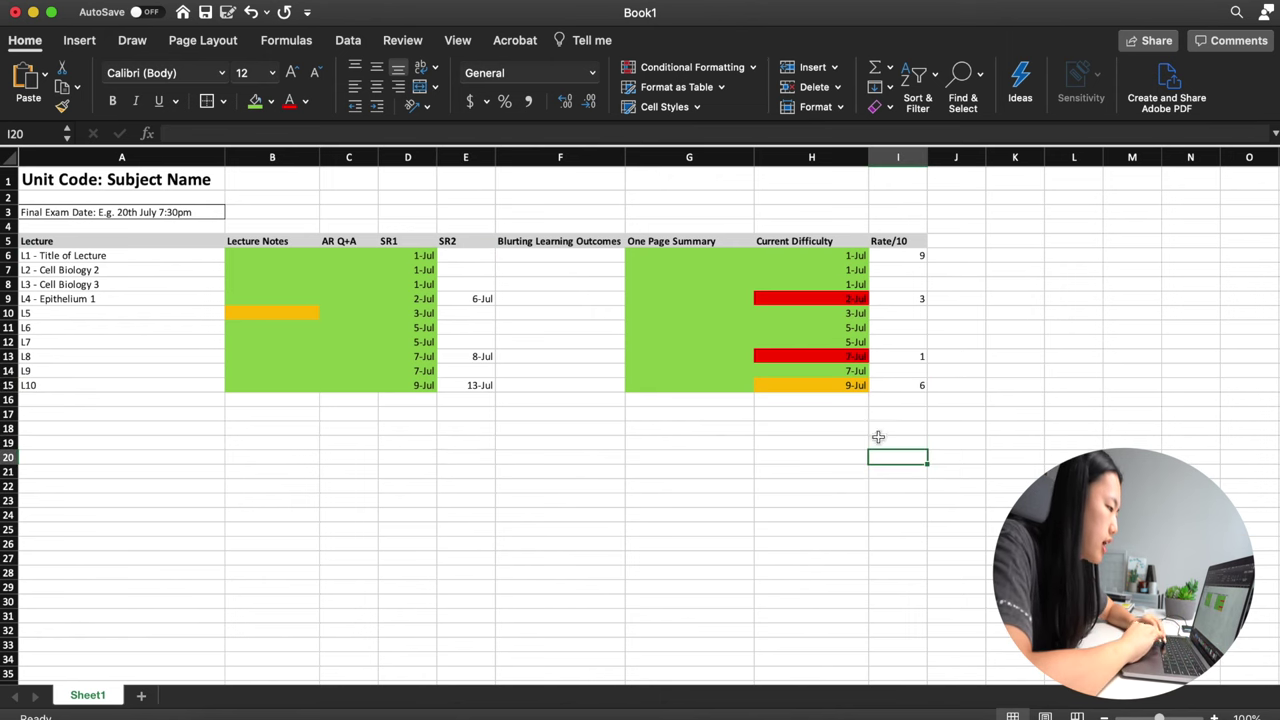
# Step: Compare the SR2 dates entered for L4, L8 and L10 with the colours in the Current Difficulty column
pyautogui.click(469, 299)
pyautogui.click(477, 368)
pyautogui.click(476, 385)
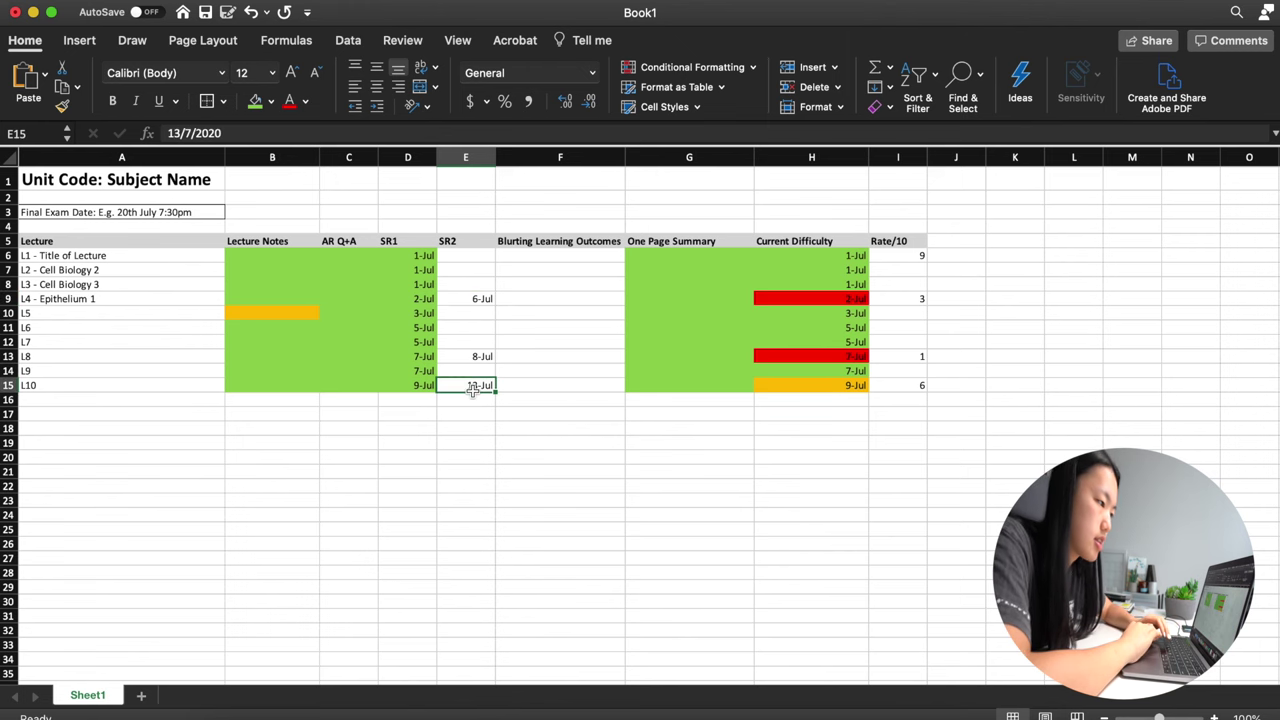
pyautogui.click(790, 388)
pyautogui.press('Up')
pyautogui.press('Up')
pyautogui.press('Up')
pyautogui.press('Down')
pyautogui.press('Down')
pyautogui.press('Up')
pyautogui.press('Up')
pyautogui.press('Down')
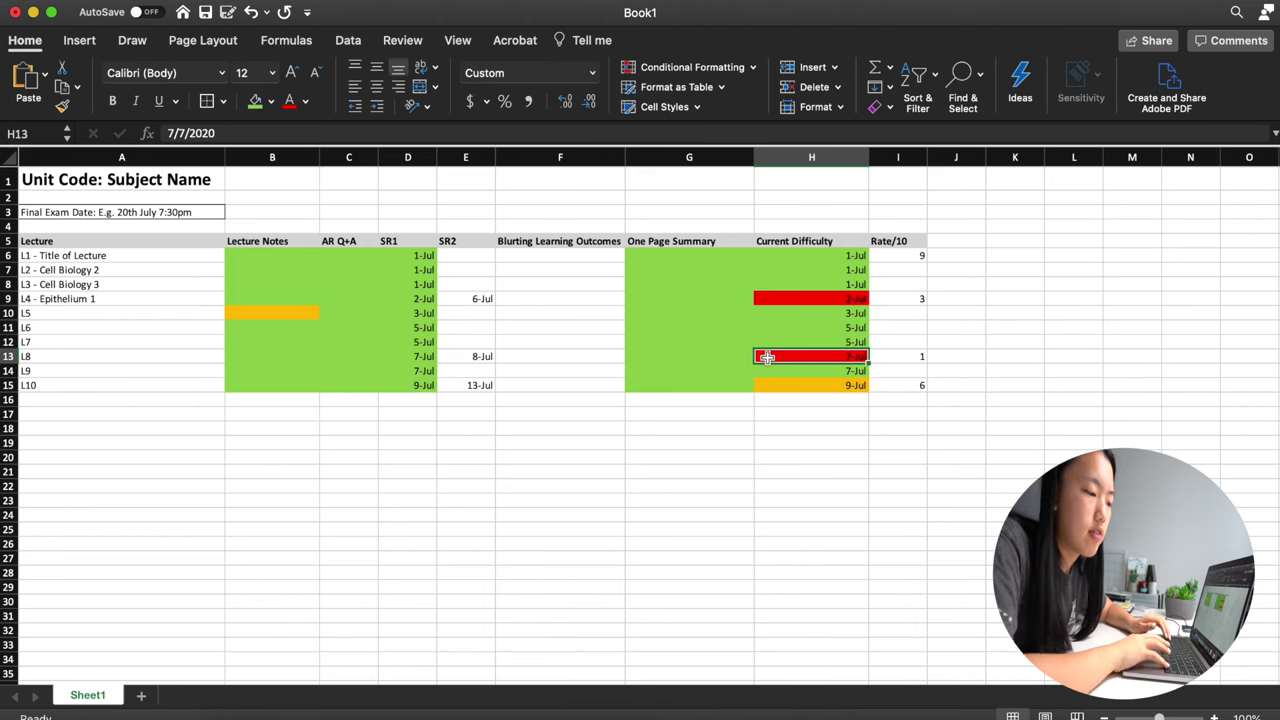
pyautogui.click(467, 372)
pyautogui.press('Up')
pyautogui.press('Up')
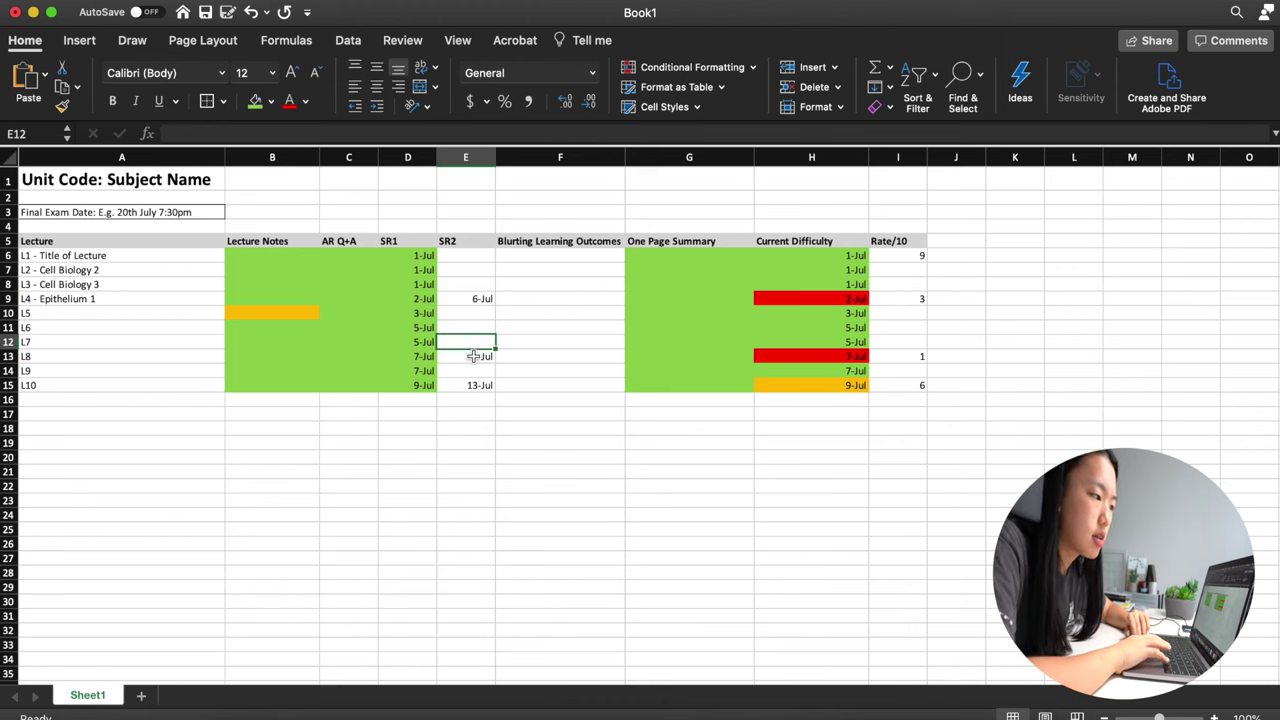
# Step: Review the Rate/10 scores, the SR1 dates and the blank SR2 cells of the green-rated lectures
pyautogui.click(479, 267)
pyautogui.moveTo(903, 268); pyautogui.dragTo(899, 401)
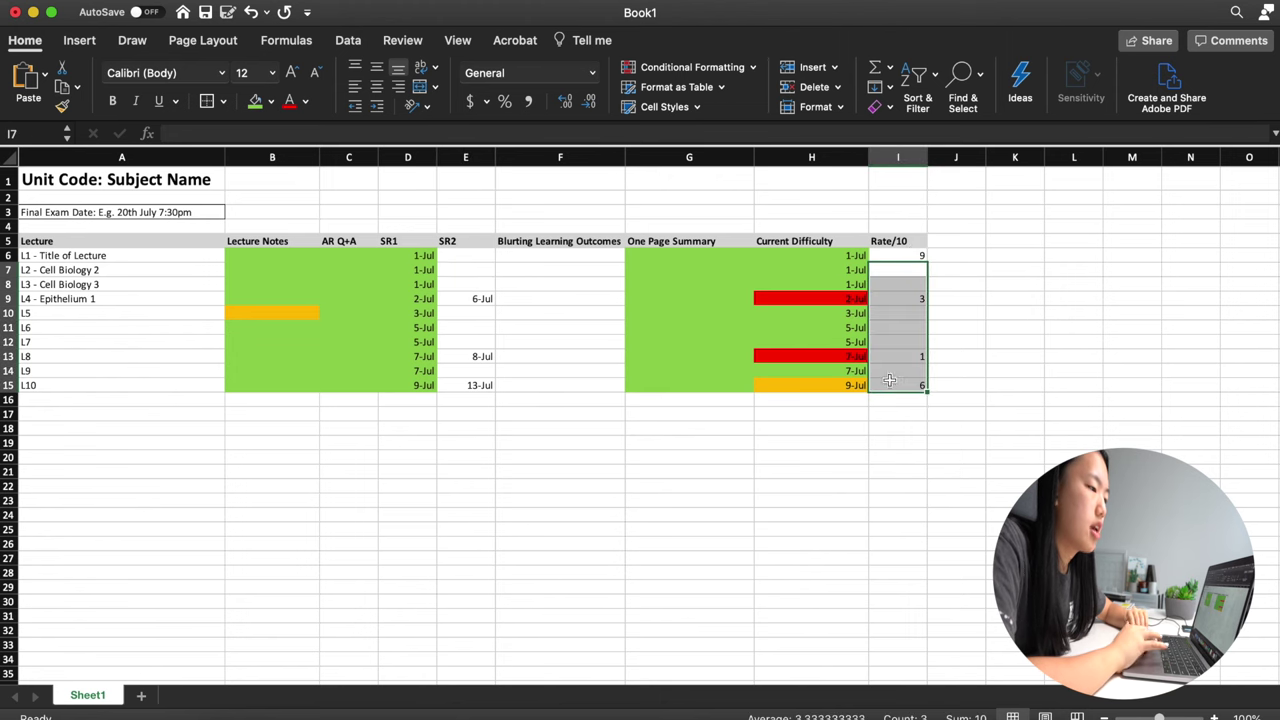
pyautogui.click(808, 471)
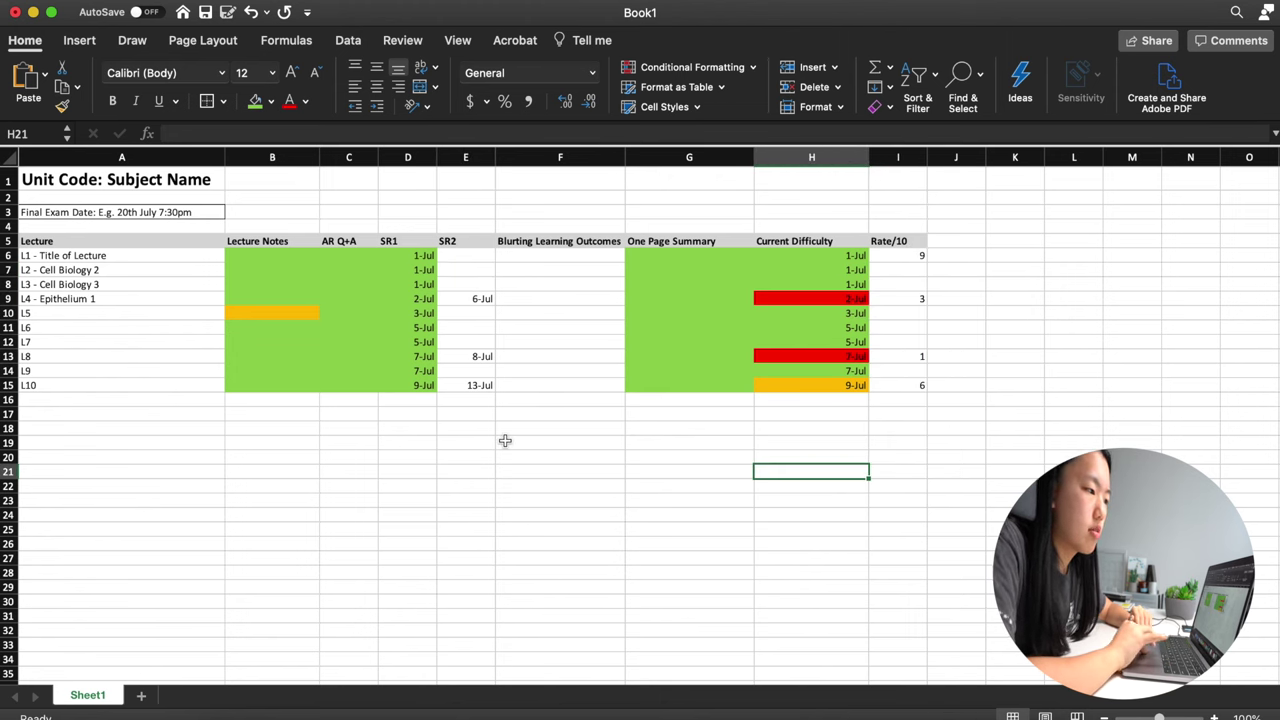
pyautogui.click(469, 258)
pyautogui.press('Return')
pyautogui.click(498, 327)
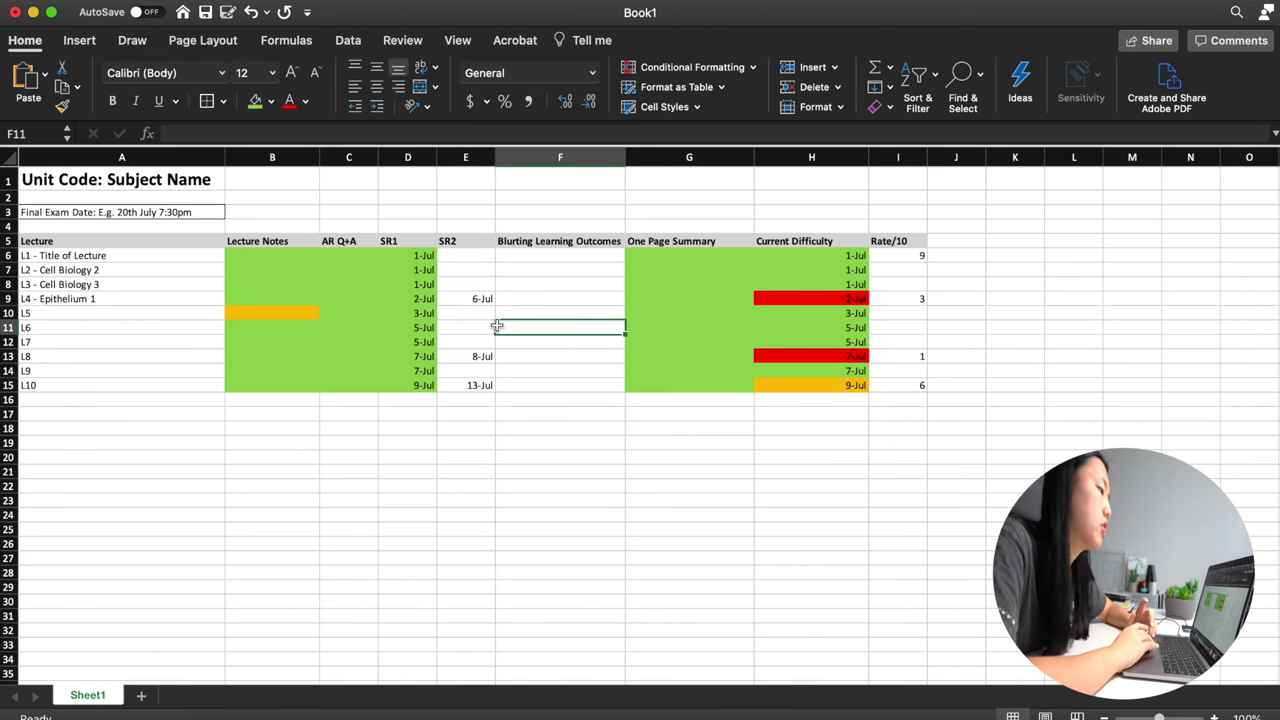
pyautogui.click(467, 316)
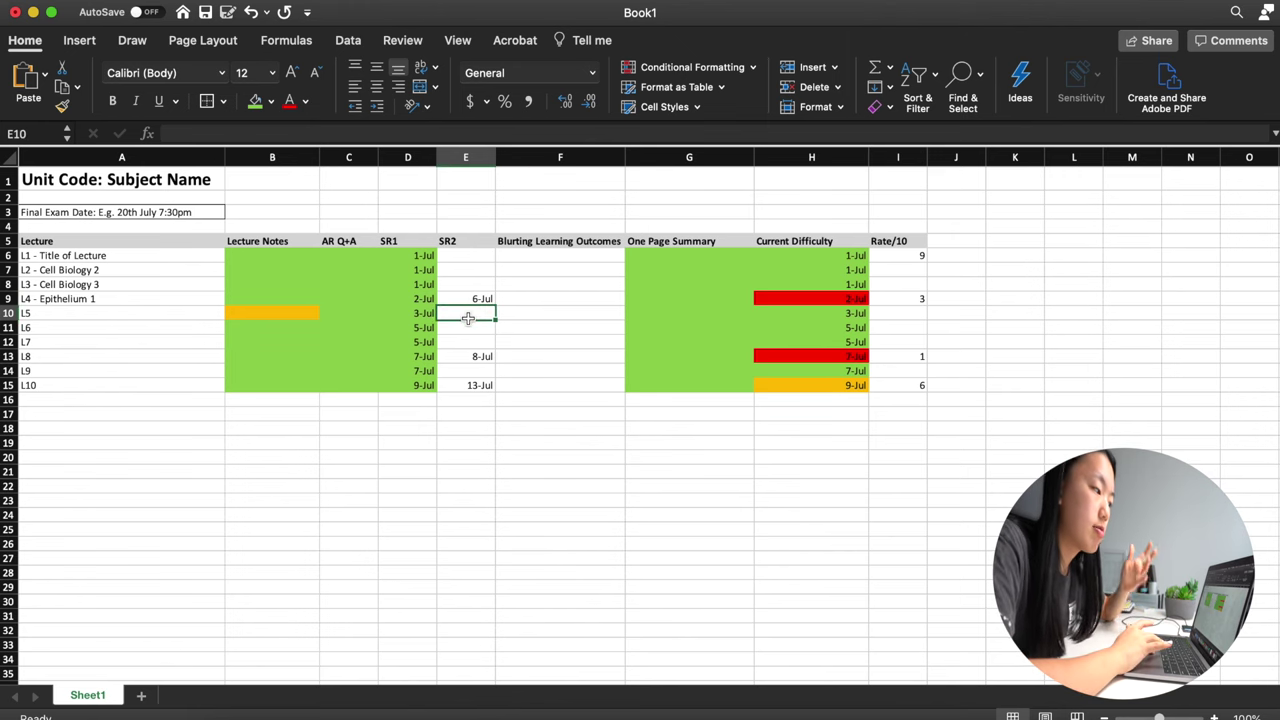
pyautogui.click(505, 337)
pyautogui.click(480, 326)
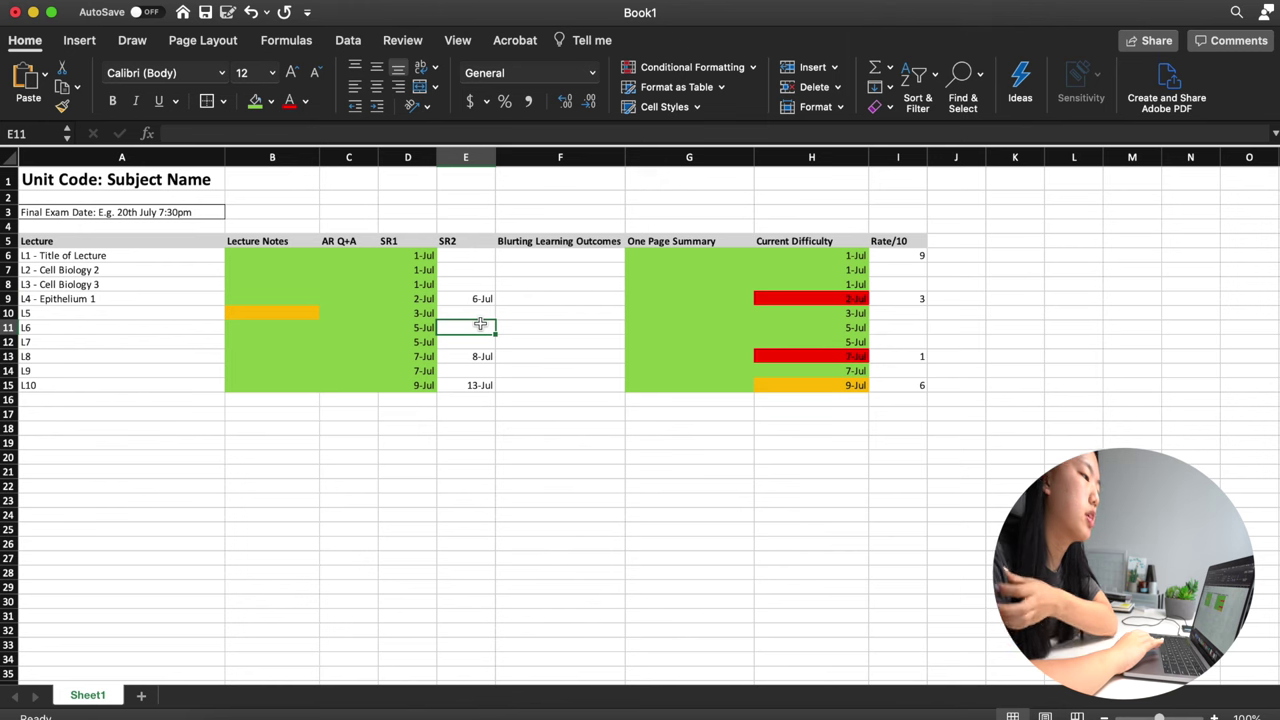
pyautogui.click(480, 318)
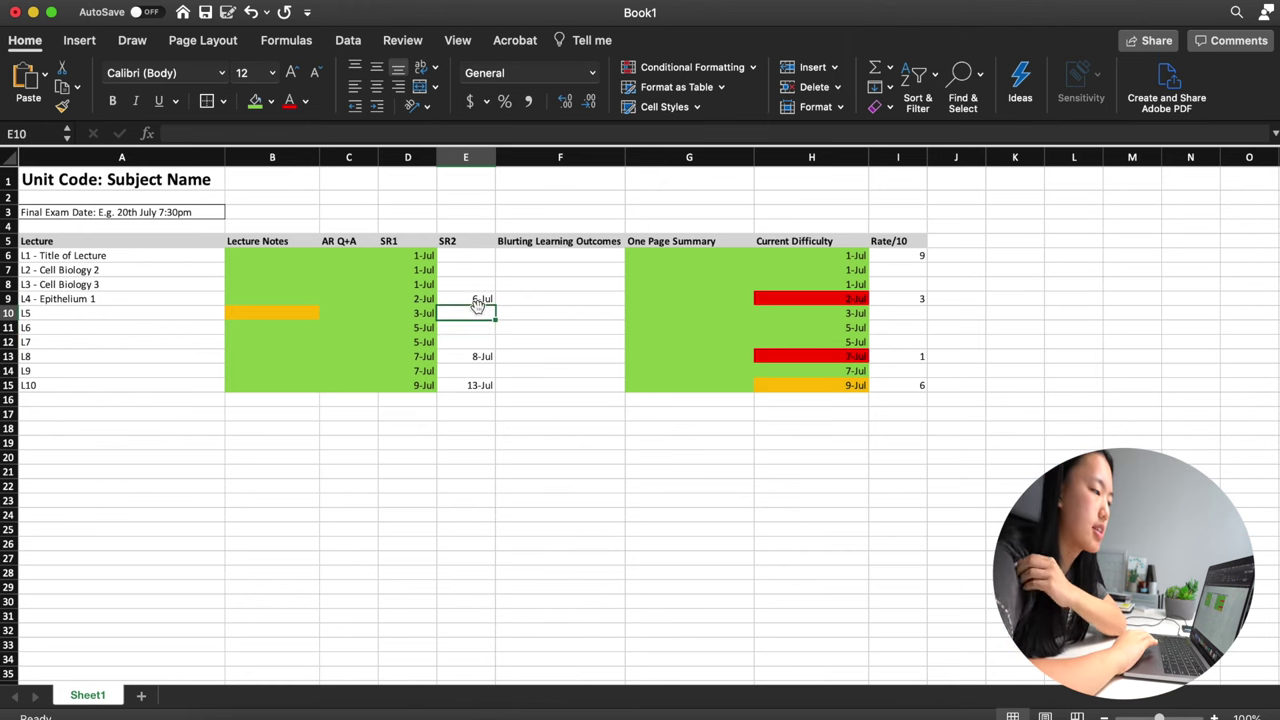
pyautogui.click(476, 302)
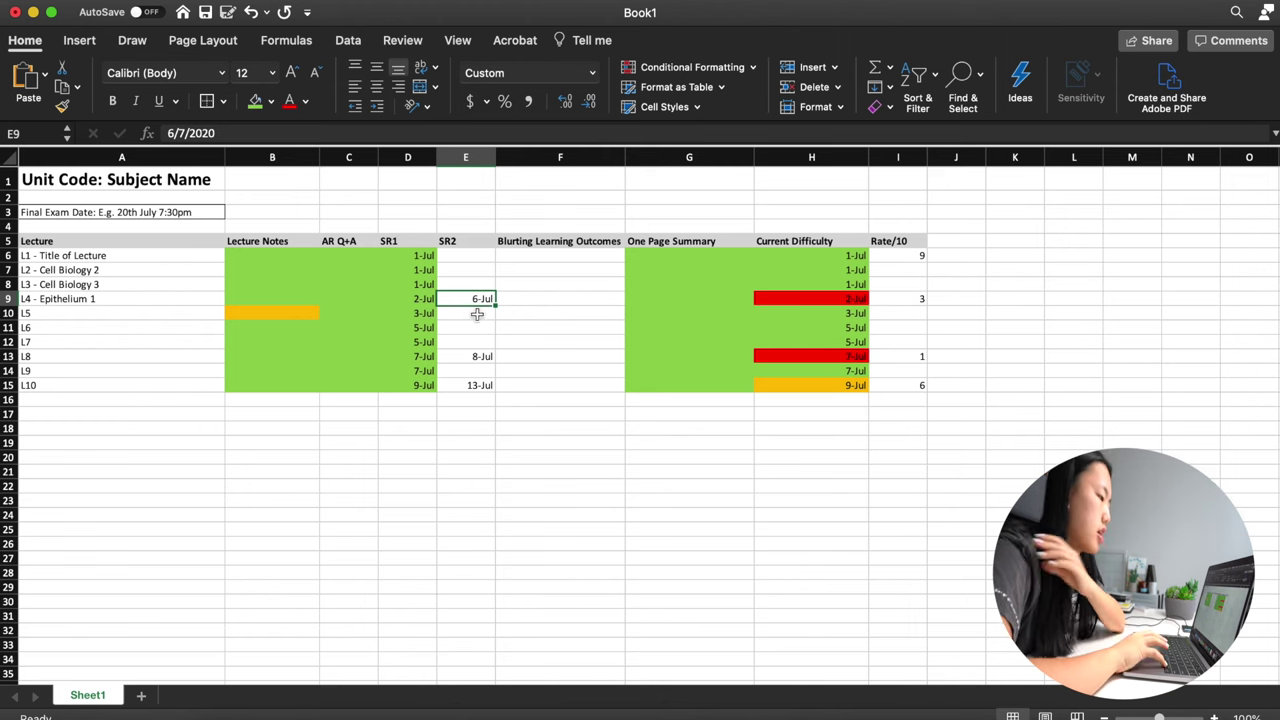
pyautogui.moveTo(417, 256); pyautogui.dragTo(409, 385)
pyautogui.click(427, 431)
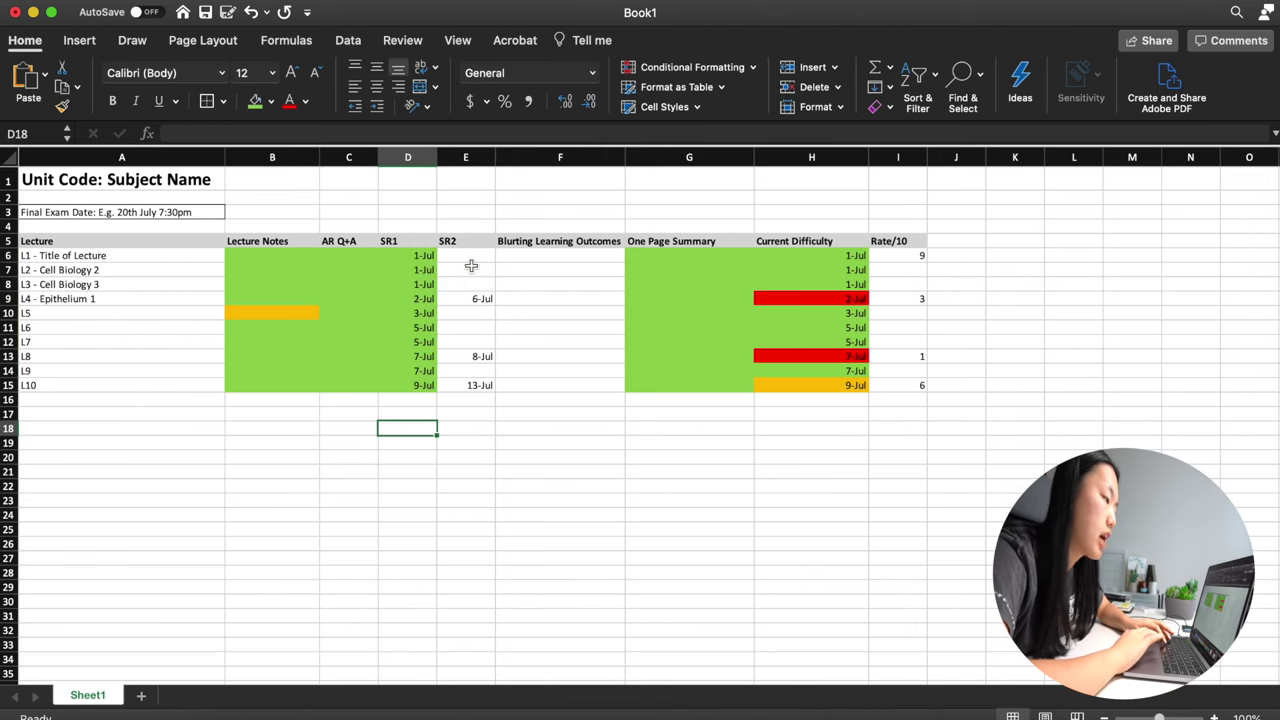
# Step: Fill the SR2 cells for lectures L1 to L10 (E6:E15) with green
pyautogui.click(471, 265)
pyautogui.press('Up')
pyautogui.press('Up')
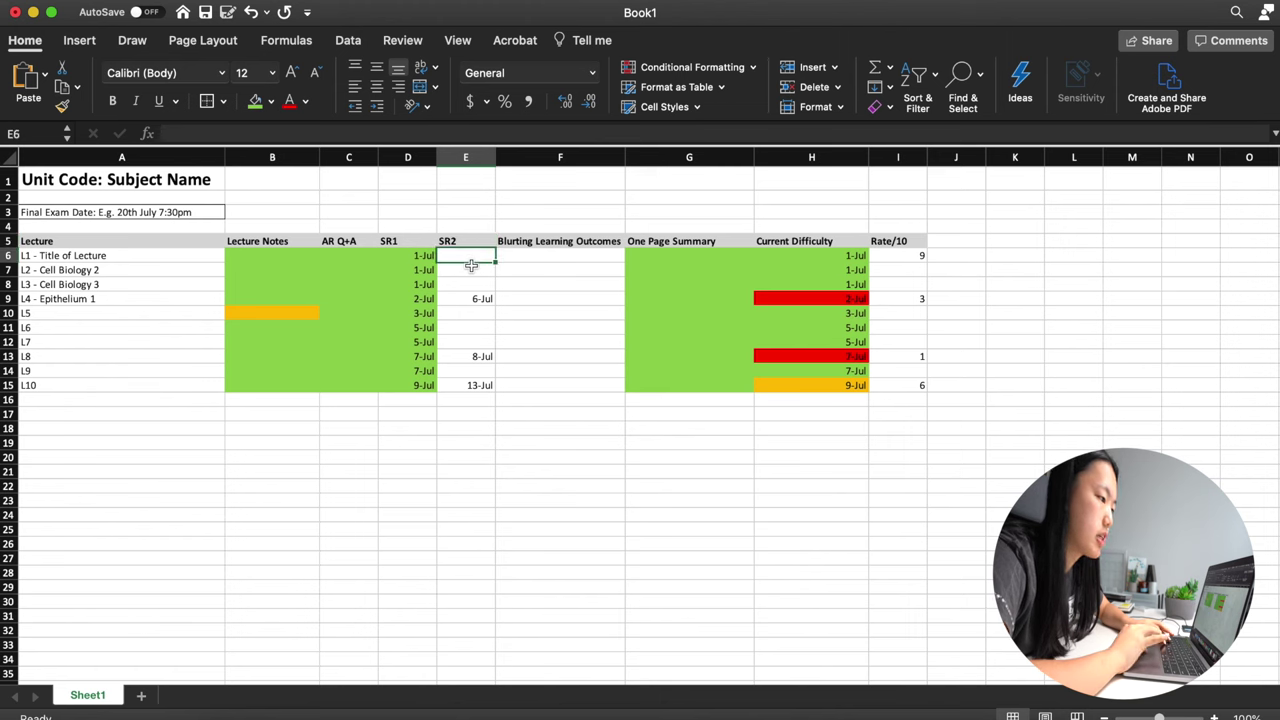
pyautogui.hotkey('shift', 'Down')
pyautogui.hotkey('shift', 'Down')
pyautogui.hotkey('shift', 'Down')
pyautogui.hotkey('shift', 'Down')
pyautogui.hotkey('shift', 'Down')
pyautogui.hotkey('shift', 'Down')
pyautogui.hotkey('shift', 'Down')
pyautogui.hotkey('shift', 'Down')
pyautogui.hotkey('shift', 'Down')
pyautogui.click(256, 101)
pyautogui.click(572, 629)
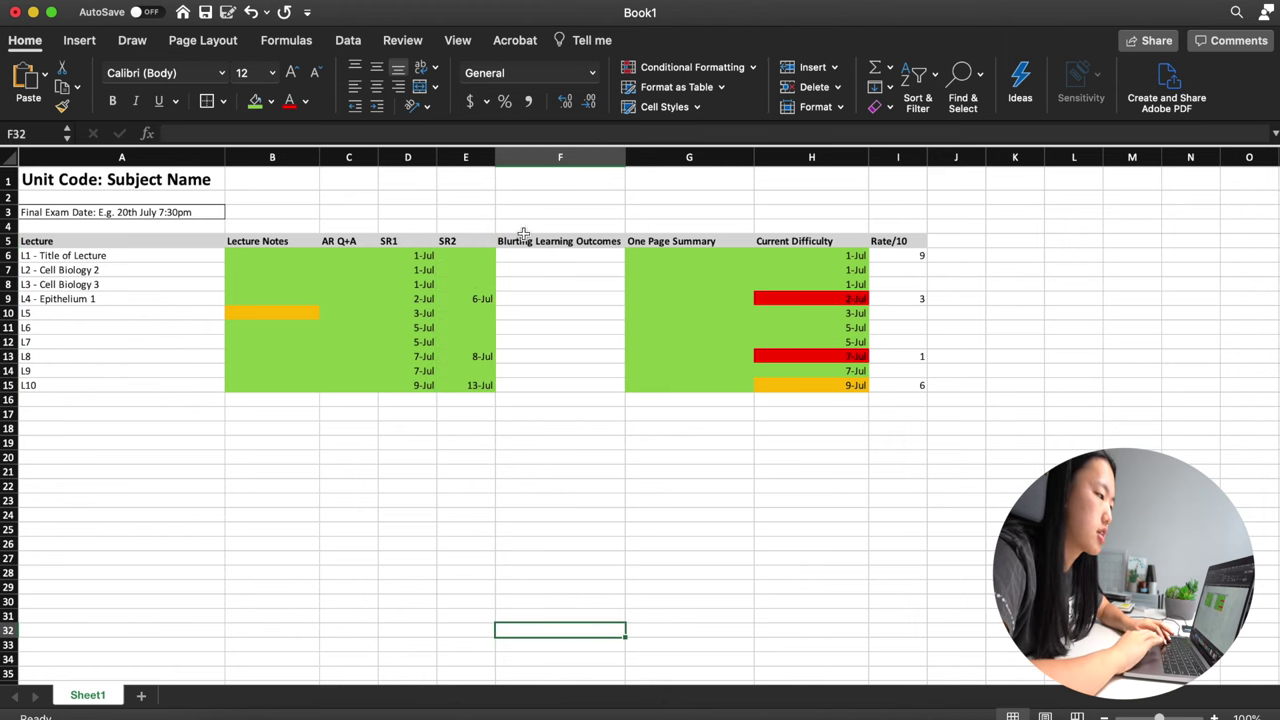
# Step: Examine the Current Difficulty colours and the Blurting Learning Outcomes column for lectures L1 to L10
pyautogui.moveTo(833, 270); pyautogui.dragTo(829, 386)
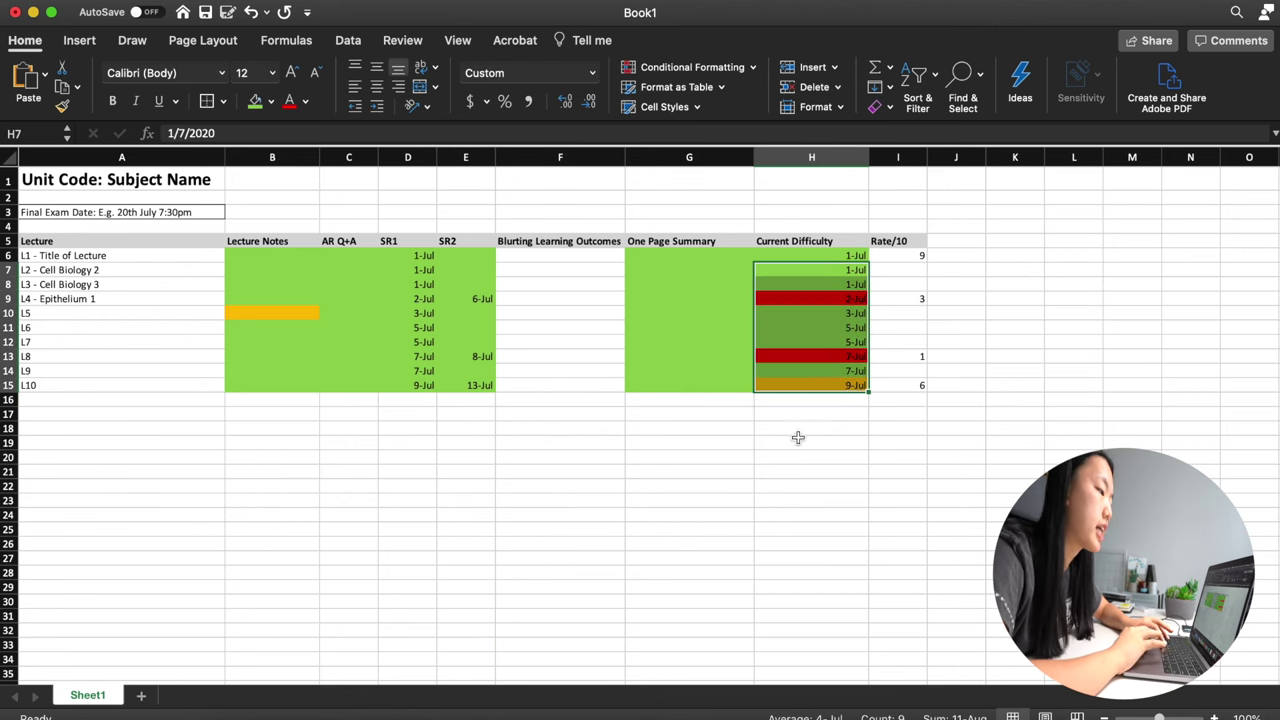
pyautogui.click(800, 440)
pyautogui.click(532, 261)
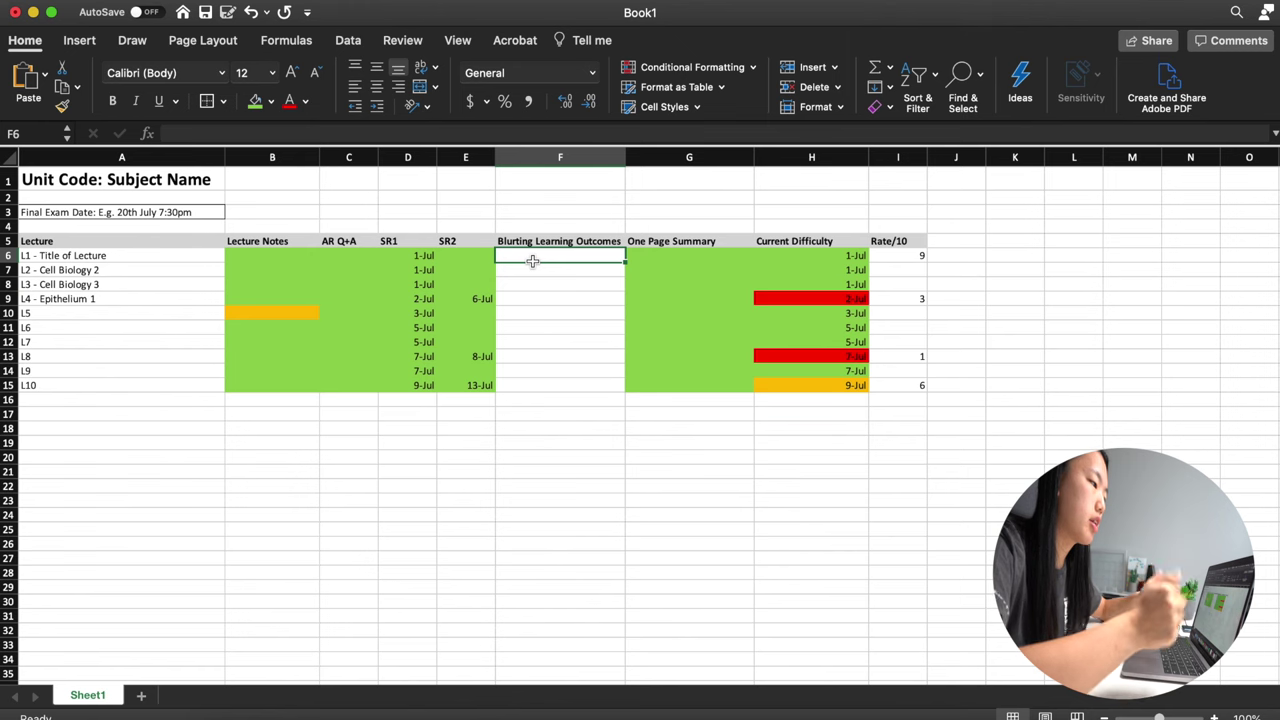
pyautogui.click(522, 226)
pyautogui.press('Down')
pyautogui.hotkey('shift', 'Down')
pyautogui.hotkey('shift', 'Down')
pyautogui.hotkey('shift', 'Down')
pyautogui.hotkey('shift', 'Down')
pyautogui.hotkey('shift', 'Down')
pyautogui.hotkey('shift', 'Down')
pyautogui.hotkey('shift', 'Down')
pyautogui.hotkey('shift', 'Down')
pyautogui.hotkey('shift', 'Down')
pyautogui.hotkey('shift', 'Down')
pyautogui.hotkey('shift', 'Down')
pyautogui.hotkey('shift', 'Down')
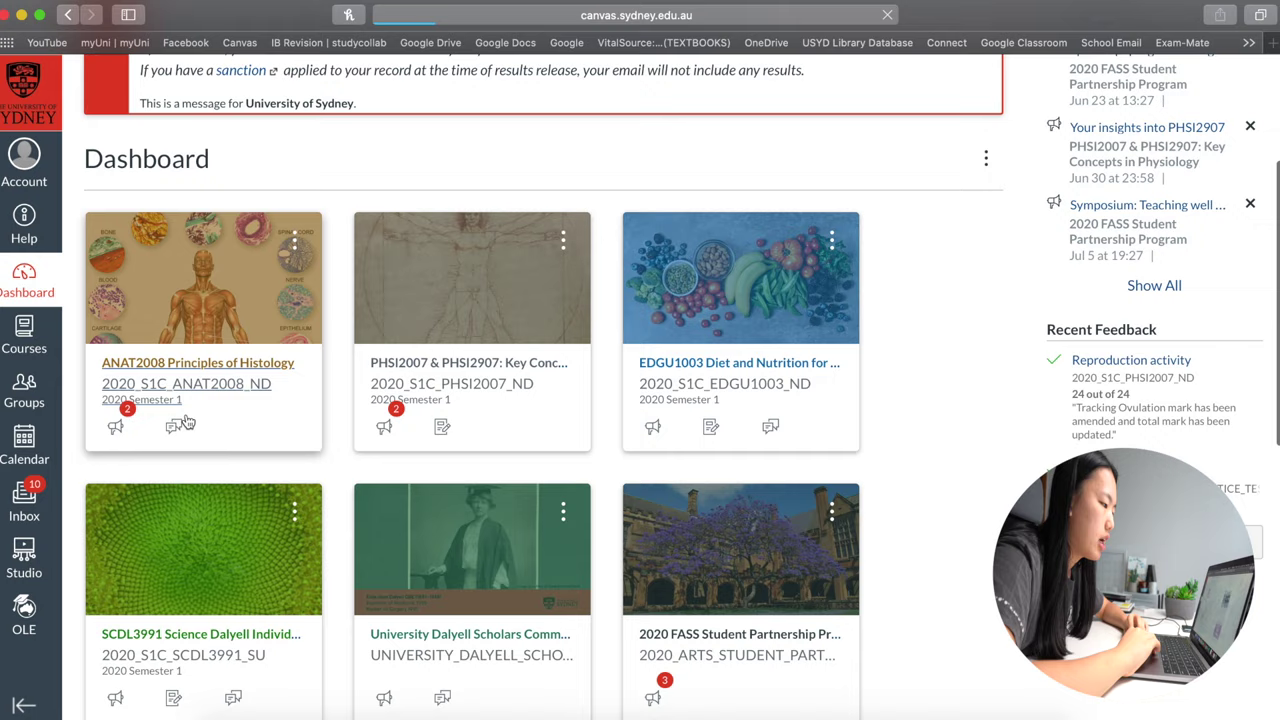
# Step: Open the ANAT2008 Principles of Histology course and look through its modules for the learning objectives
pyautogui.click(206, 438)
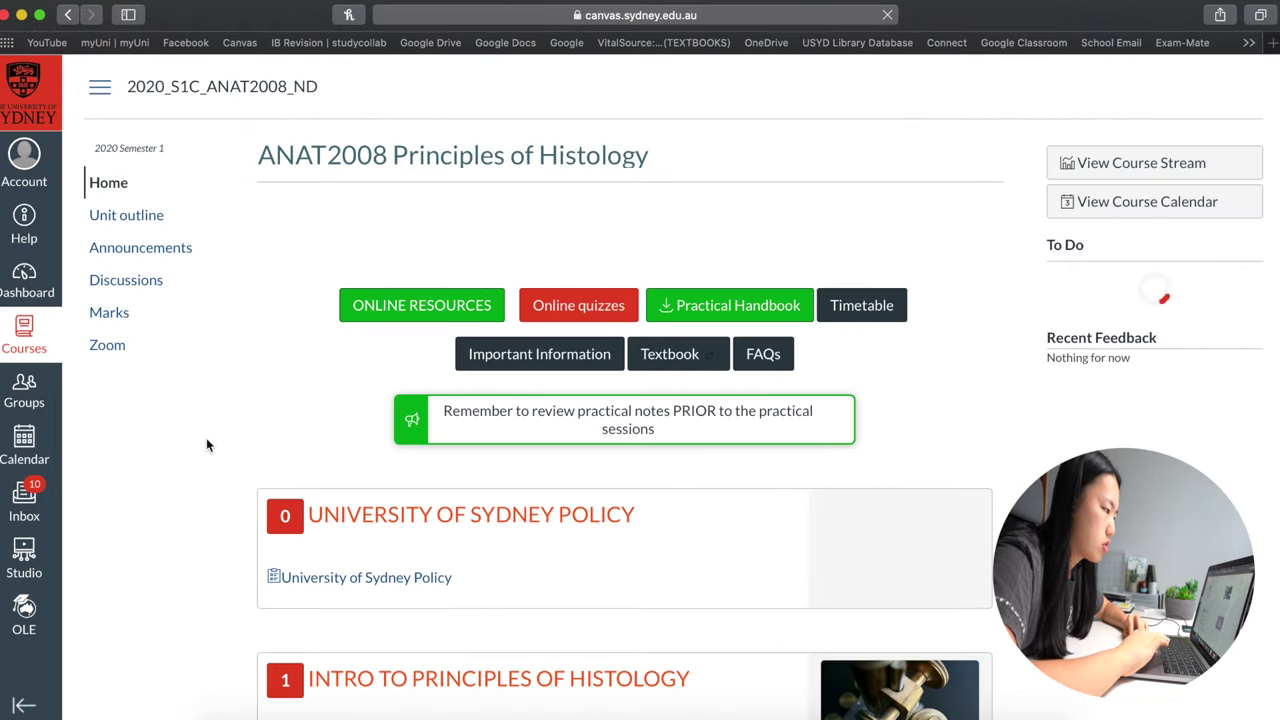
pyautogui.scroll(-10, 288, 474)
pyautogui.scroll(-10, 288, 481)
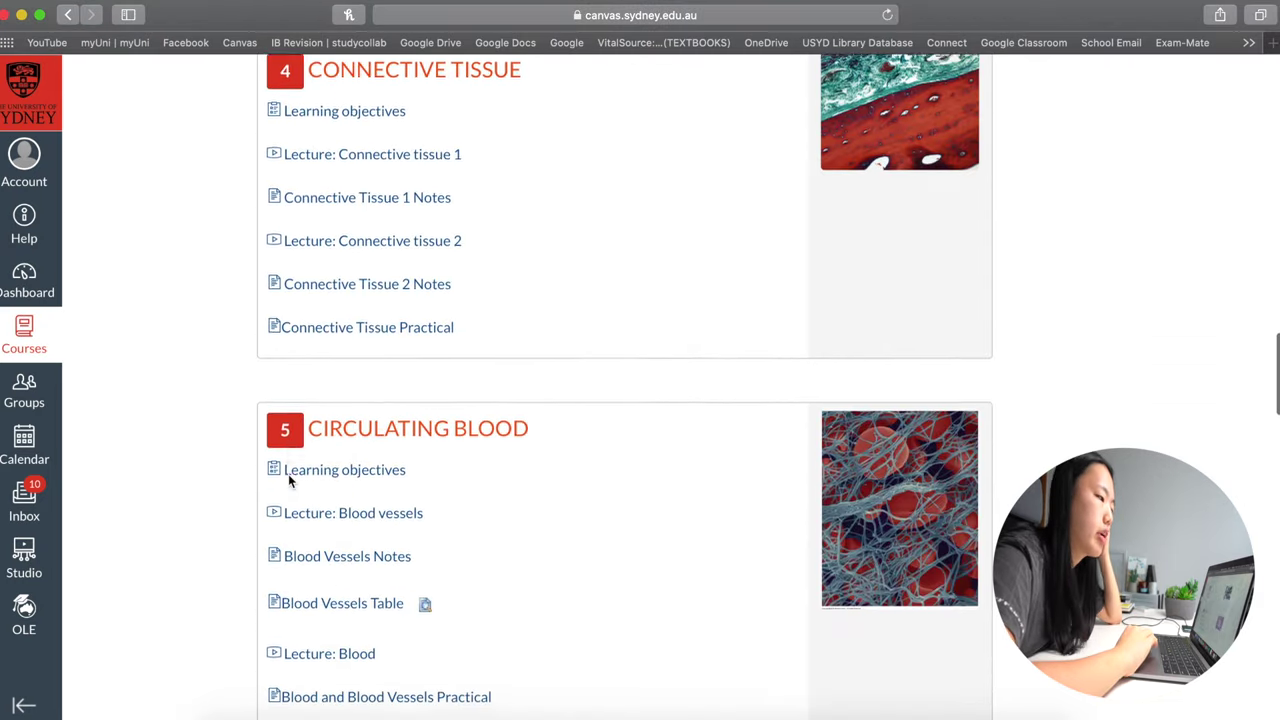
pyautogui.scroll(-6, 288, 474)
pyautogui.scroll(20, 288, 474)
pyautogui.scroll(-20, 289, 480)
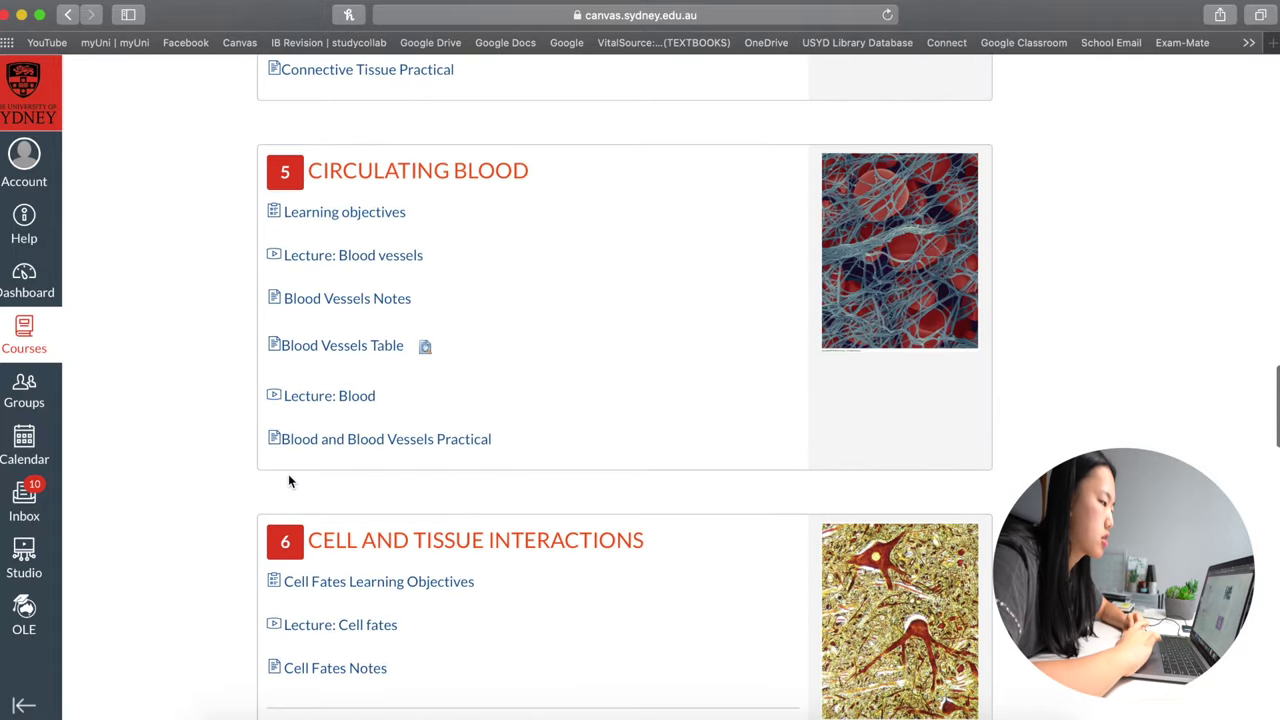
pyautogui.scroll(-3, 334, 408)
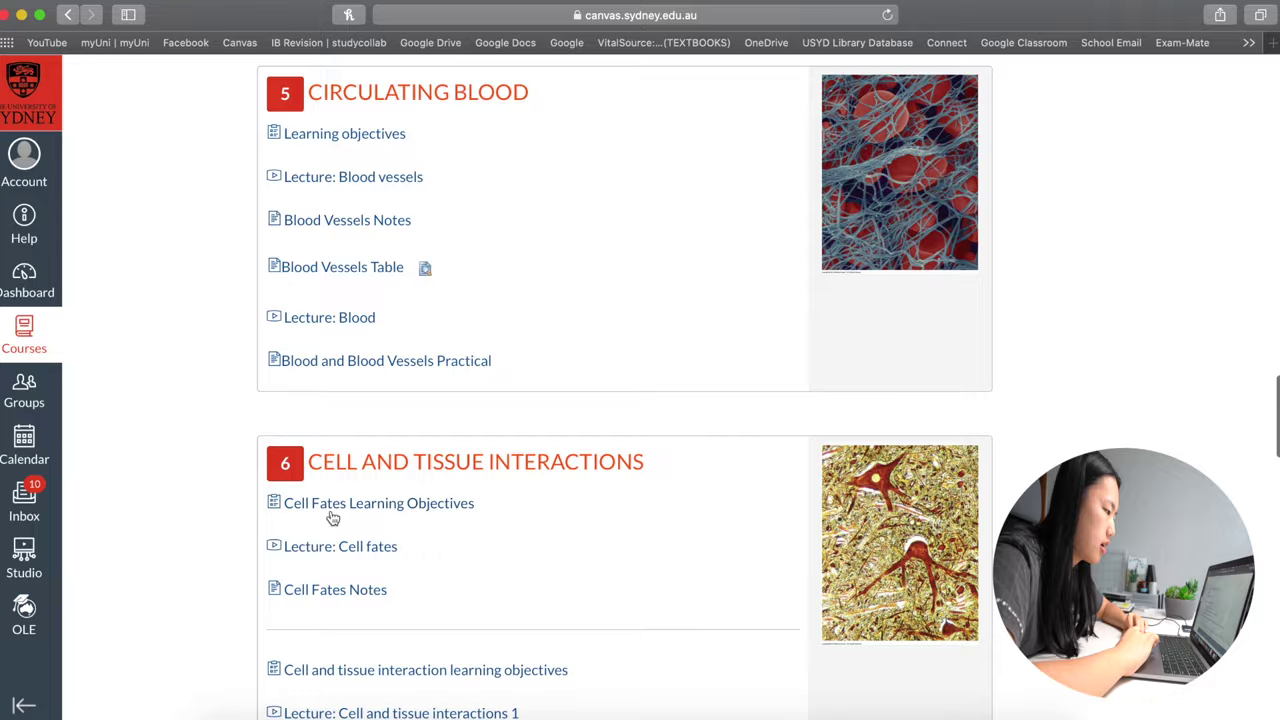
pyautogui.scroll(-10, 333, 518)
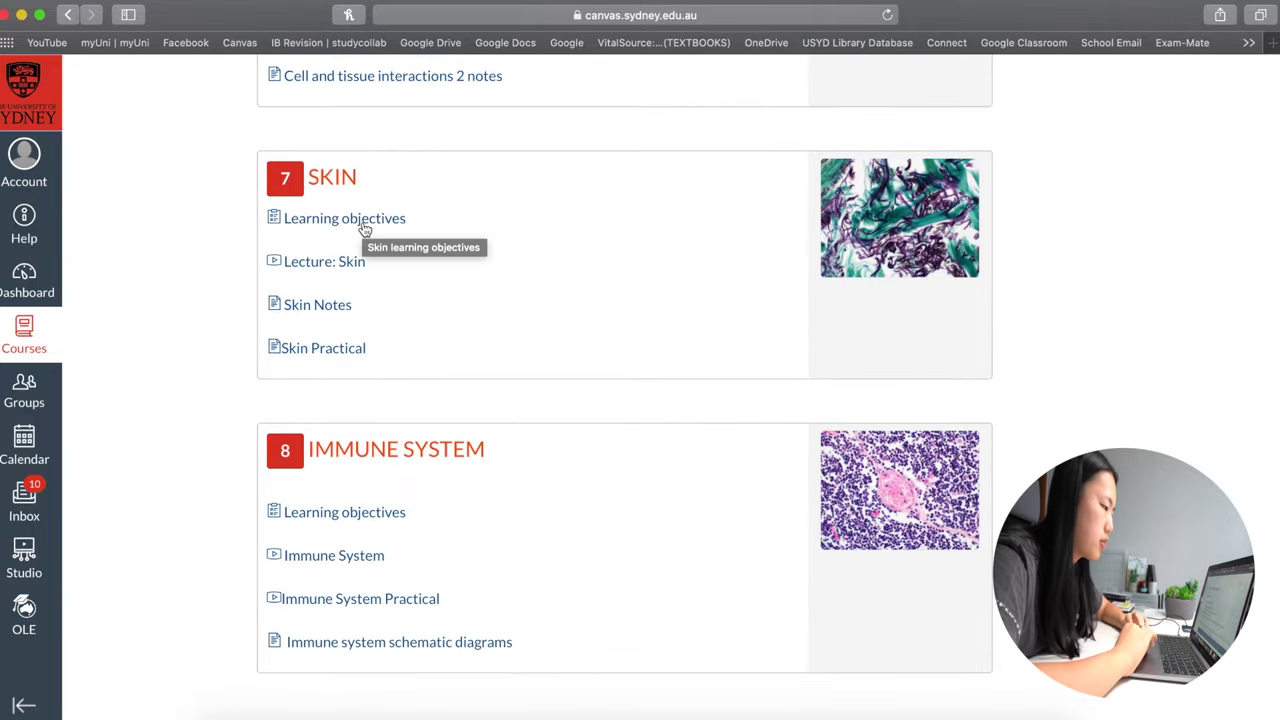
# Step: Open the learning objectives of the Skin module and read the lecture and practical objectives
pyautogui.click(325, 222)
pyautogui.moveTo(301, 401)
pyautogui.mouseDown()
pyautogui.moveTo(1050, 525)
pyautogui.moveTo(286, 437)
pyautogui.moveTo(282, 400)
pyautogui.mouseUp()
pyautogui.click(1050, 525)
pyautogui.click(399, 429)
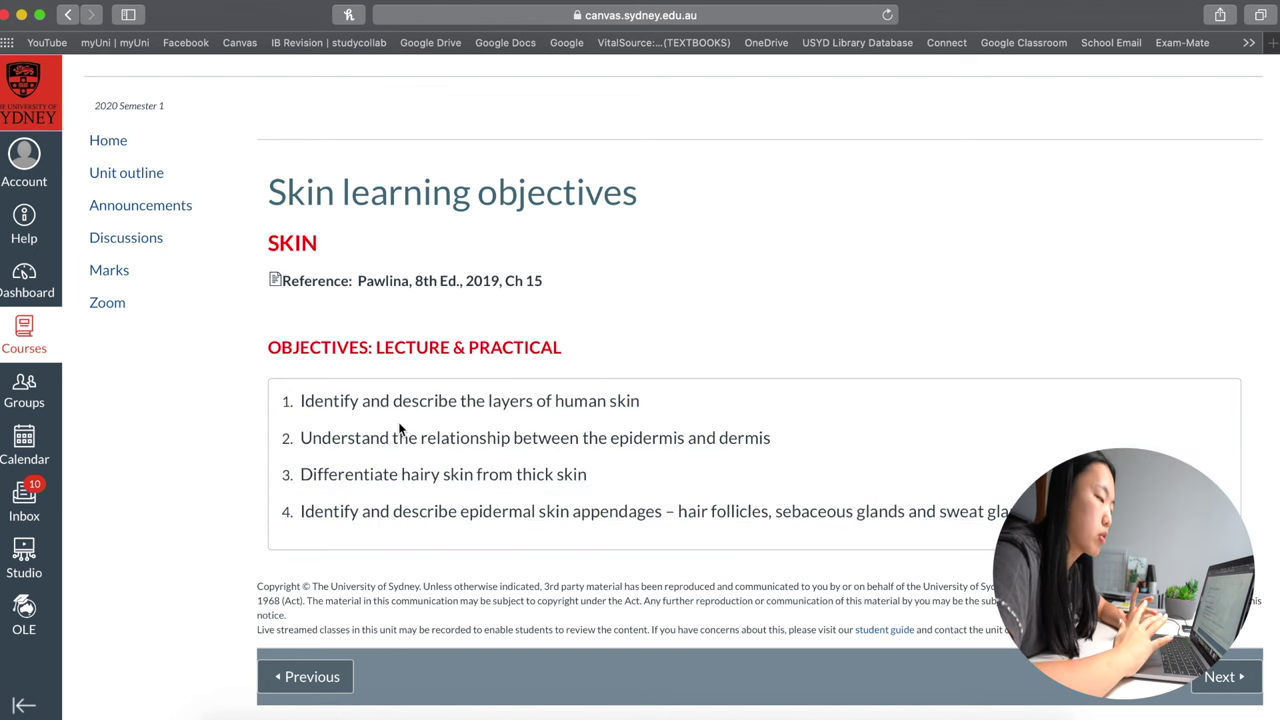
pyautogui.moveTo(391, 402); pyautogui.dragTo(383, 510)
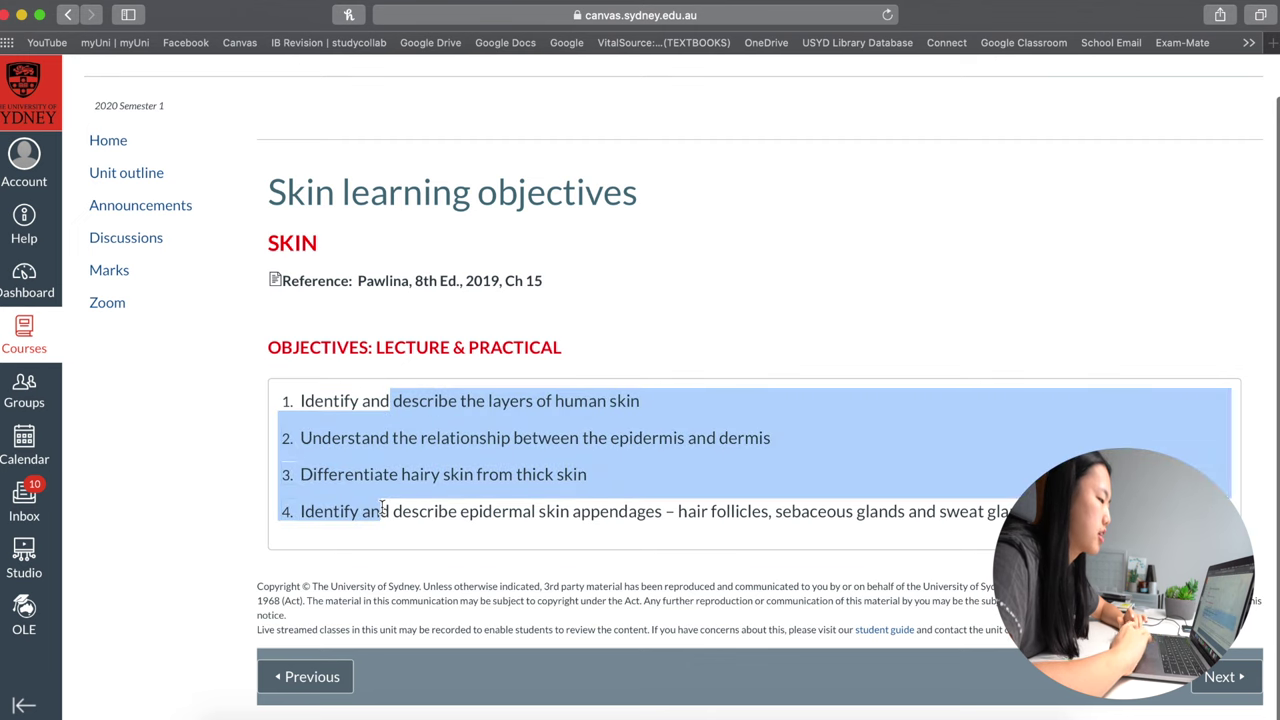
pyautogui.click(382, 508)
pyautogui.moveTo(317, 403); pyautogui.dragTo(594, 410)
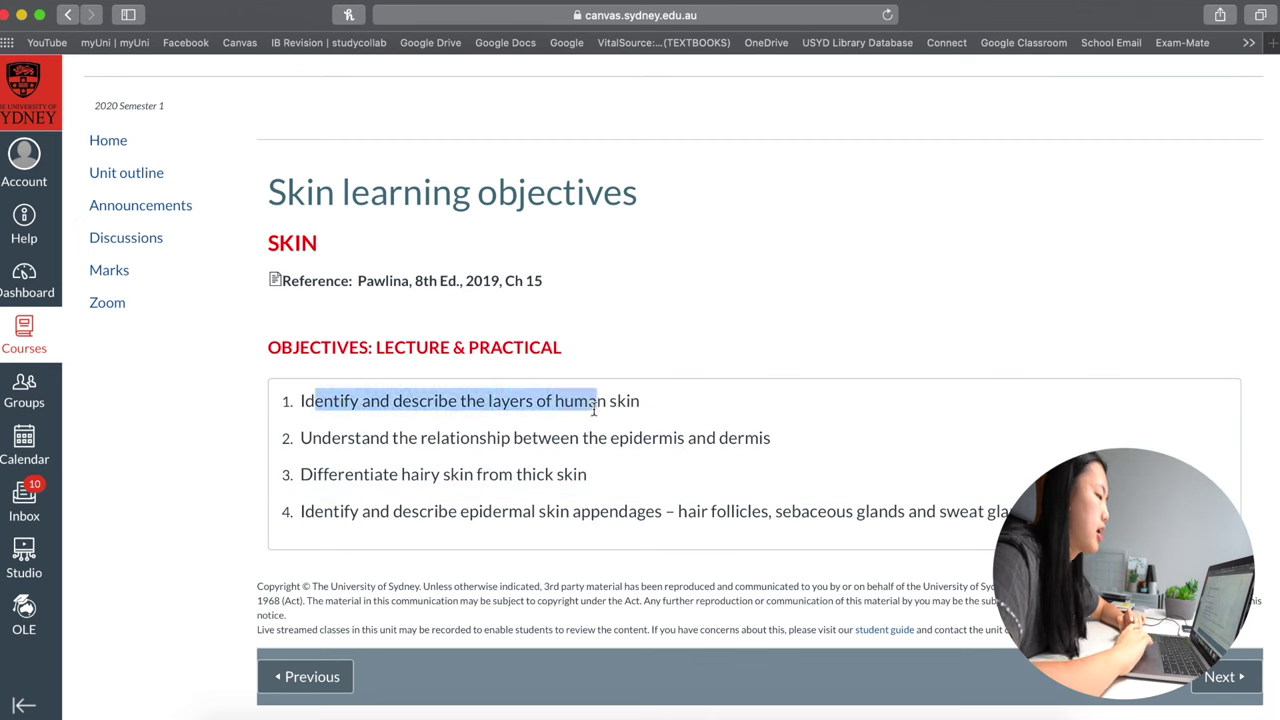
pyautogui.click(592, 408)
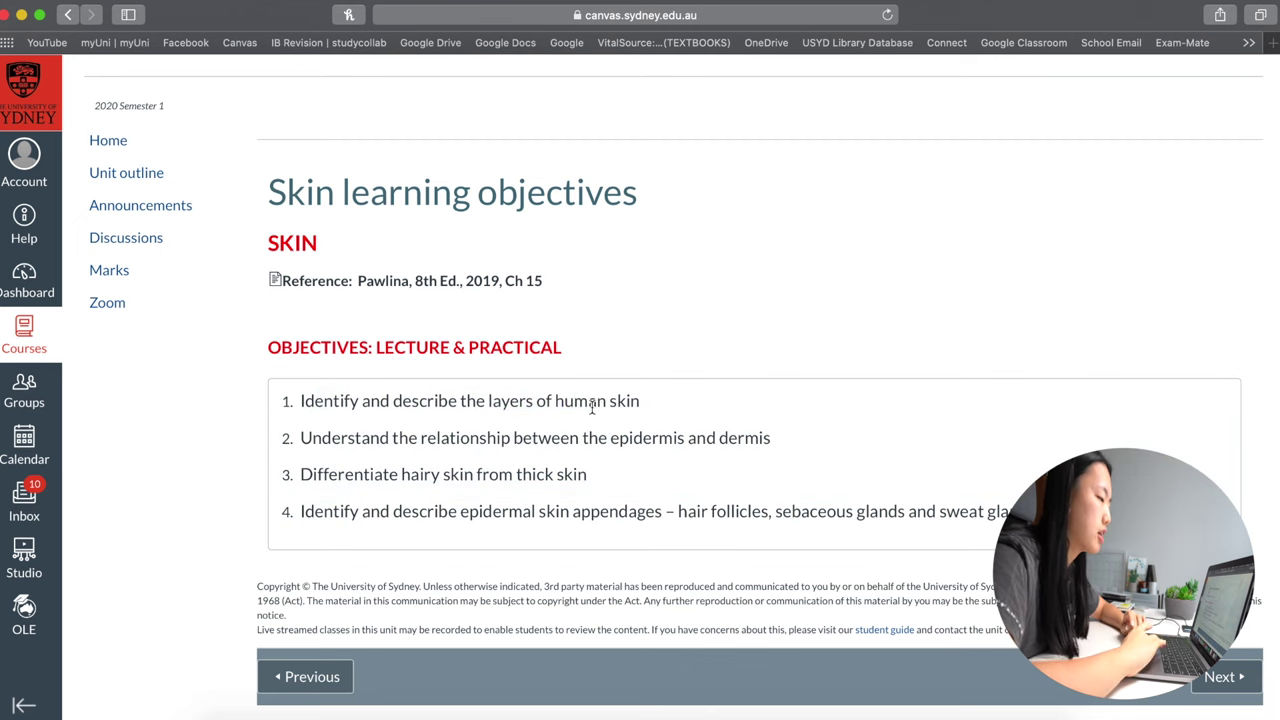
pyautogui.moveTo(653, 404); pyautogui.dragTo(317, 404)
pyautogui.click(366, 512)
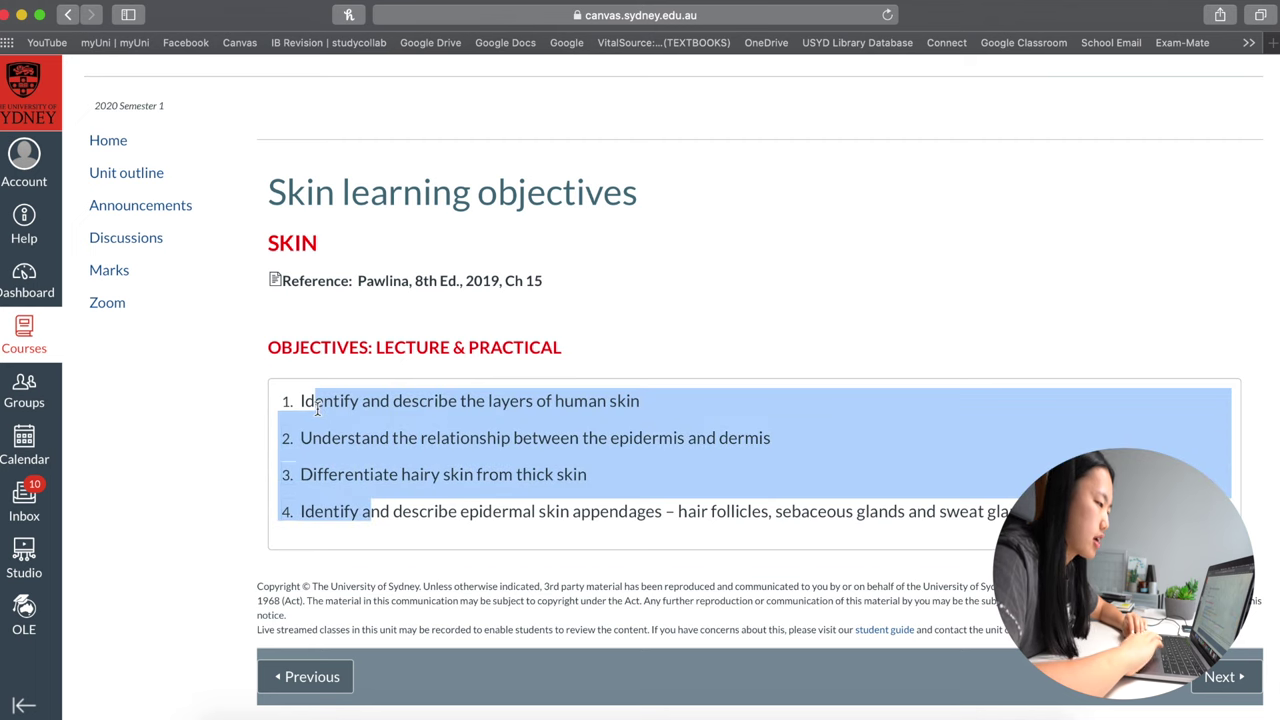
pyautogui.click(317, 404)
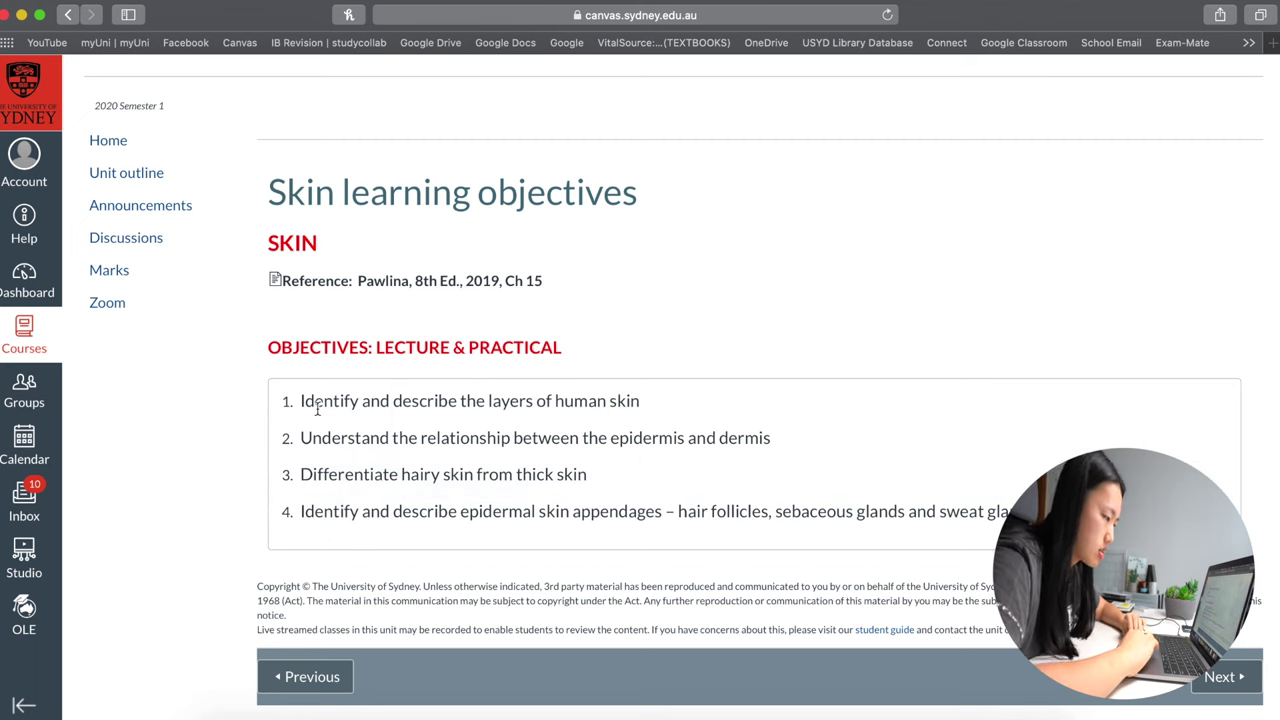
pyautogui.moveTo(317, 393); pyautogui.dragTo(541, 530)
pyautogui.click(541, 530)
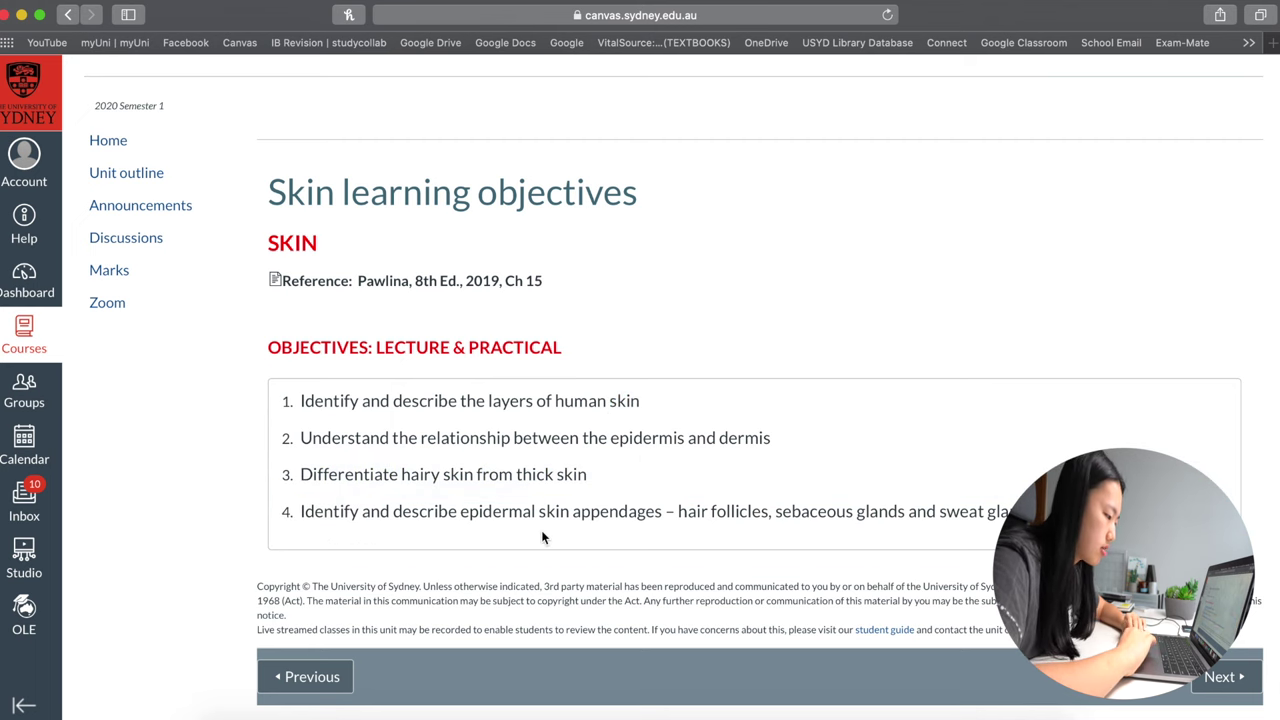
pyautogui.moveTo(304, 408); pyautogui.dragTo(687, 437)
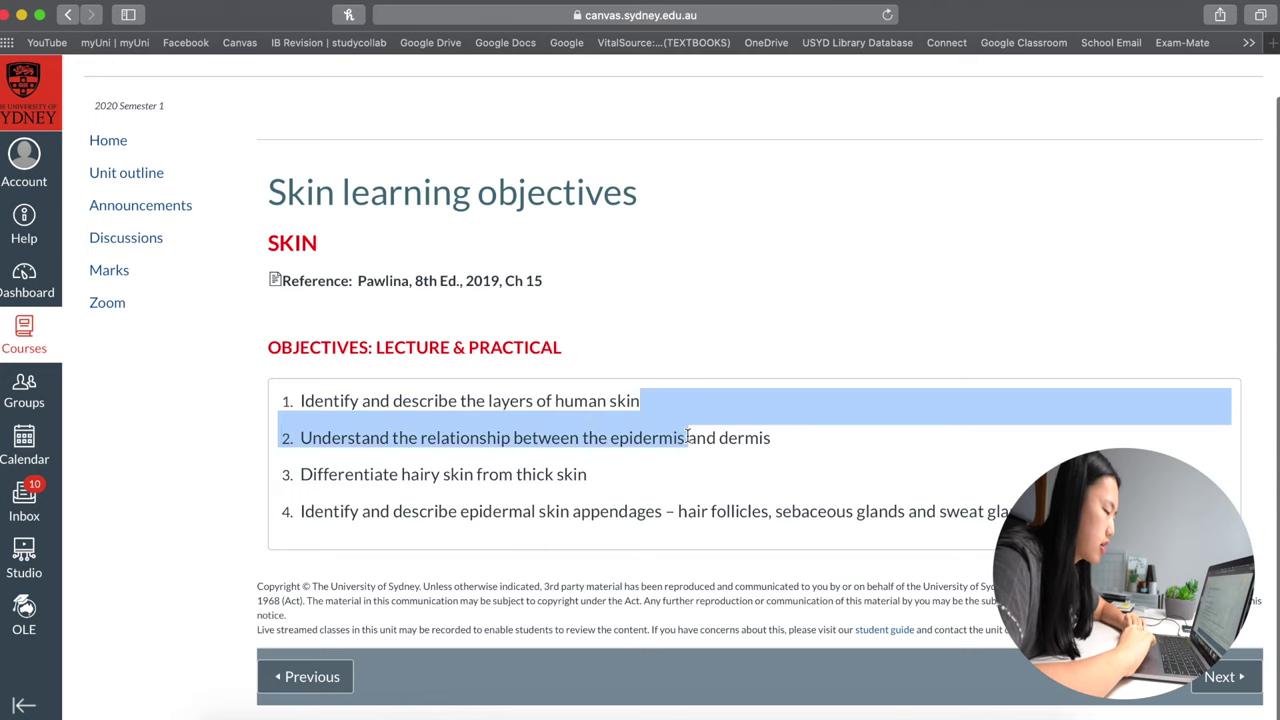
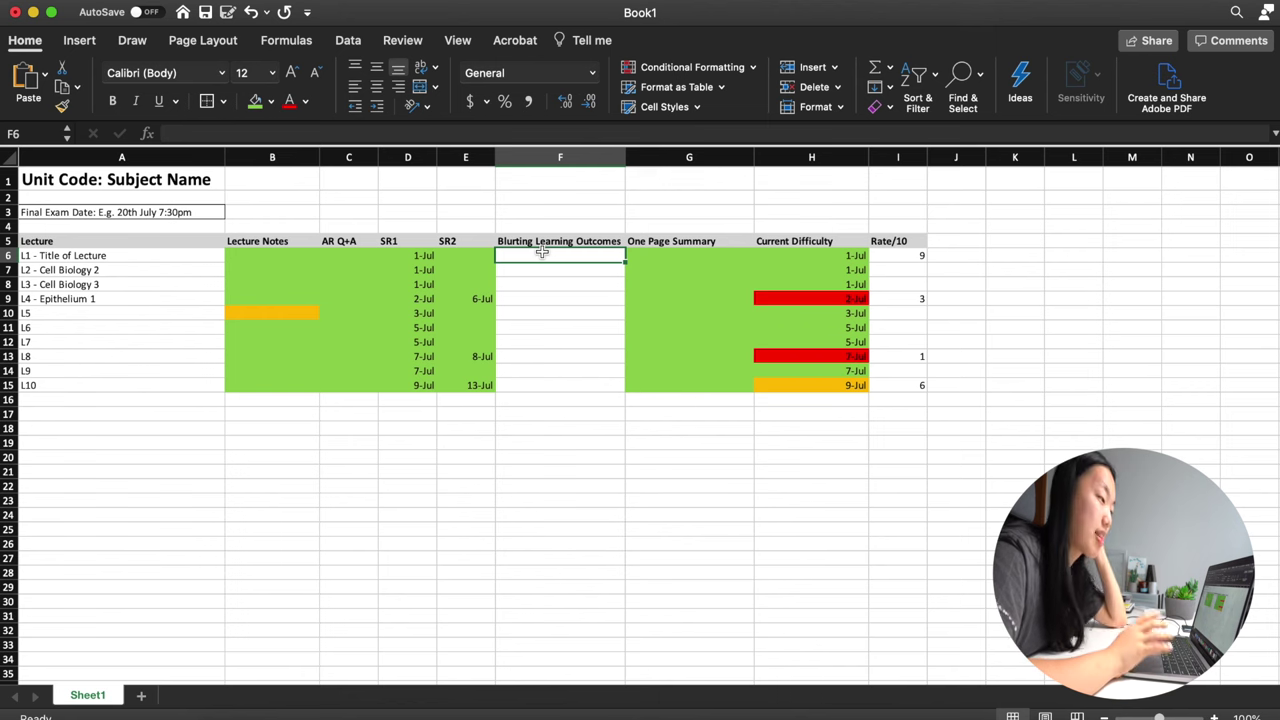
# Step: Select L1's AR Q+A cell (C6), switch to Notion and view the plasma membrane questions in the L1: Cell Biology 1 notes
pyautogui.click(345, 258)
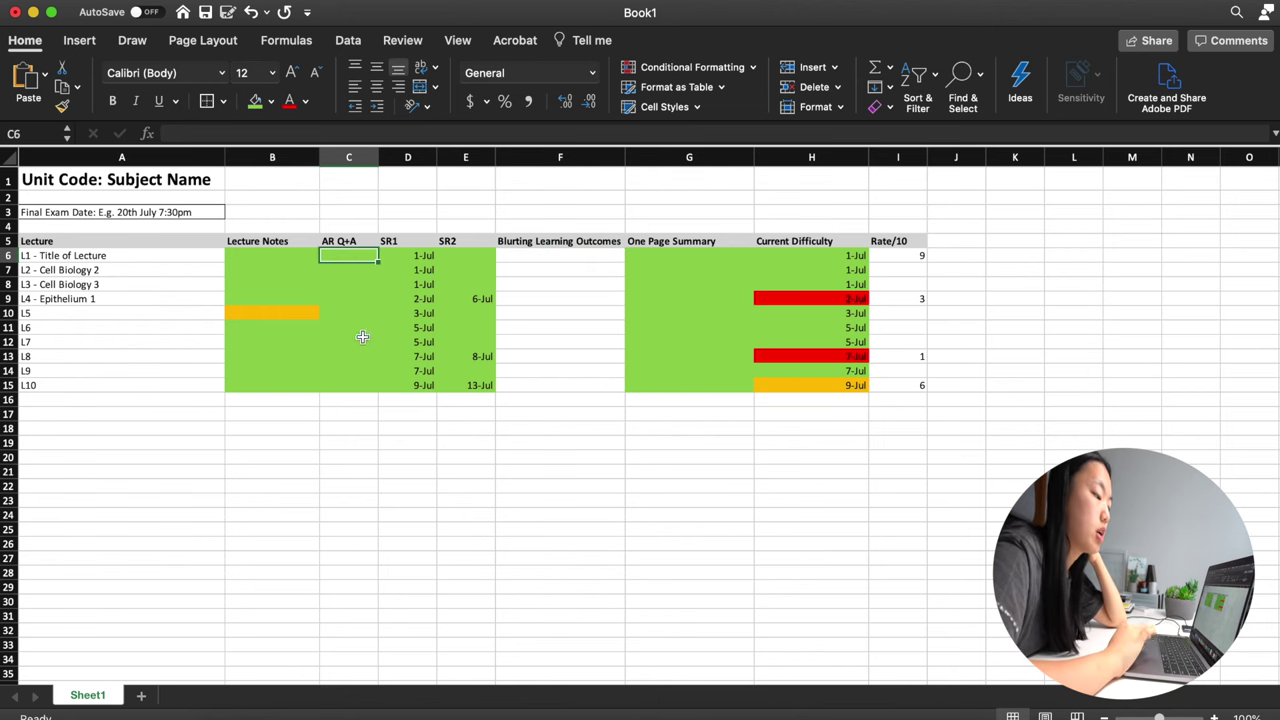
pyautogui.press('super+space')
pyautogui.write('no')
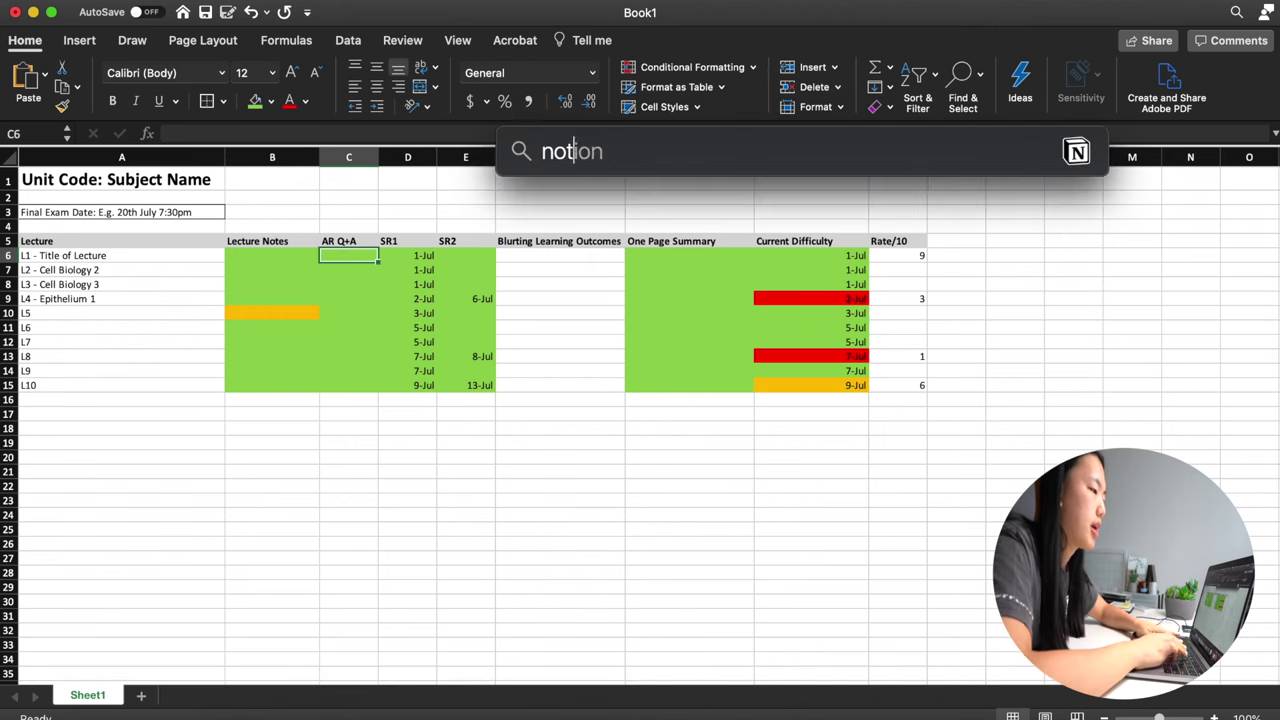
pyautogui.press('Return')
pyautogui.scroll(5, 580, 375)
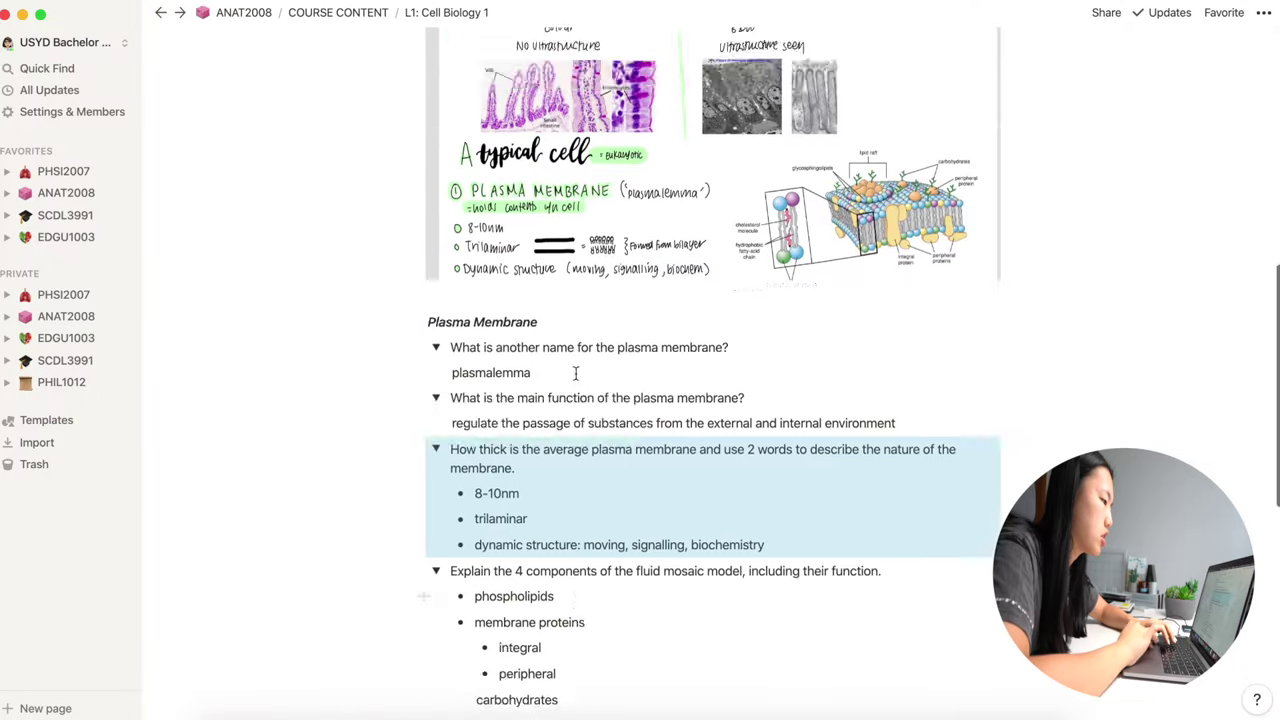
# Step: Read through the plasma membrane questions and collapse all the question toggles on the L1: Cell Biology 1 page
pyautogui.scroll(-10, 334, 577)
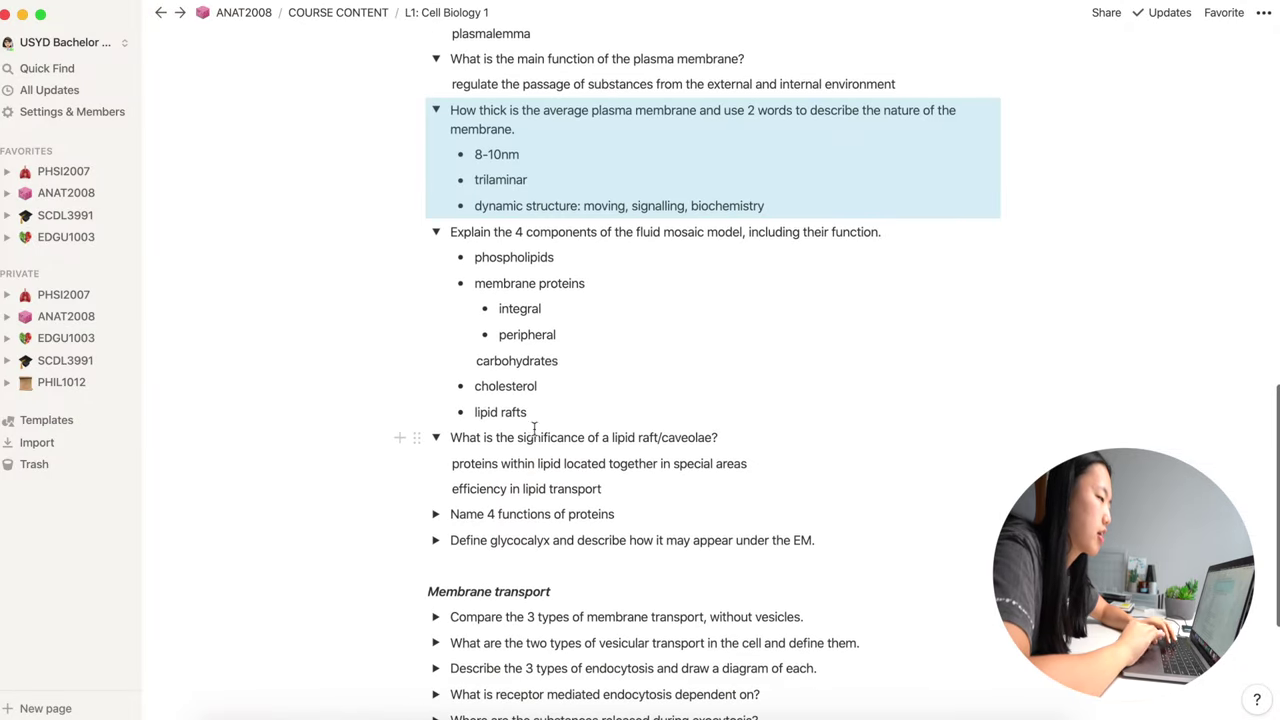
pyautogui.scroll(1, 552, 360)
pyautogui.click(532, 238)
pyautogui.press('super+a')
pyautogui.press('super+a')
pyautogui.press('super+alt+t')
pyautogui.scroll(3, 463, 183)
pyautogui.click(522, 279)
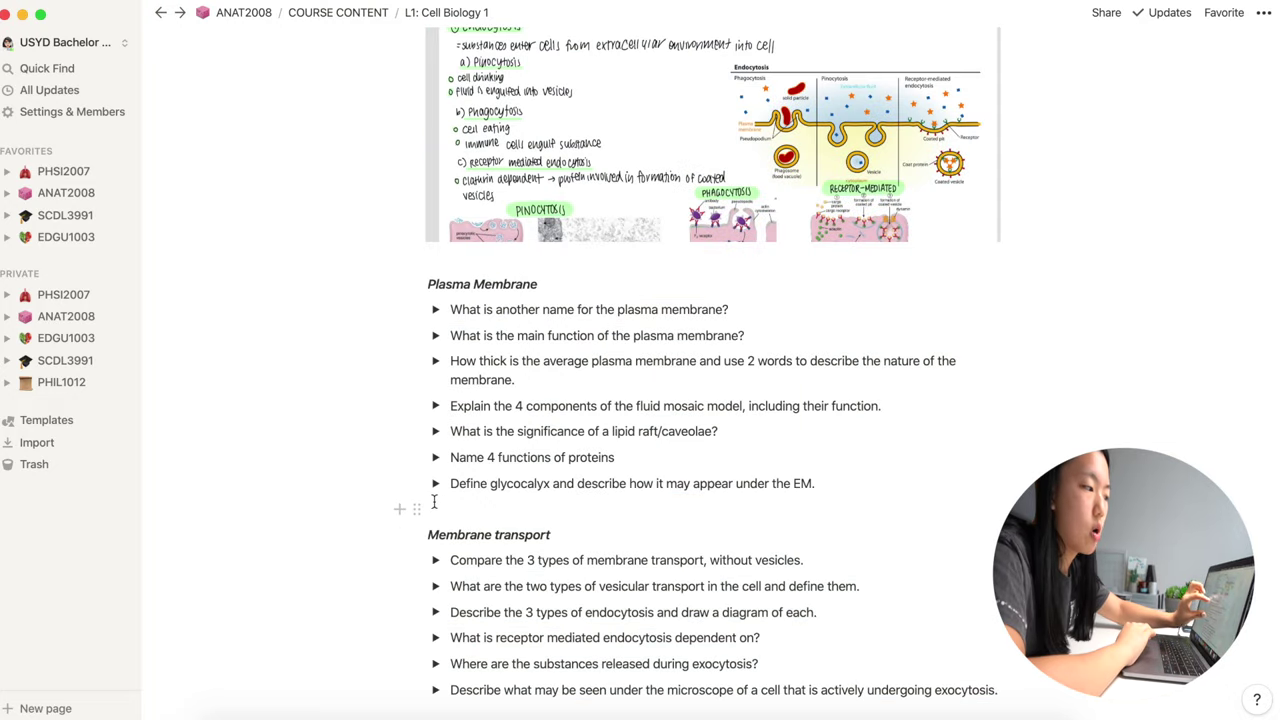
# Step: Review the collapsed list of Plasma Membrane questions below the lecture images
pyautogui.moveTo(455, 312); pyautogui.dragTo(711, 460)
pyautogui.click(711, 460)
pyautogui.scroll(2, 493, 137)
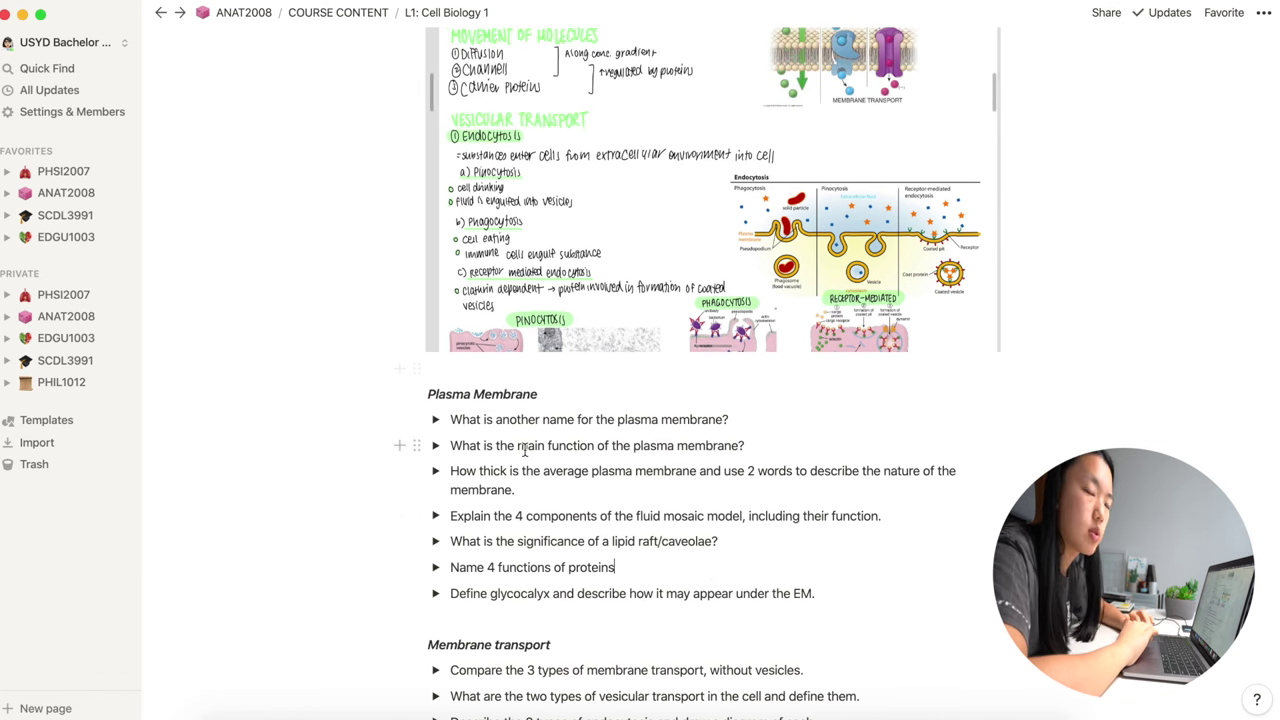
pyautogui.scroll(-1, 400, 449)
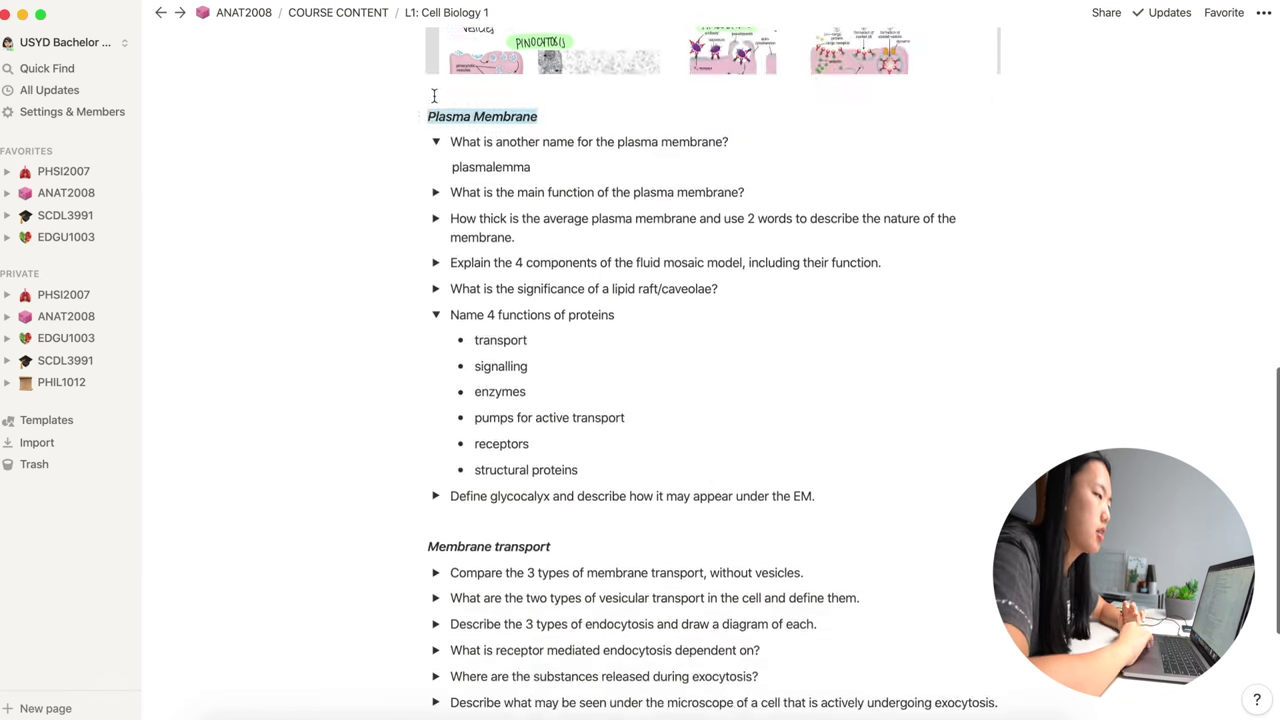
# Step: Examine the Plasma Membrane heading, its questions and the answers on the membrane's other name and the functions of proteins
pyautogui.moveTo(434, 94); pyautogui.dragTo(449, 114)
pyautogui.click(583, 181)
pyautogui.moveTo(541, 148); pyautogui.dragTo(405, 149)
pyautogui.click(582, 177)
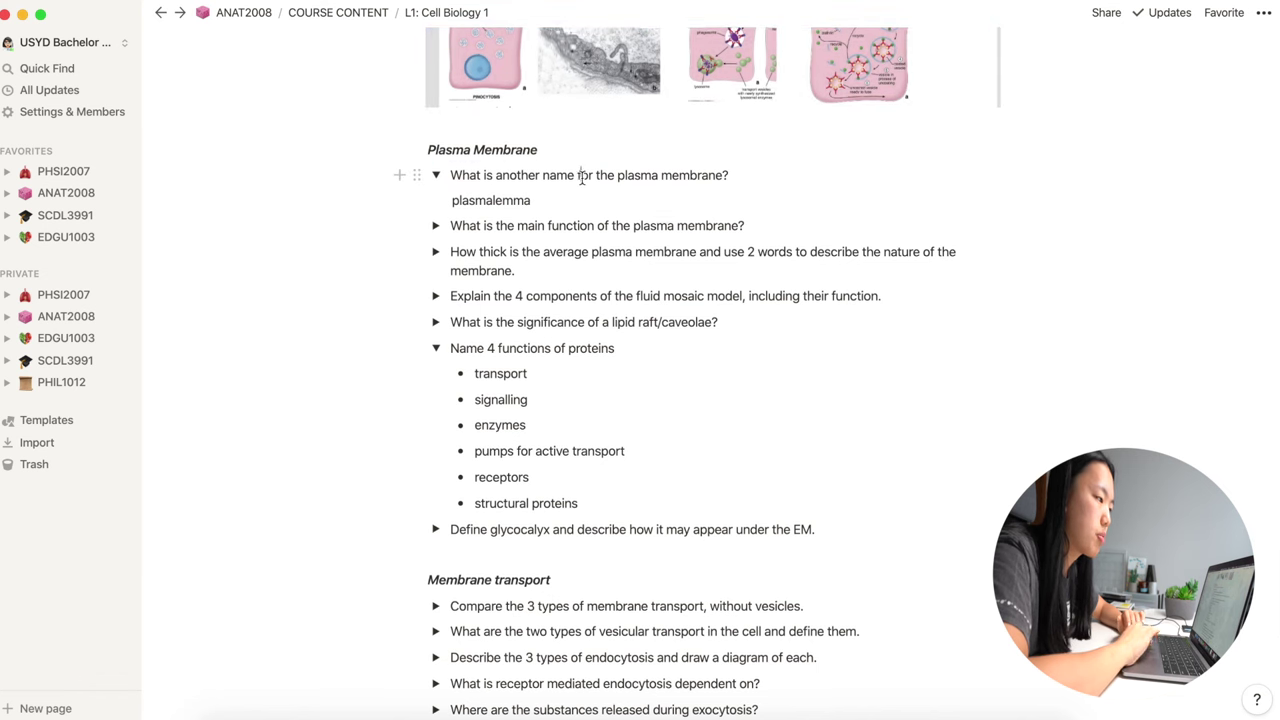
pyautogui.scroll(3, 582, 178)
pyautogui.scroll(-2, 582, 178)
pyautogui.scroll(-3, 580, 240)
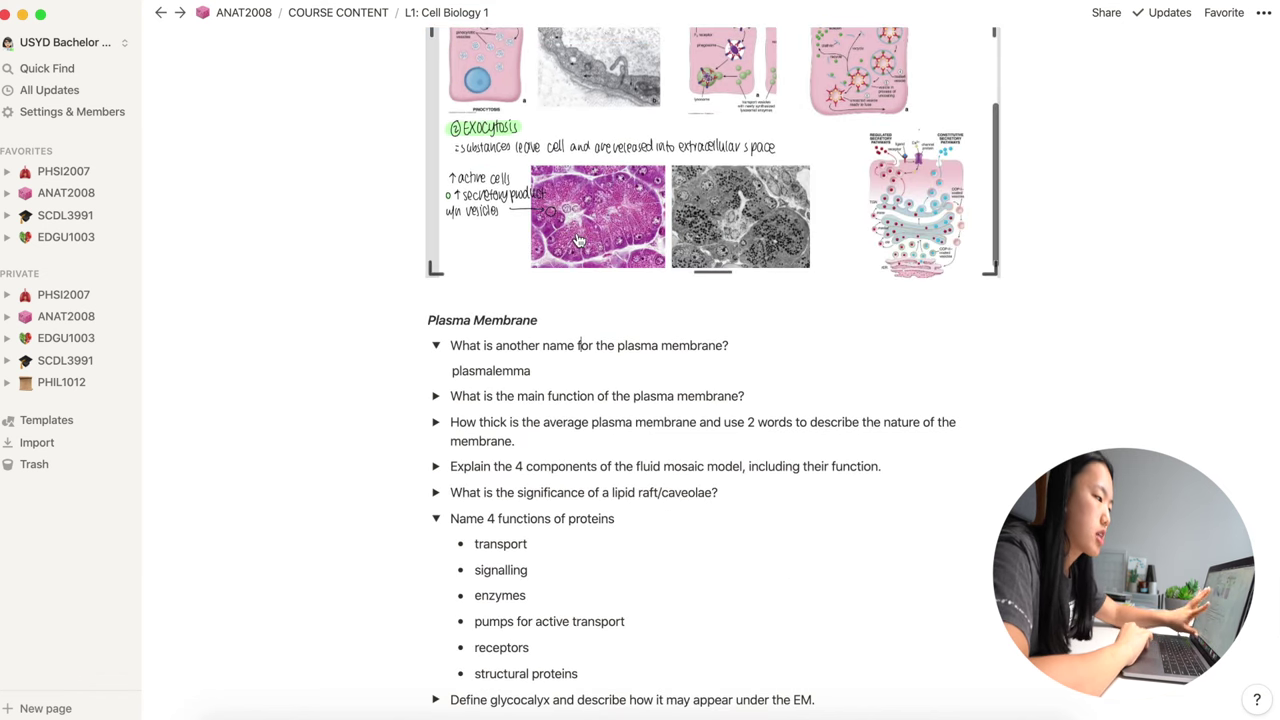
pyautogui.moveTo(506, 316); pyautogui.dragTo(489, 598)
pyautogui.scroll(3, 489, 598)
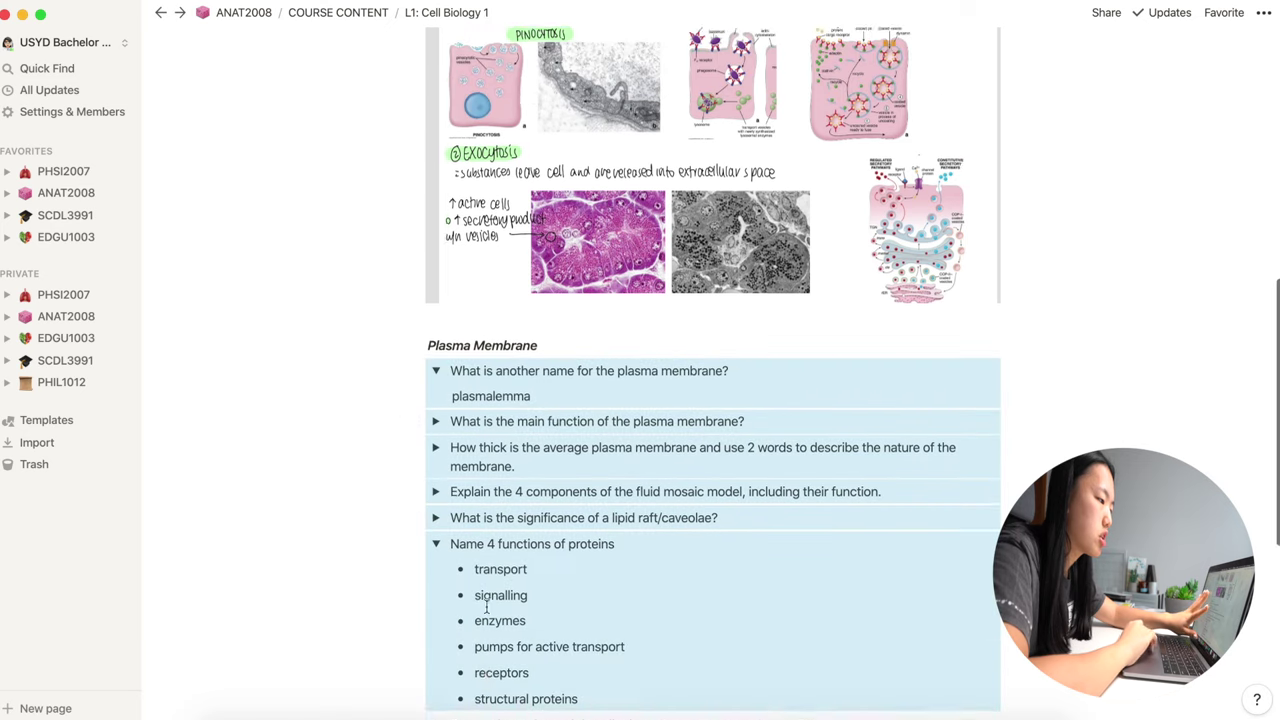
pyautogui.scroll(-3, 519, 477)
pyautogui.click(519, 477)
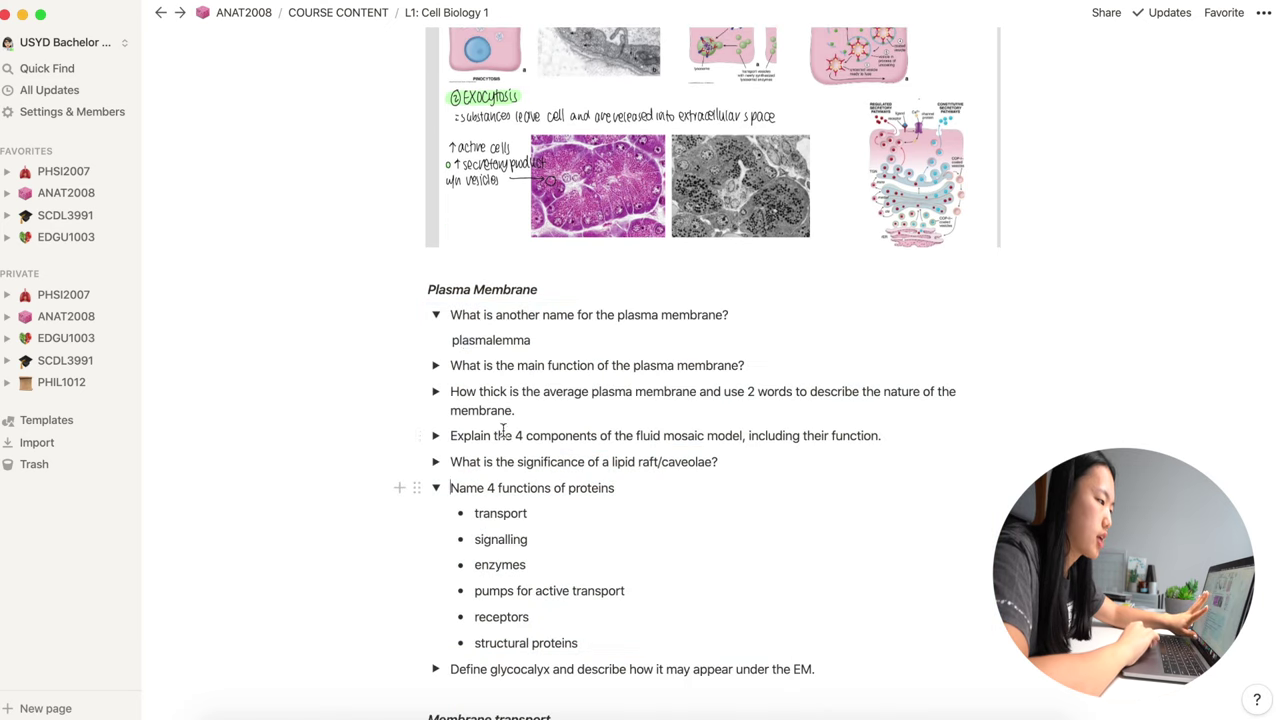
# Step: Collapse the answers to the plasma membrane's other name and the "Name 4 functions of proteins" questions
pyautogui.click(437, 316)
pyautogui.click(437, 463)
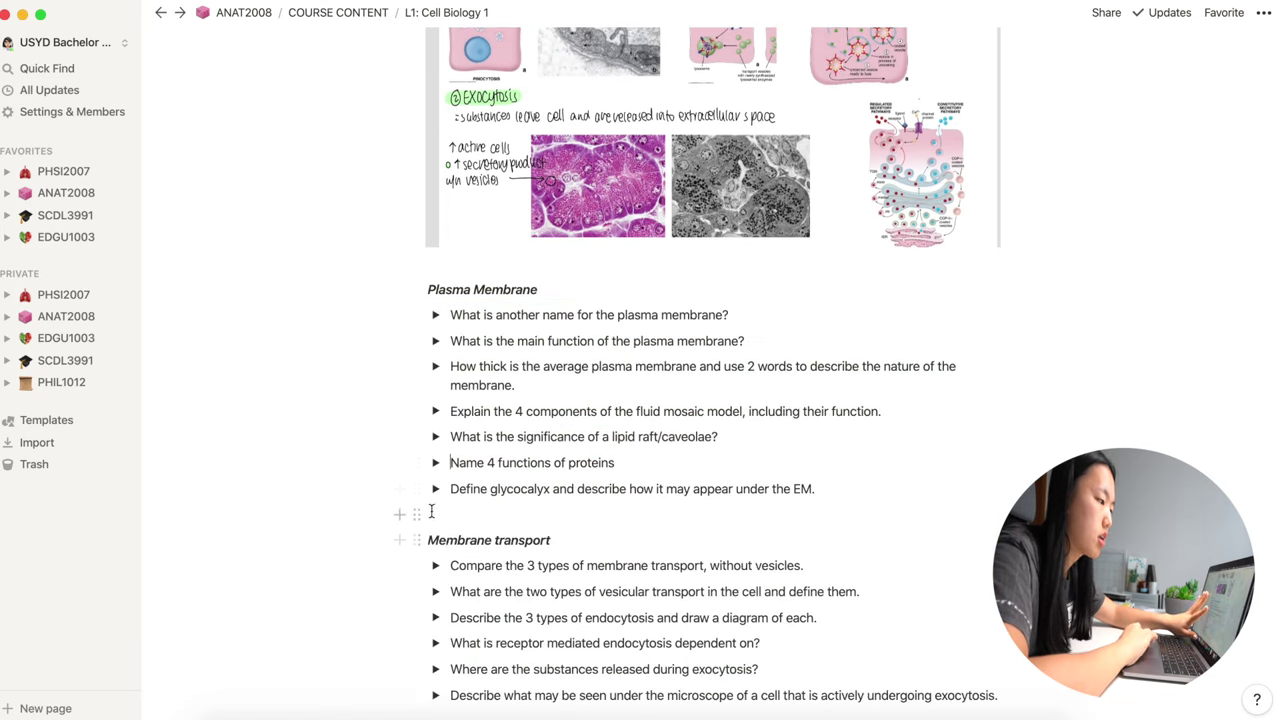
pyautogui.scroll(-2, 431, 512)
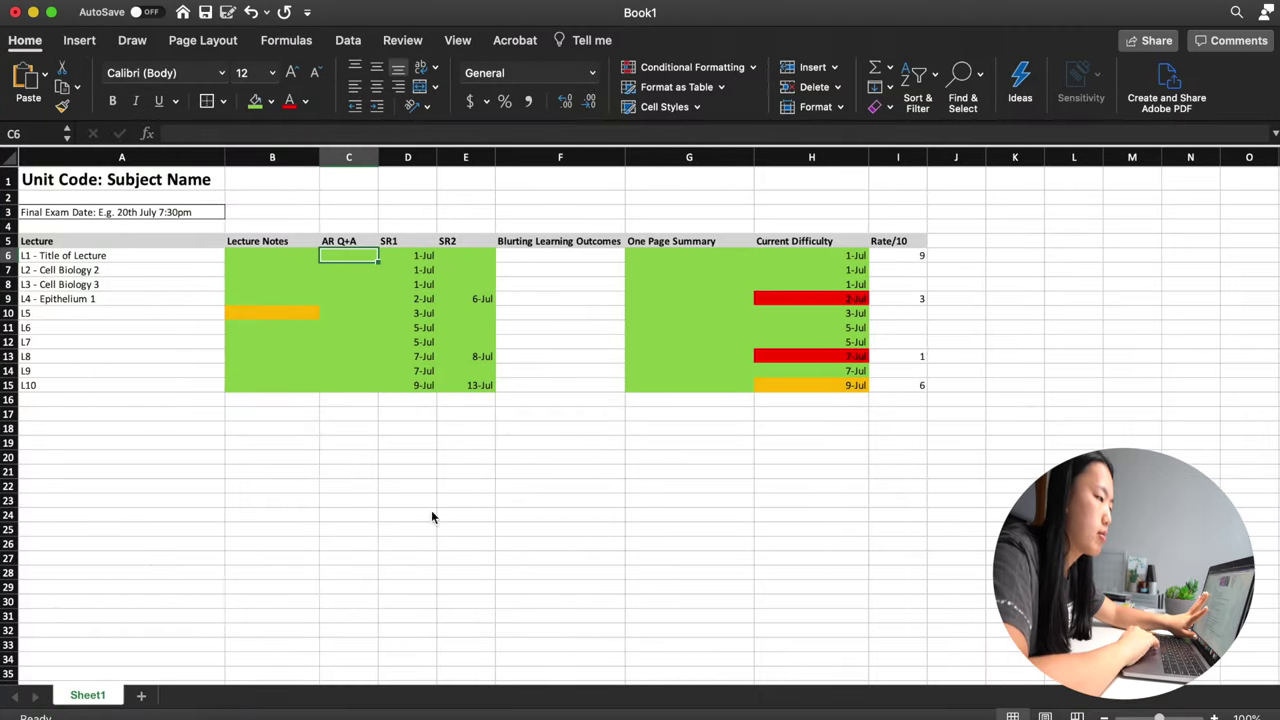
# Step: Leave the Book1 tracker, search the computer for "exam revision" and open the Exam Revision Planner workbook
pyautogui.click(560, 255)
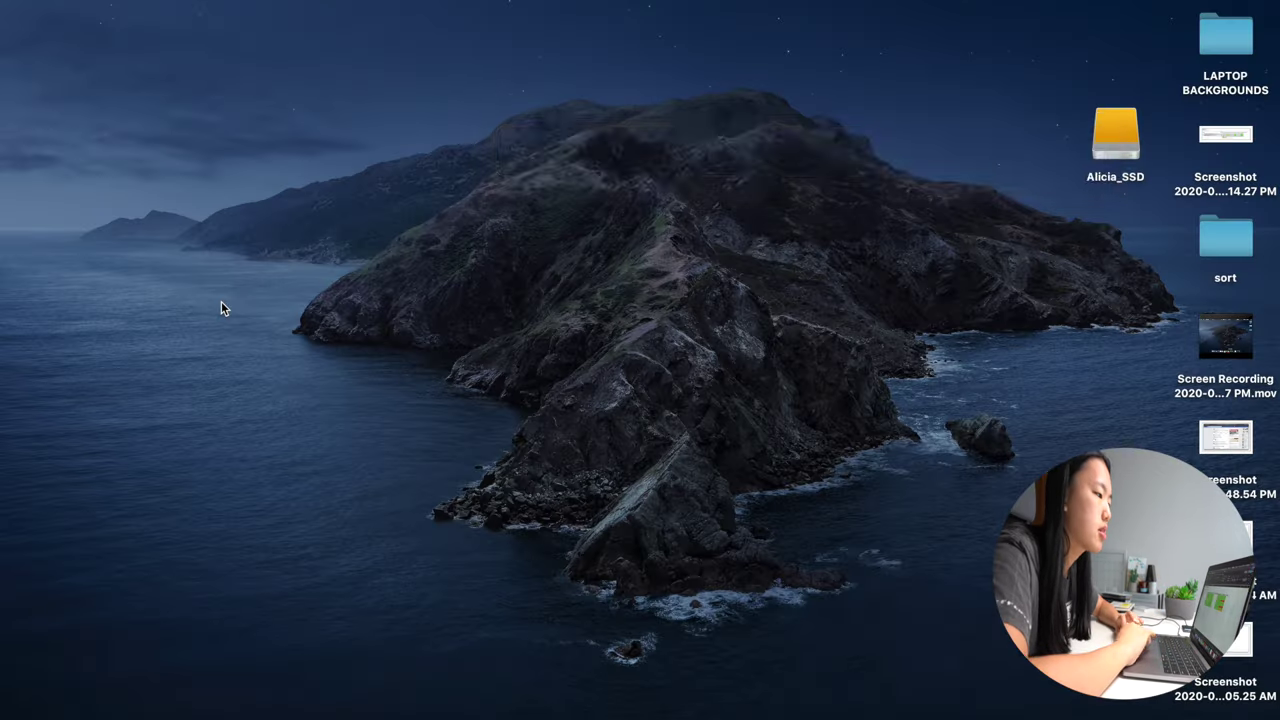
pyautogui.press('super+space')
pyautogui.write('exam')
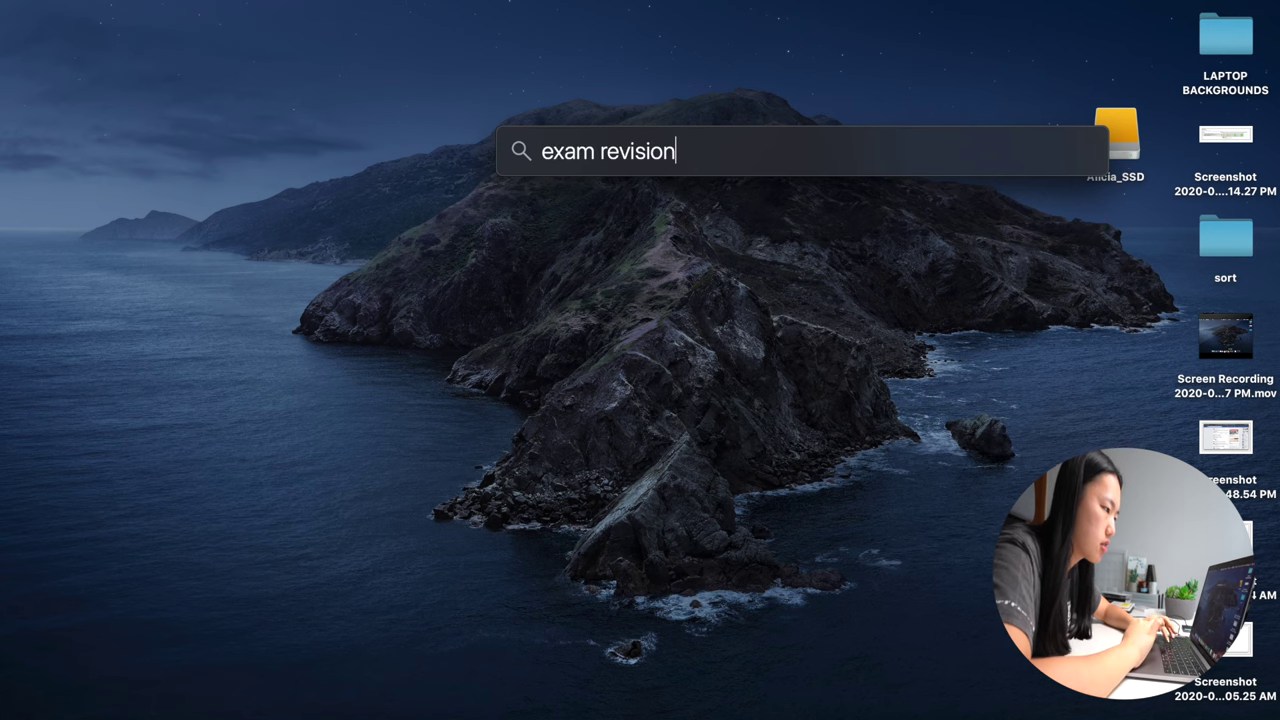
pyautogui.press('Return')
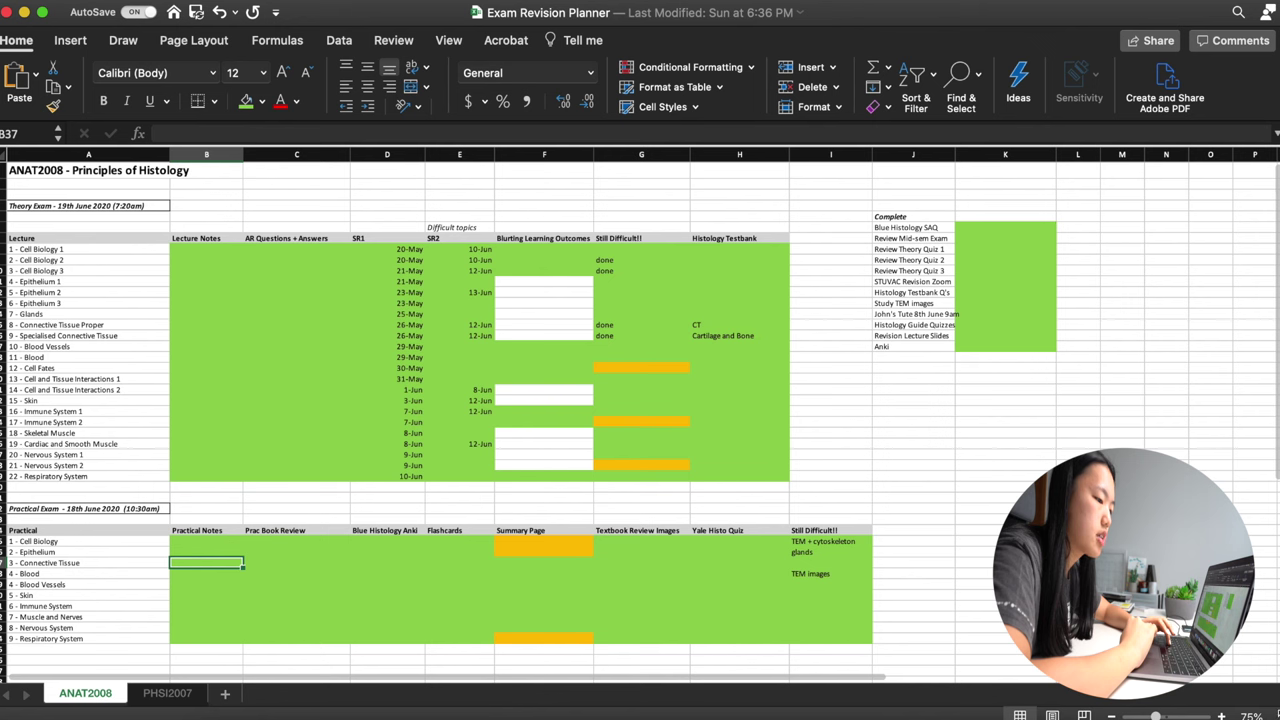
# Step: Look over the planner by comparing the ANAT2008 sheet with the PHSI2007 sheet, ending on ANAT2008
pyautogui.scroll(-1, 55, 272)
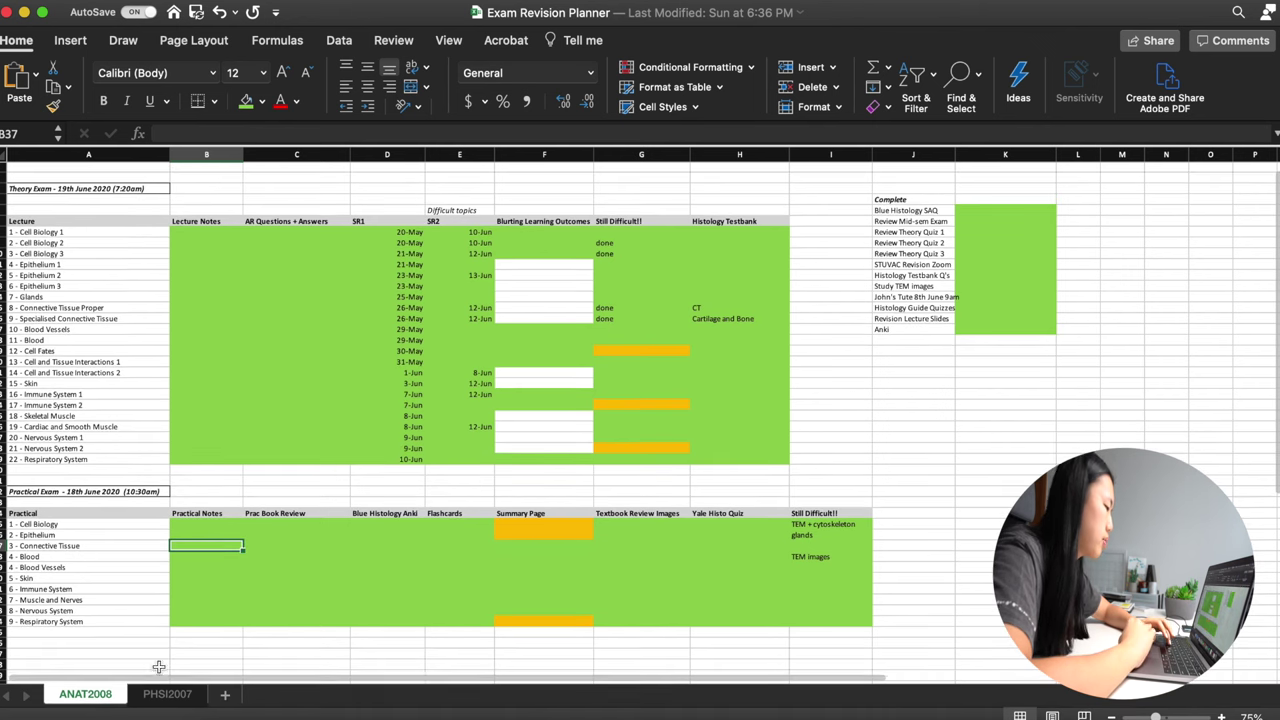
pyautogui.click(167, 697)
pyautogui.click(92, 704)
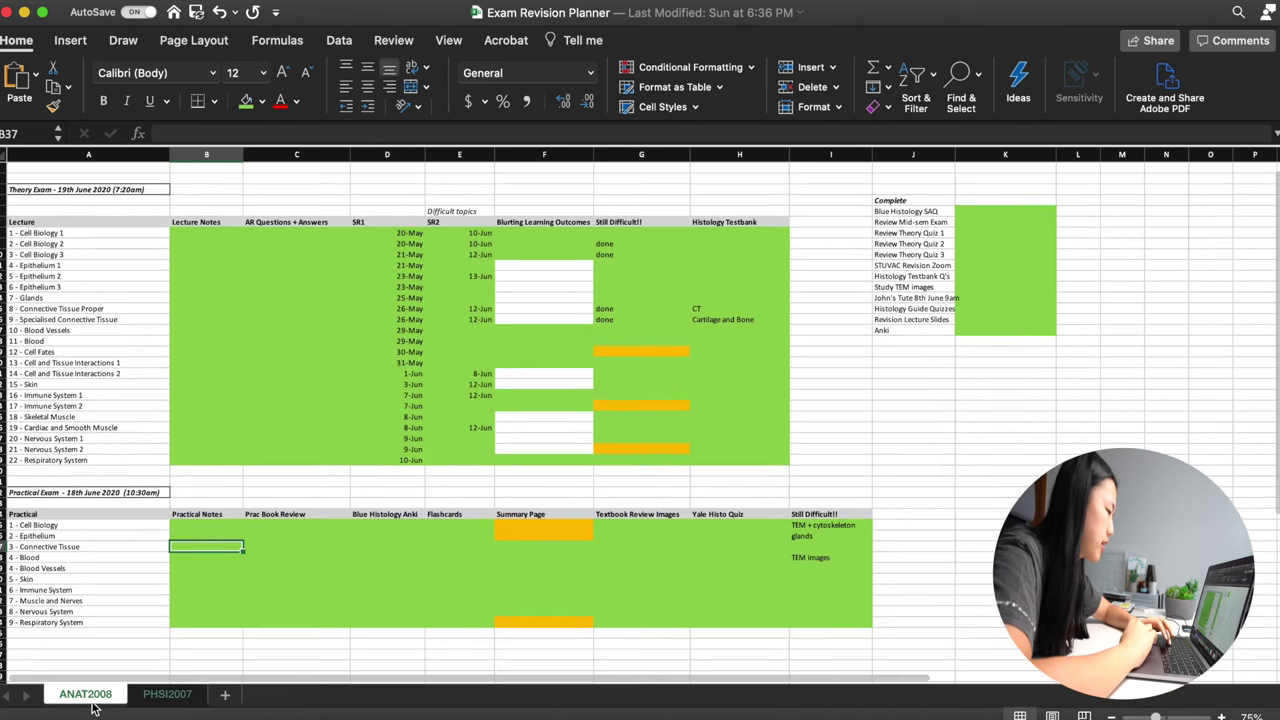
pyautogui.click(168, 696)
pyautogui.click(98, 697)
pyautogui.scroll(1, 186, 403)
pyautogui.hscroll(-2, 186, 403)
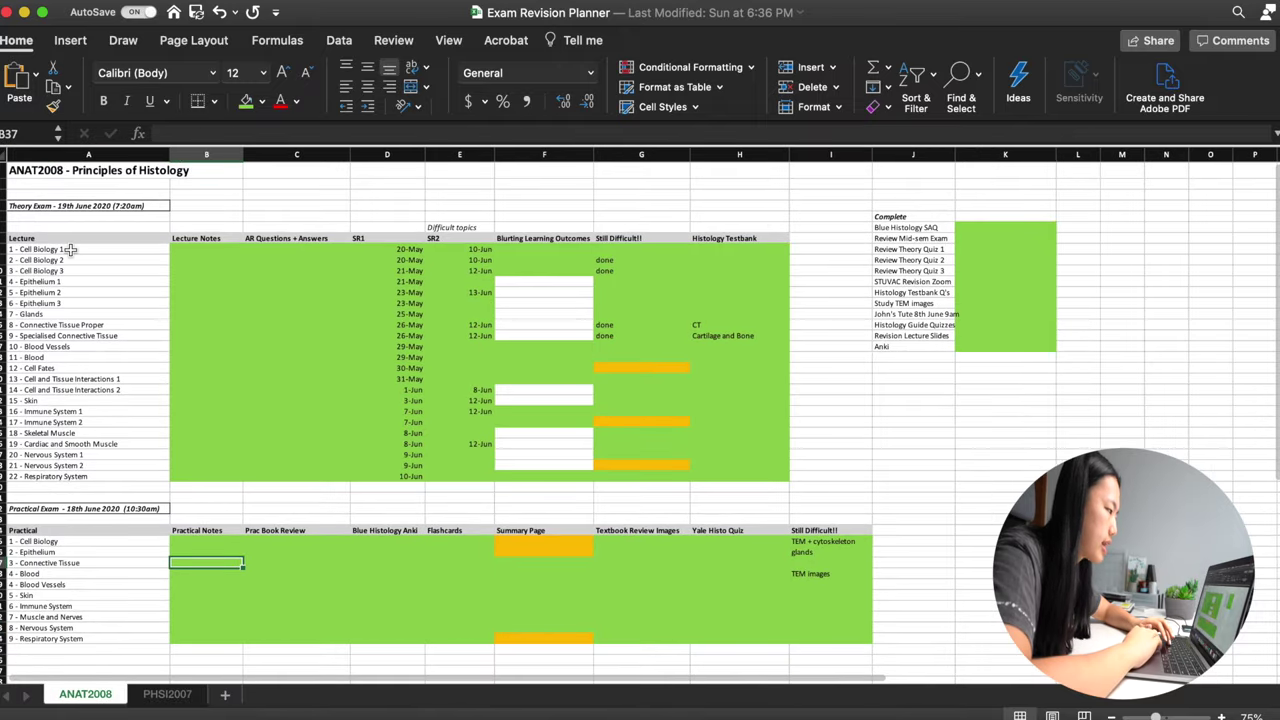
# Step: Examine the lecture lists on the ANAT2008 and PHSI2007 sheets, highlighting each list from first to last lecture
pyautogui.click(71, 249)
pyautogui.press('Down')
pyautogui.press('Down')
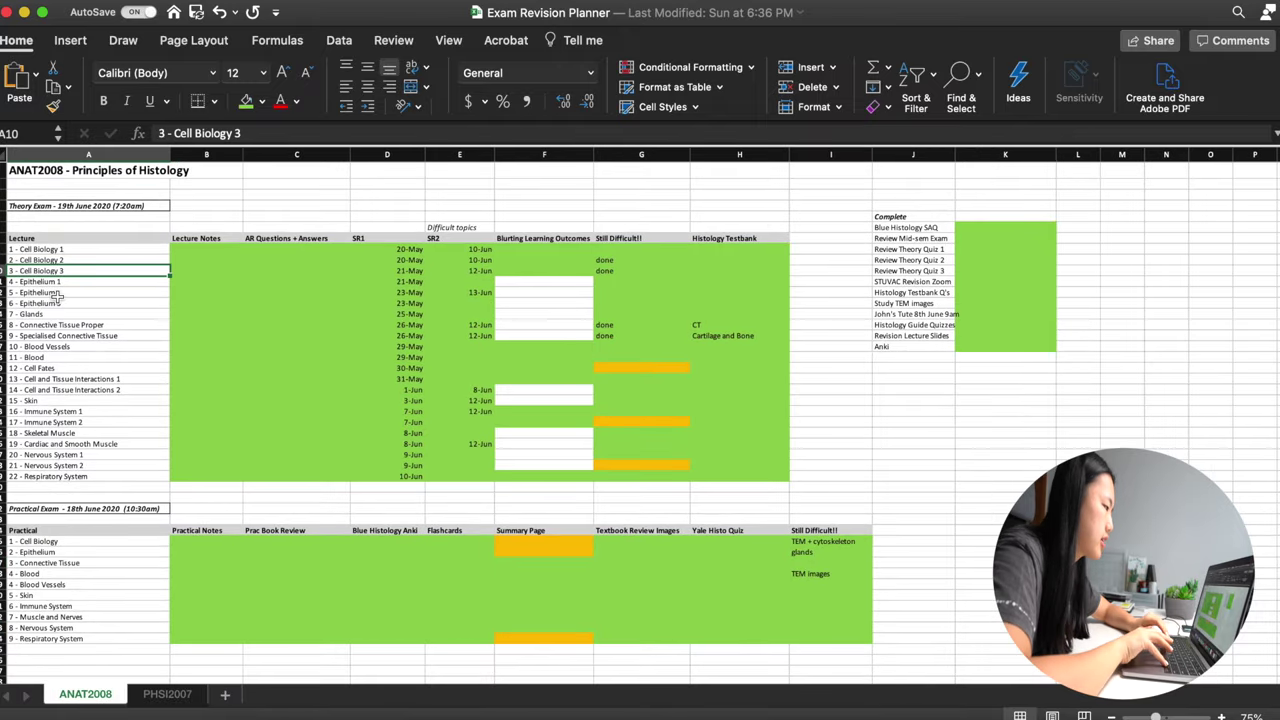
pyautogui.moveTo(48, 254); pyautogui.dragTo(56, 476)
pyautogui.click(55, 497)
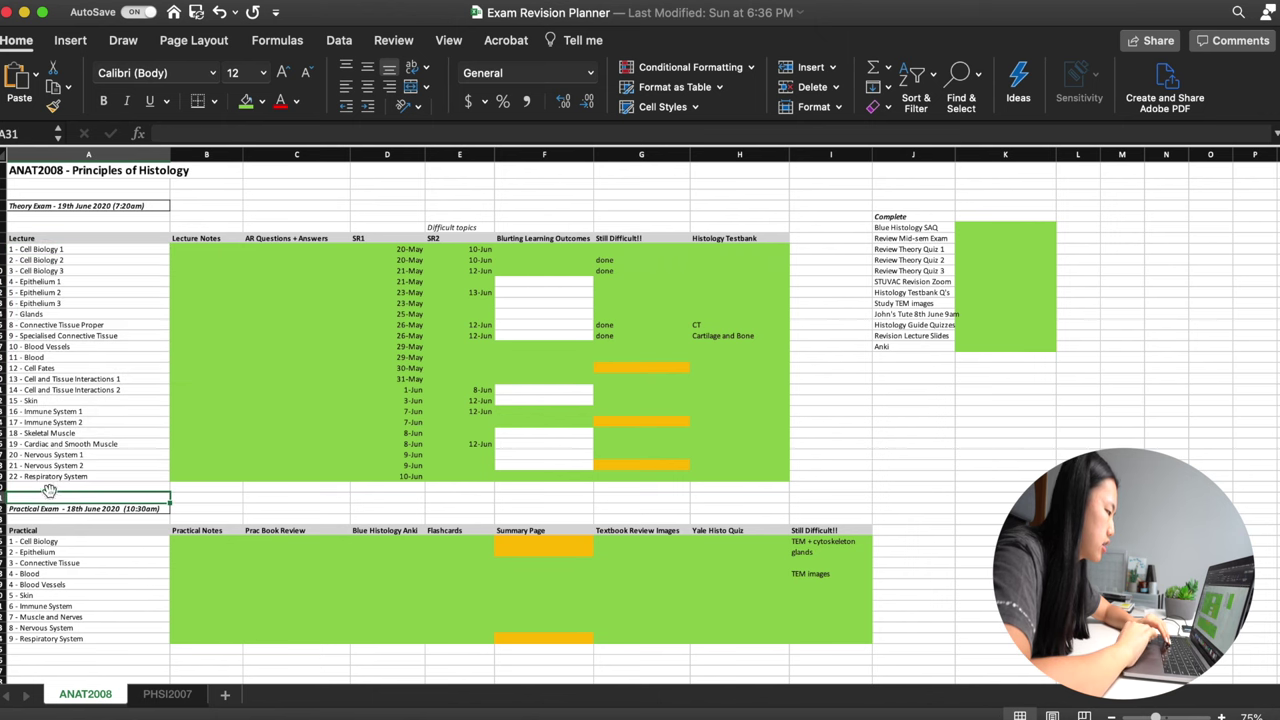
pyautogui.click(166, 697)
pyautogui.moveTo(75, 238); pyautogui.dragTo(95, 628)
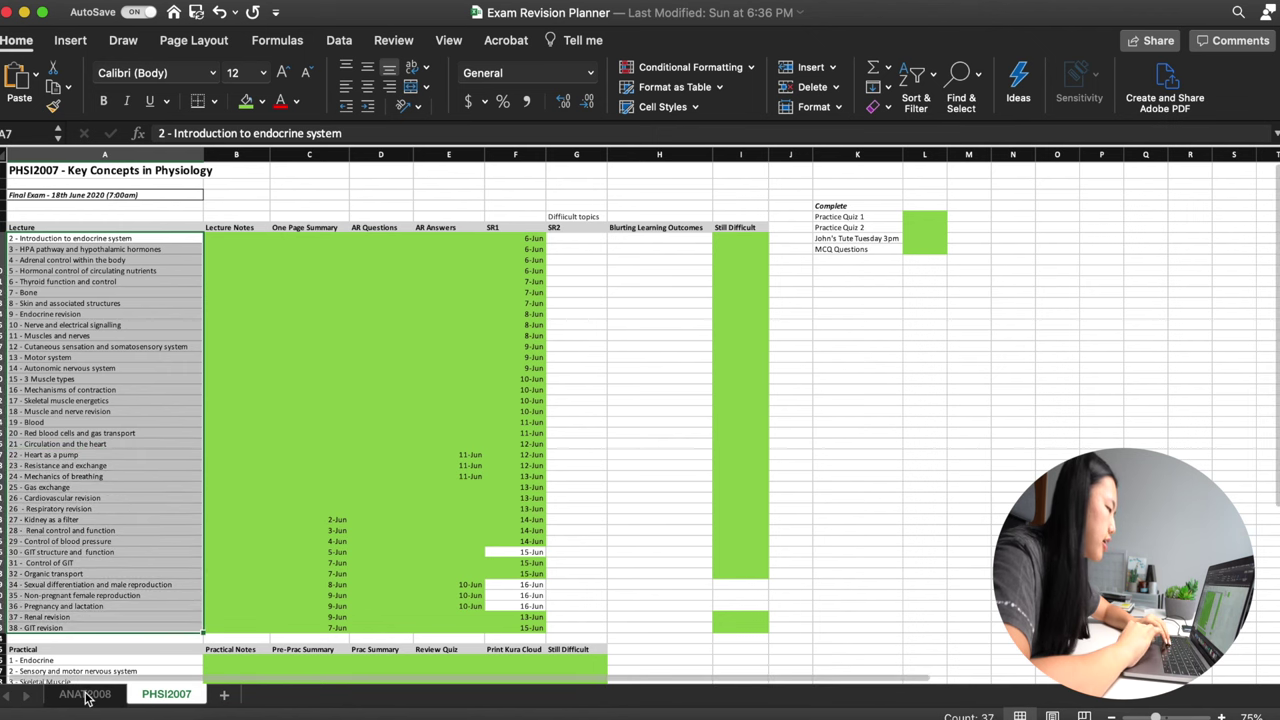
# Step: Return to the ANAT2008 sheet and examine the SR1 dates and the SR2 dates for difficult topics
pyautogui.click(88, 695)
pyautogui.moveTo(407, 252); pyautogui.dragTo(407, 478)
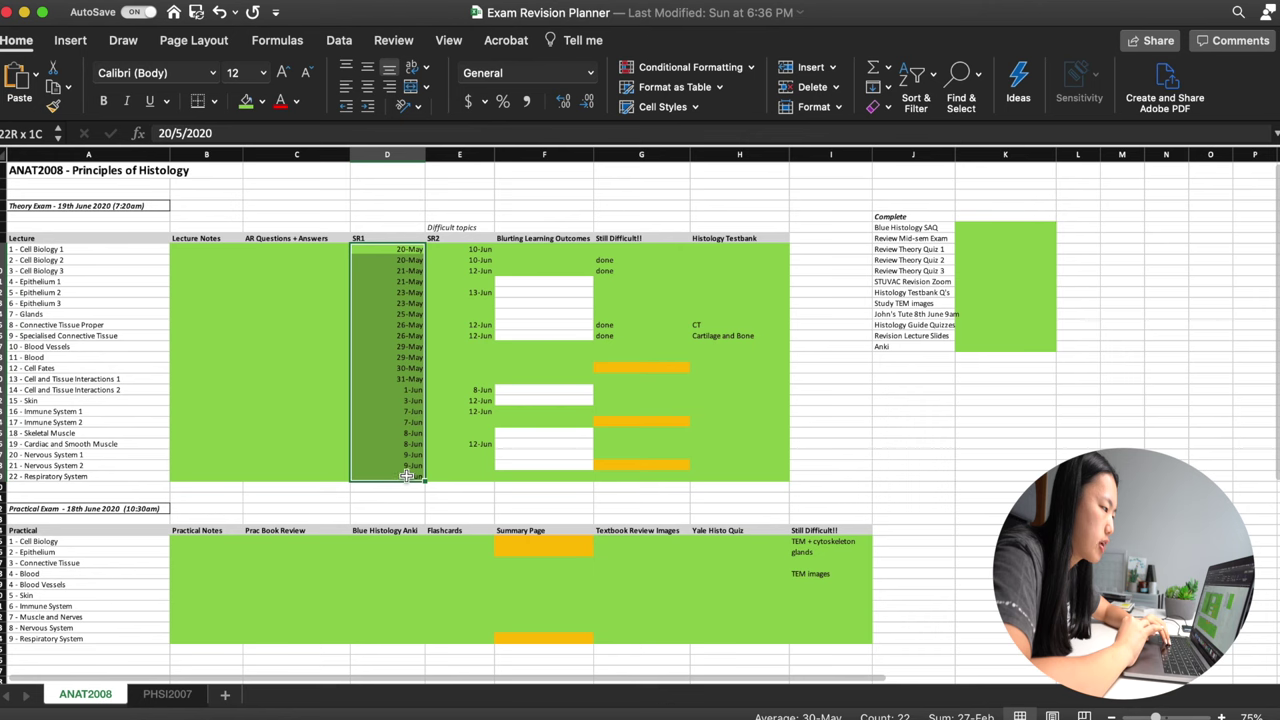
pyautogui.click(396, 259)
pyautogui.moveTo(463, 250); pyautogui.dragTo(463, 260)
pyautogui.press('Down')
pyautogui.press('Down')
pyautogui.press('Down')
pyautogui.press('Down')
pyautogui.press('Down')
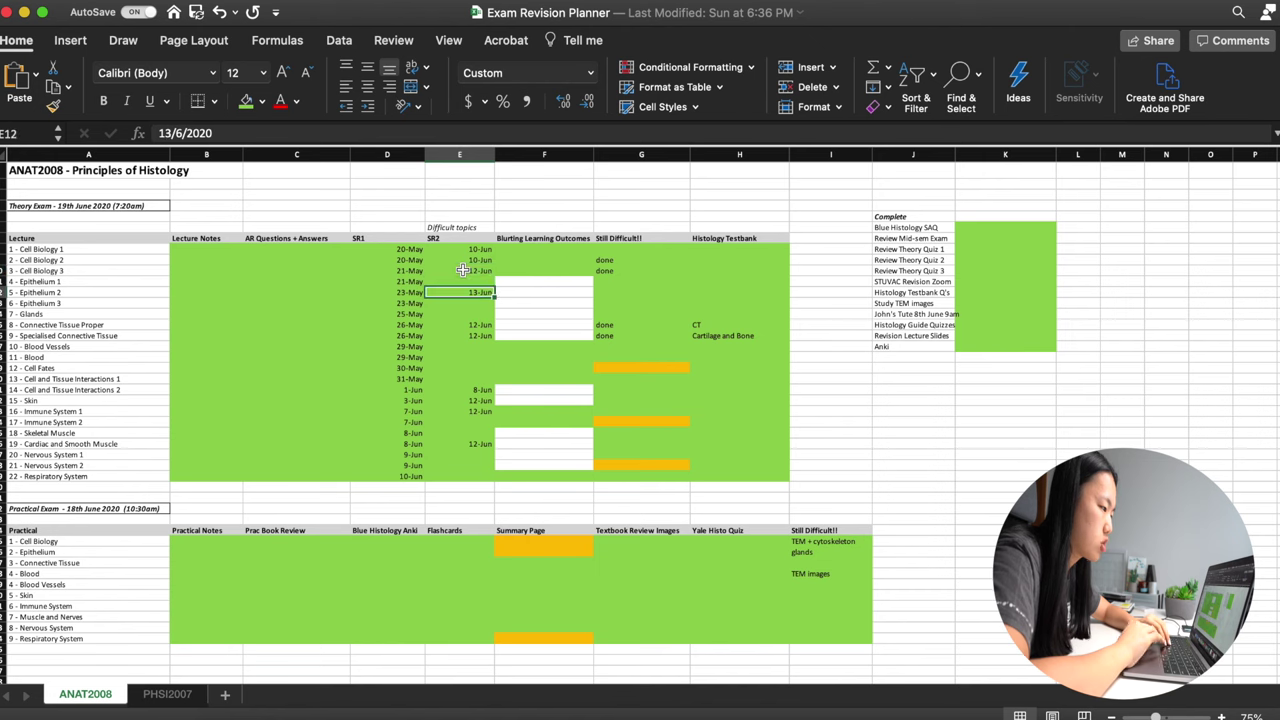
pyautogui.moveTo(476, 390); pyautogui.dragTo(481, 413)
pyautogui.click(576, 440)
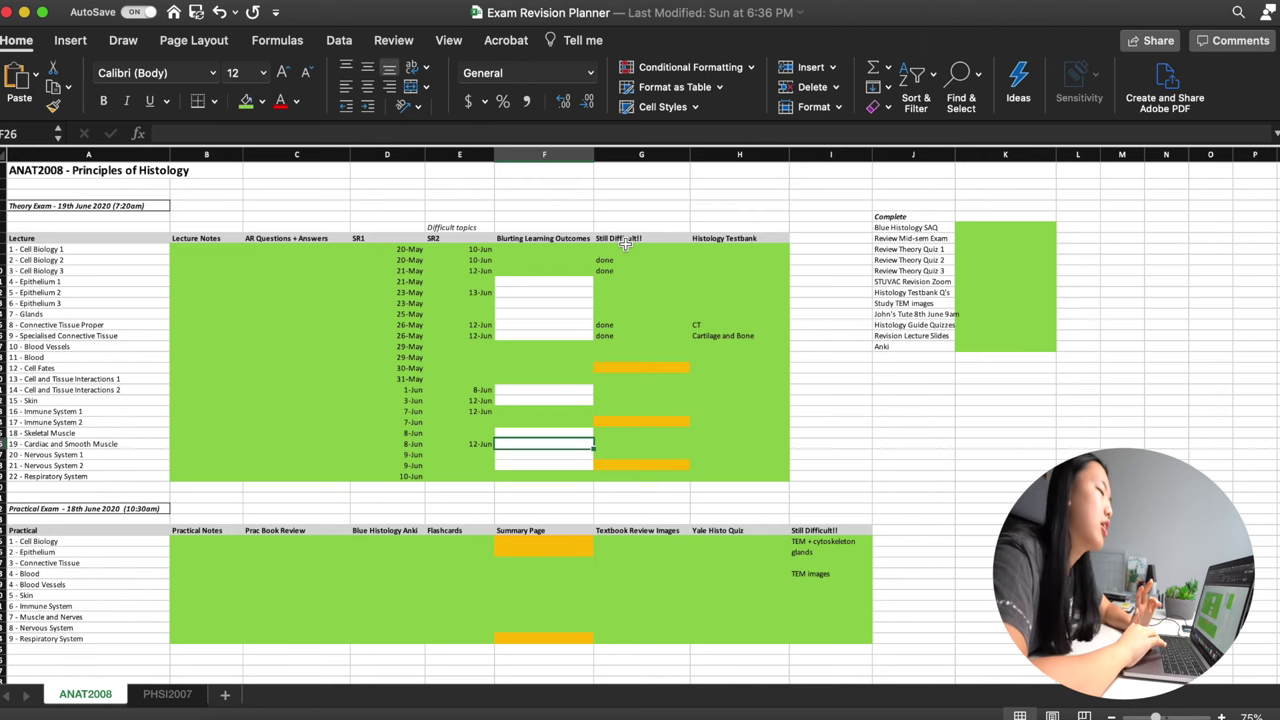
# Step: Examine the Still Difficult!! column of the ANAT2008 theory lectures by highlighting its entries
pyautogui.moveTo(624, 249); pyautogui.dragTo(614, 477)
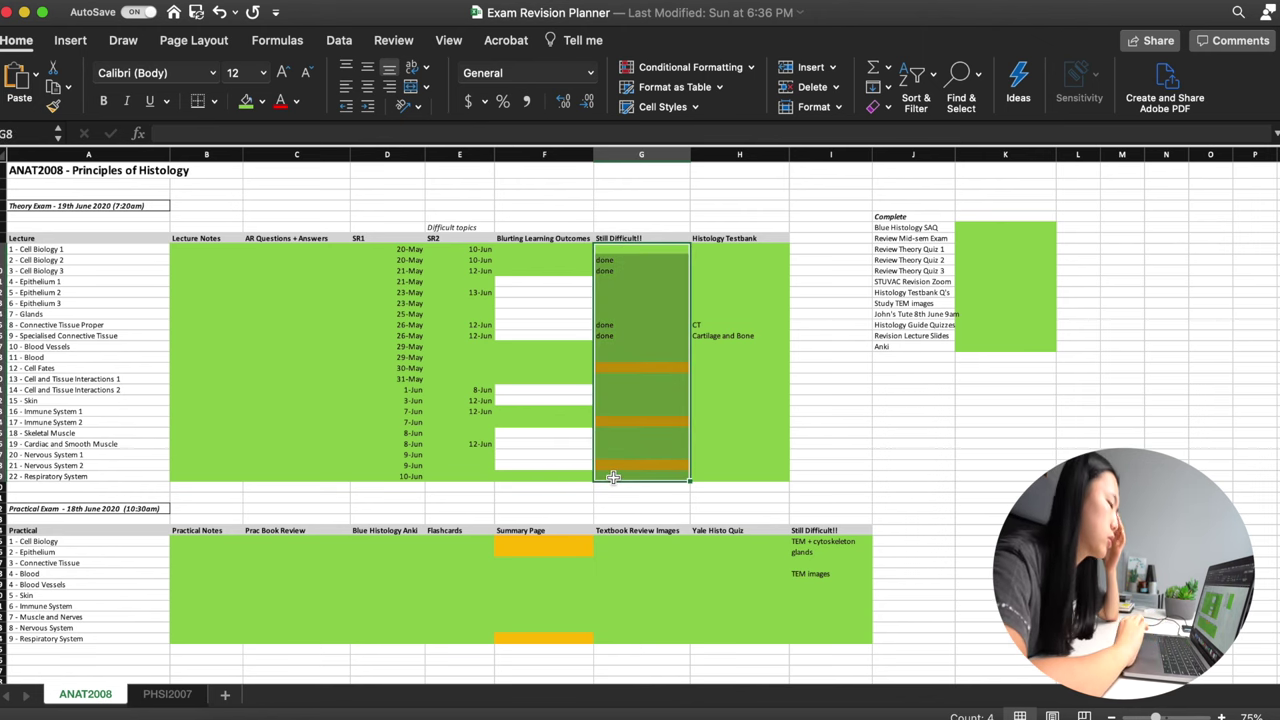
pyautogui.click(702, 326)
pyautogui.moveTo(637, 248); pyautogui.dragTo(603, 482)
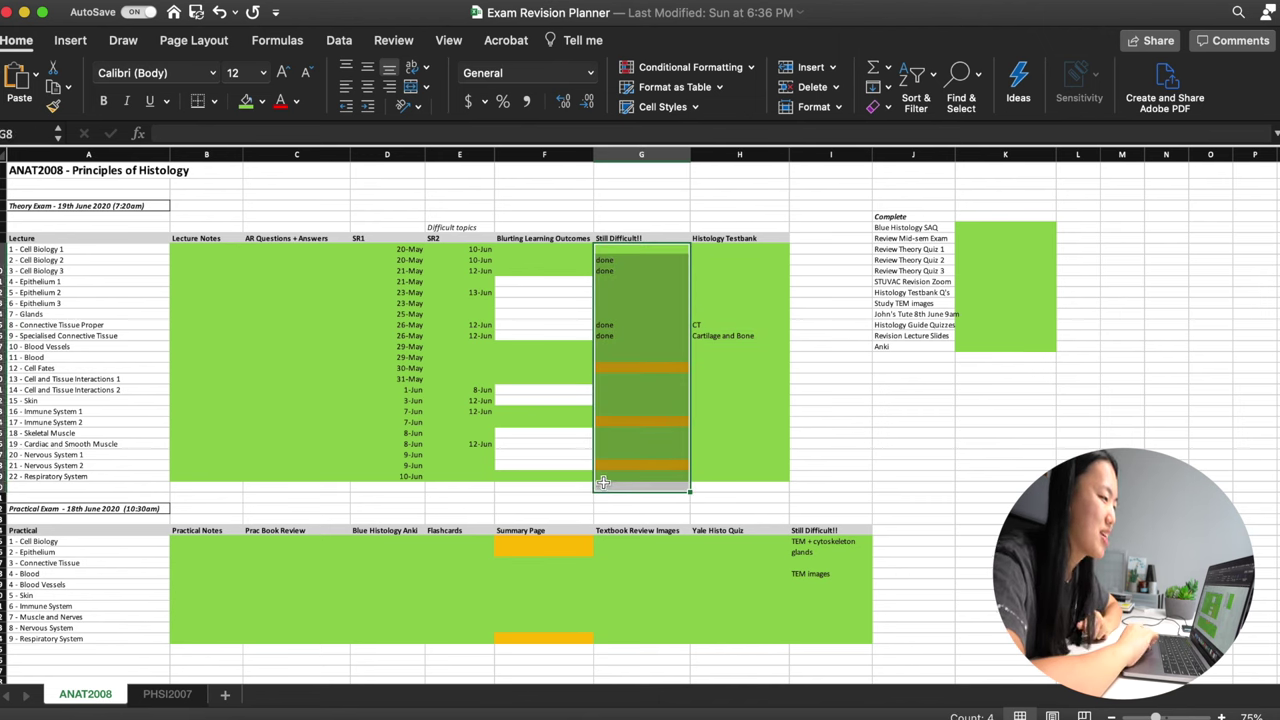
pyautogui.click(723, 422)
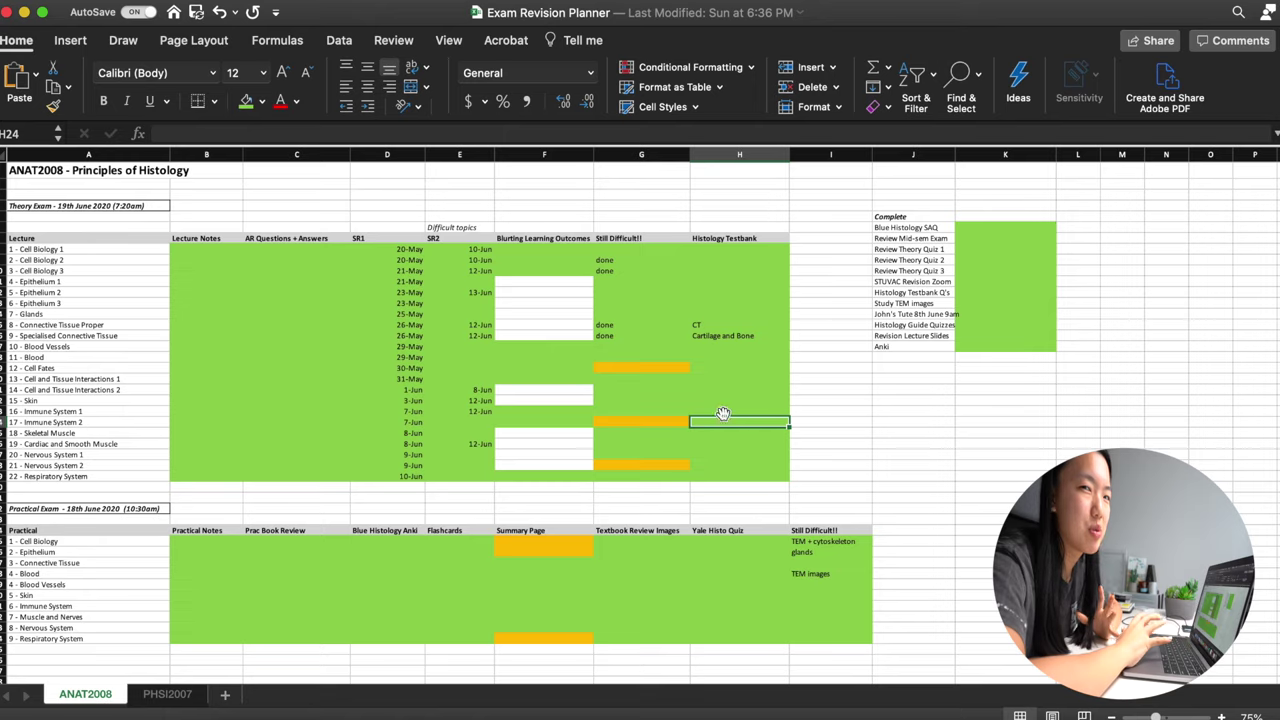
# Step: Examine the unfilled Blurting Learning Outcomes cells for lectures 4 to 9 and 14 to 15
pyautogui.scroll(-3, 716, 324)
pyautogui.scroll(3, 640, 320)
pyautogui.moveTo(544, 284); pyautogui.dragTo(549, 338)
pyautogui.moveTo(536, 387); pyautogui.dragTo(541, 398)
pyautogui.scroll(-3, 541, 380)
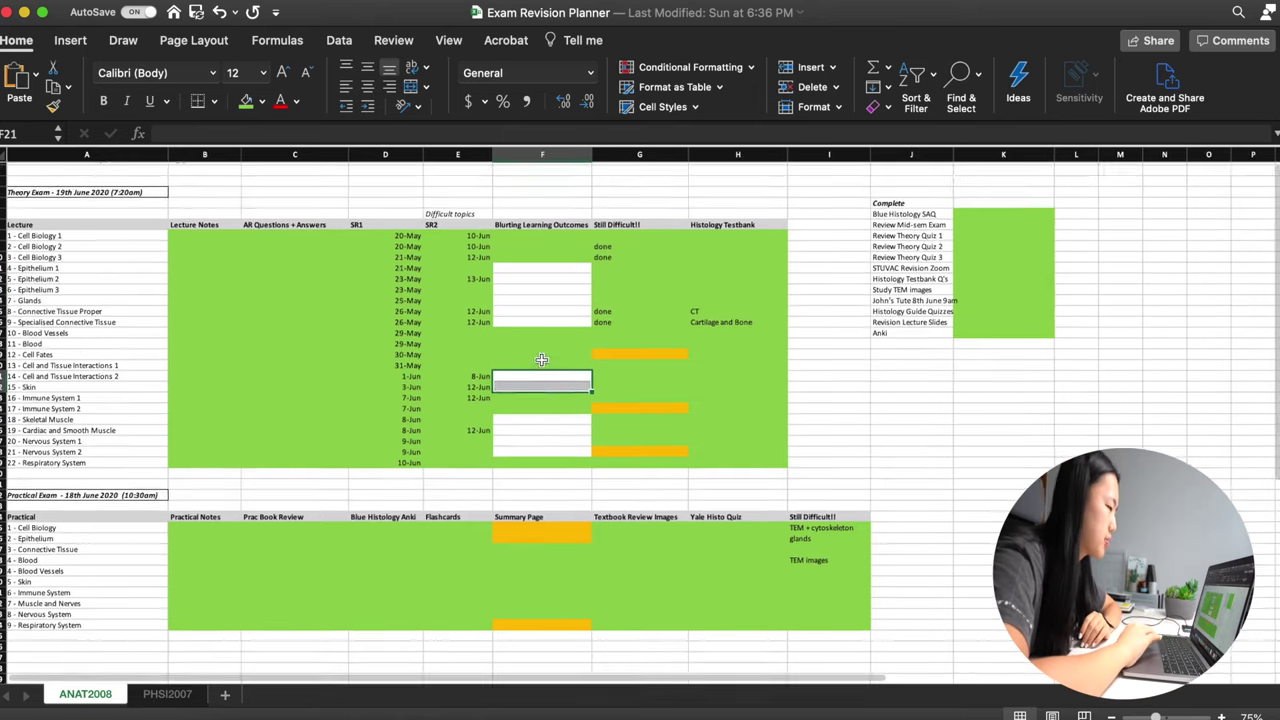
pyautogui.scroll(3, 541, 380)
pyautogui.moveTo(544, 282); pyautogui.dragTo(534, 336)
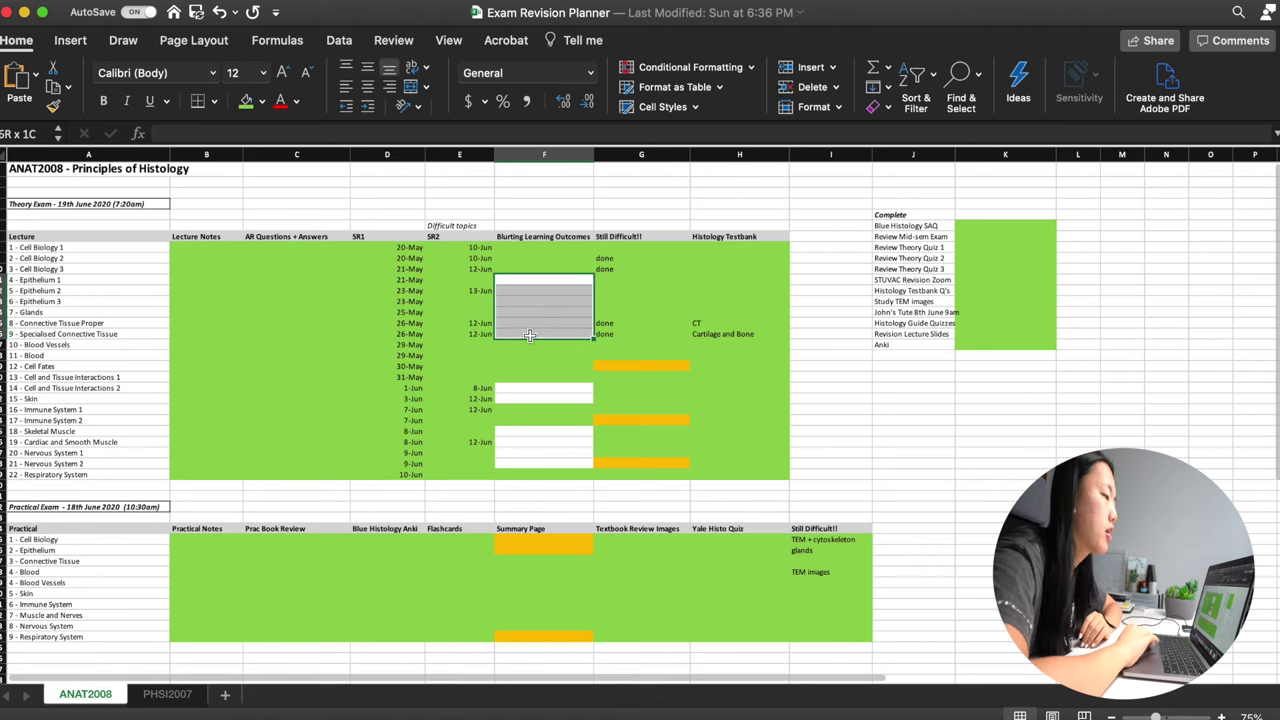
pyautogui.click(536, 290)
# Step: Compare the SR1 and SR2 dates with the filled and unfilled cells of the Blurting Learning Outcomes column
pyautogui.moveTo(391, 234); pyautogui.dragTo(438, 469)
pyautogui.click(546, 233)
pyautogui.moveTo(546, 233); pyautogui.dragTo(536, 463)
pyautogui.click(510, 388)
pyautogui.click(454, 249)
pyautogui.moveTo(454, 249); pyautogui.dragTo(520, 285)
pyautogui.click(525, 269)
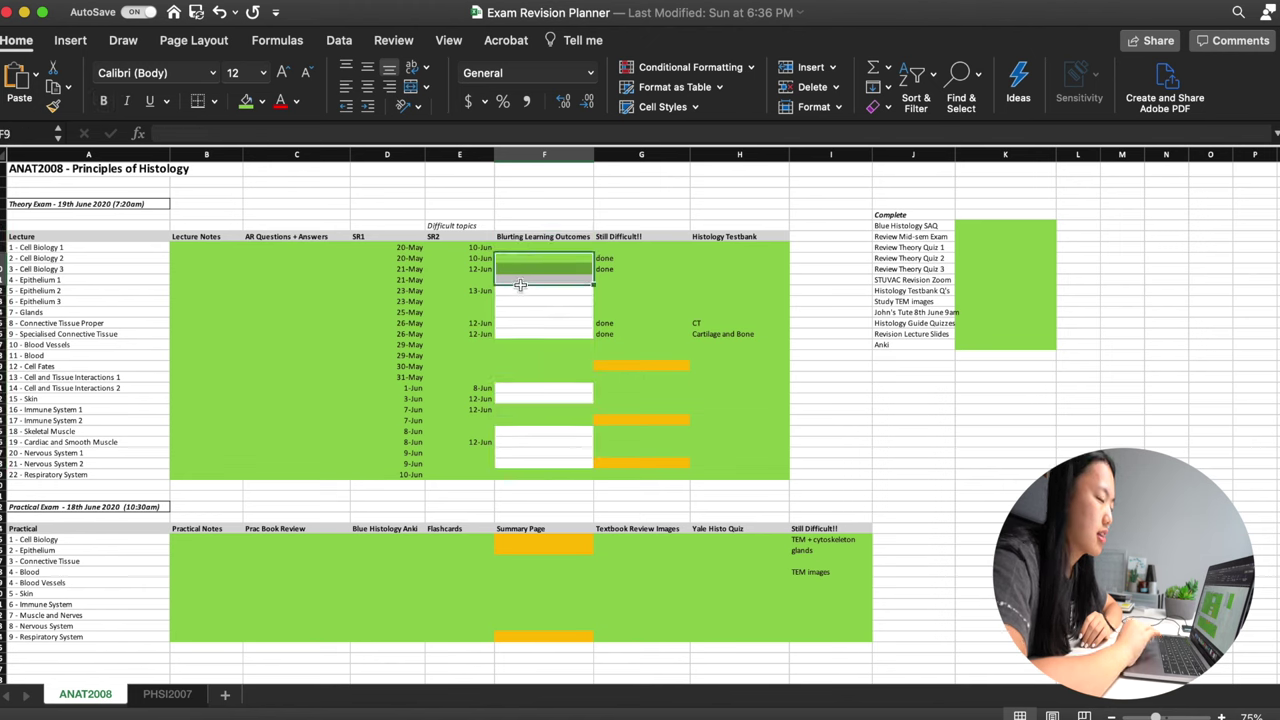
pyautogui.click(517, 291)
pyautogui.moveTo(522, 246); pyautogui.dragTo(524, 366)
pyautogui.click(524, 366)
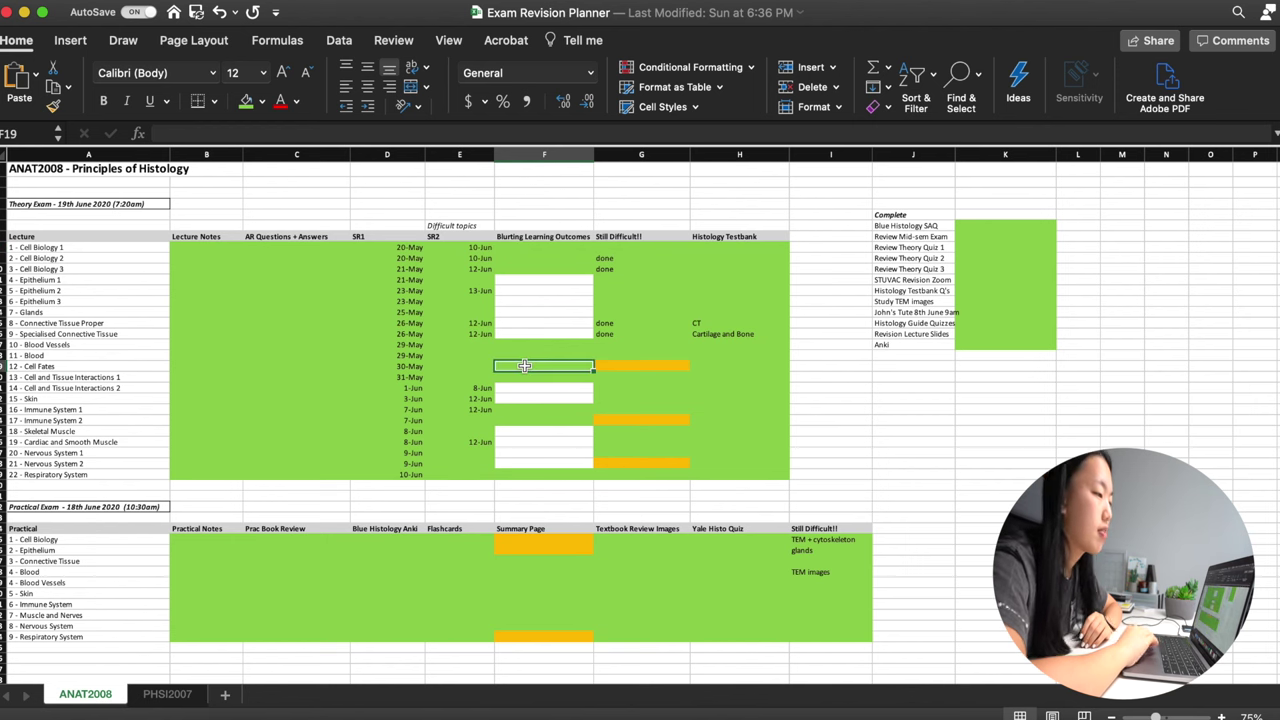
# Step: Examine the Practical Exam table below the theory lectures by highlighting most of it
pyautogui.scroll(-2, 524, 366)
pyautogui.scroll(2, 524, 366)
pyautogui.scroll(-5, 524, 366)
pyautogui.click(80, 352)
pyautogui.moveTo(80, 351); pyautogui.dragTo(745, 575)
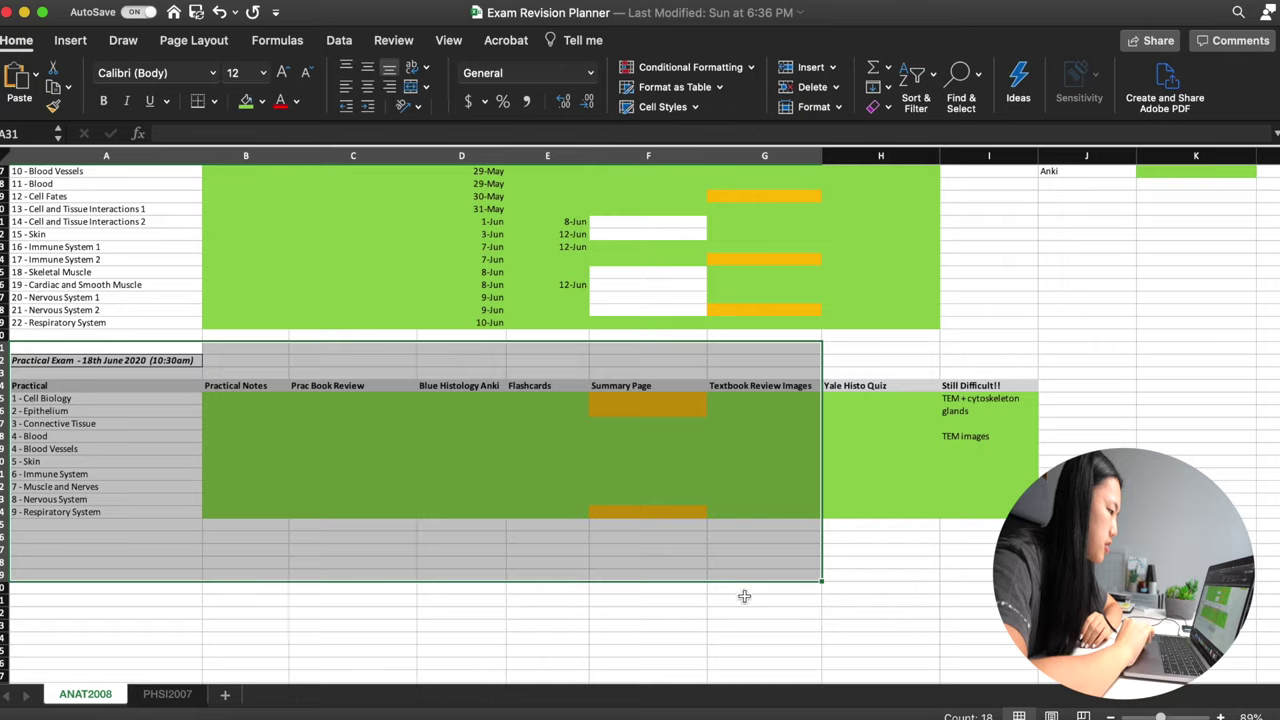
pyautogui.click(744, 596)
pyautogui.scroll(5, 744, 596)
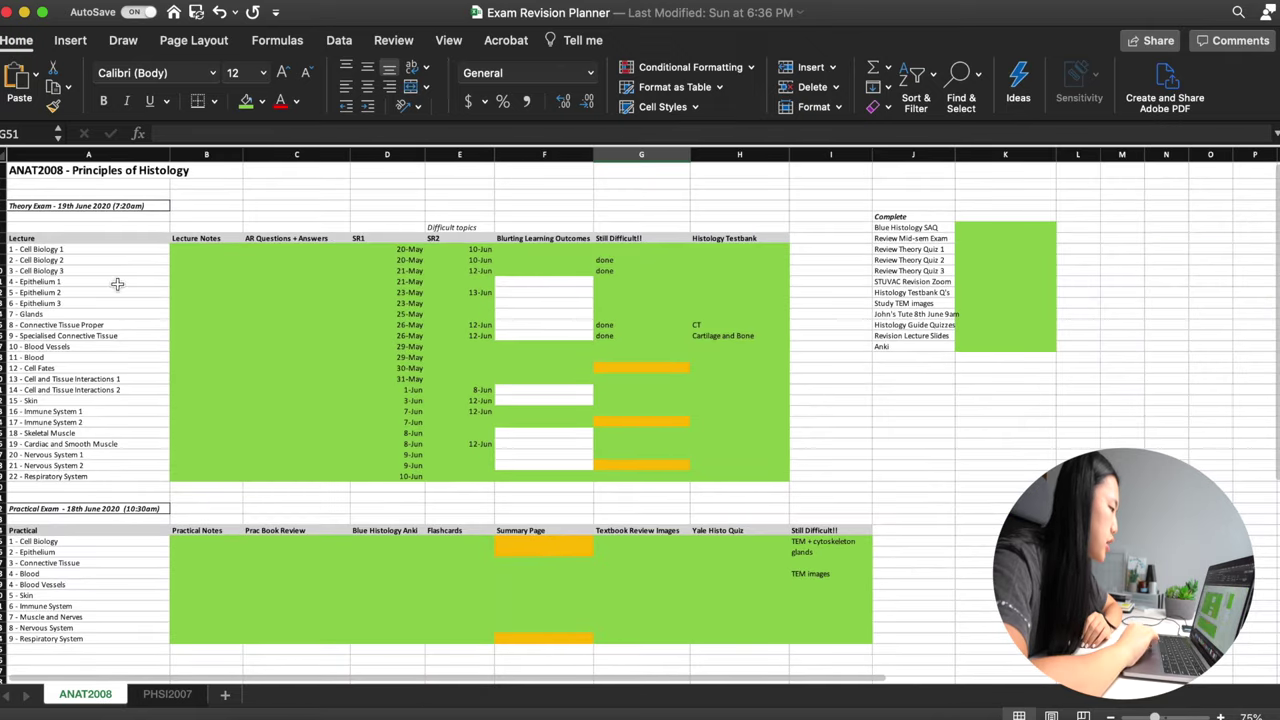
# Step: Examine the list of practicals and the column headings from Practical Notes to Still Difficult!! in the practical table
pyautogui.scroll(-2, 103, 355)
pyautogui.scroll(1, 42, 231)
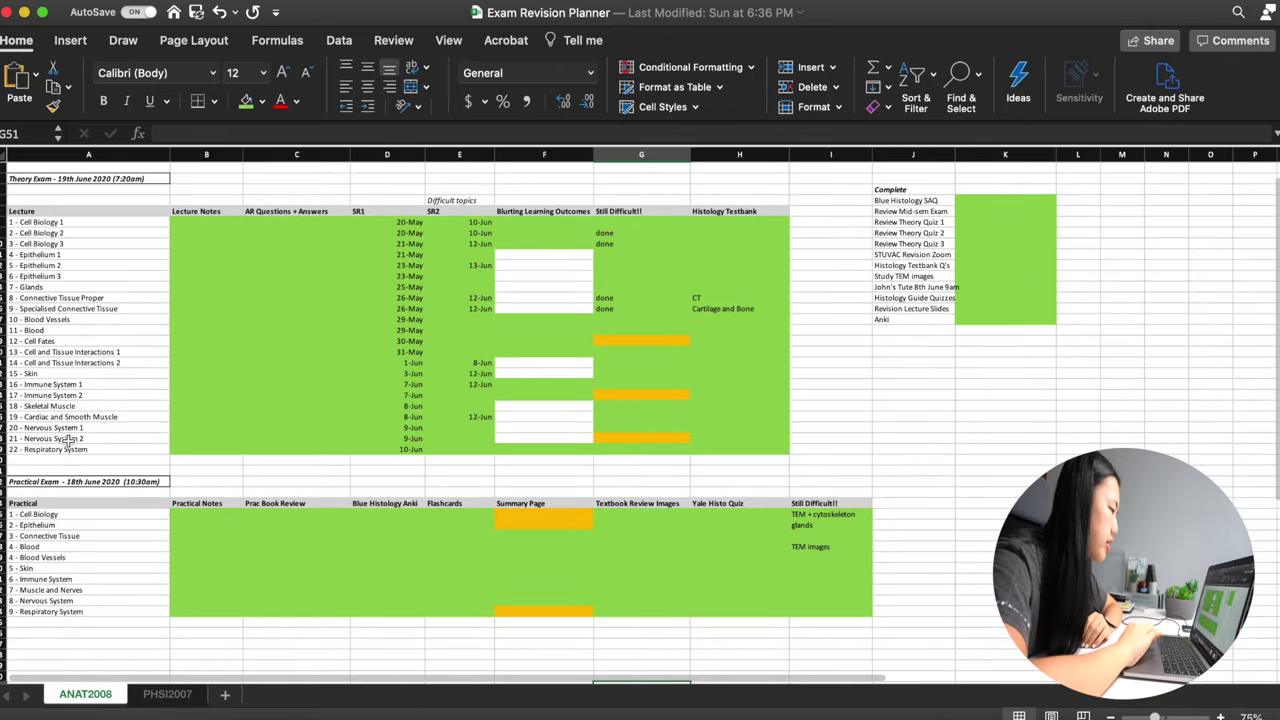
pyautogui.moveTo(35, 514); pyautogui.dragTo(31, 611)
pyautogui.click(35, 515)
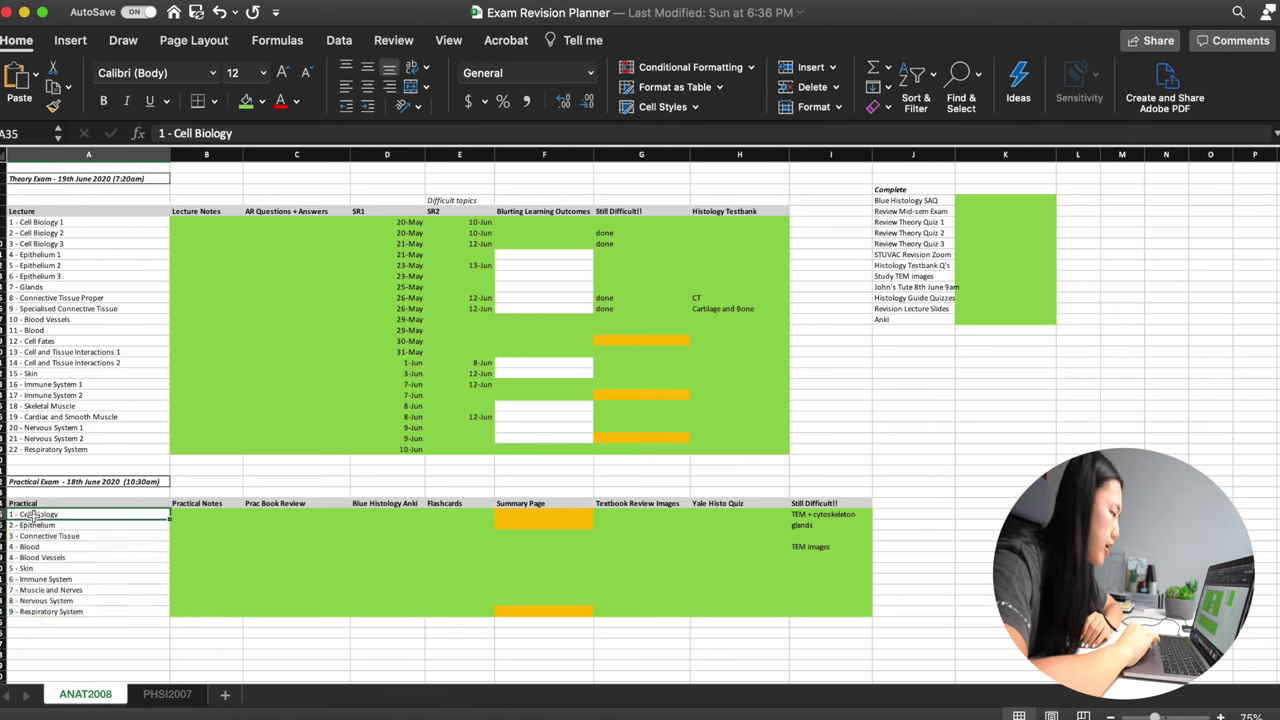
pyautogui.moveTo(191, 503); pyautogui.dragTo(793, 505)
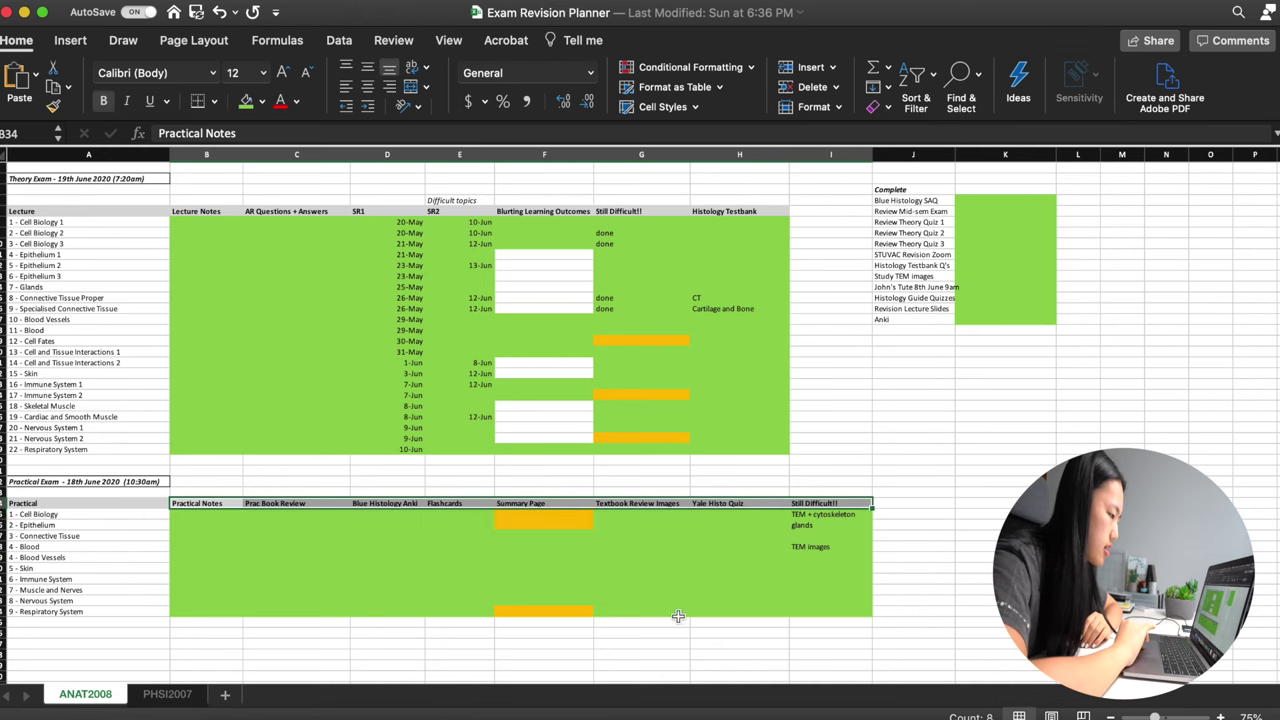
# Step: Read the Still Difficult!! notes for the Cell Biology and Epithelium practicals
pyautogui.click(822, 514)
pyautogui.click(824, 525)
pyautogui.click(826, 514)
pyautogui.press('Down')
pyautogui.press('Up')
pyautogui.press('Down')
pyautogui.press('Up')
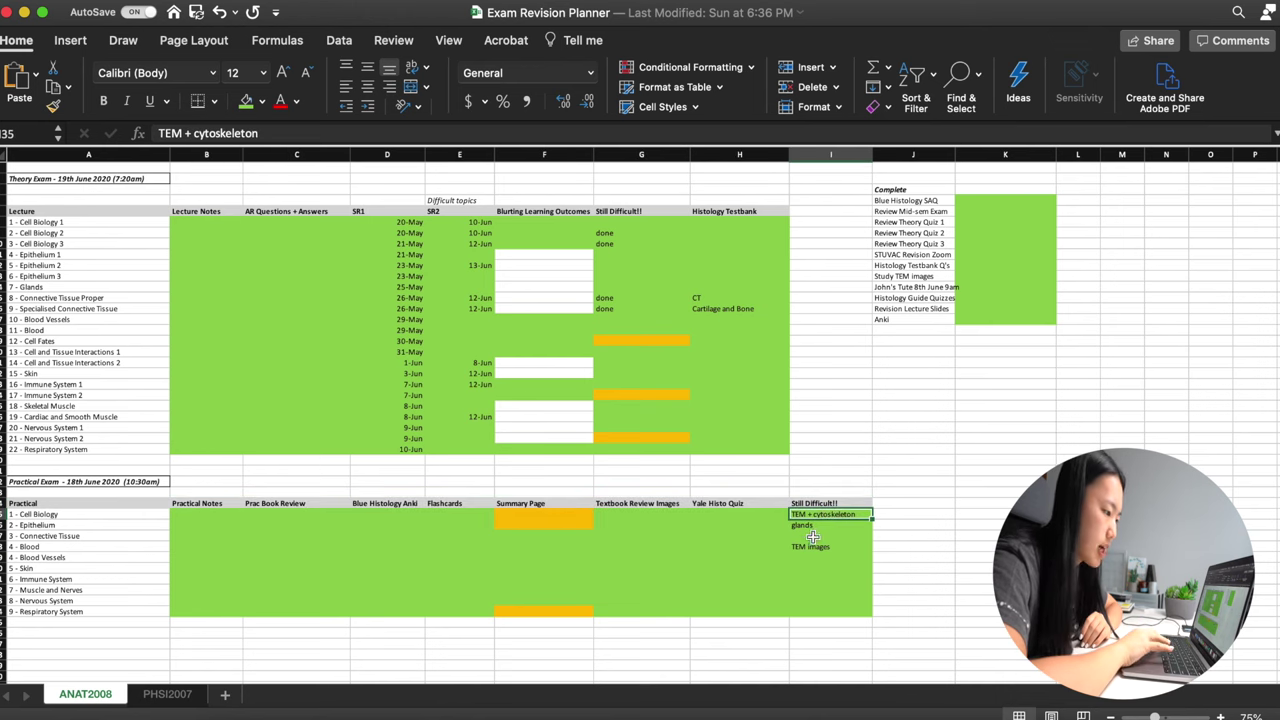
# Step: Review the practical table from Practical Notes to Yale Histo Quiz, and open the PHSI2007 sheet
pyautogui.scroll(3, 985, 492)
pyautogui.scroll(-2, 985, 492)
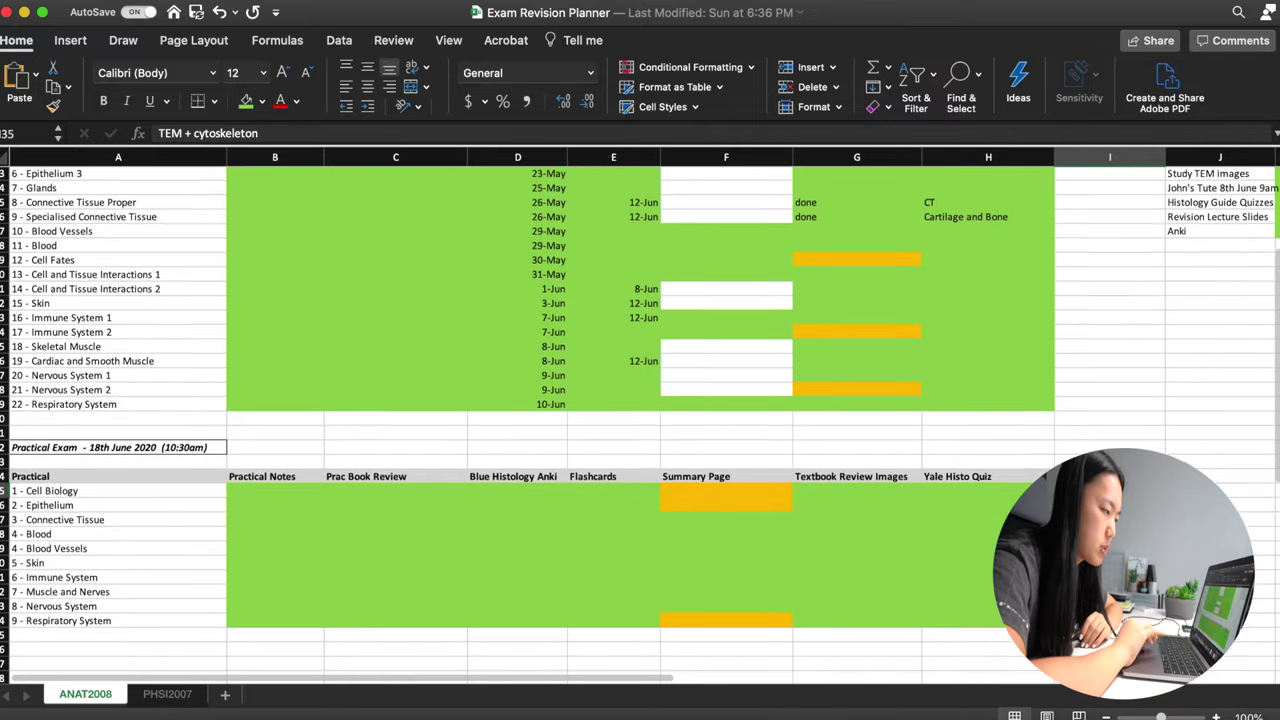
pyautogui.press('Down')
pyautogui.press('Up')
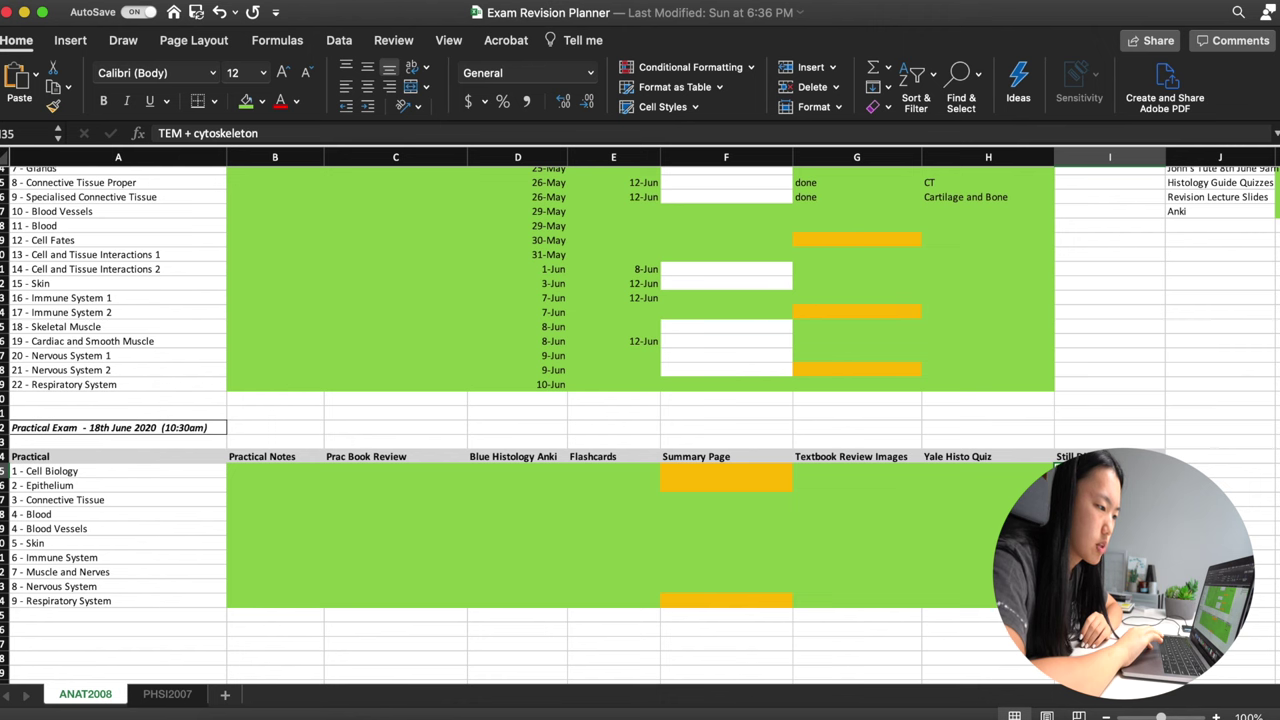
pyautogui.scroll(-1, 640, 420)
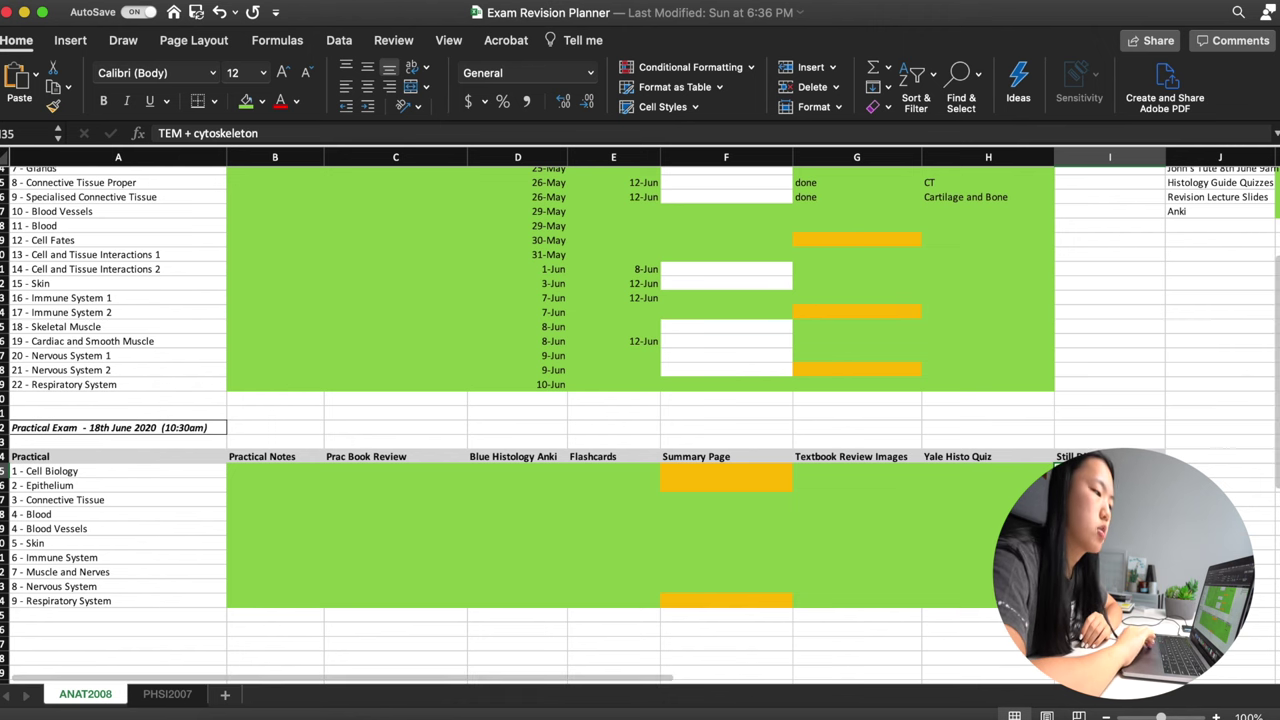
pyautogui.click(168, 694)
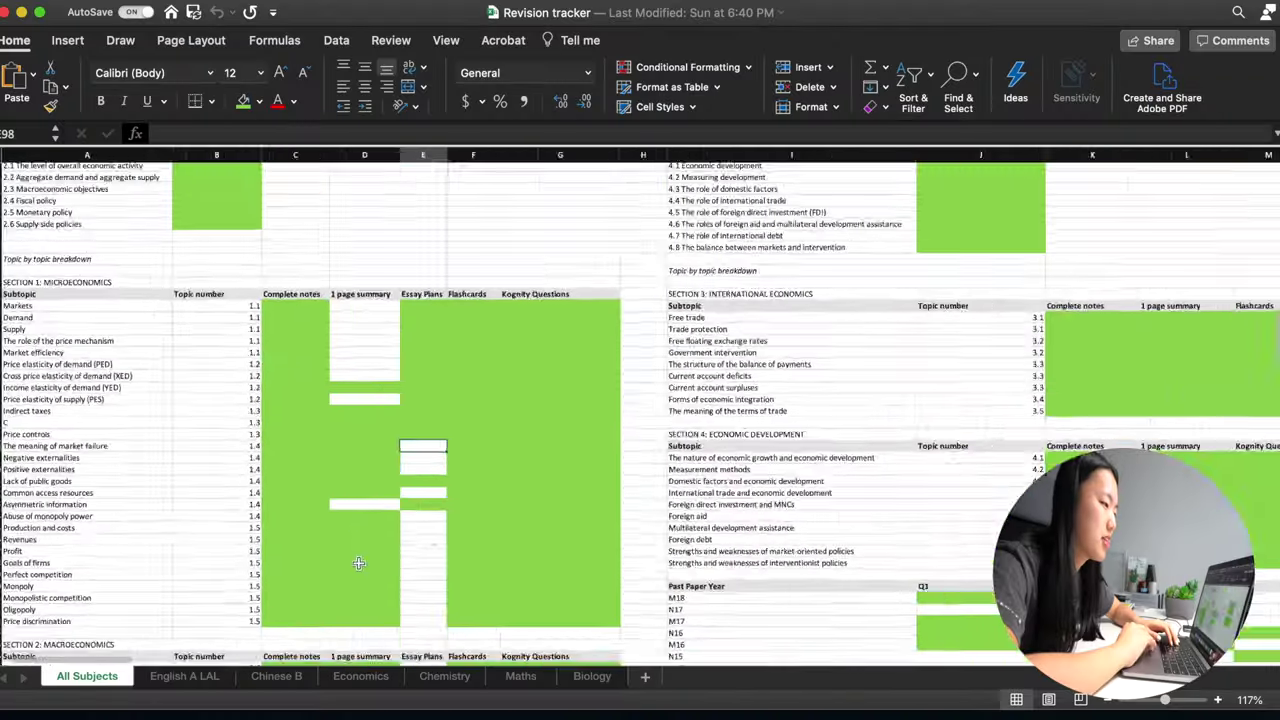
# Step: Survey the subject sections on the All Subjects sheet of the Revision tracker workbook at 25% zoom
pyautogui.scroll(-5, 358, 563)
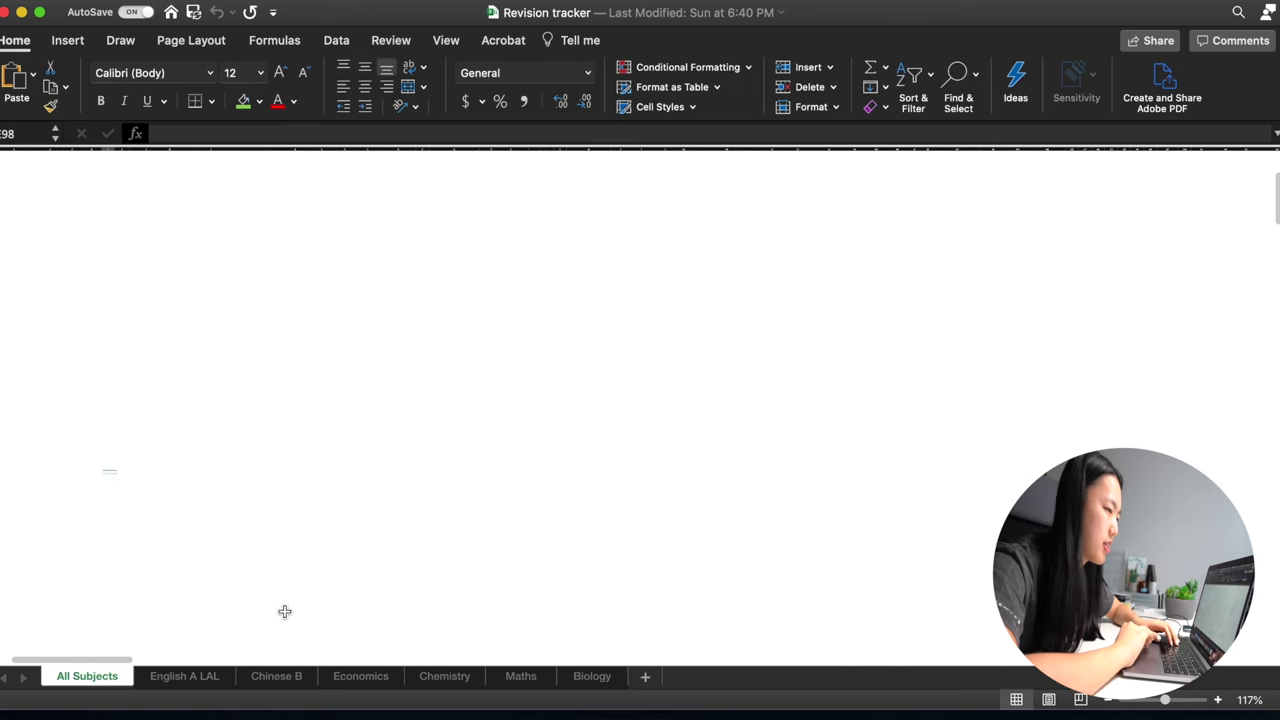
pyautogui.scroll(-5, 748, 427)
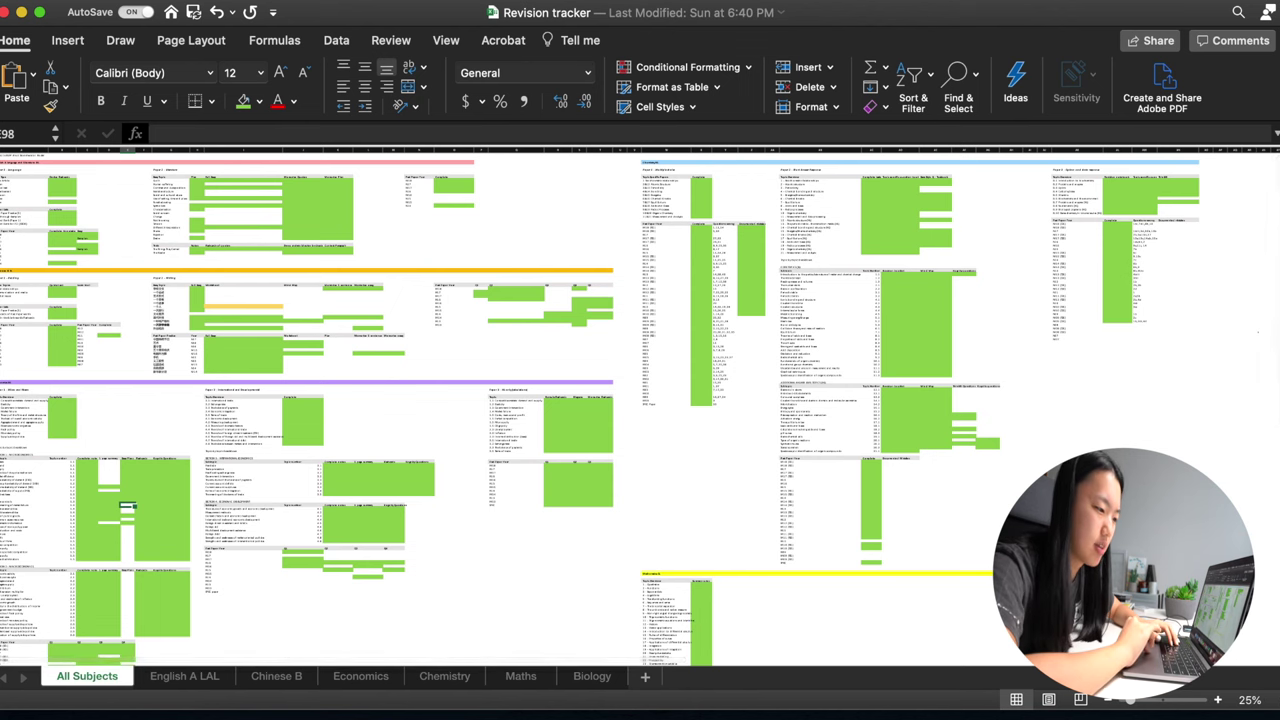
pyautogui.moveTo(1274, 705); pyautogui.dragTo(1276, 719)
pyautogui.scroll(-3, 590, 291)
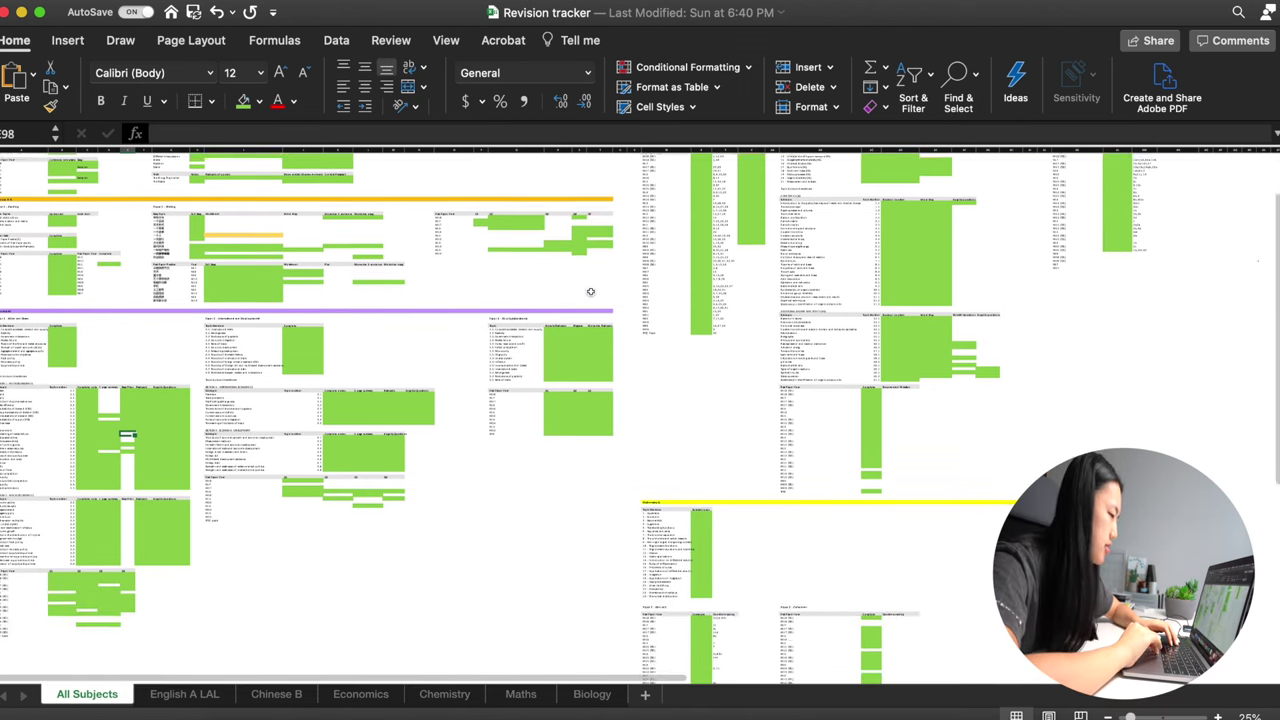
pyautogui.scroll(3, 590, 291)
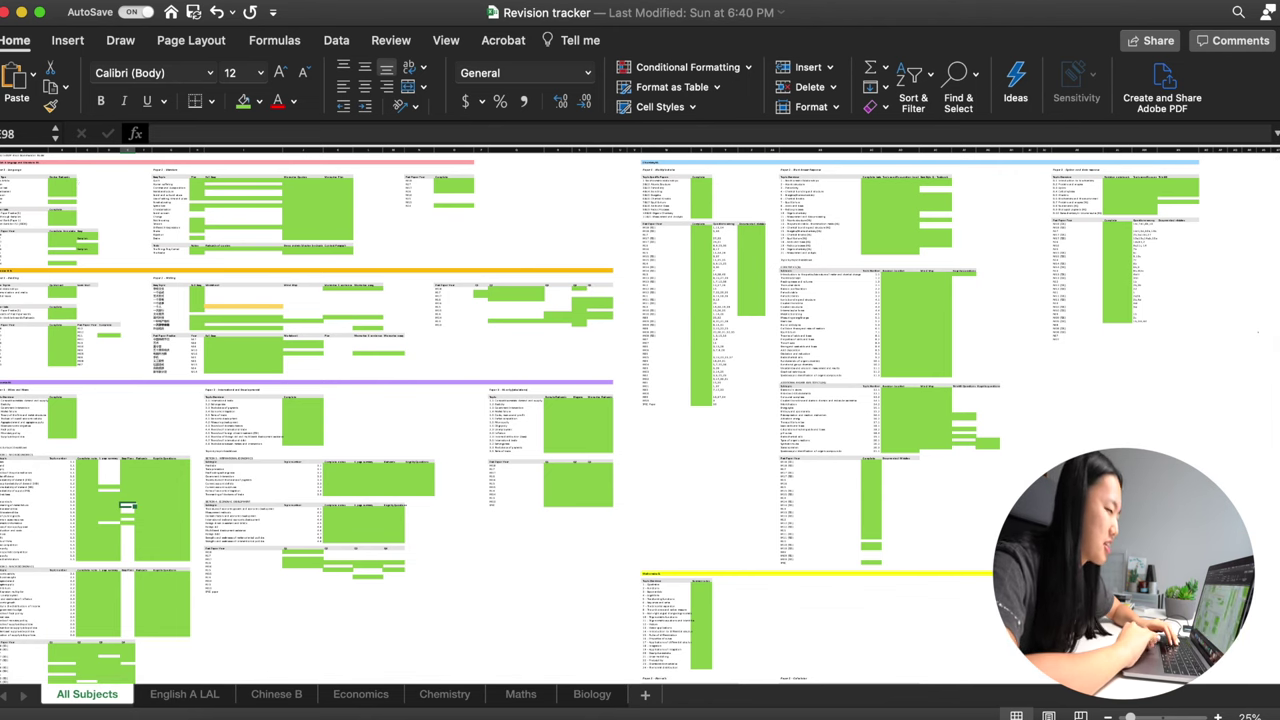
# Step: Examine the English A and Chinese B sections of the All Subjects sheet by highlighting each block
pyautogui.scroll(4, 640, 415)
pyautogui.scroll(-2, 640, 415)
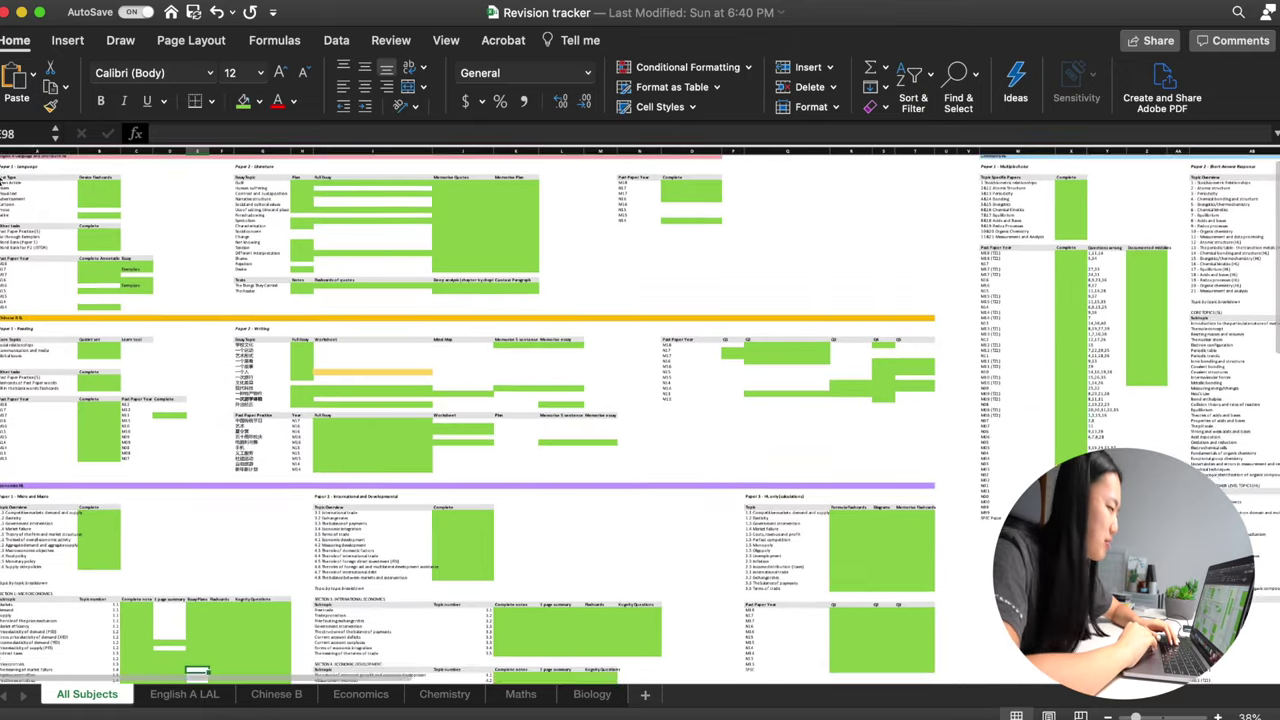
pyautogui.scroll(5, 640, 415)
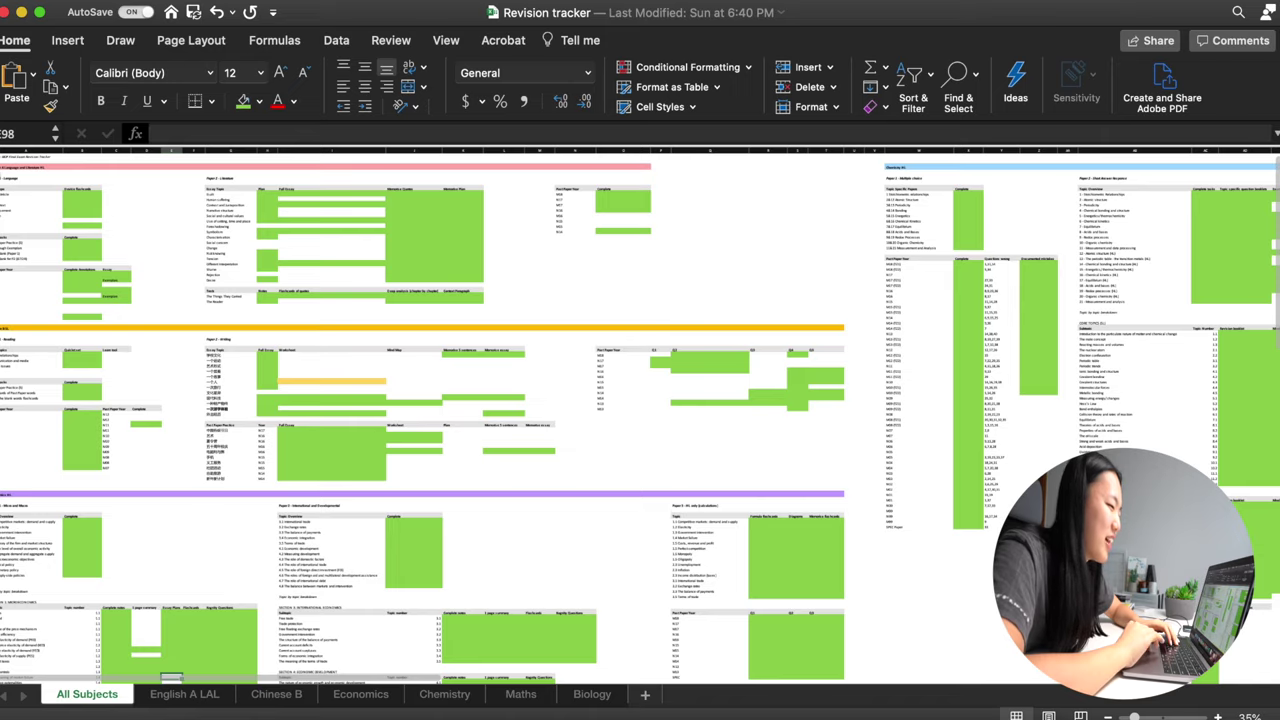
pyautogui.scroll(-3, 640, 415)
pyautogui.scroll(2, 57, 226)
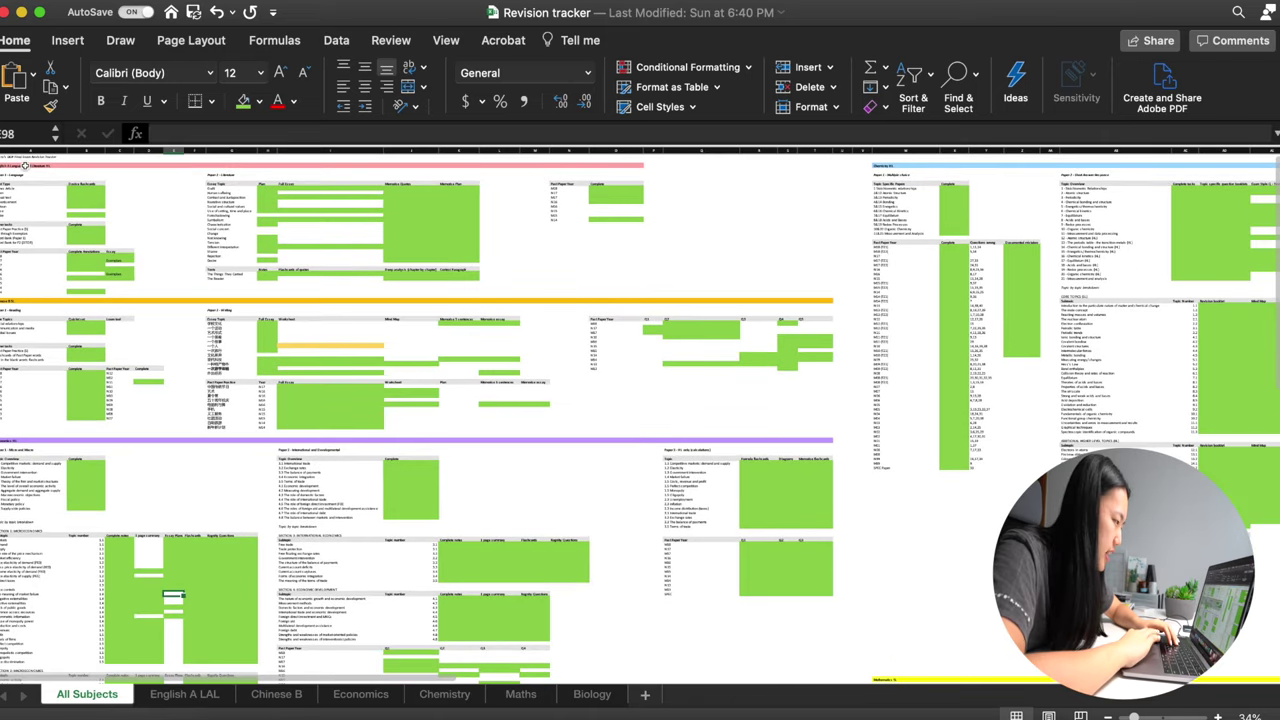
pyautogui.moveTo(26, 166); pyautogui.dragTo(692, 345)
pyautogui.moveTo(818, 300); pyautogui.dragTo(16, 419)
pyautogui.scroll(-5, 247, 456)
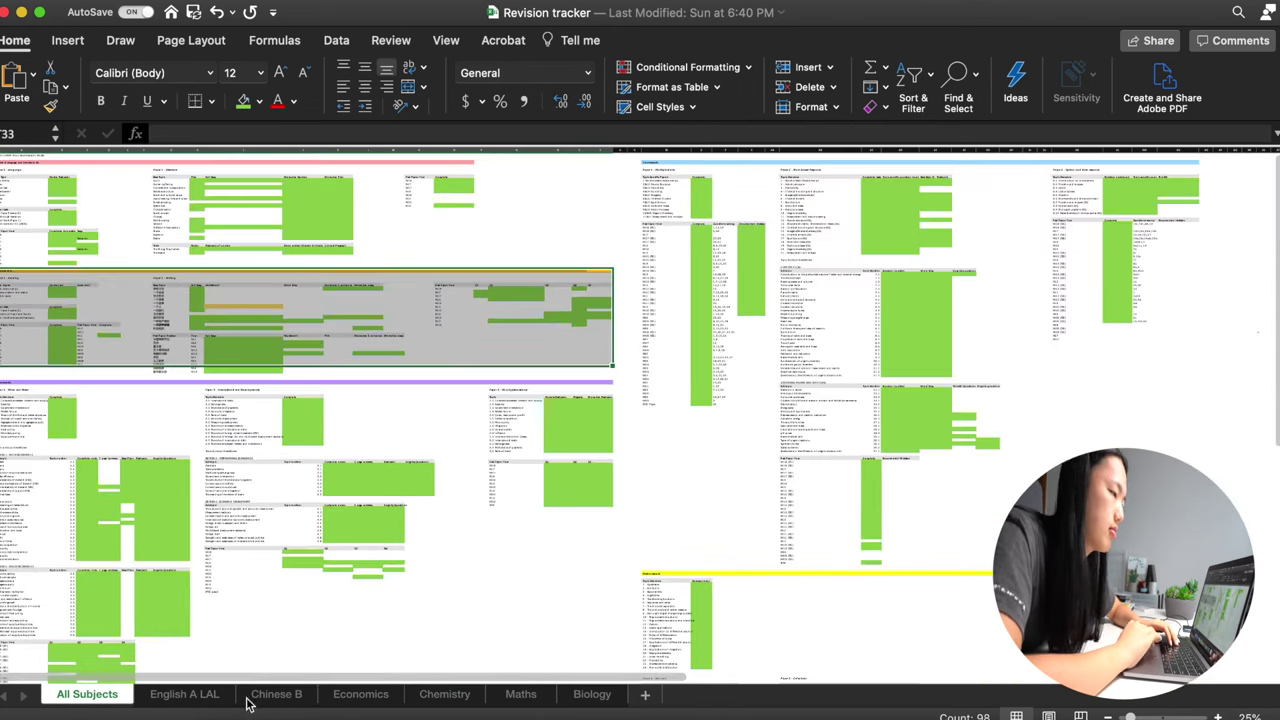
# Step: Look through the English A LAL, Chinese B and Economics sheets, and return to the All Subjects overview
pyautogui.click(215, 695)
pyautogui.click(285, 695)
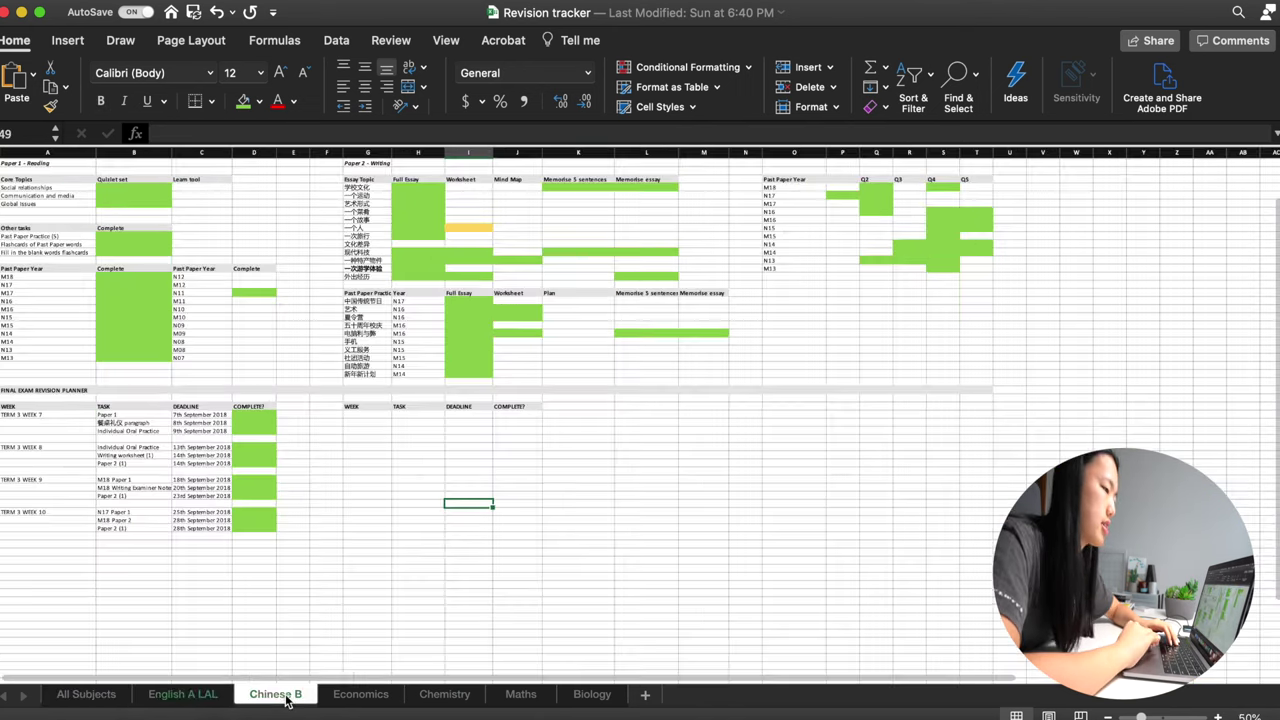
pyautogui.click(362, 695)
pyautogui.click(86, 695)
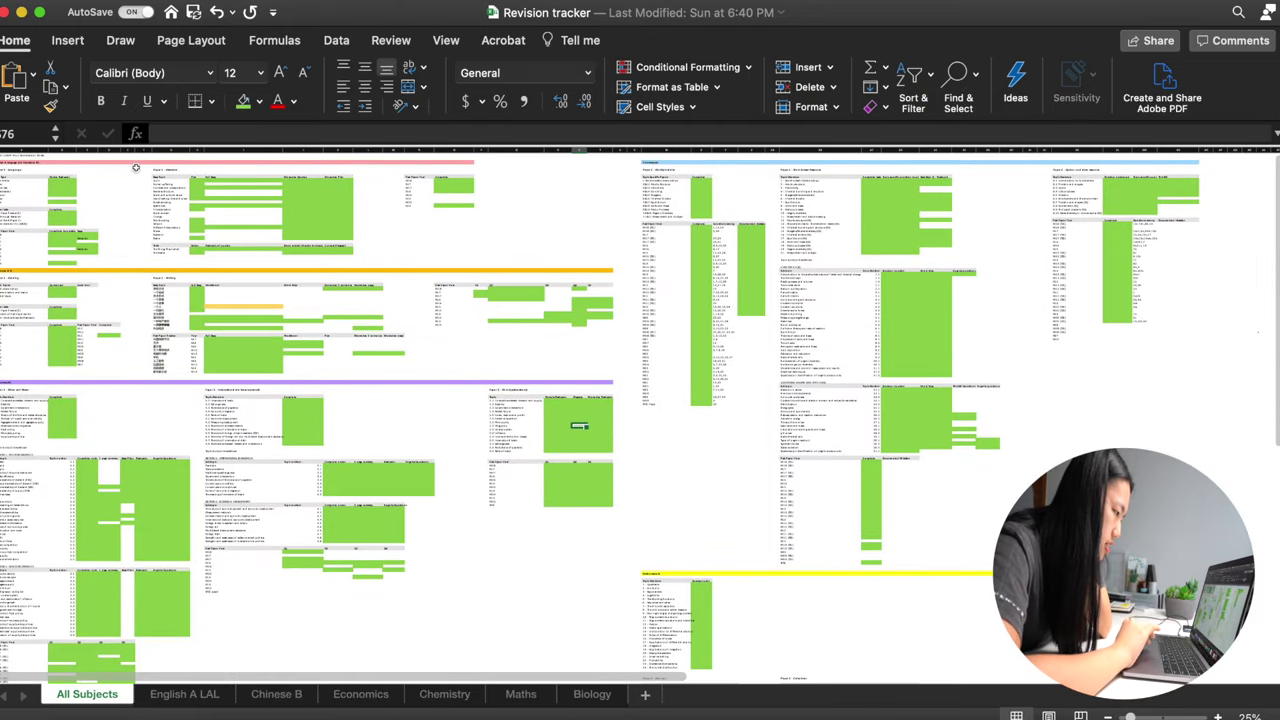
# Step: Compare the English, Chinese and Economics sections, and look across at the Chemistry section and the tables beyond it
pyautogui.moveTo(30, 167); pyautogui.dragTo(445, 255)
pyautogui.moveTo(605, 279); pyautogui.dragTo(16, 372)
pyautogui.click(107, 452)
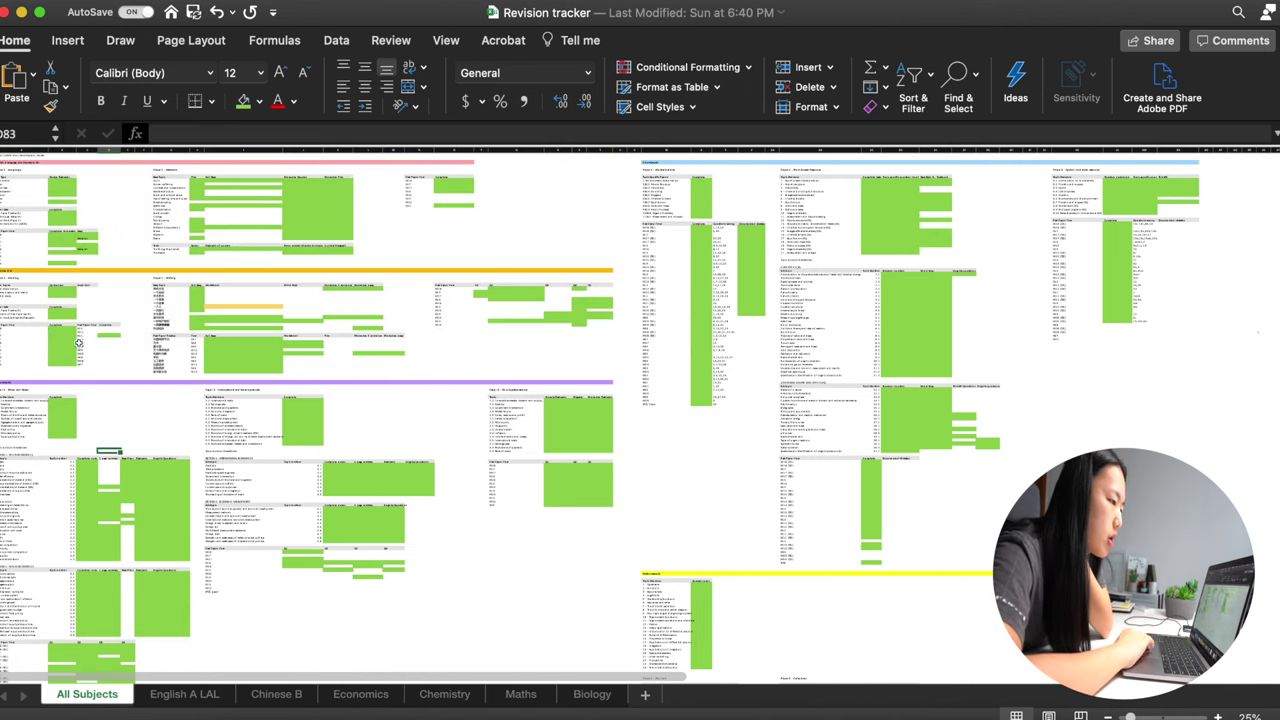
pyautogui.hscroll(5, 1015, 312)
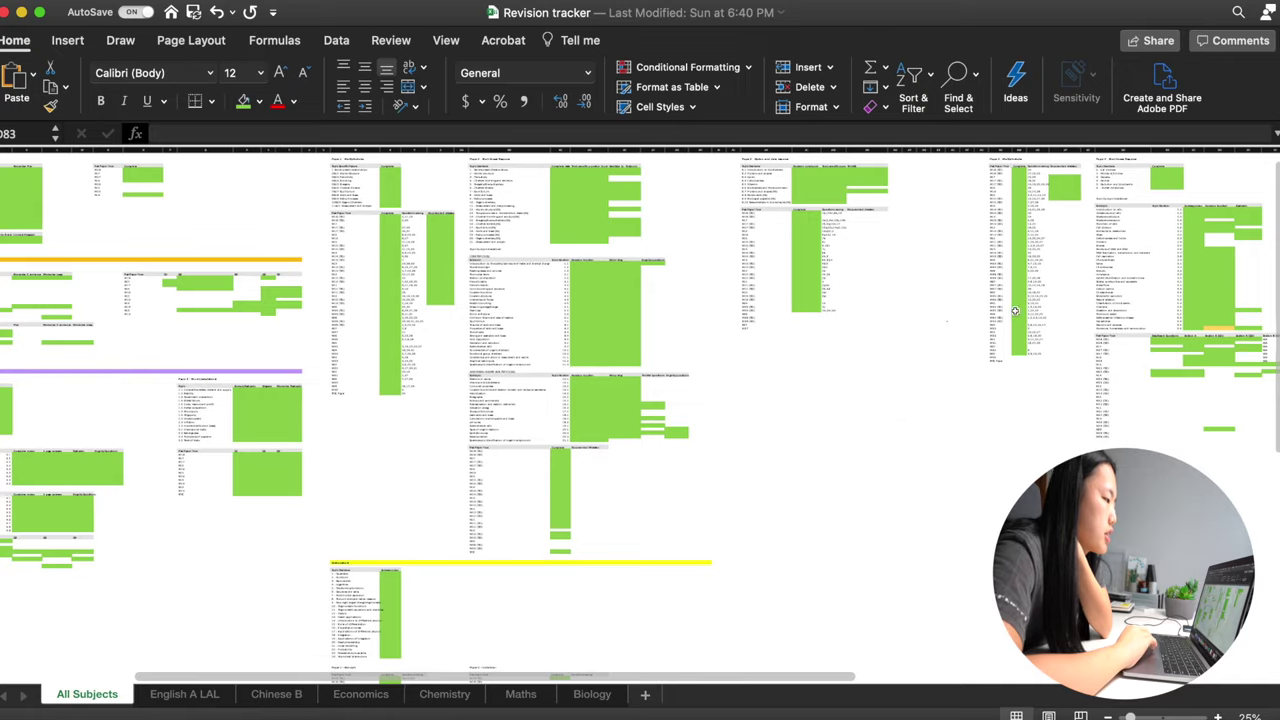
pyautogui.hscroll(-6, 1048, 296)
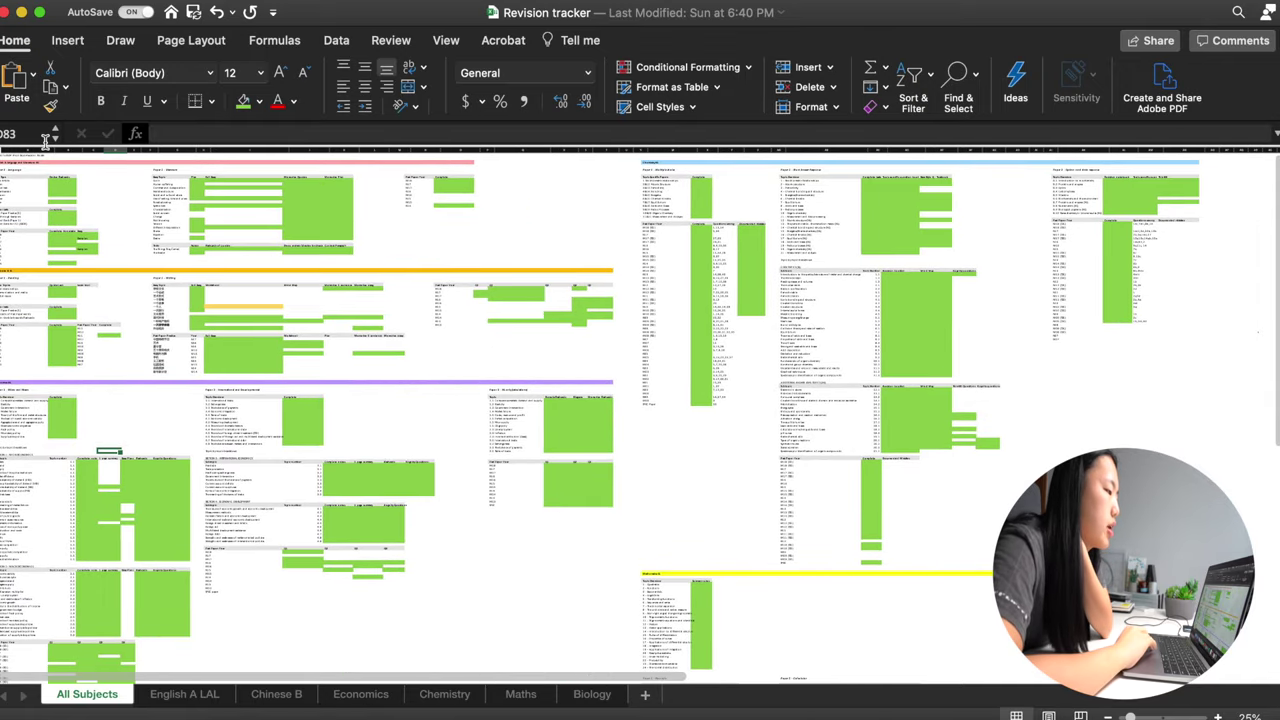
# Step: Read the English A Language and Literature tables and the Chemistry HL multiple choice tables at a closer zoom
pyautogui.scroll(5, 45, 140)
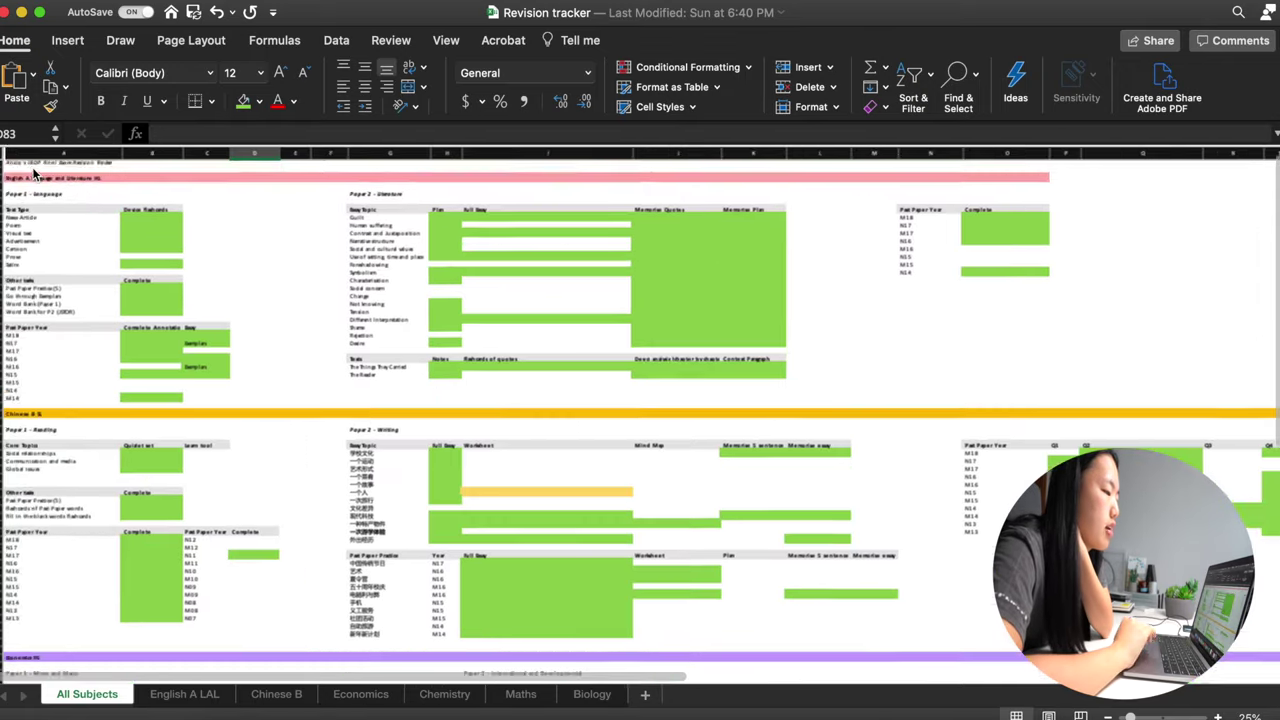
pyautogui.scroll(5, 34, 172)
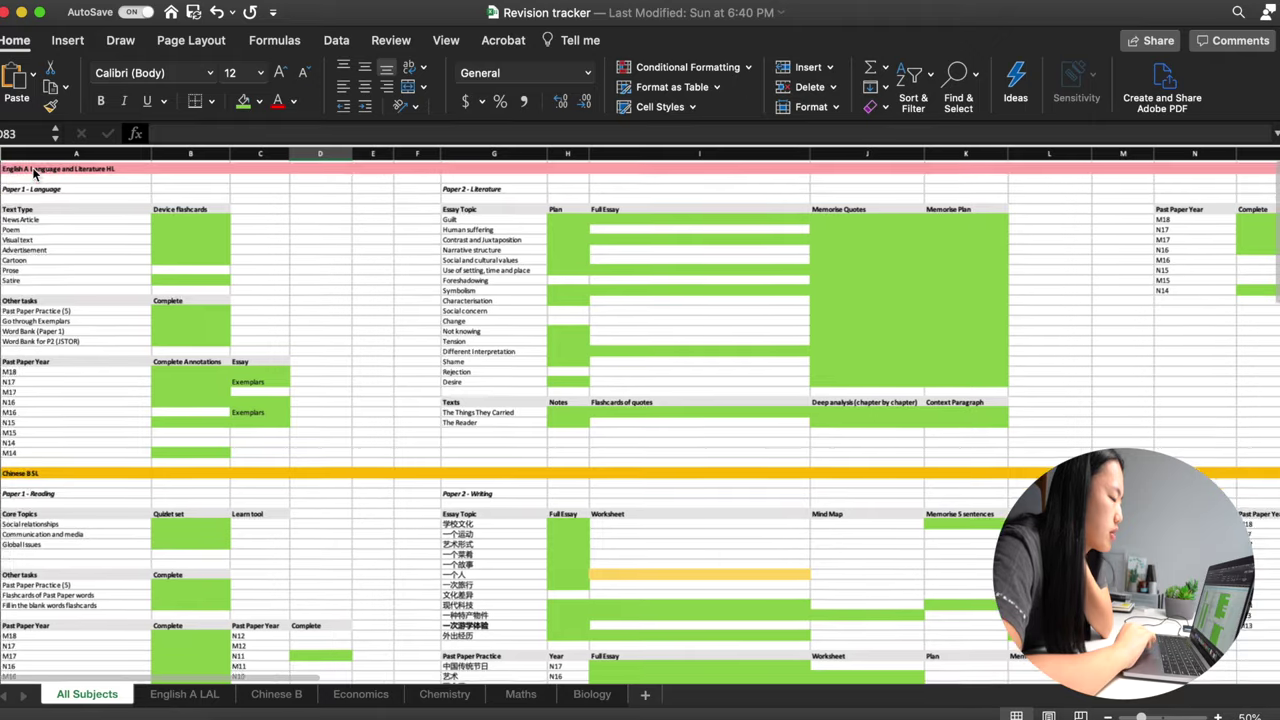
pyautogui.hscroll(10, 313, 307)
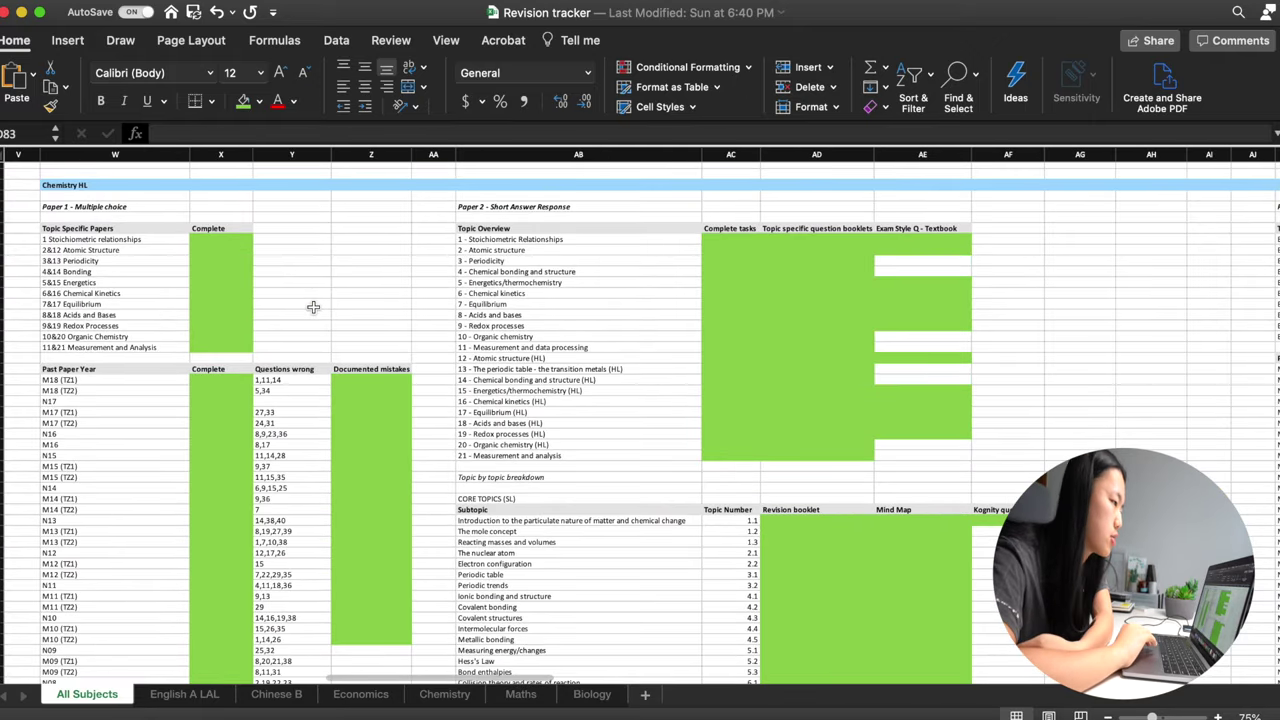
pyautogui.scroll(-1, 316, 343)
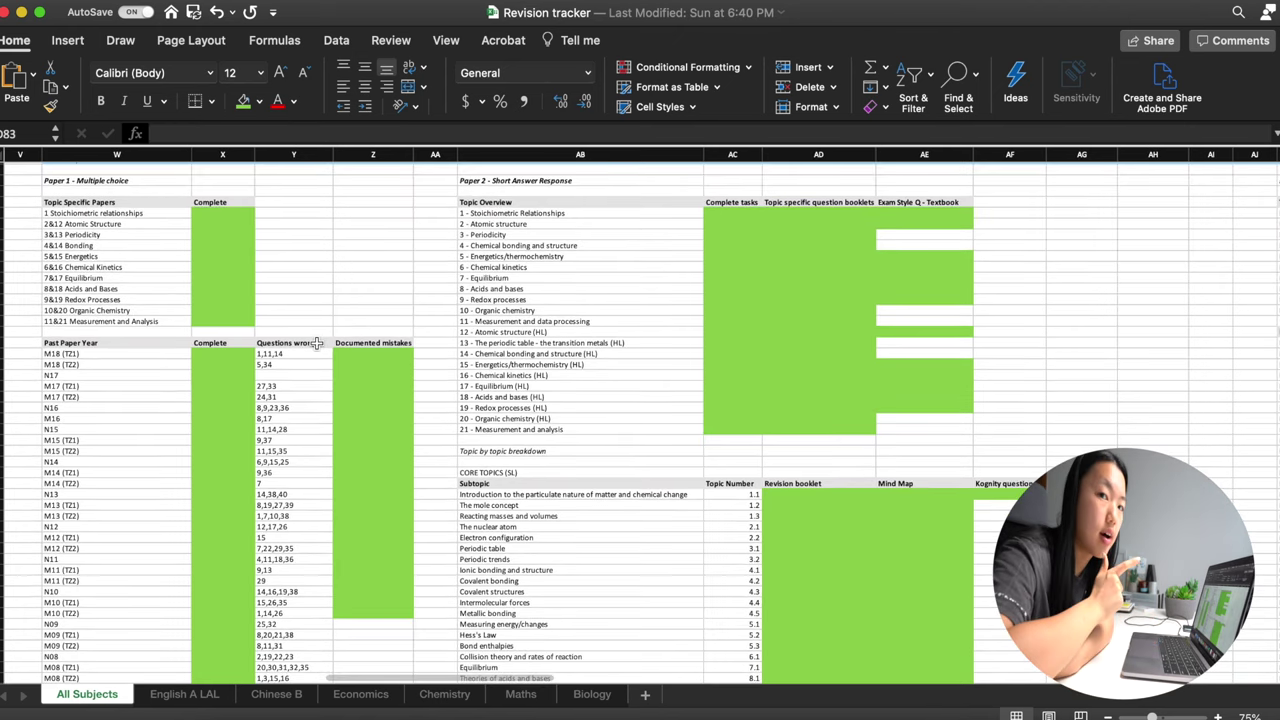
# Step: Examine the first entries of the Chemistry HL Paper 1 past paper list by highlighting them
pyautogui.scroll(-5, 350, 343)
pyautogui.scroll(5, 350, 343)
pyautogui.hscroll(-1, 350, 343)
pyautogui.moveTo(140, 343); pyautogui.dragTo(140, 494)
pyautogui.click(148, 436)
pyautogui.moveTo(108, 353); pyautogui.dragTo(107, 508)
pyautogui.click(127, 394)
pyautogui.moveTo(108, 353); pyautogui.dragTo(112, 494)
# Step: Examine the Chemistry past papers from M06 up to M09 (TZ1), and return to M18 (TZ1)
pyautogui.scroll(-6, 117, 491)
pyautogui.scroll(3, 117, 492)
pyautogui.hscroll(1, 117, 492)
pyautogui.moveTo(117, 582); pyautogui.dragTo(117, 489)
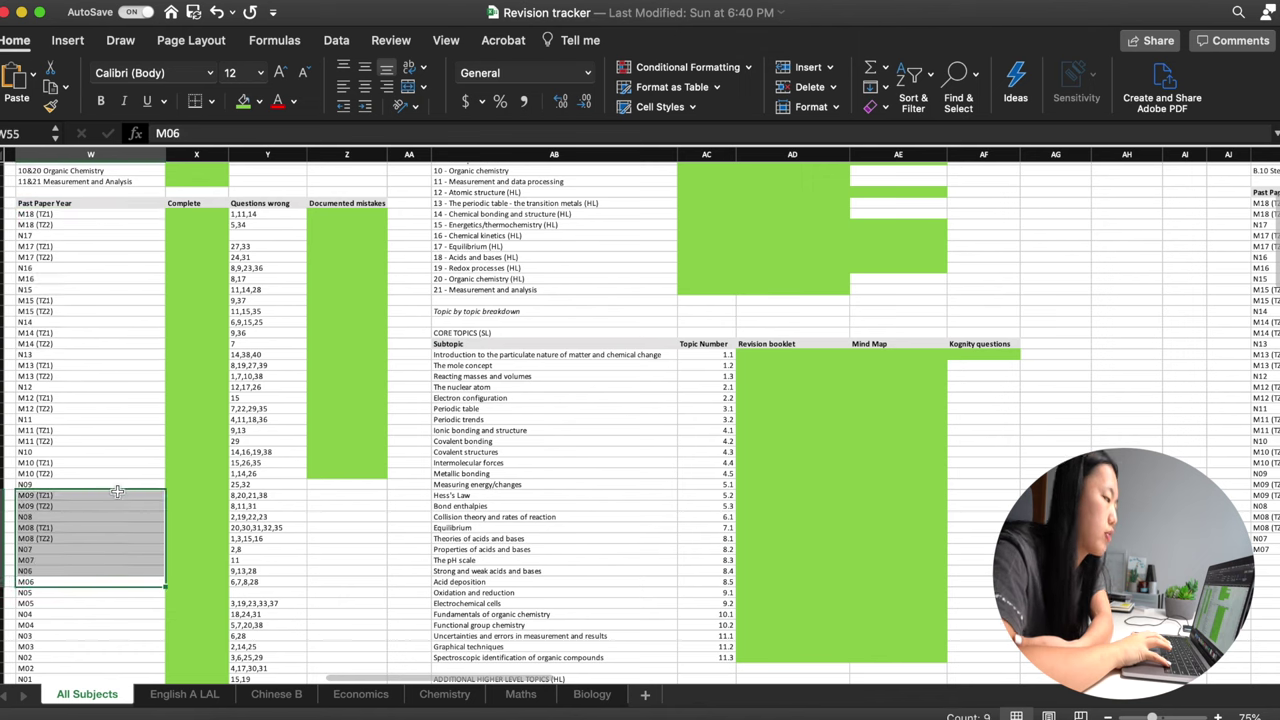
pyautogui.click(86, 217)
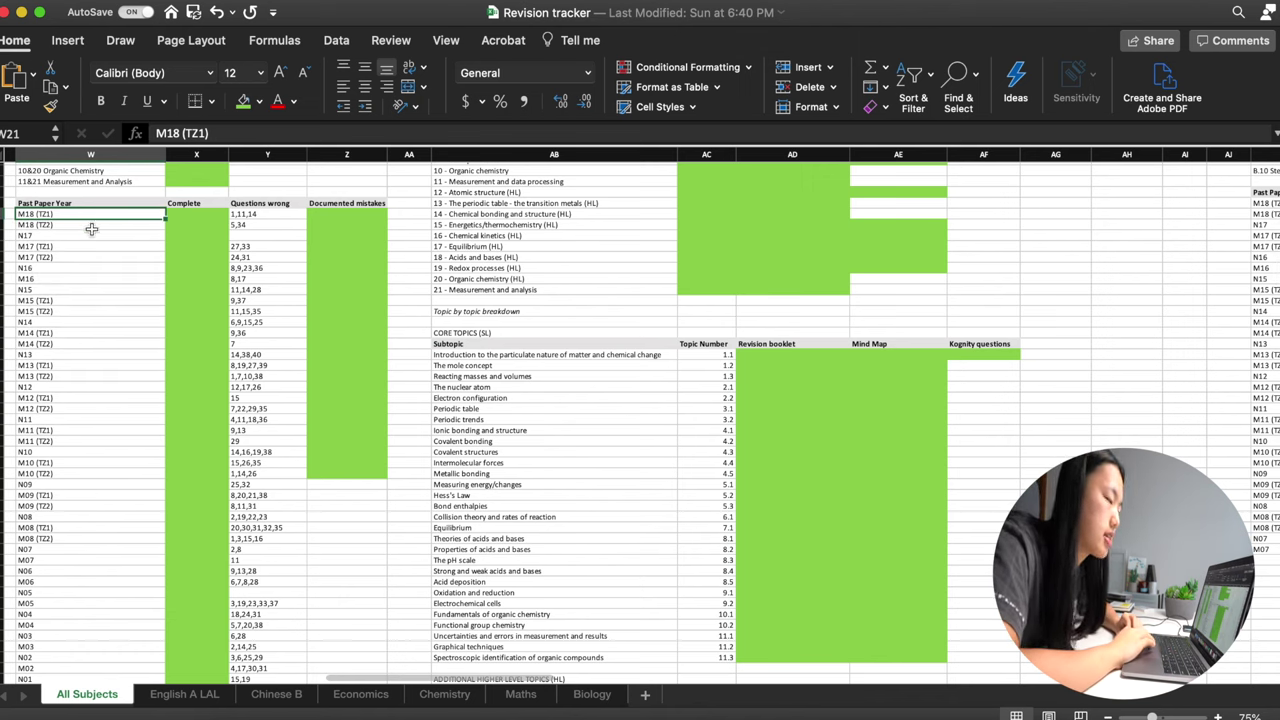
# Step: Find the oldest Chemistry Paper 1 past paper entry, M99, at the end of the list
pyautogui.scroll(-10, 84, 256)
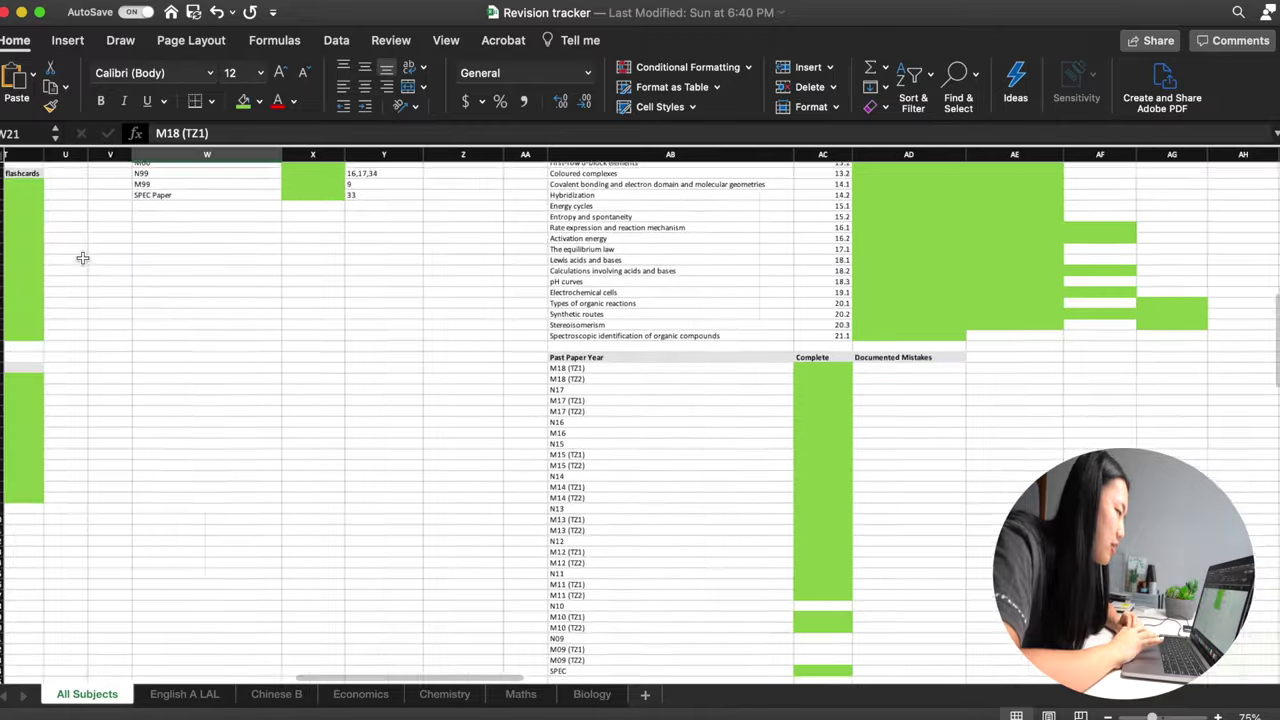
pyautogui.scroll(5, 86, 254)
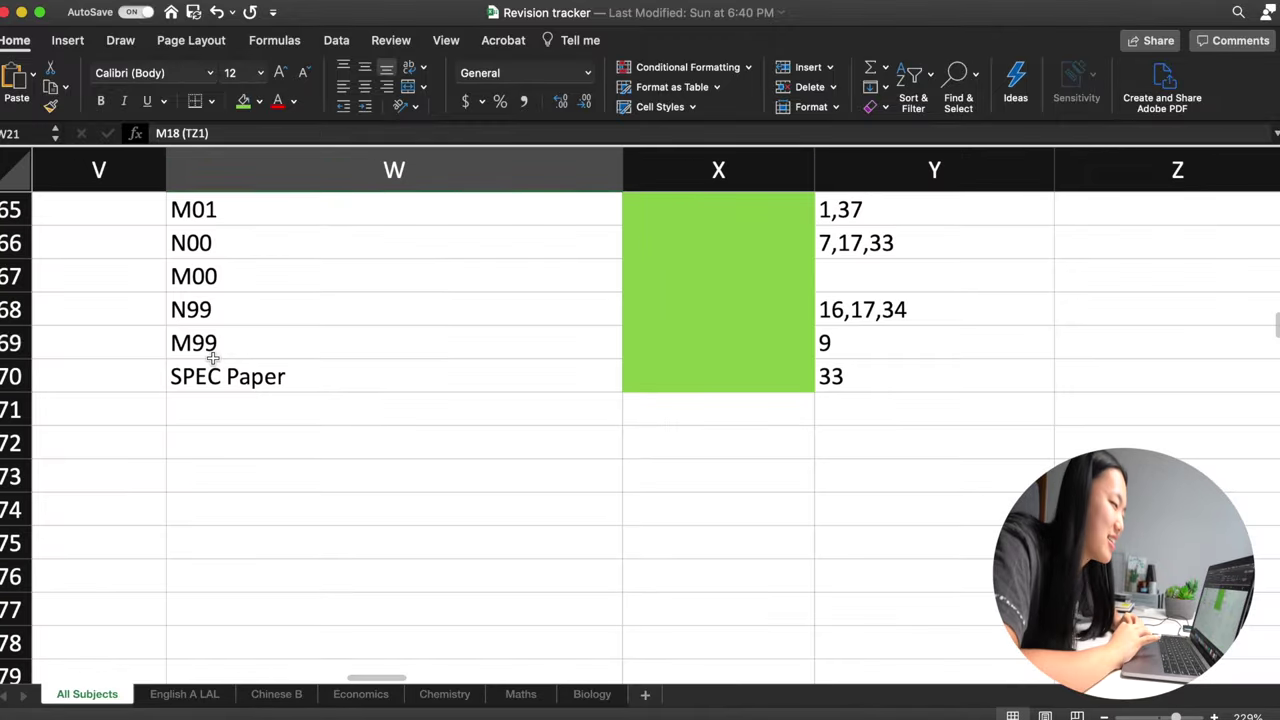
pyautogui.click(251, 340)
pyautogui.scroll(-3, 214, 360)
pyautogui.scroll(5, 213, 358)
pyautogui.scroll(-5, 213, 358)
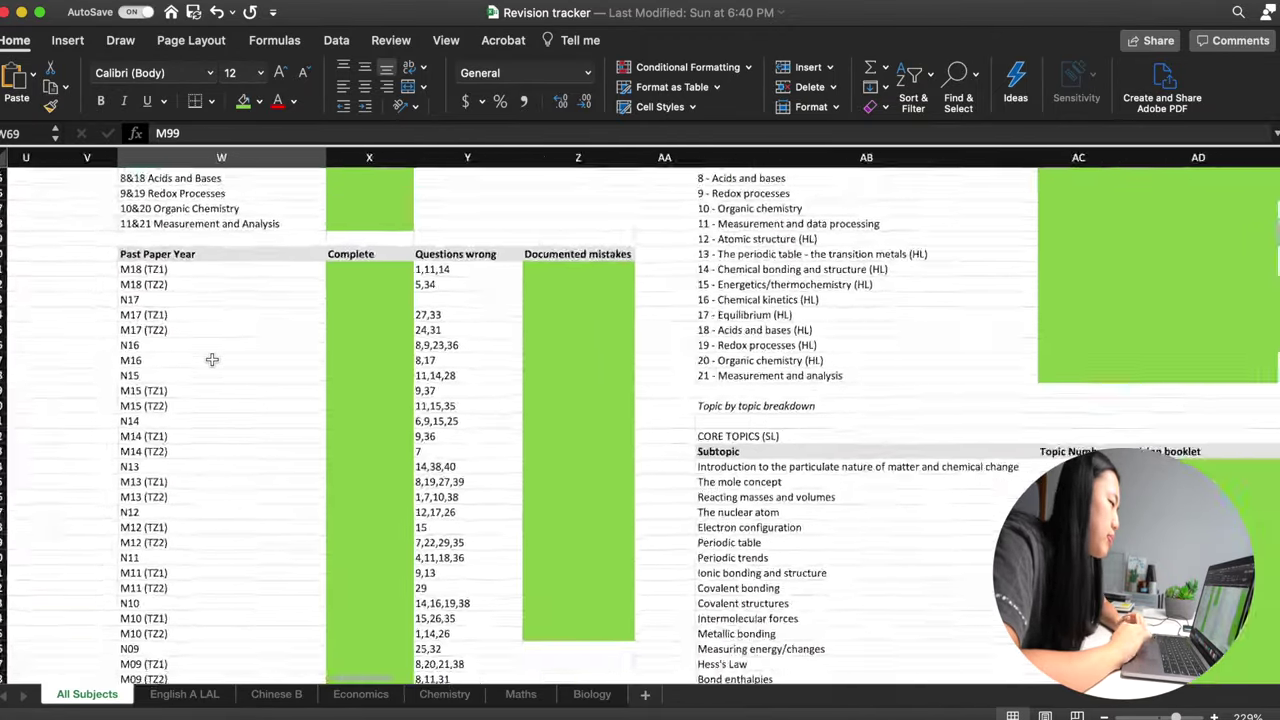
# Step: Read back up the Chemistry past paper list to the Topic Specific Papers table, selecting the M14 (TZ2) entry on the way
pyautogui.scroll(-5, 212, 362)
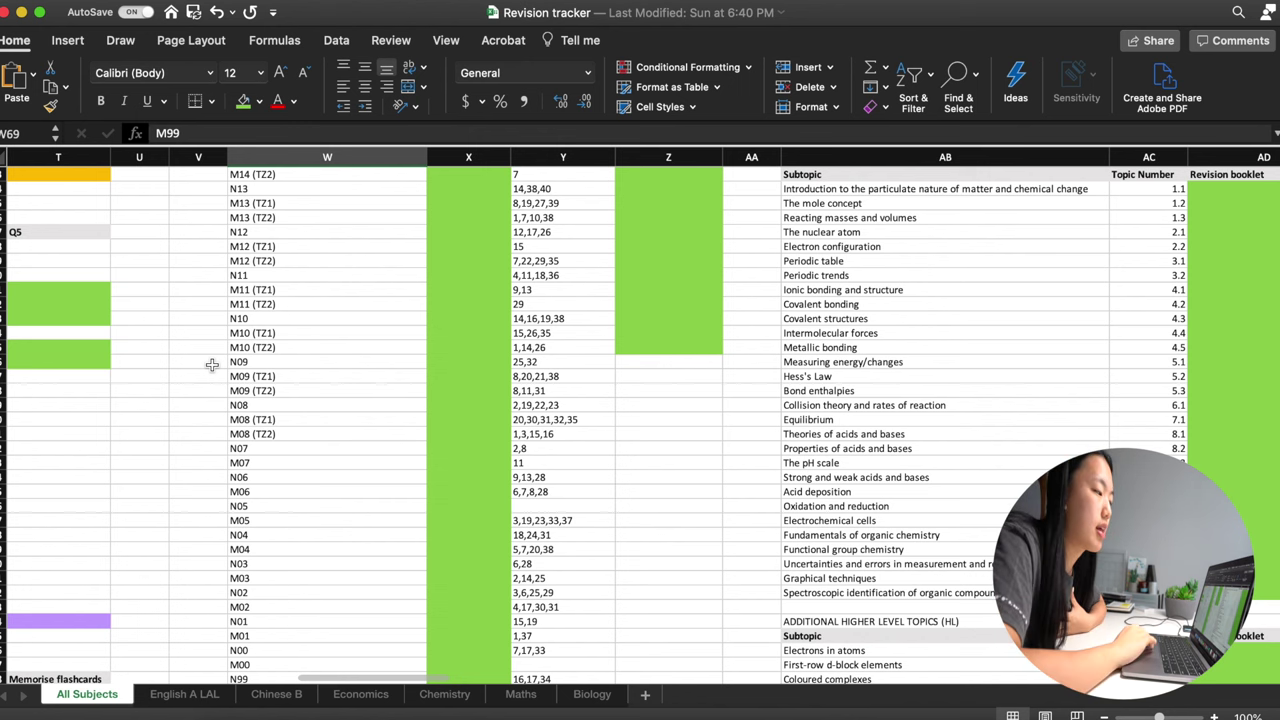
pyautogui.scroll(3, 212, 365)
pyautogui.hscroll(1, 212, 365)
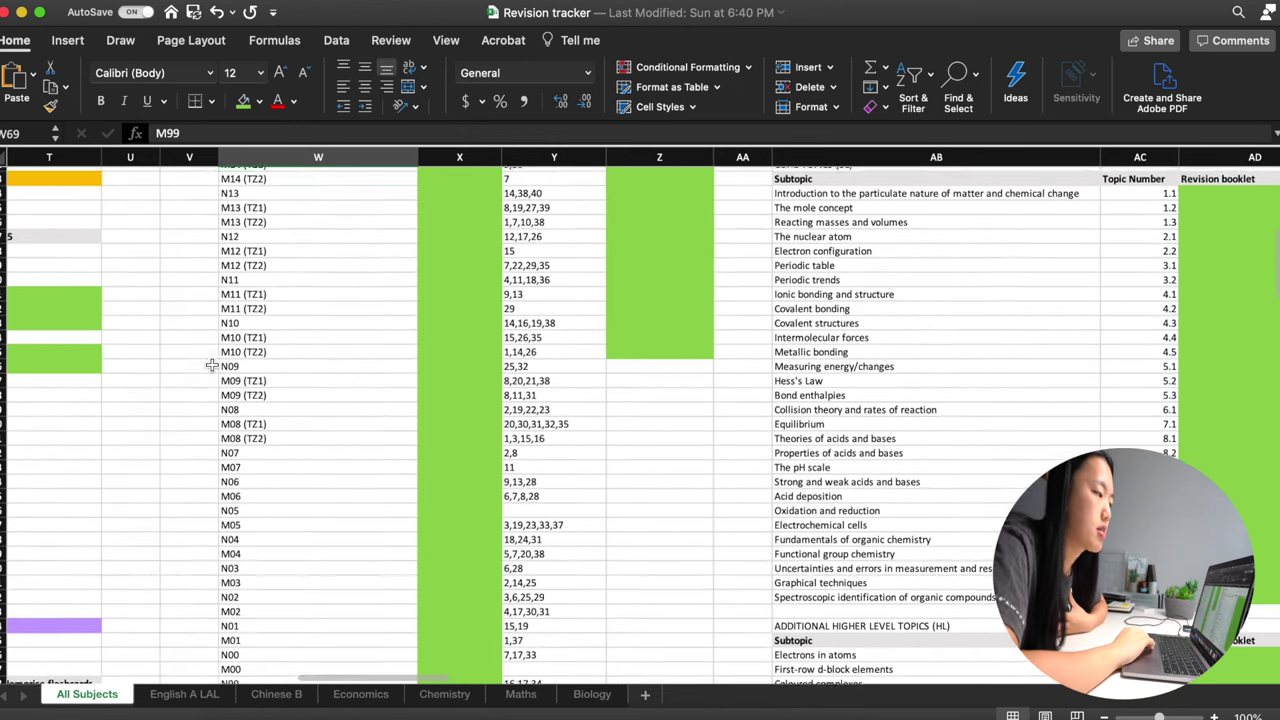
pyautogui.scroll(3, 212, 365)
pyautogui.hscroll(1, 212, 365)
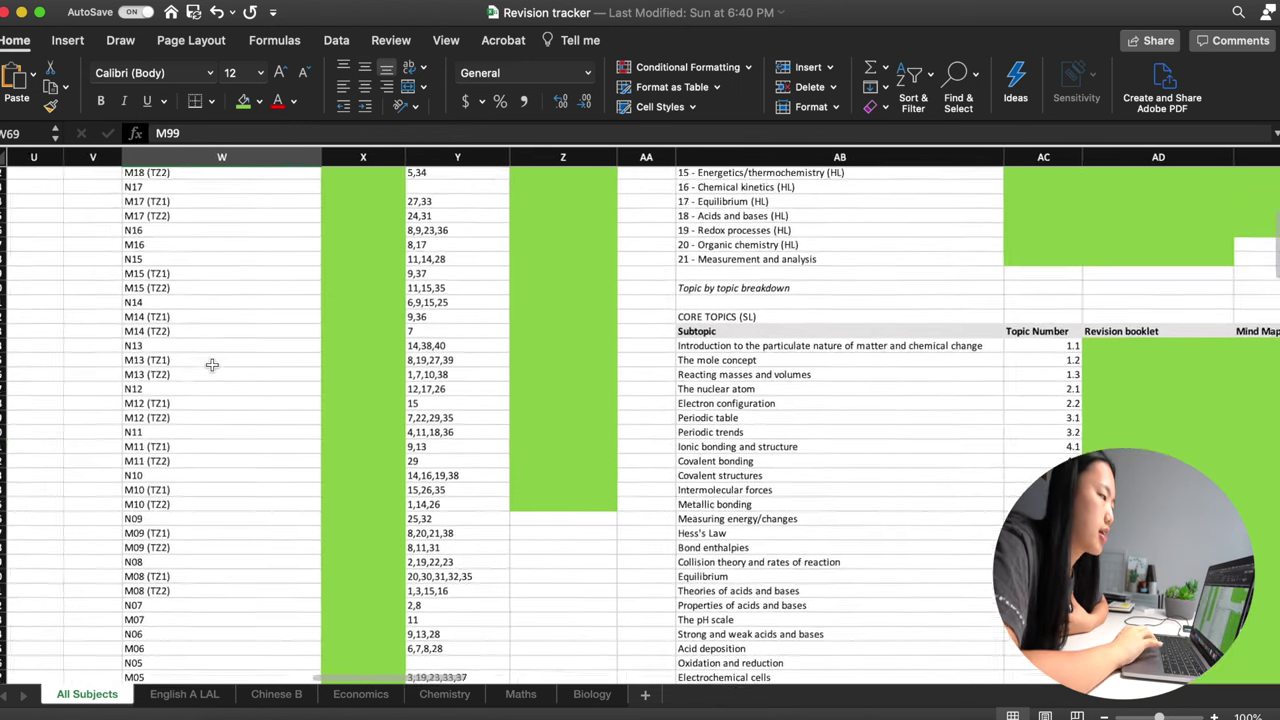
pyautogui.click(212, 365)
pyautogui.press('Up')
pyautogui.scroll(7, 212, 365)
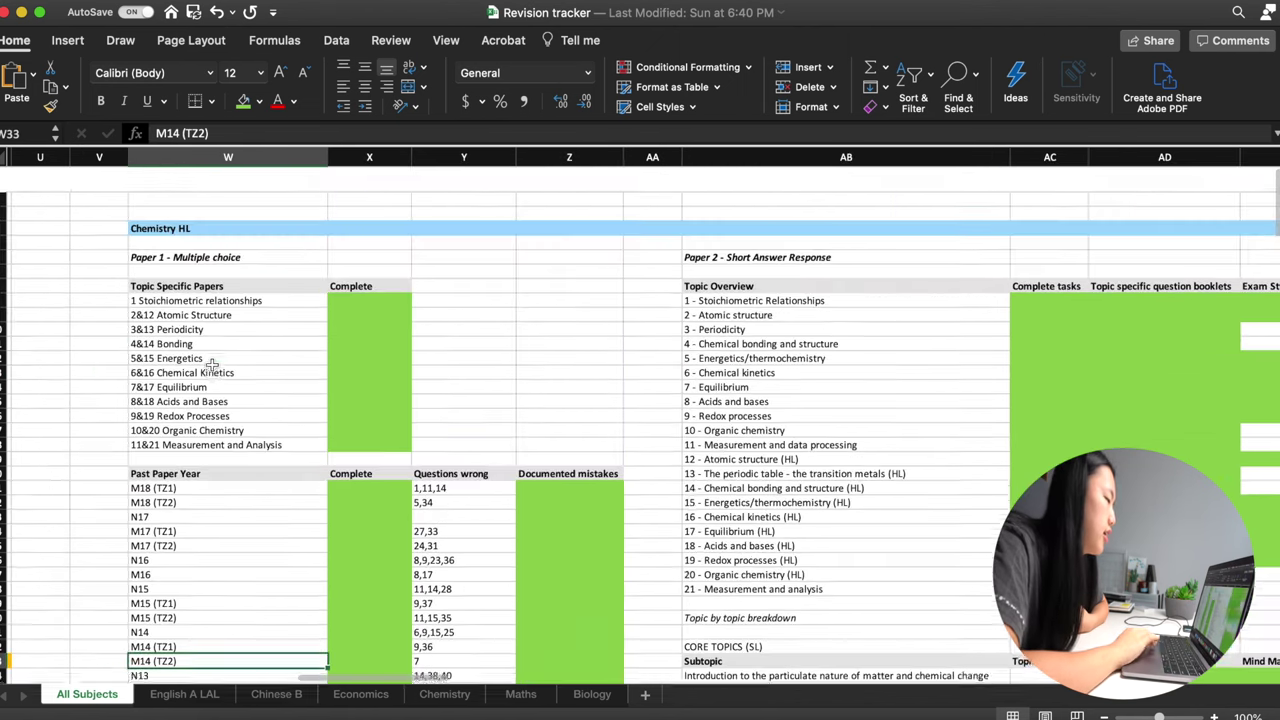
# Step: Compare the Complete, Questions wrong and Documented mistakes columns of the Chemistry past papers, stopping at M18 (TZ2)
pyautogui.scroll(-10, 212, 365)
pyautogui.hscroll(1, 212, 365)
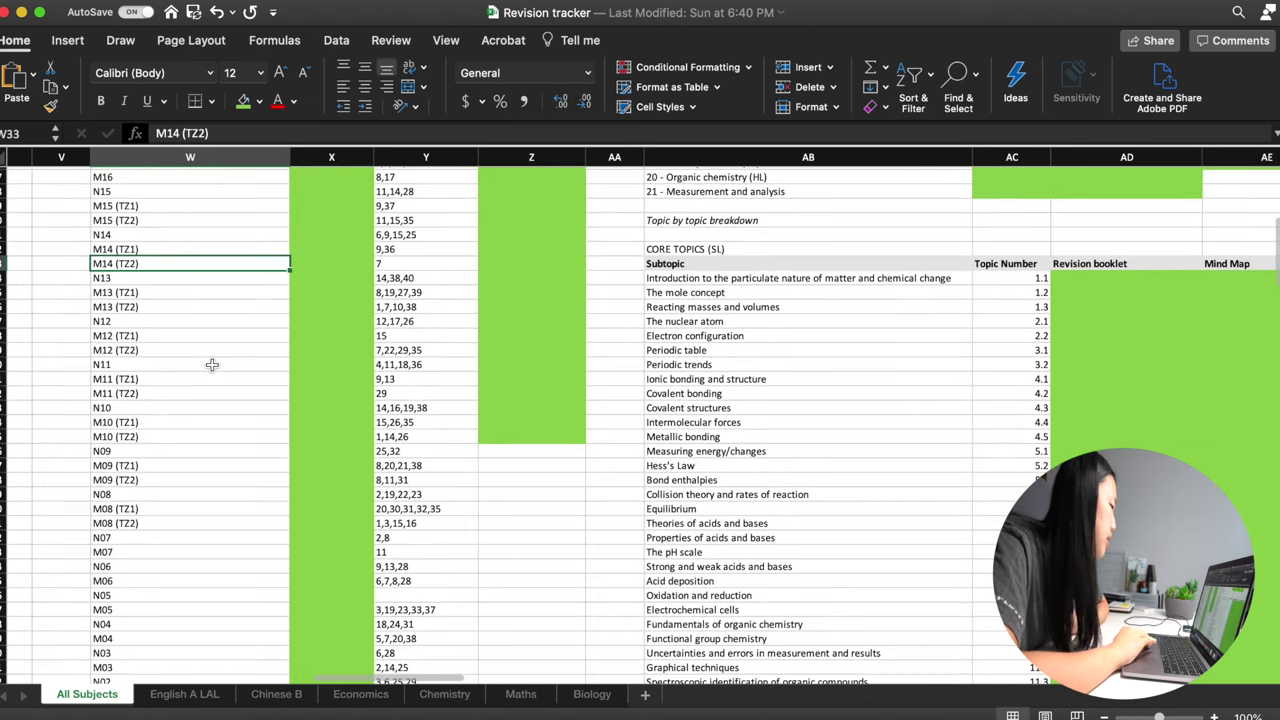
pyautogui.scroll(4, 212, 365)
pyautogui.hscroll(1, 212, 365)
pyautogui.click(310, 258)
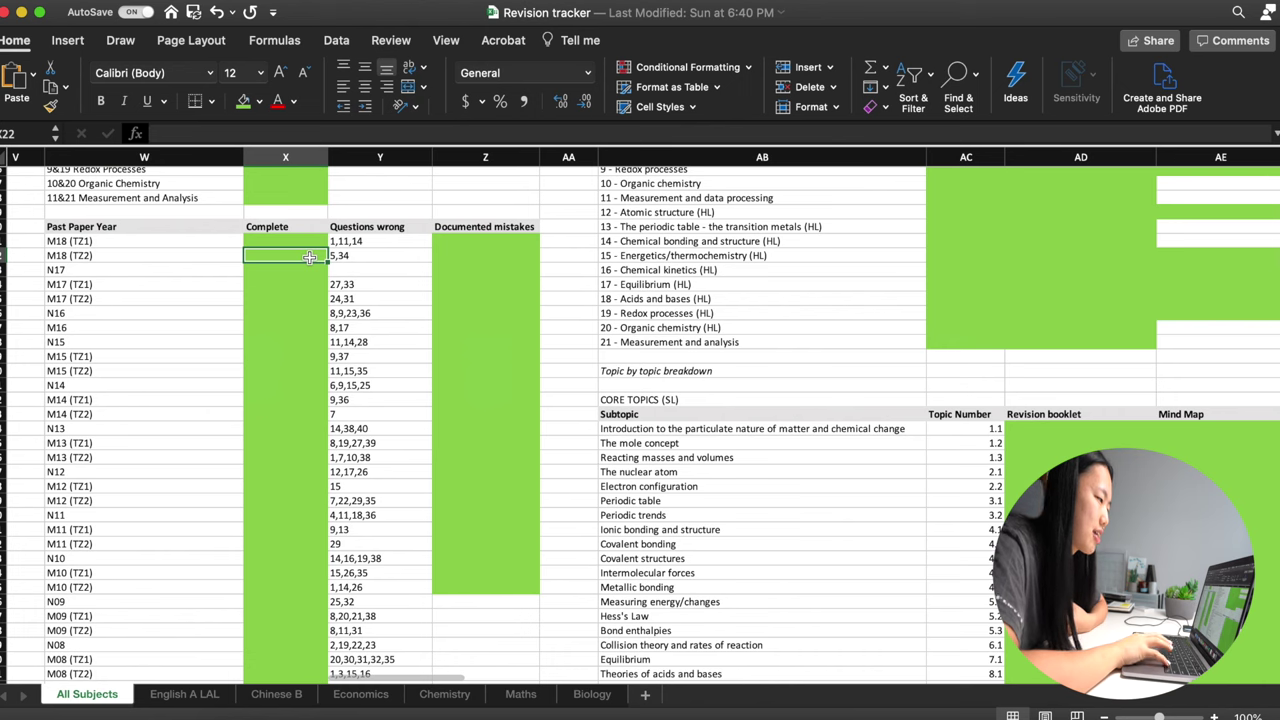
# Step: Check the Complete cells of the Chemistry past papers from N17 to N14 against their wrong questions
pyautogui.press('Down')
pyautogui.press('Down')
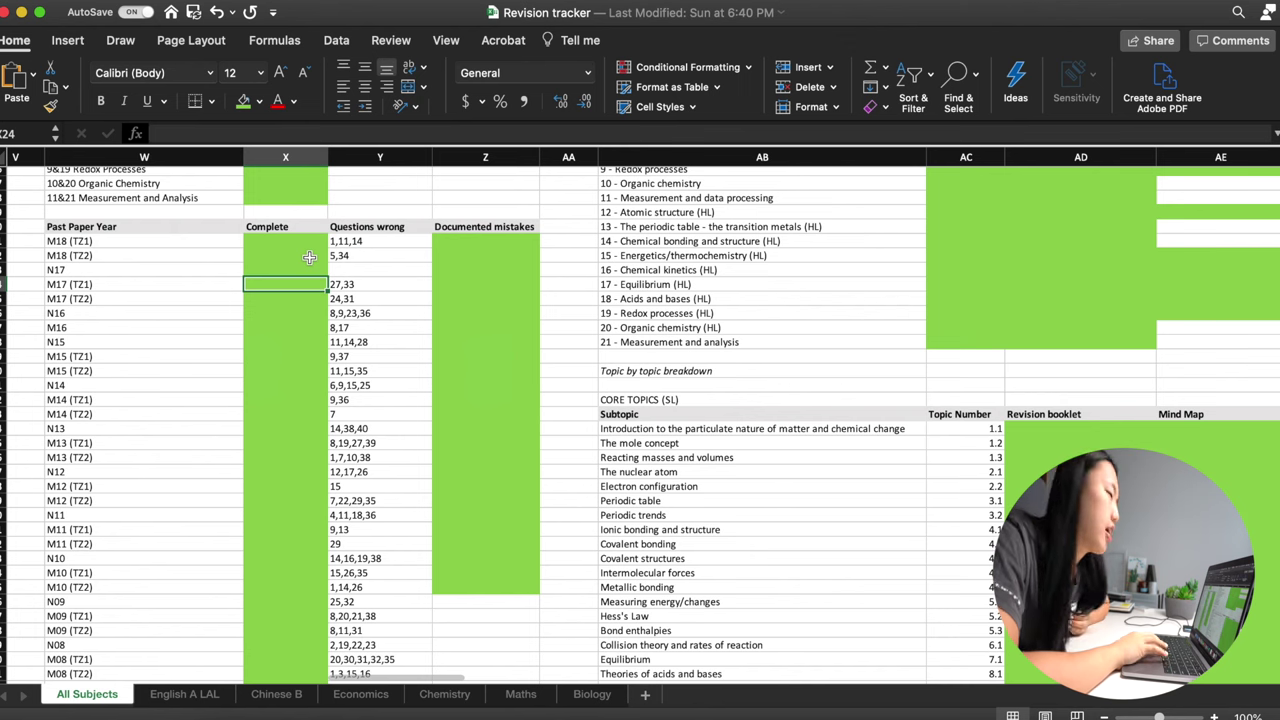
pyautogui.scroll(-1, 303, 247)
pyautogui.hscroll(-1, 303, 247)
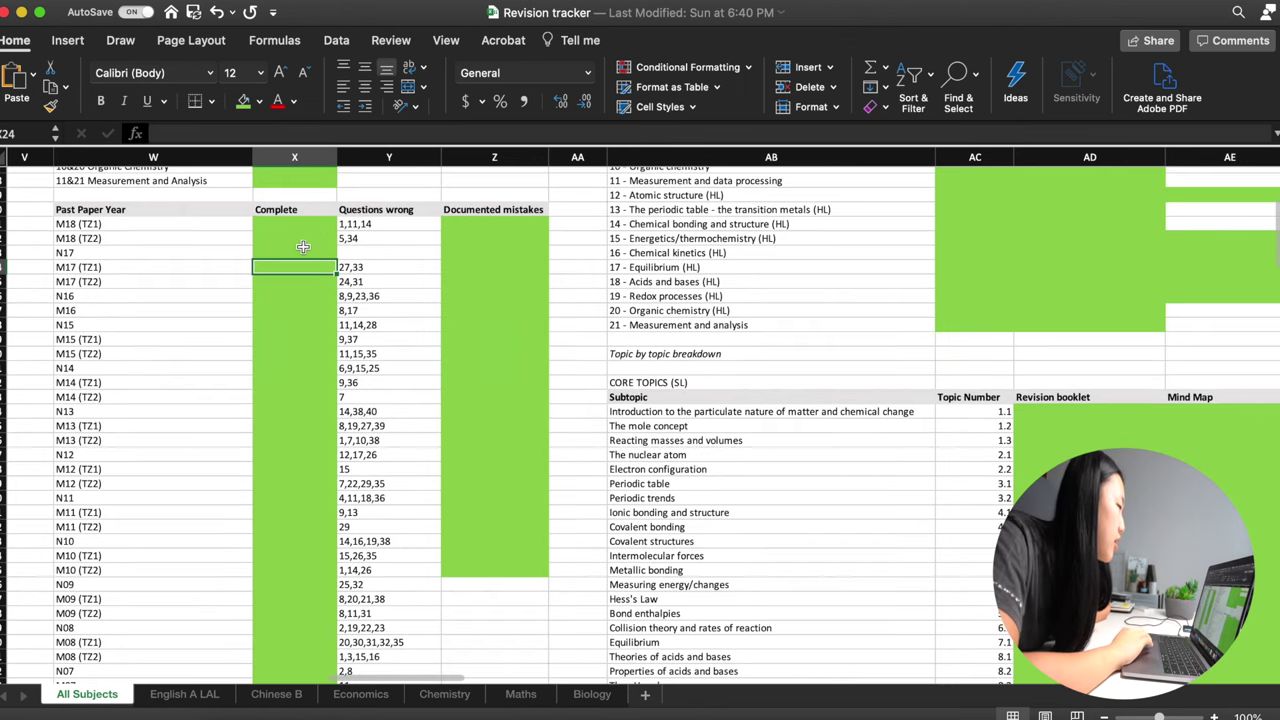
pyautogui.click(283, 252)
pyautogui.click(287, 368)
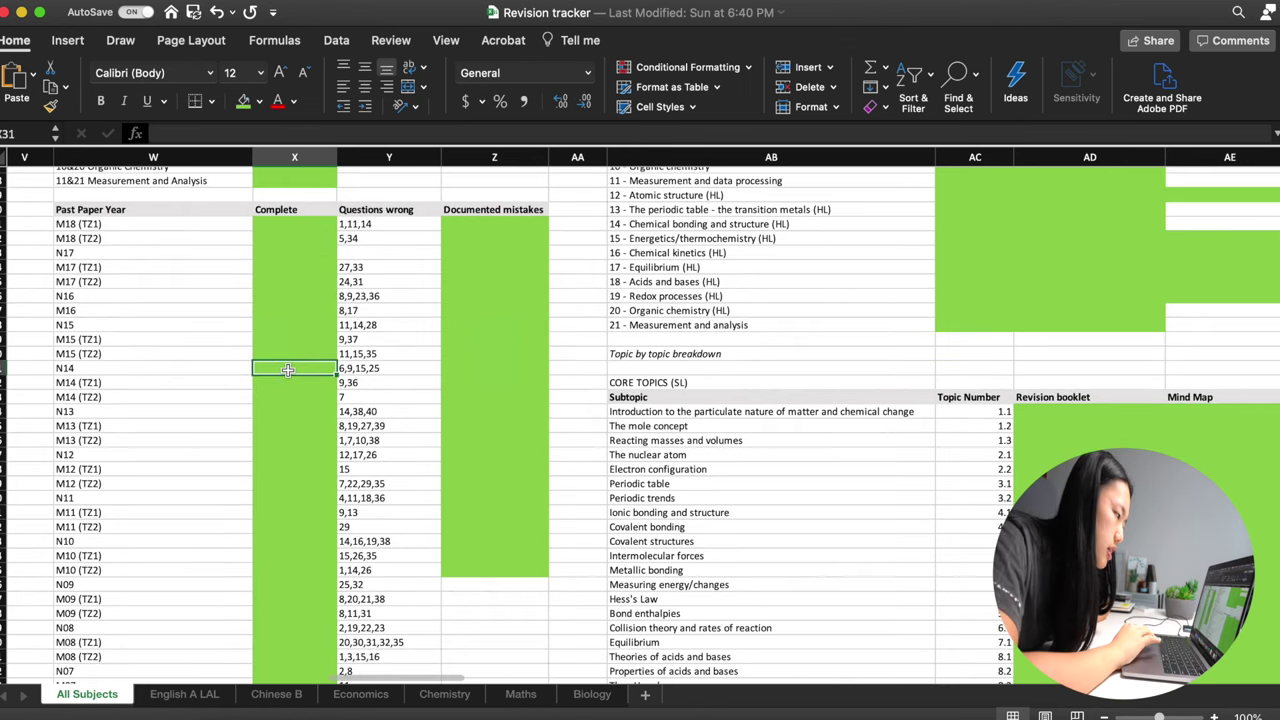
# Step: Review the Past Paper Year, Complete and Questions wrong columns of the Chemistry past papers, highlighting the wrong questions from M18 (TZ1) to N08
pyautogui.moveTo(104, 211); pyautogui.dragTo(103, 484)
pyautogui.click(103, 484)
pyautogui.click(100, 225)
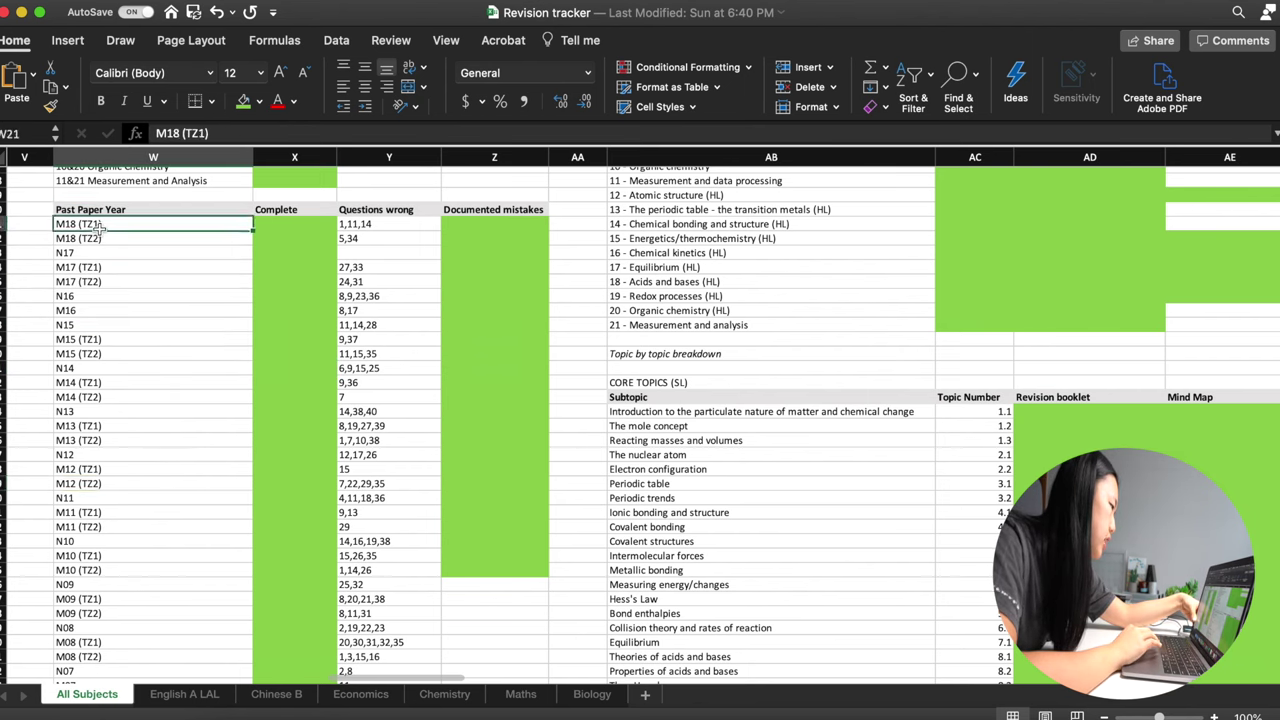
pyautogui.moveTo(280, 232); pyautogui.dragTo(286, 456)
pyautogui.moveTo(388, 223); pyautogui.dragTo(399, 623)
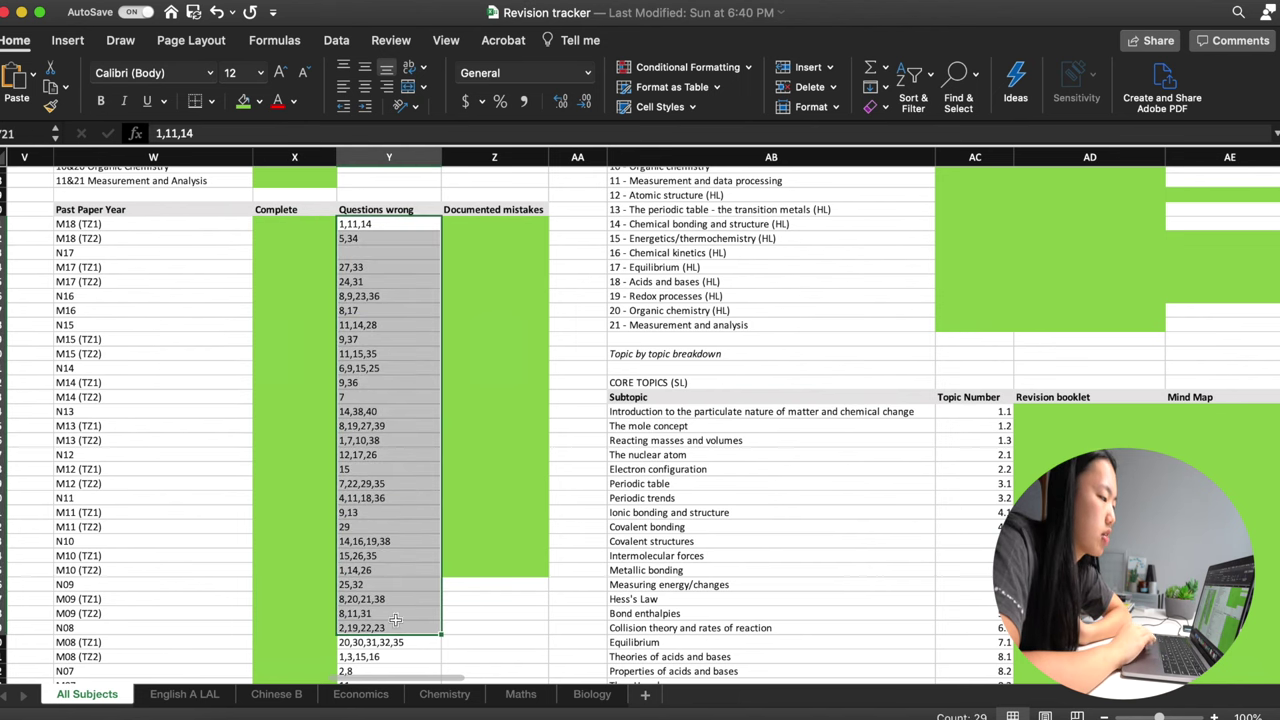
# Step: Read through the Questions wrong entries of the Chemistry papers from M18 (TZ1) to M17 (TZ2), finishing back at M18 (TZ1)
pyautogui.click(400, 281)
pyautogui.click(376, 223)
pyautogui.press('Down')
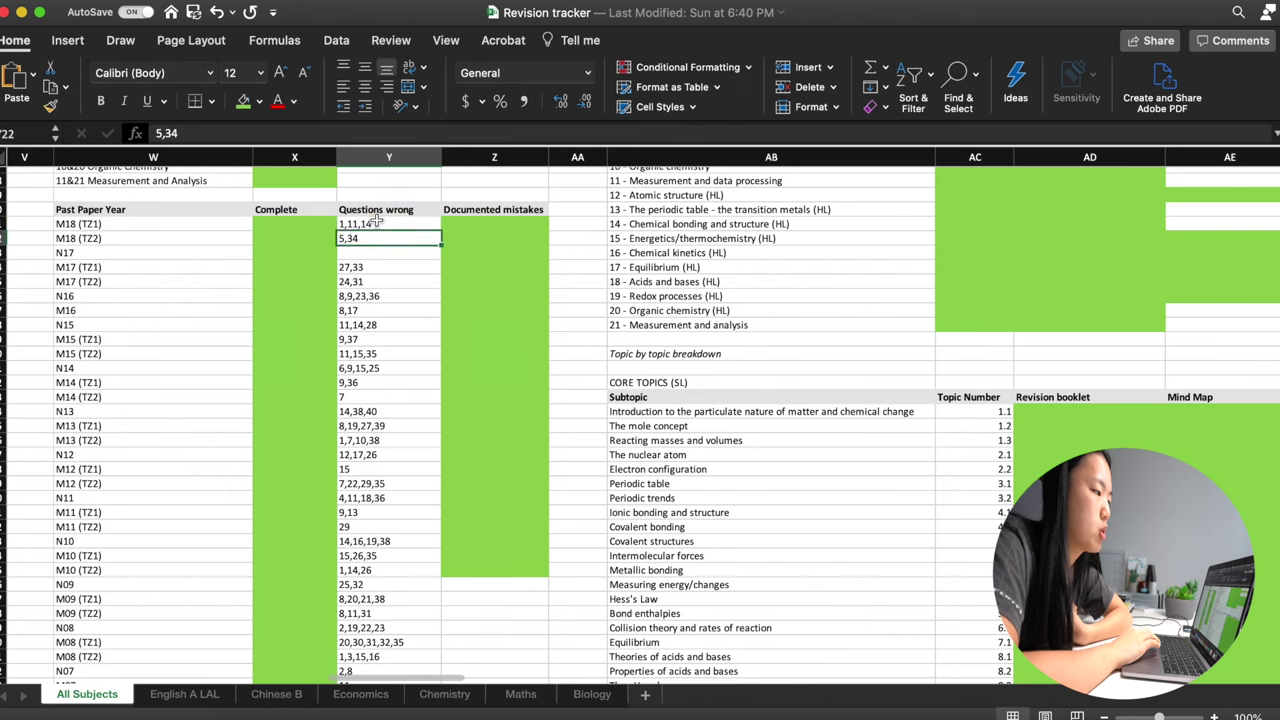
pyautogui.press('Down')
pyautogui.press('Down')
pyautogui.press('Down')
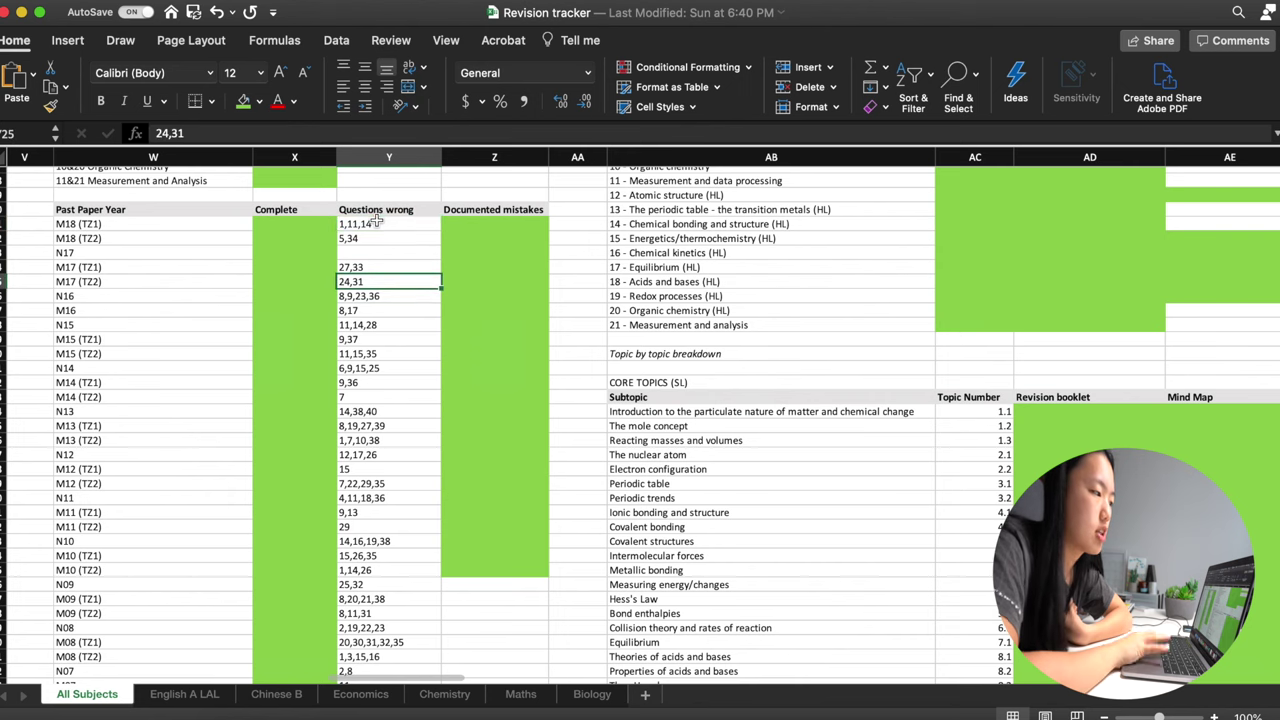
pyautogui.click(376, 223)
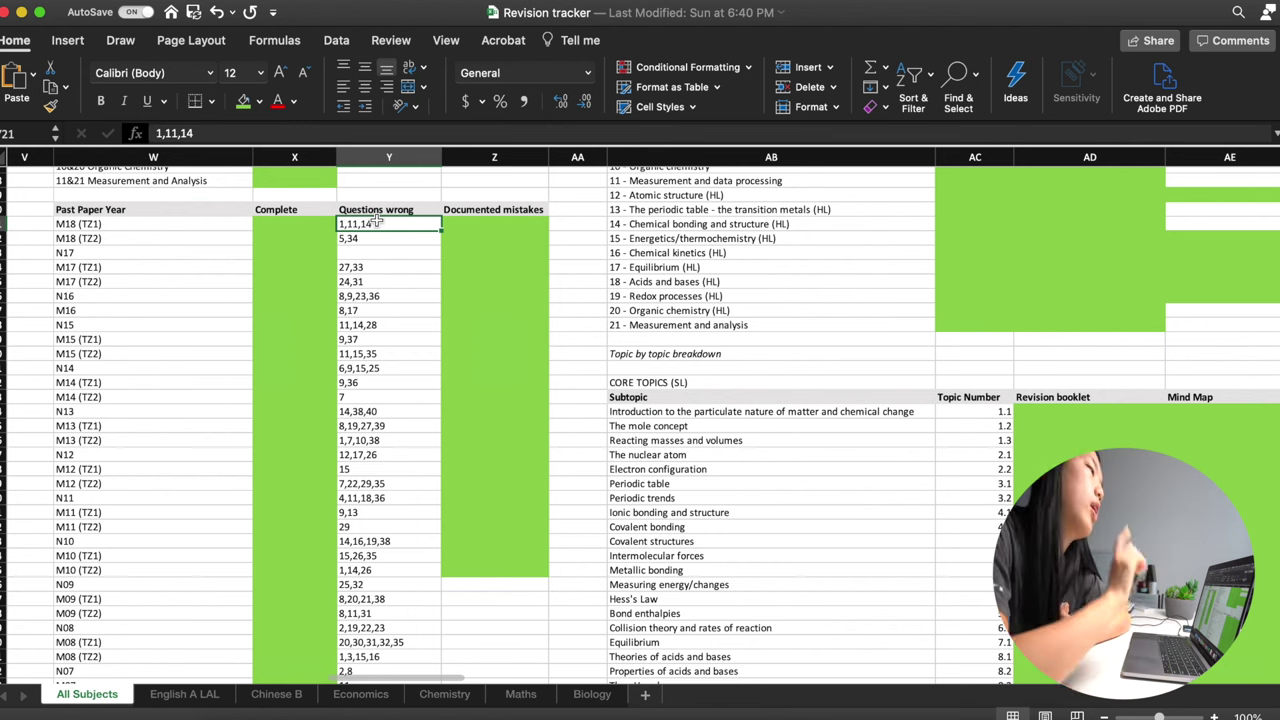
# Step: Trace the M18 (TZ1) Chemistry row from Documented mistakes back to Past Paper Year, and highlight the paper together with its Complete cell
pyautogui.scroll(1, 381, 282)
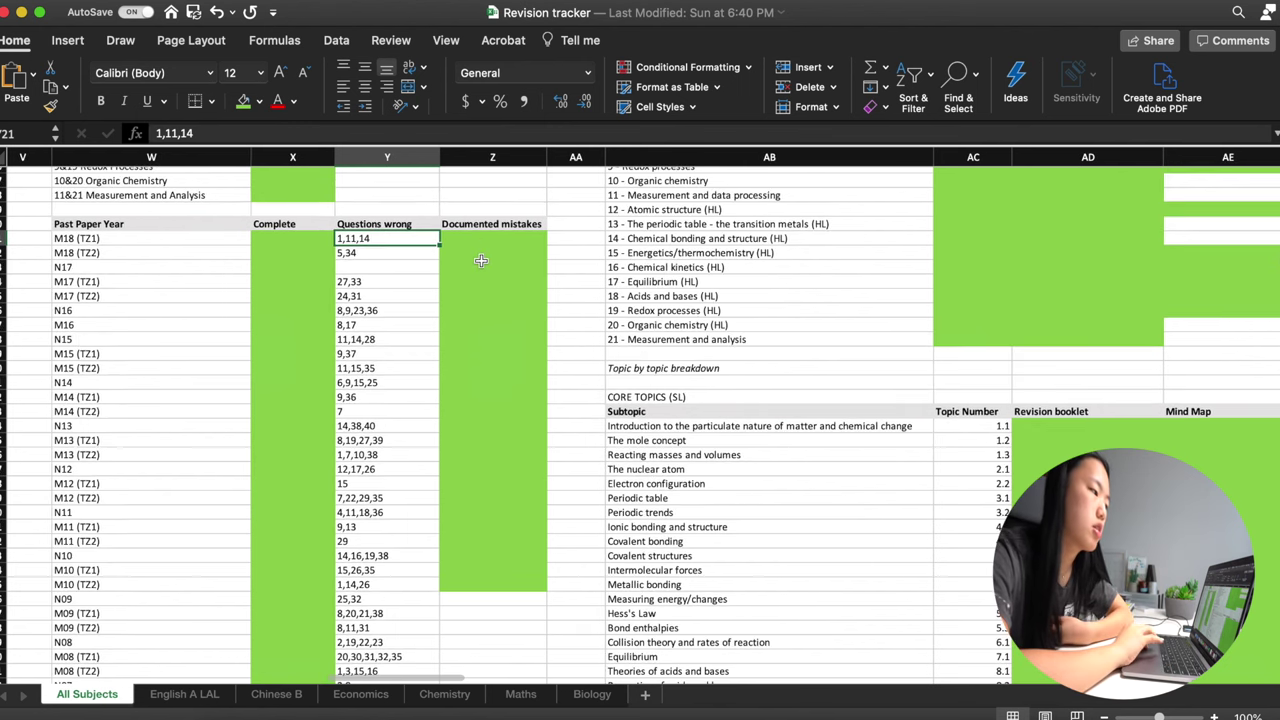
pyautogui.scroll(3, 481, 261)
pyautogui.scroll(3, 246, 402)
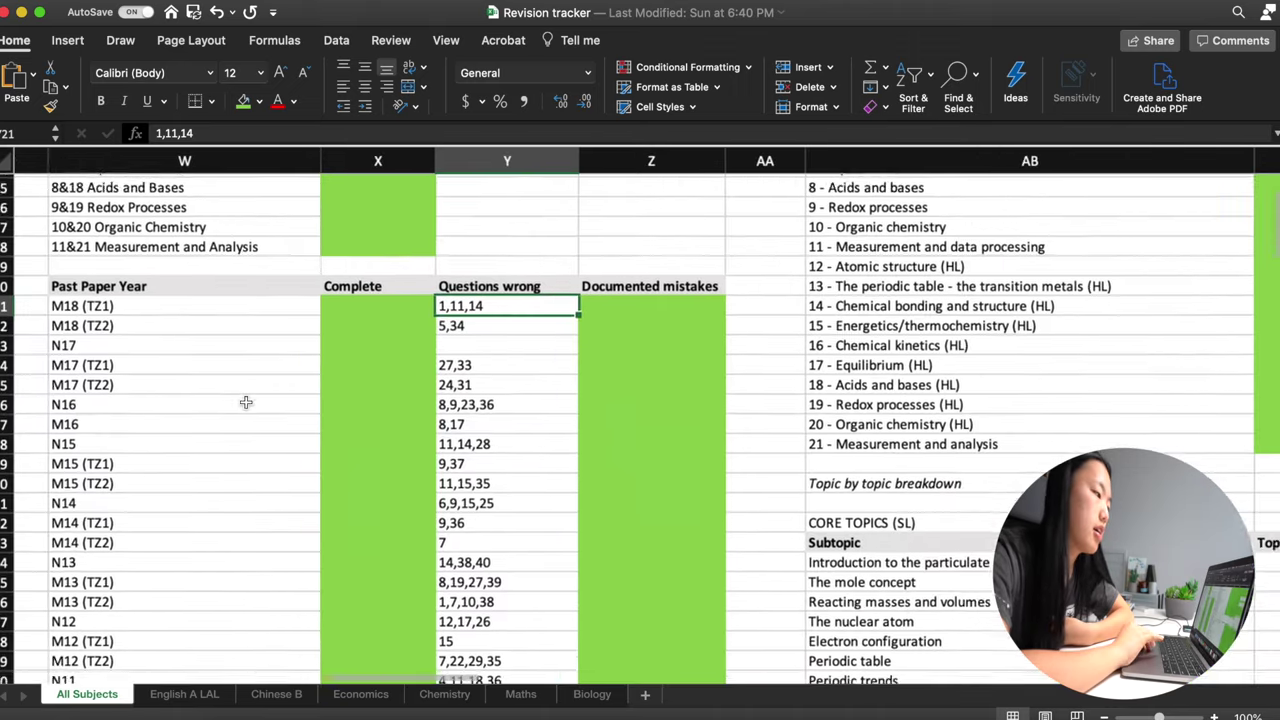
pyautogui.scroll(5, 246, 402)
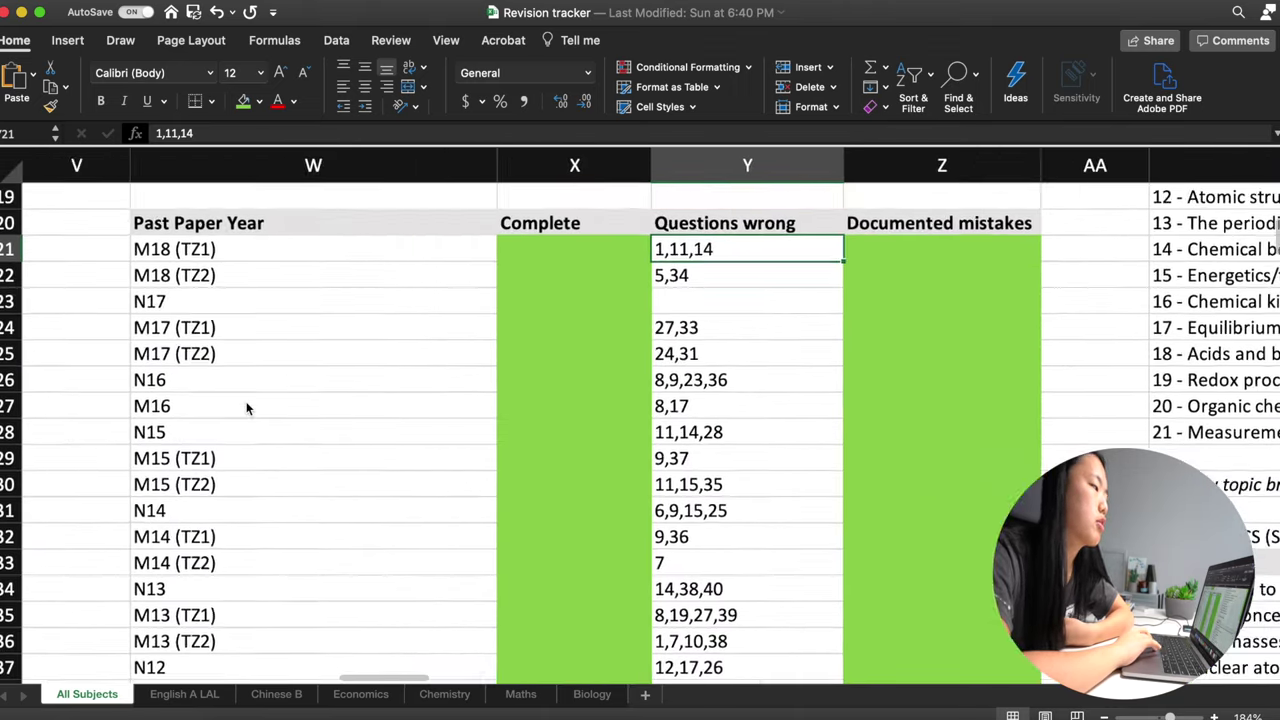
pyautogui.hscroll(2, 246, 408)
pyautogui.scroll(-1, 246, 408)
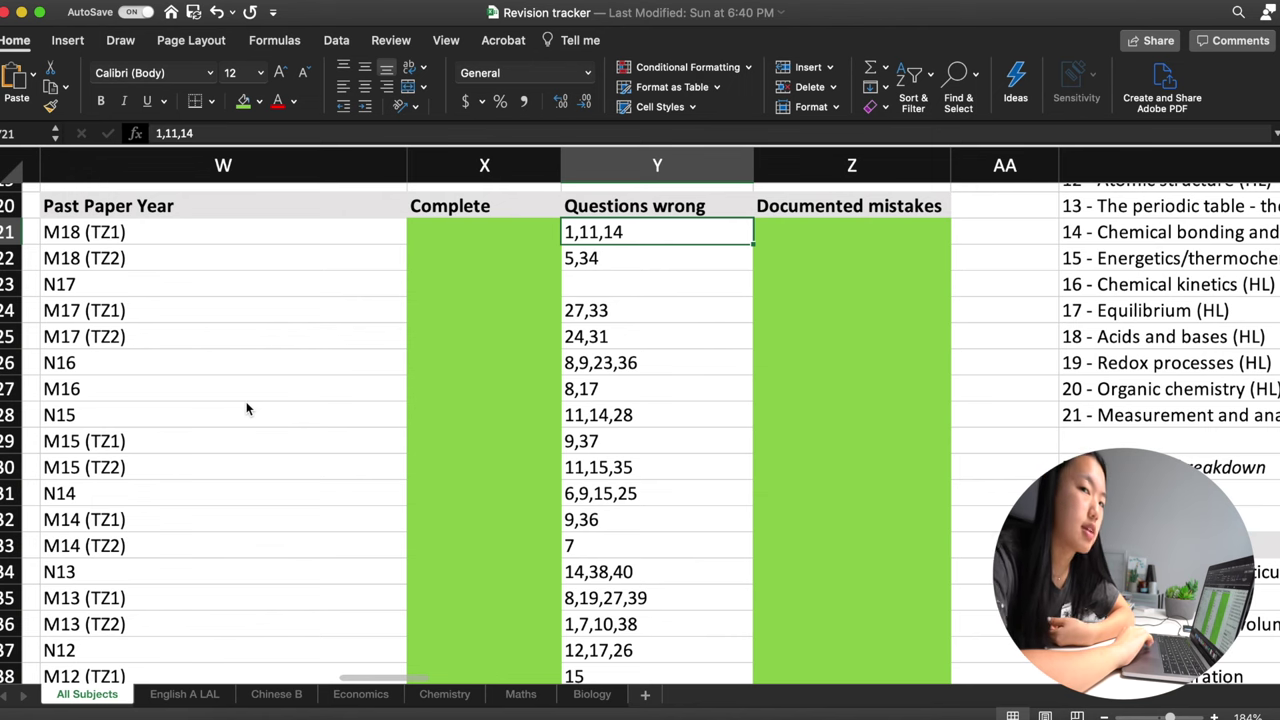
pyautogui.hscroll(1, 247, 408)
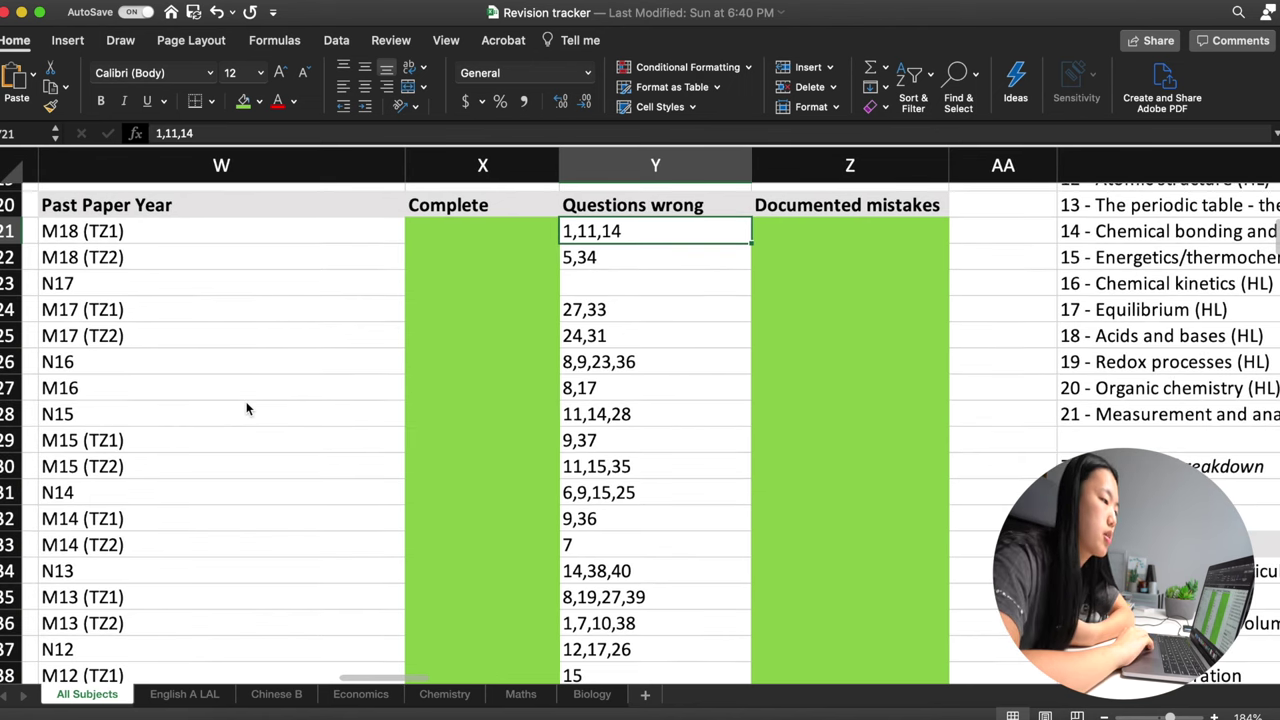
pyautogui.click(772, 232)
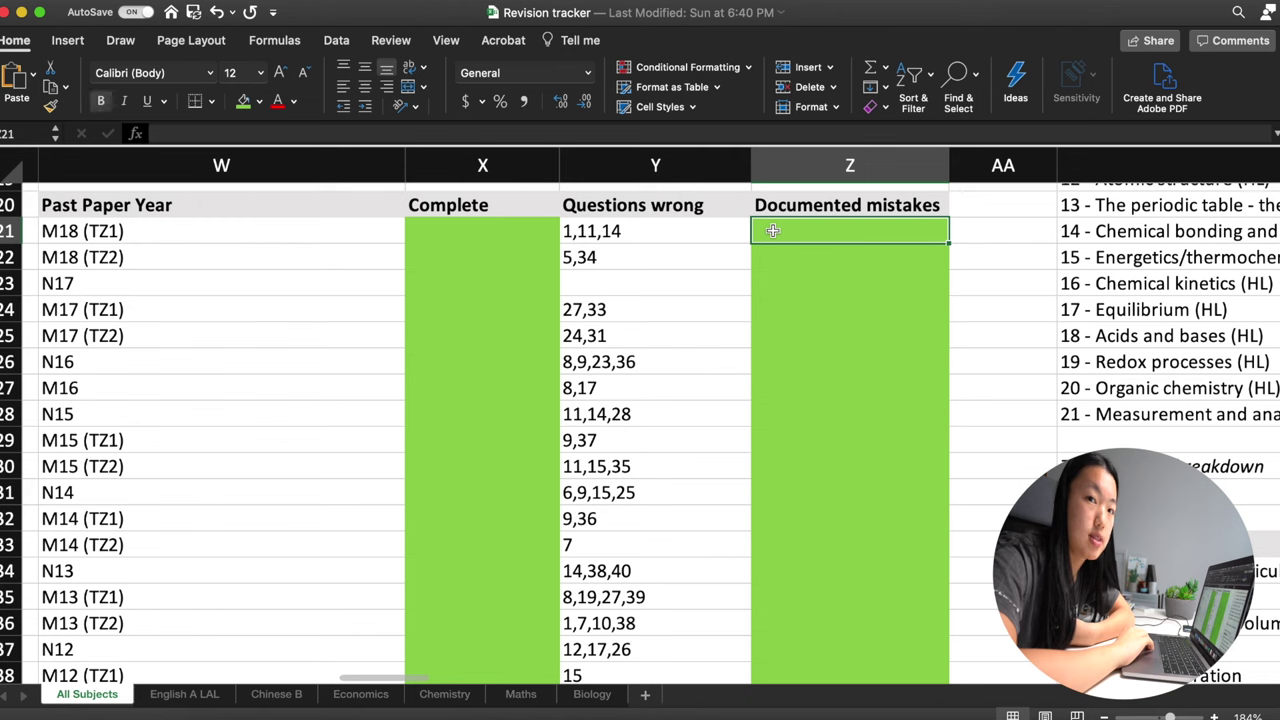
pyautogui.press('Left')
pyautogui.press('Left')
pyautogui.press('Left')
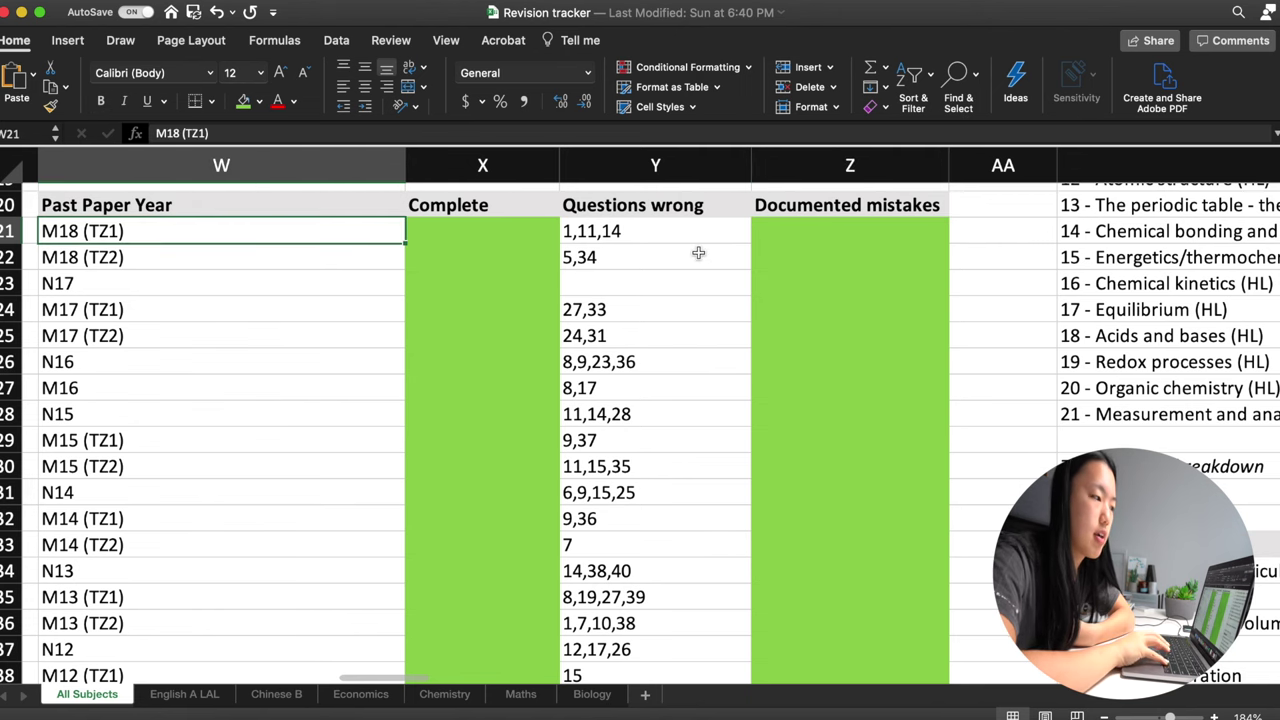
pyautogui.hotkey('shift', 'Right')
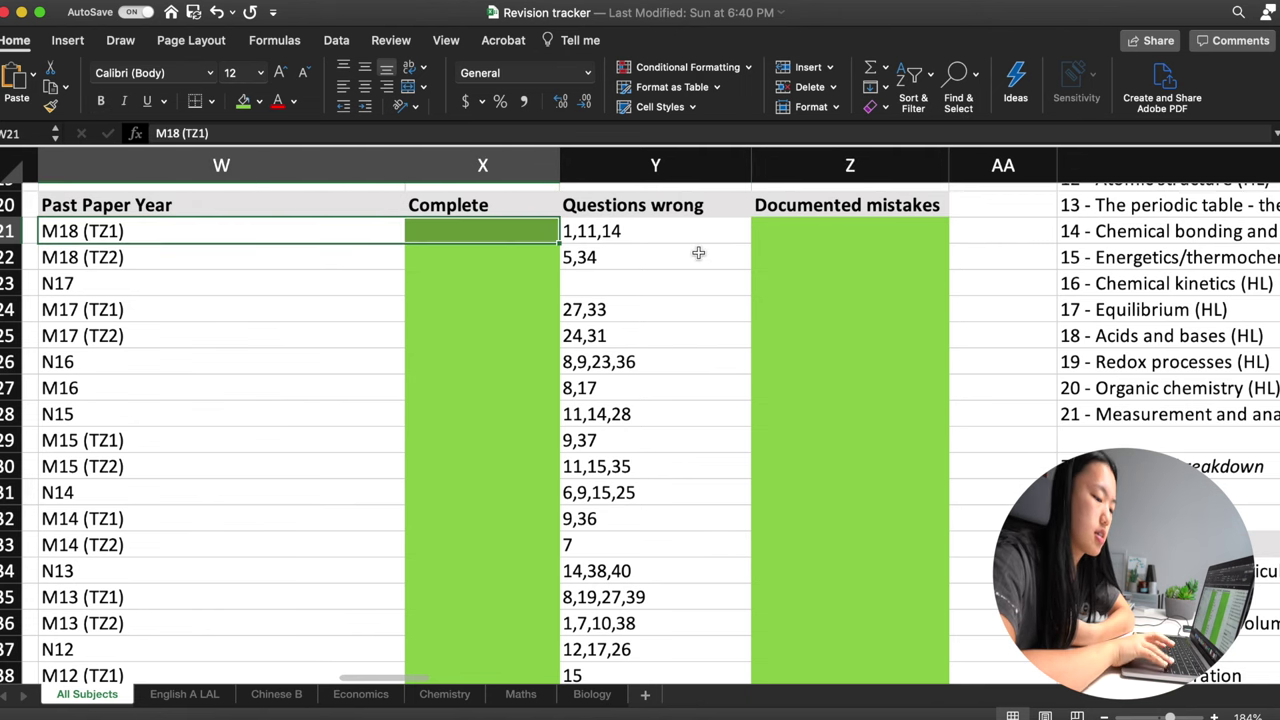
# Step: Compare the Complete, Questions wrong and Documented mistakes cells of the M18 (TZ1) Chemistry paper
pyautogui.click(680, 237)
pyautogui.moveTo(371, 237); pyautogui.dragTo(592, 233)
pyautogui.click(615, 231)
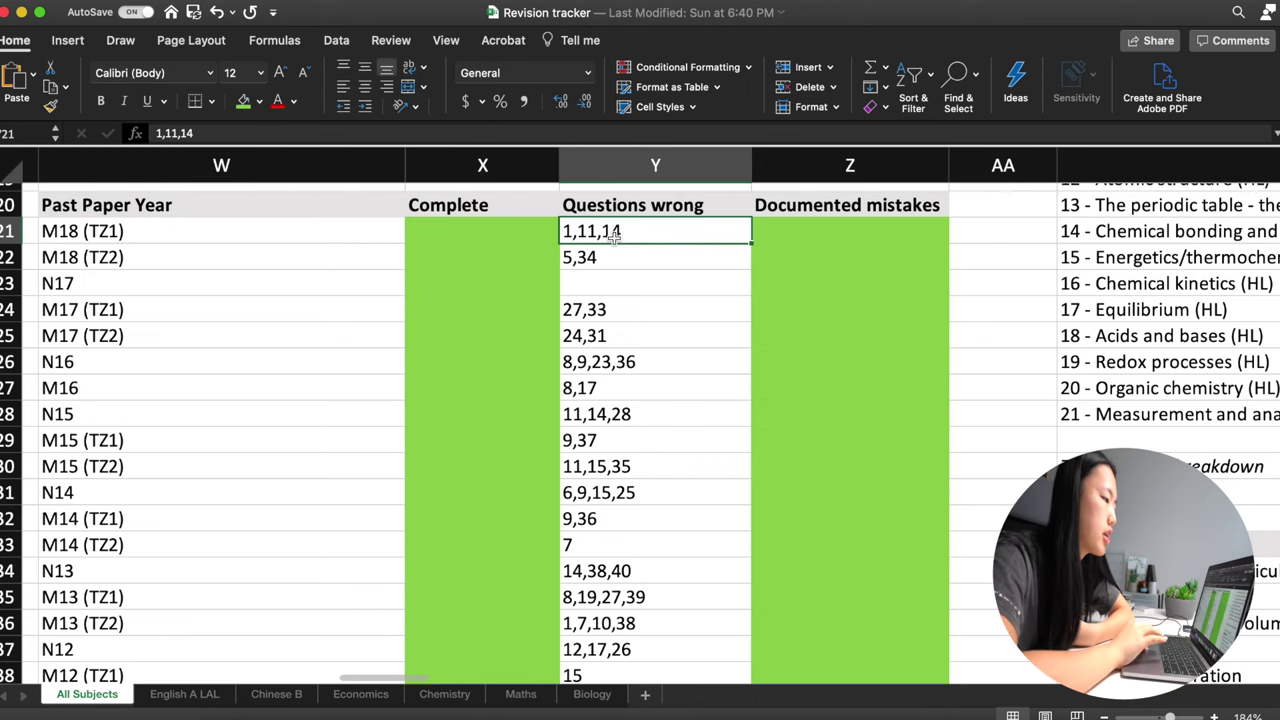
pyautogui.click(838, 237)
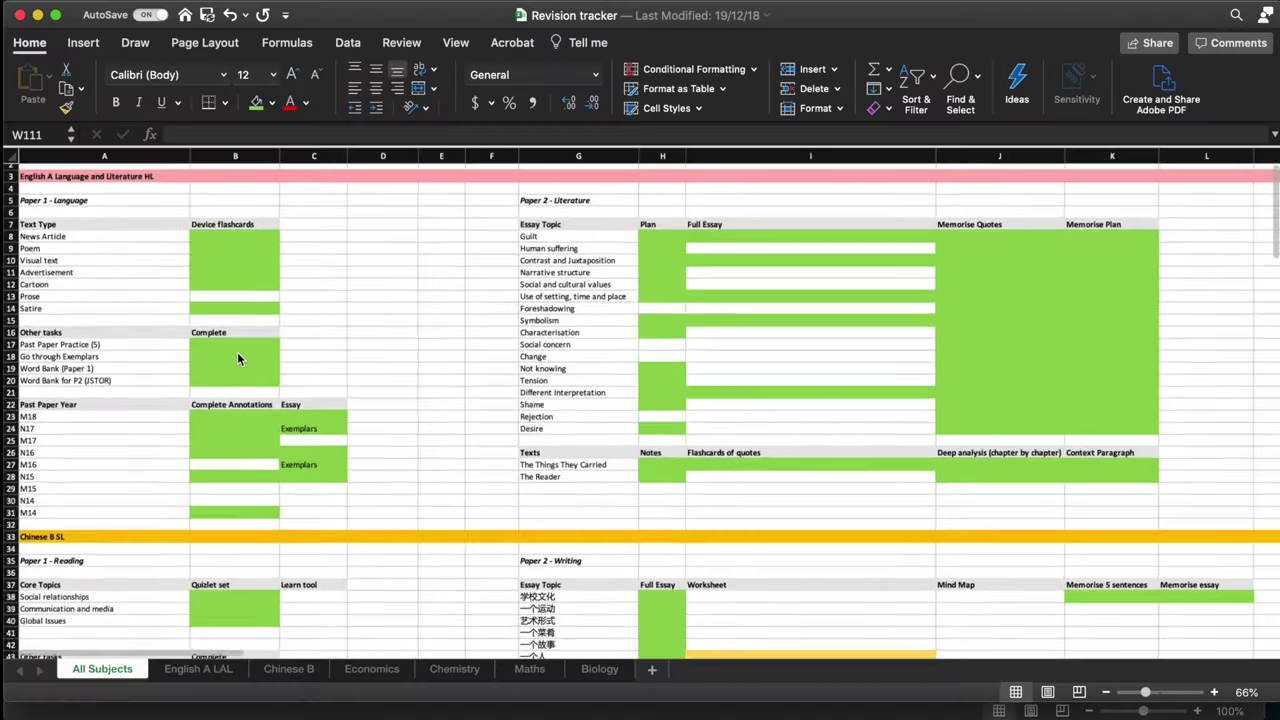
# Step: Look over the English A and Chinese B sections of the All Subjects sheet, including their past paper tables
pyautogui.scroll(1, 239, 340)
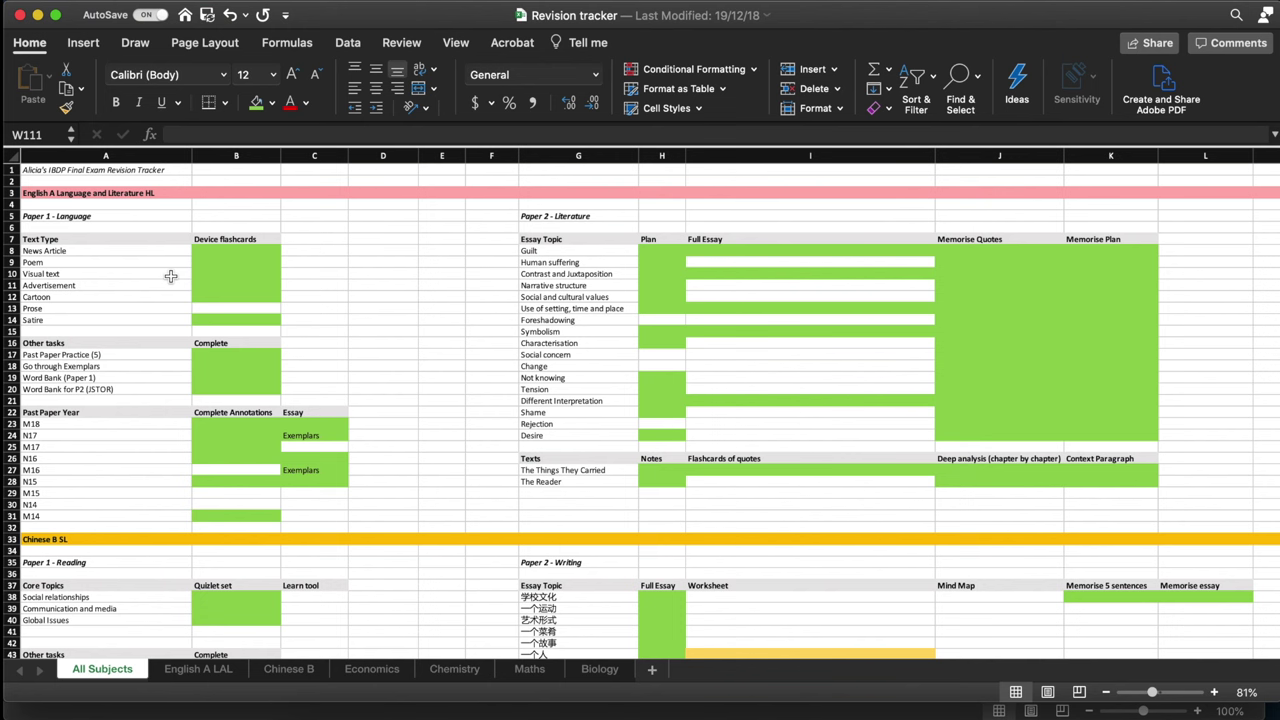
pyautogui.hscroll(5, 317, 354)
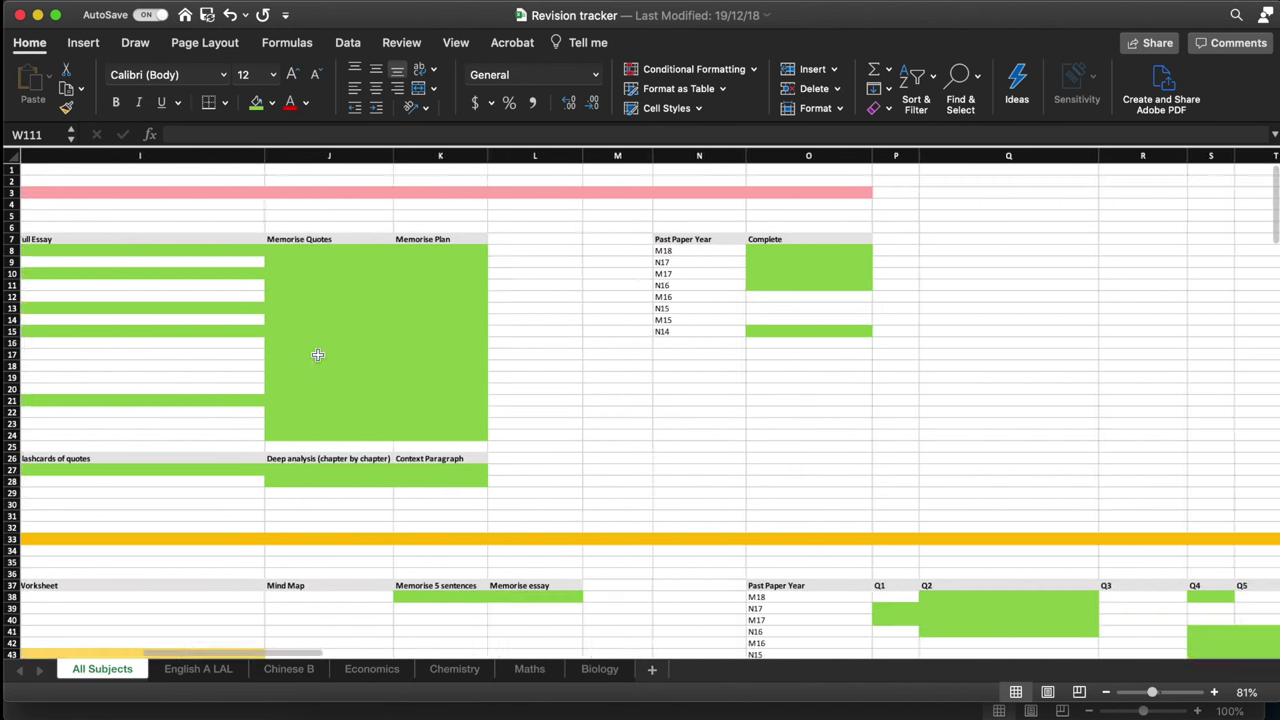
pyautogui.scroll(-15, 317, 354)
pyautogui.hscroll(-5, 317, 354)
pyautogui.scroll(3, 317, 354)
pyautogui.scroll(14, 317, 354)
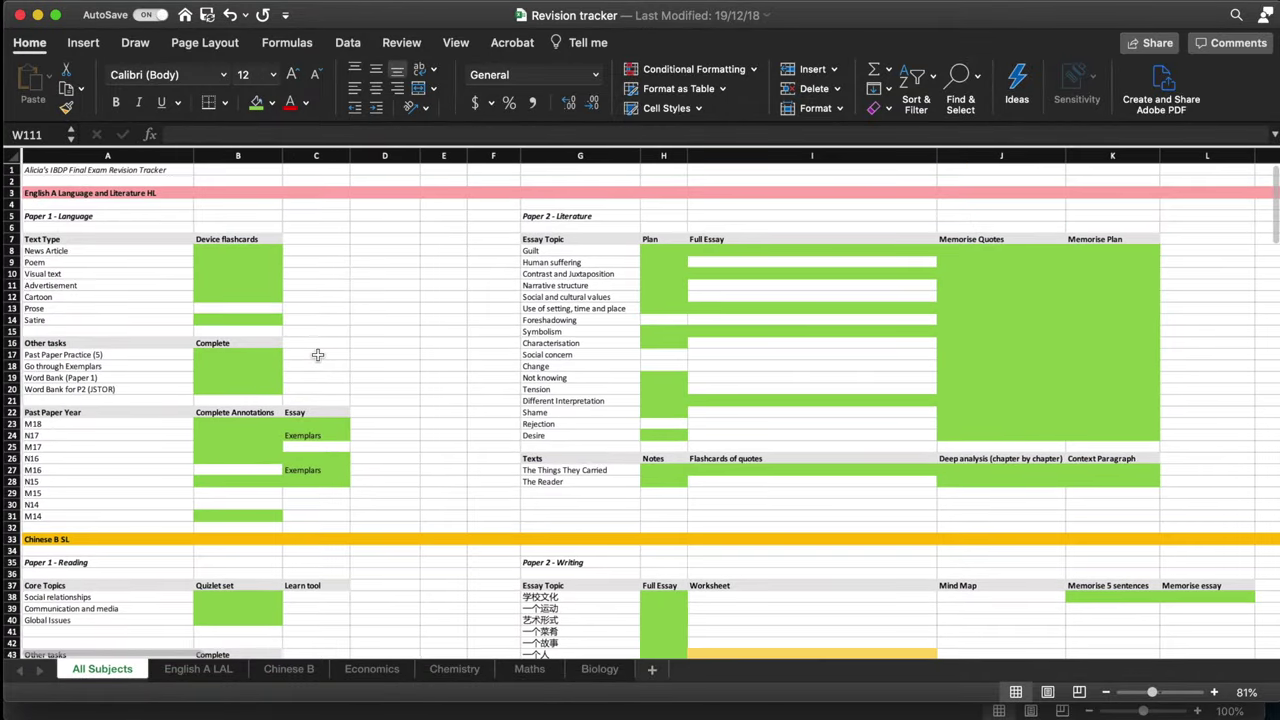
# Step: Inspect the Prose flashcards and Human suffering full essay cells, and look through the Economics and Chemistry sections before returning to English A
pyautogui.click(229, 310)
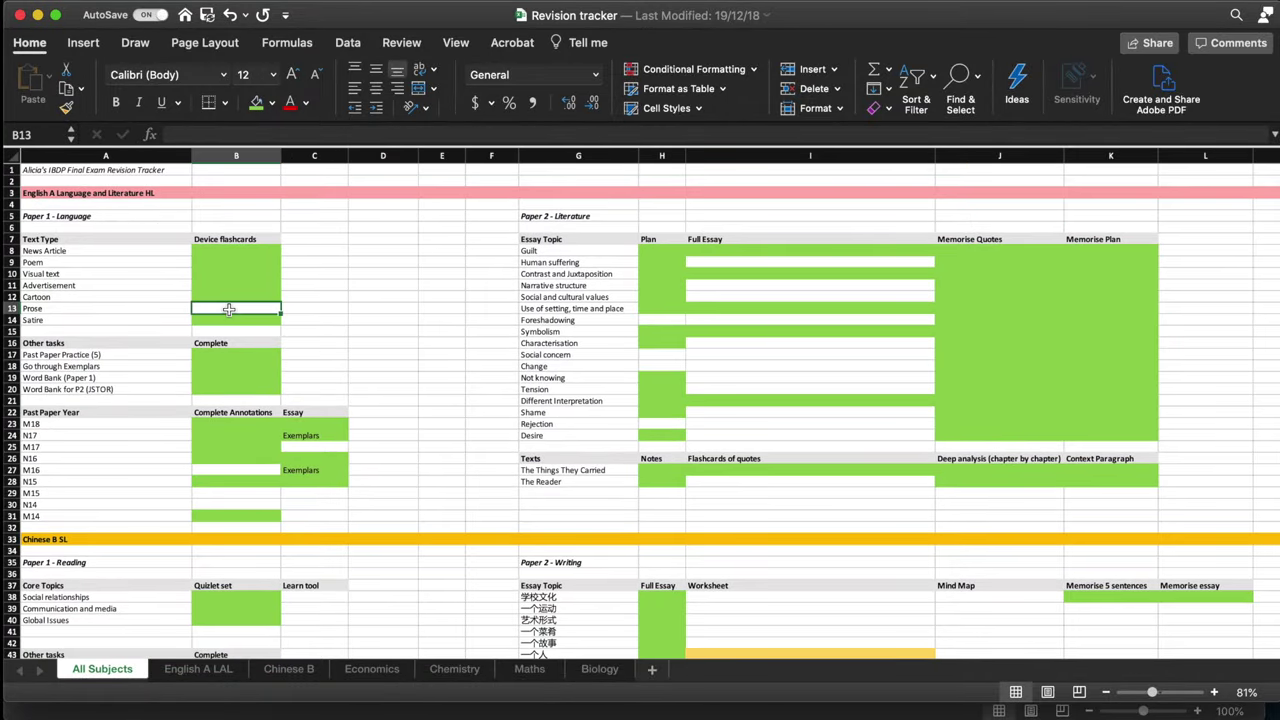
pyautogui.click(803, 262)
pyautogui.scroll(-20, 803, 262)
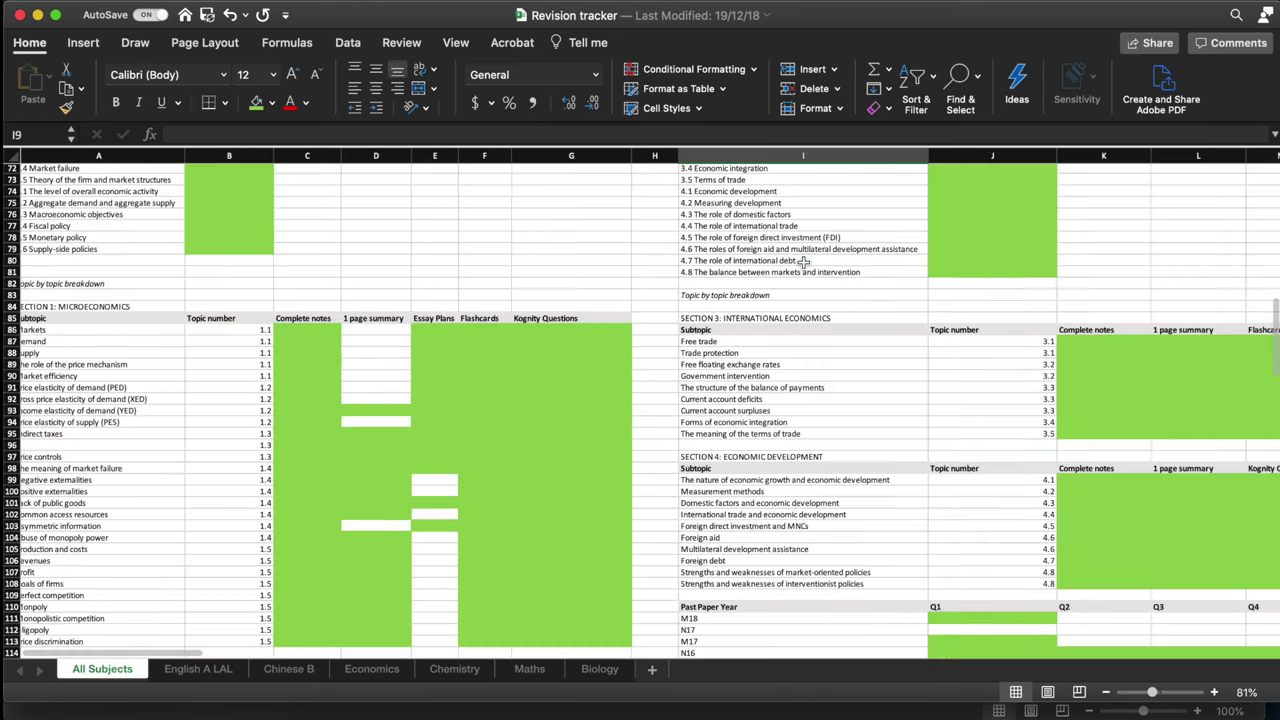
pyautogui.scroll(20, 803, 262)
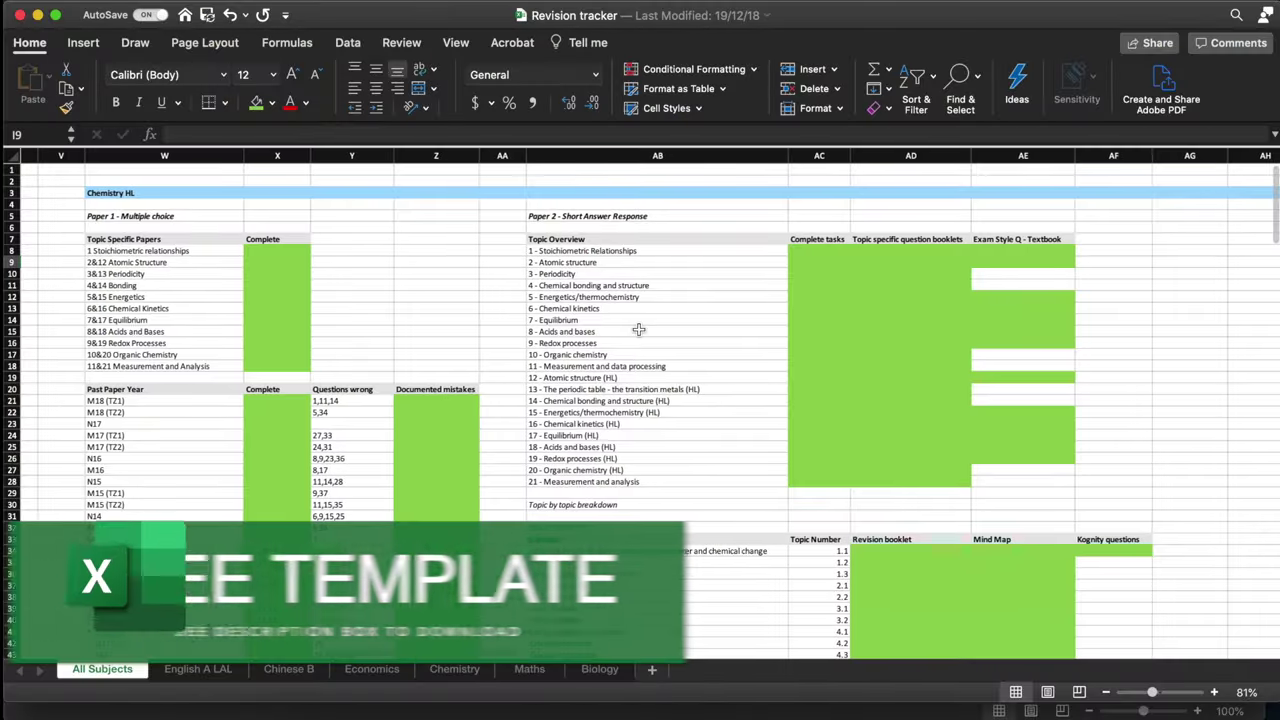
pyautogui.hscroll(-15, 638, 330)
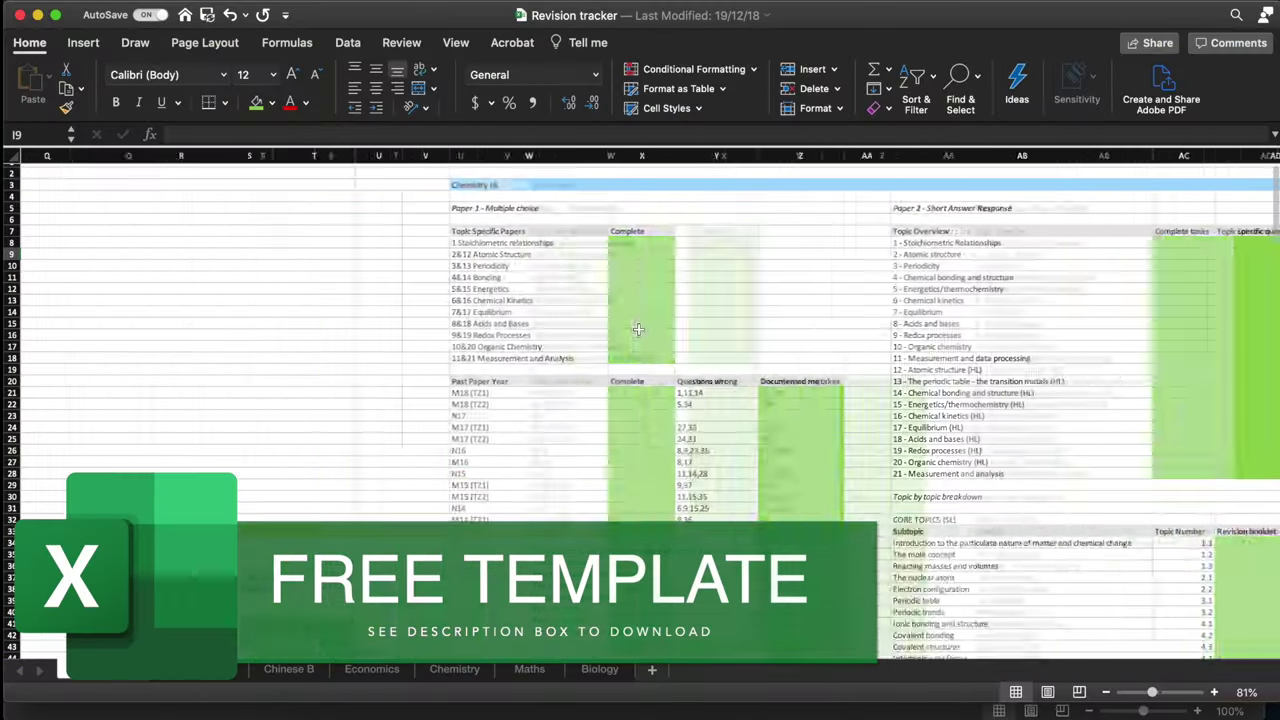
pyautogui.hscroll(-3, 638, 330)
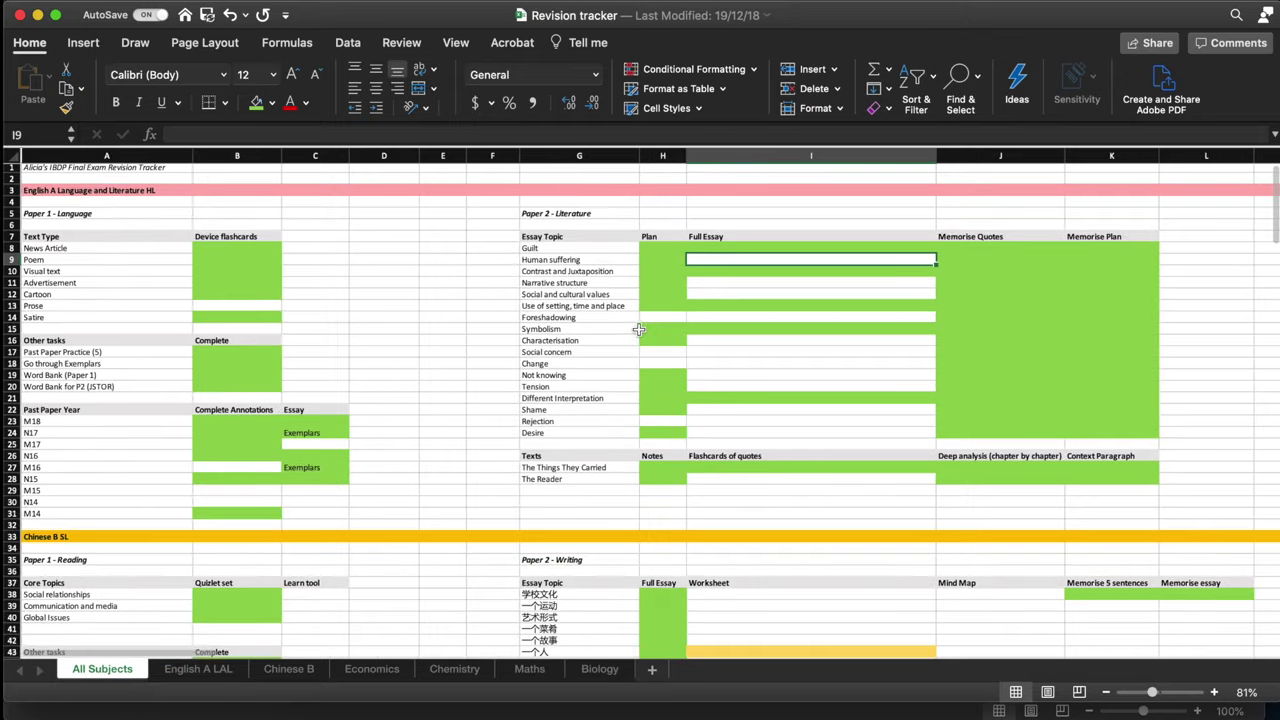
# Step: Check the English A Device flashcards cells down to Prose and the Chinese B Quizlet set cells of the core topics
pyautogui.moveTo(228, 248); pyautogui.dragTo(235, 292)
pyautogui.click(233, 308)
pyautogui.scroll(-3, 233, 308)
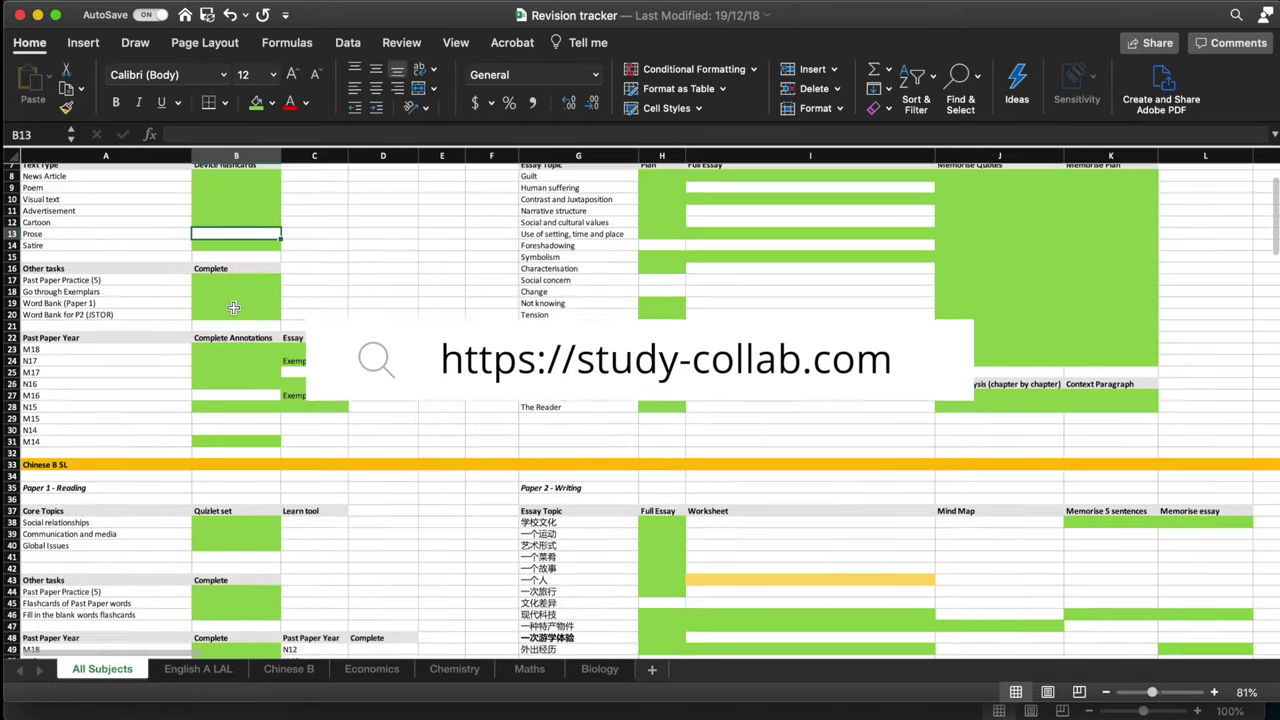
pyautogui.scroll(-5, 233, 308)
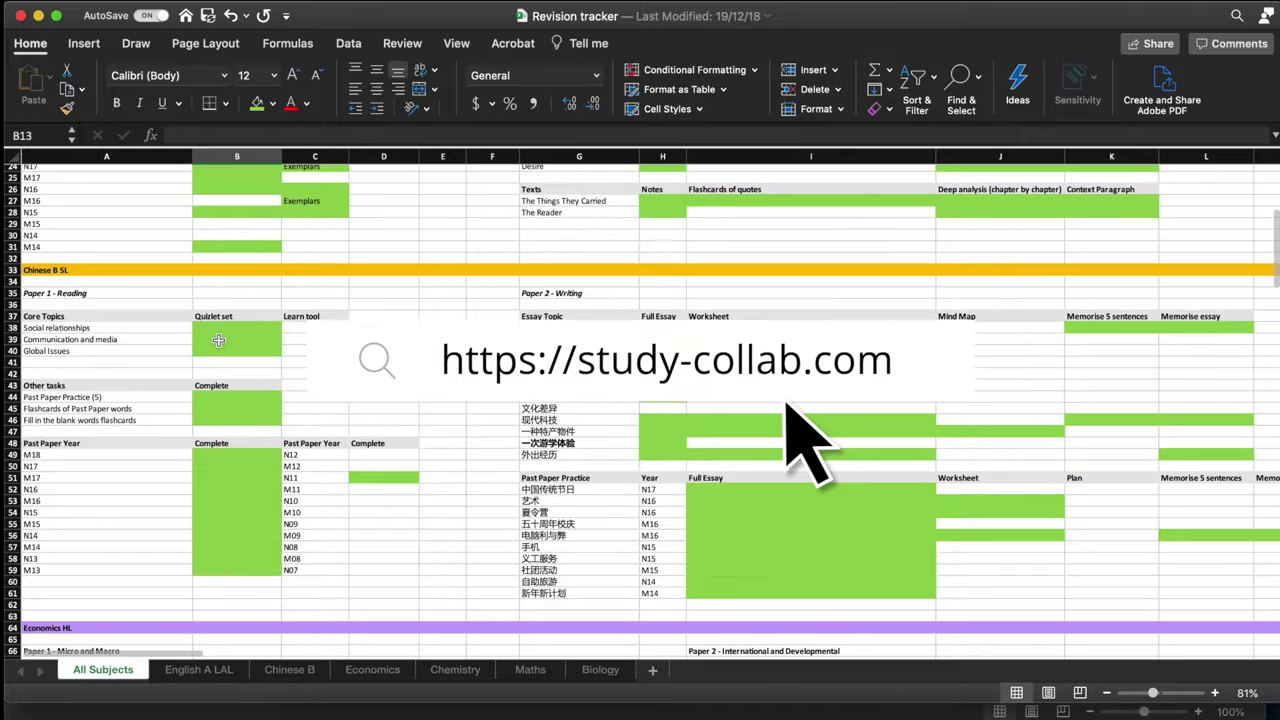
pyautogui.moveTo(211, 333); pyautogui.dragTo(211, 352)
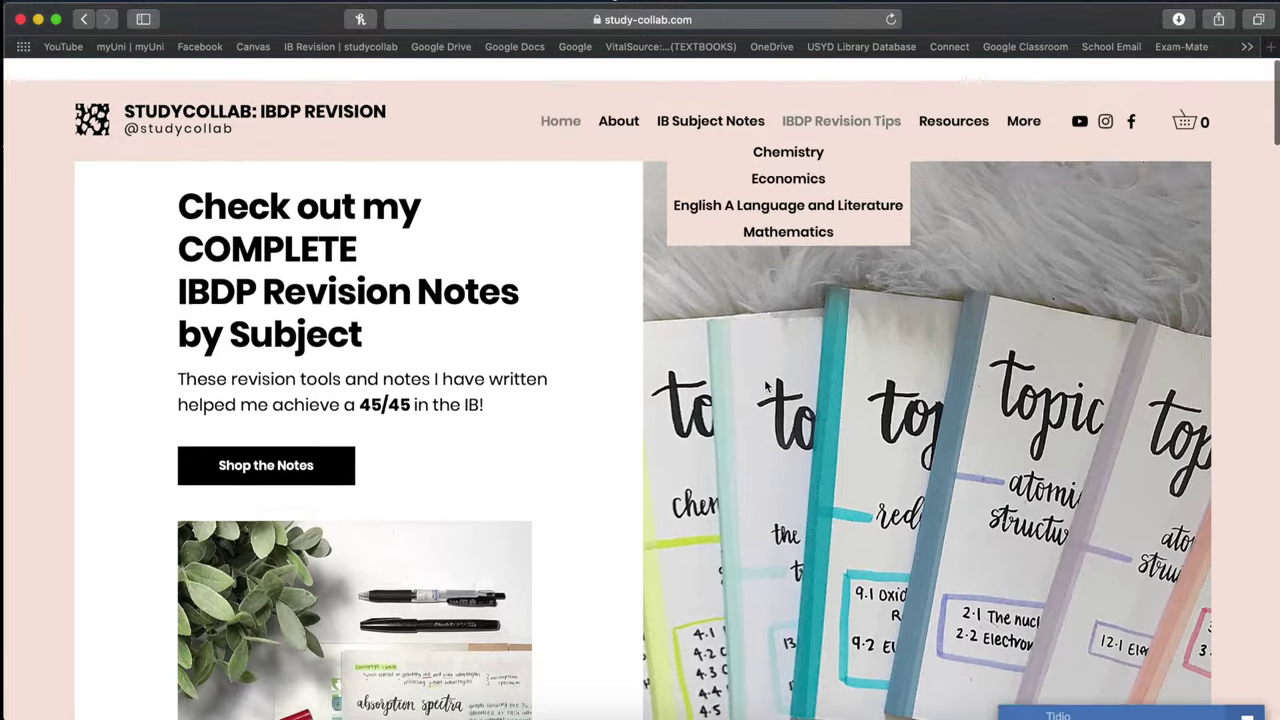
# Step: Switch to study-collab.com in the browser and open its IB Chemistry Resources page
pyautogui.scroll(-10, 662, 262)
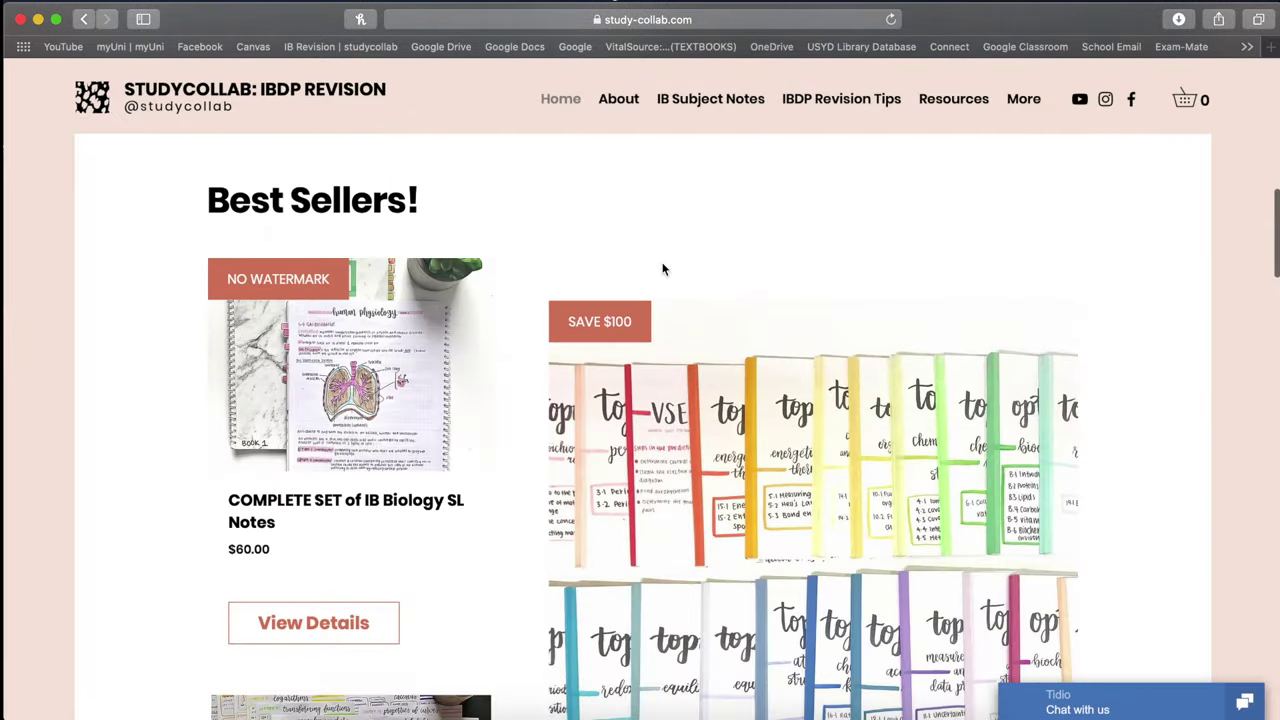
pyautogui.moveTo(958, 99)
pyautogui.click(651, 408)
pyautogui.scroll(10, 702, 429)
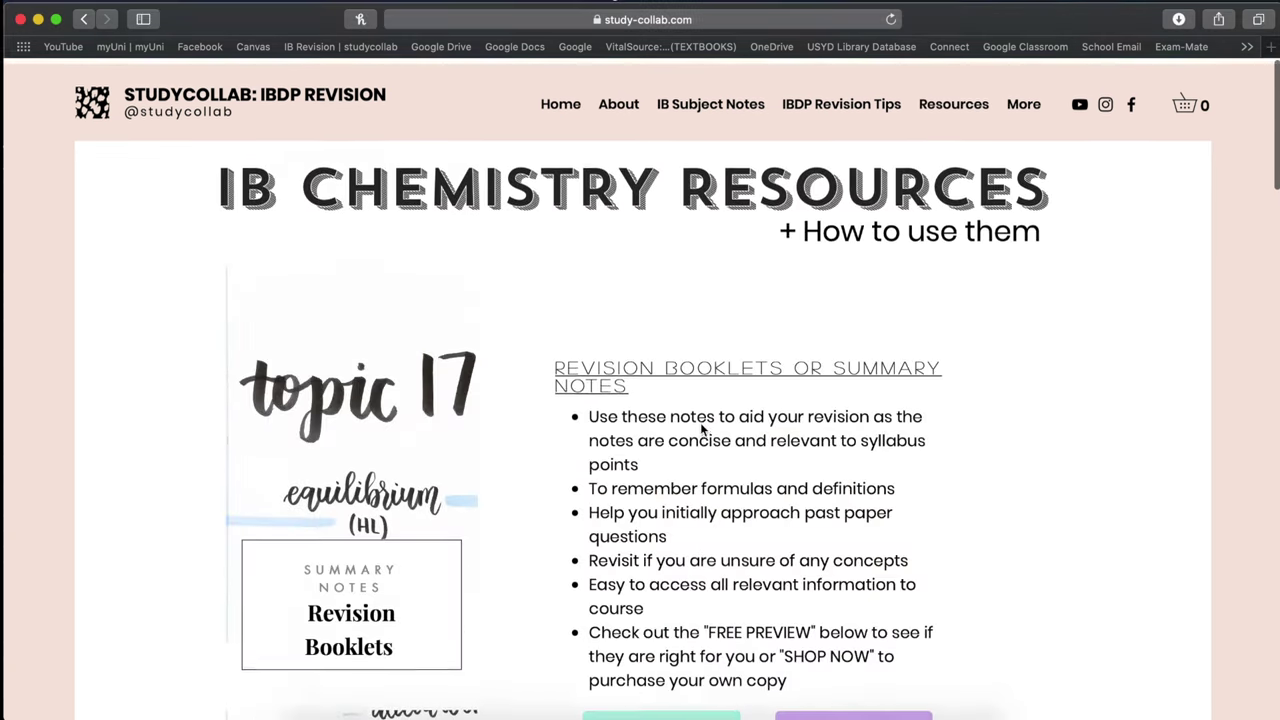
# Step: Download the Excel spreadsheet version of the Past Paper Trackers and allow downloads from the site
pyautogui.scroll(-10, 701, 428)
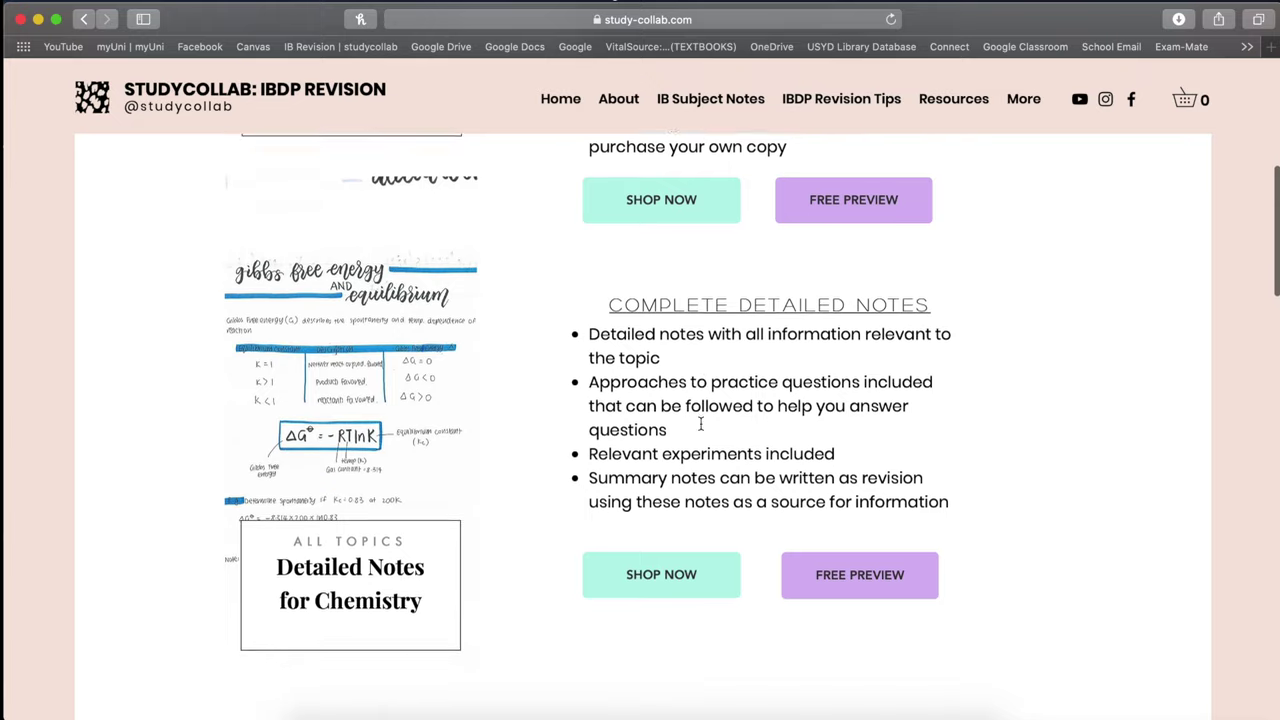
pyautogui.scroll(-5, 701, 424)
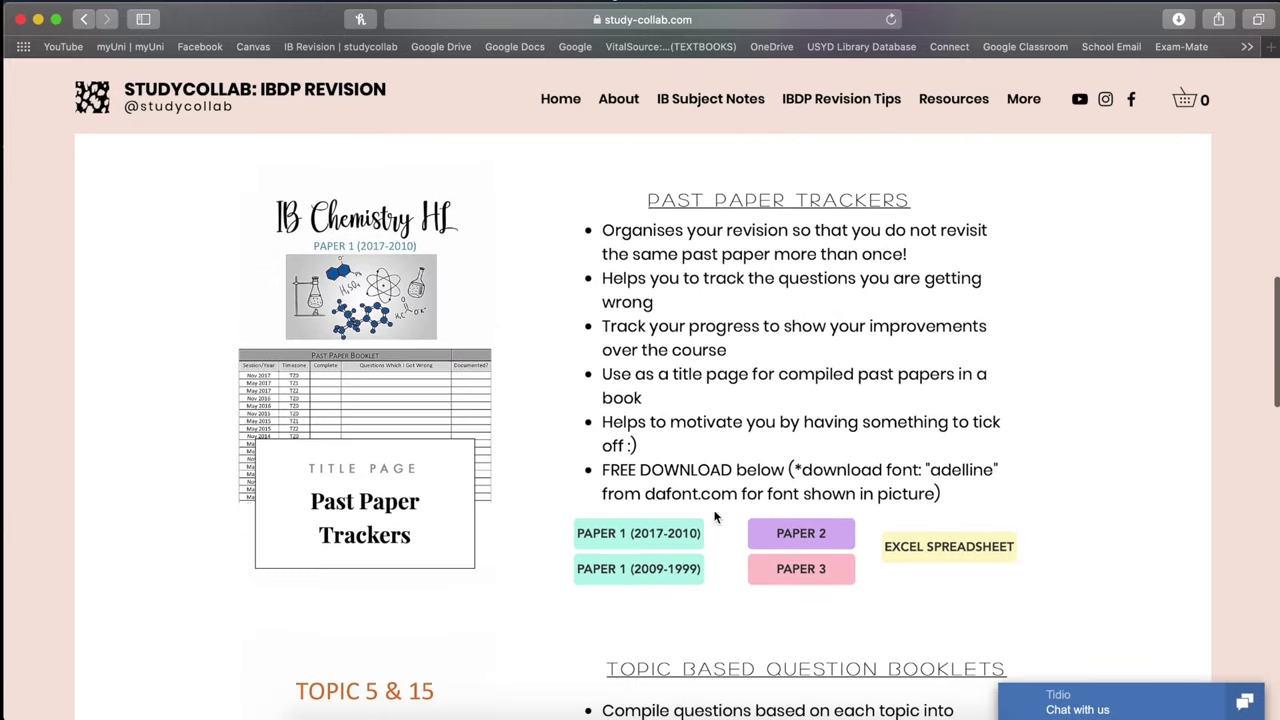
pyautogui.click(907, 545)
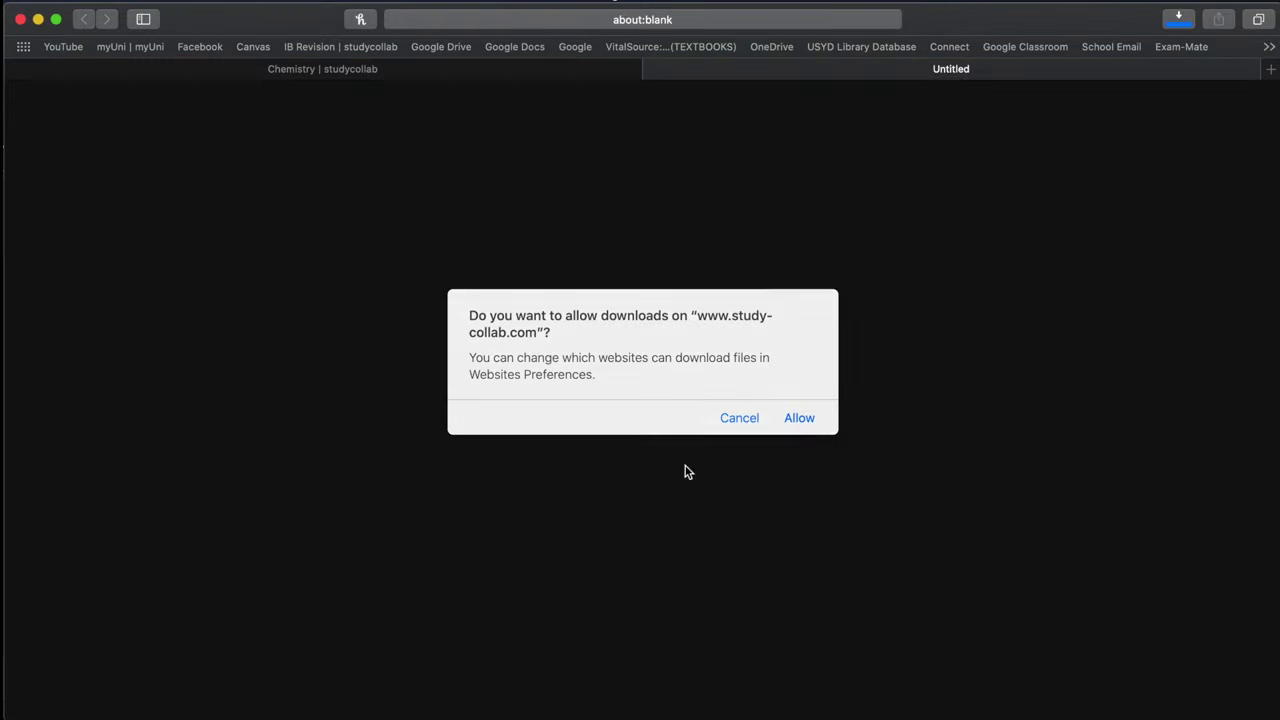
pyautogui.click(800, 418)
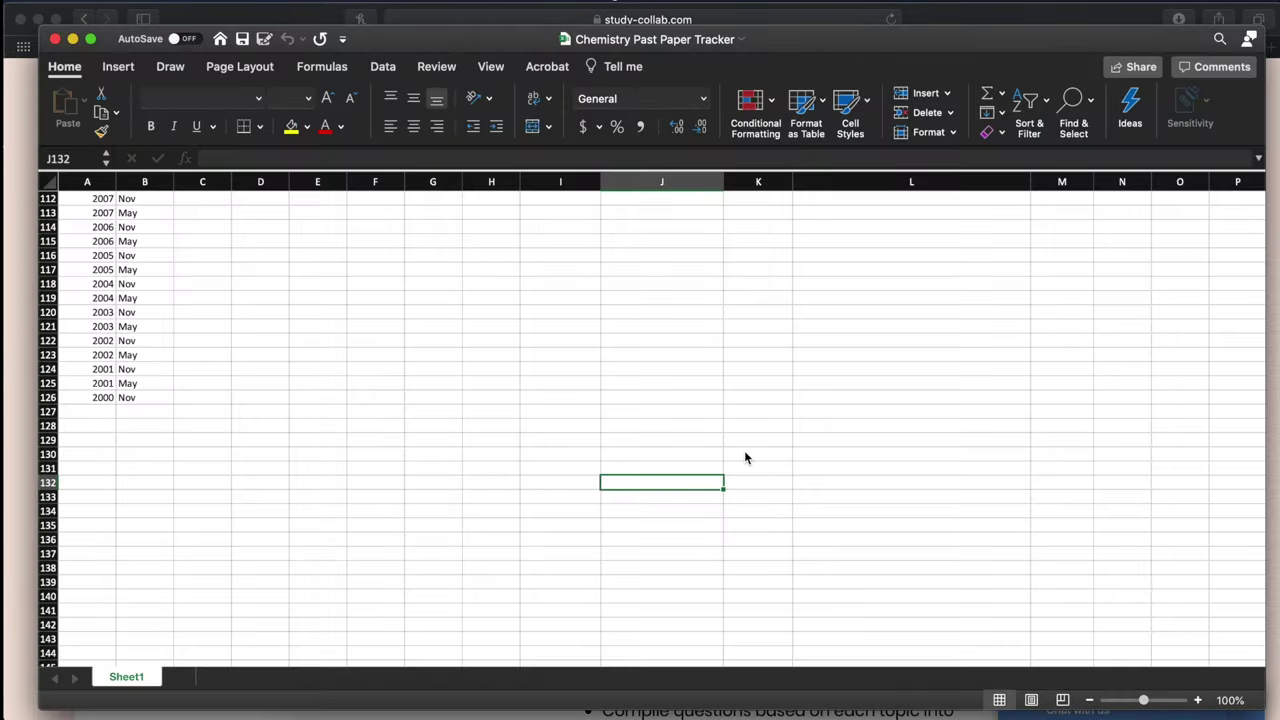
# Step: Look through the Chemistry Past Paper Tracker workbook in Excel from its last entries up to the first paper's table
pyautogui.scroll(10, 744, 451)
pyautogui.scroll(8, 744, 451)
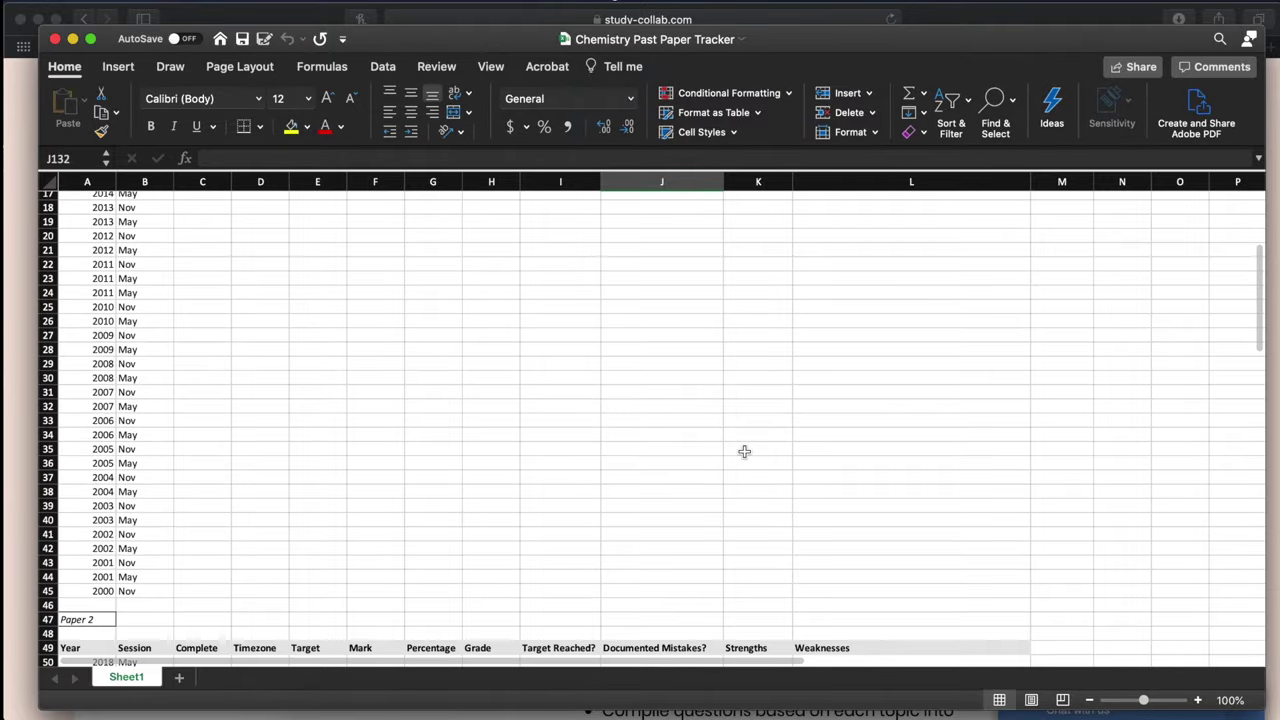
pyautogui.scroll(5, 744, 451)
pyautogui.hscroll(-1, 744, 451)
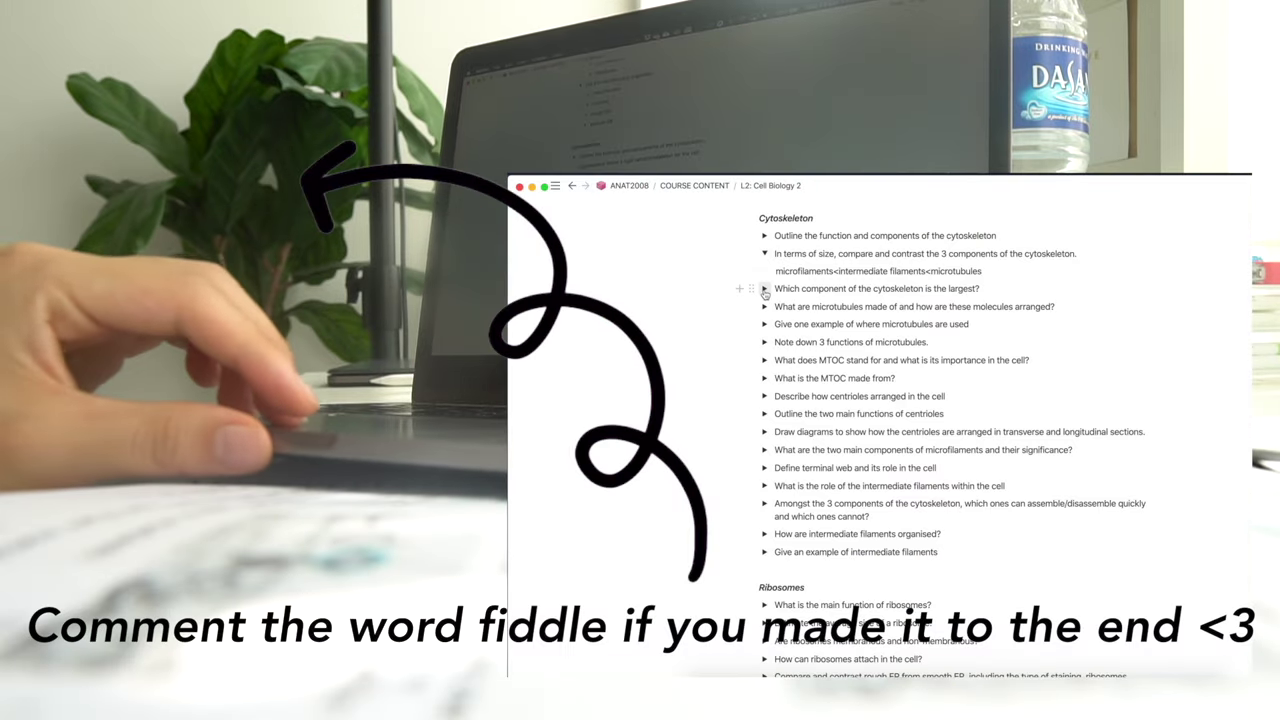
# Step: Switch to the L2: Cell Biology 2 notes and reveal the answer to "Which component of the cytoskeleton is the largest?"
pyautogui.click(764, 288)
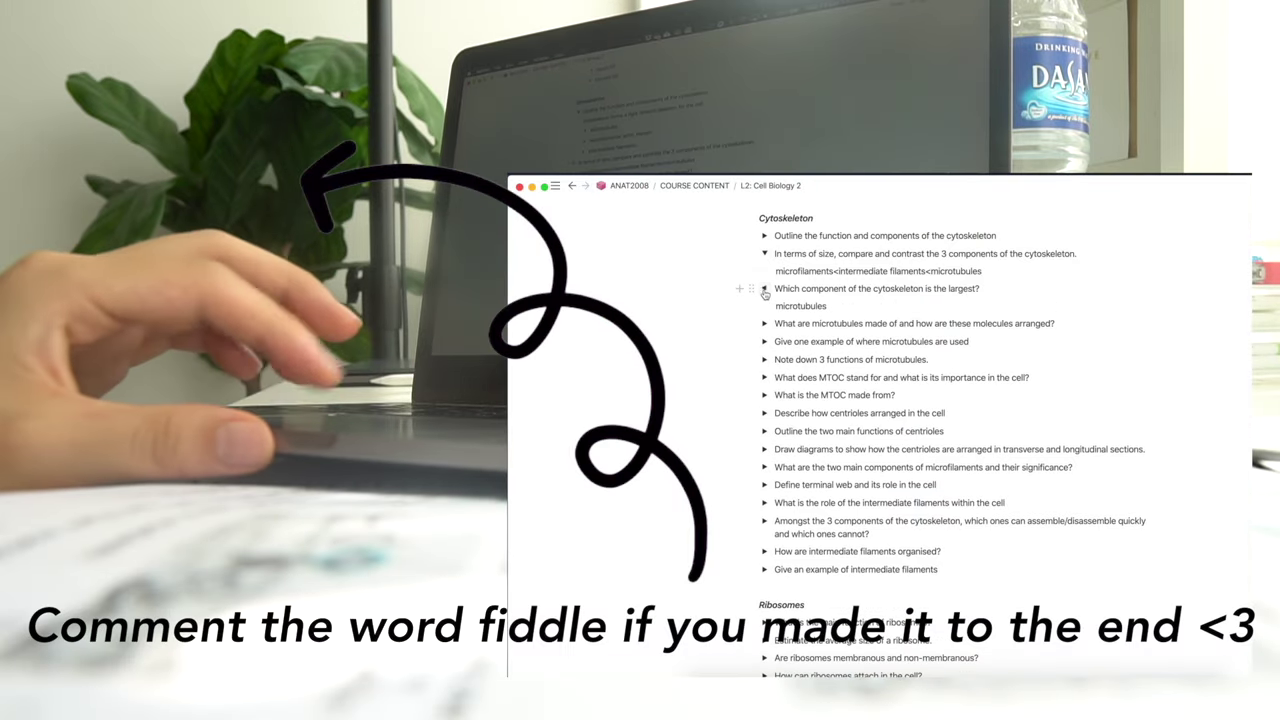